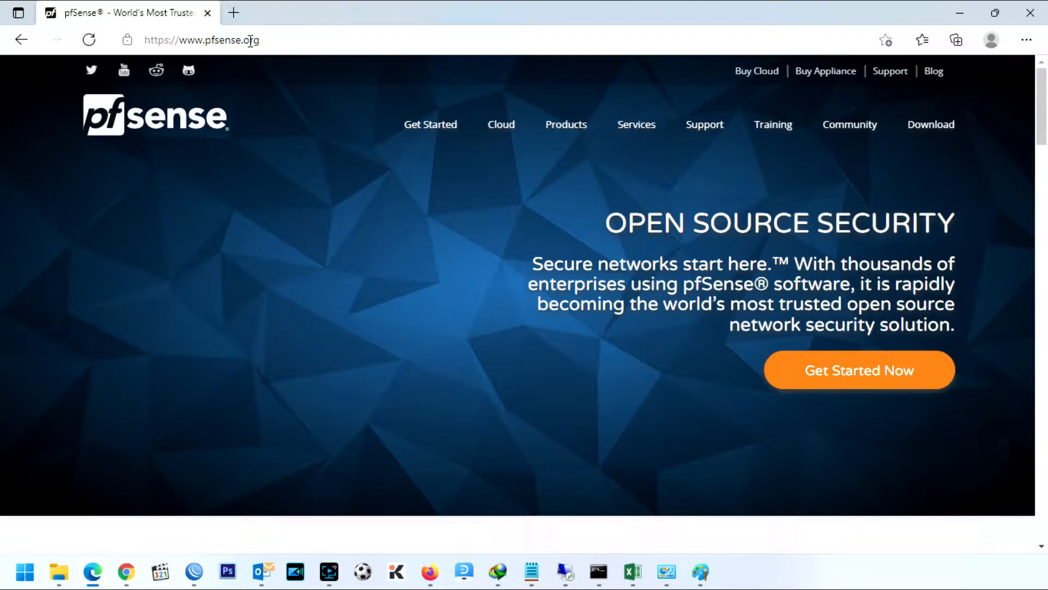
# Step: On the pfSense download page, choose AMD64 (64-bit) architecture and the DVD Image (ISO) Installer
pyautogui.click(950, 134)
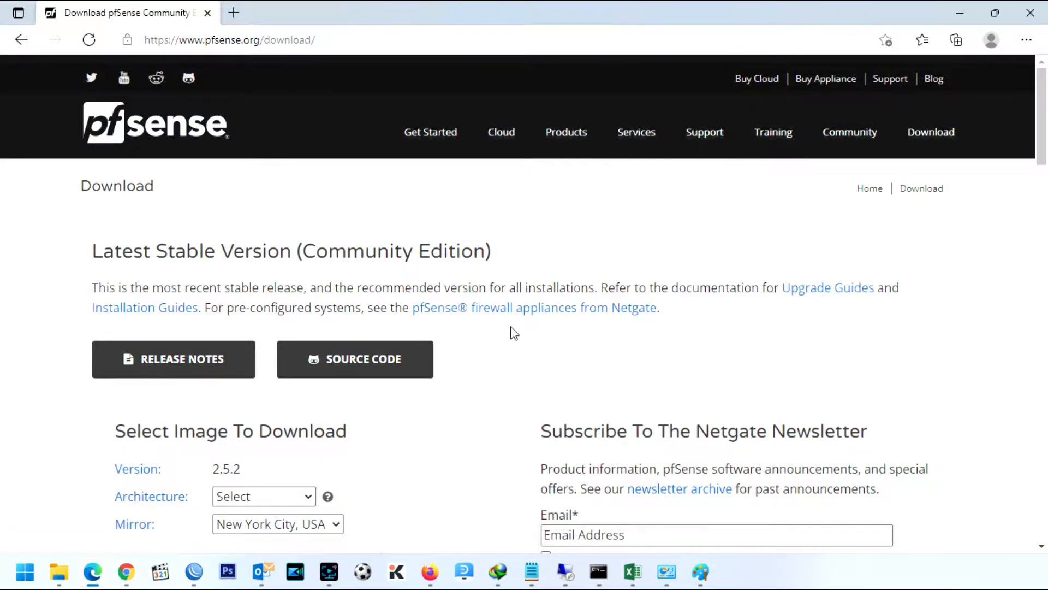
pyautogui.scroll(-1, 514, 332)
pyautogui.moveTo(243, 396); pyautogui.dragTo(138, 397)
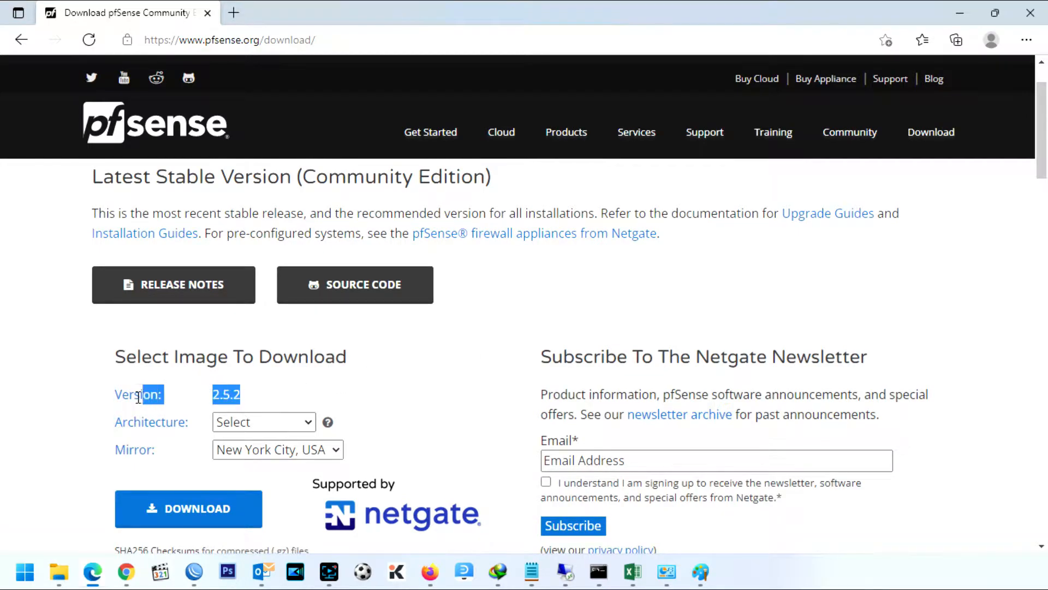
pyautogui.click(295, 425)
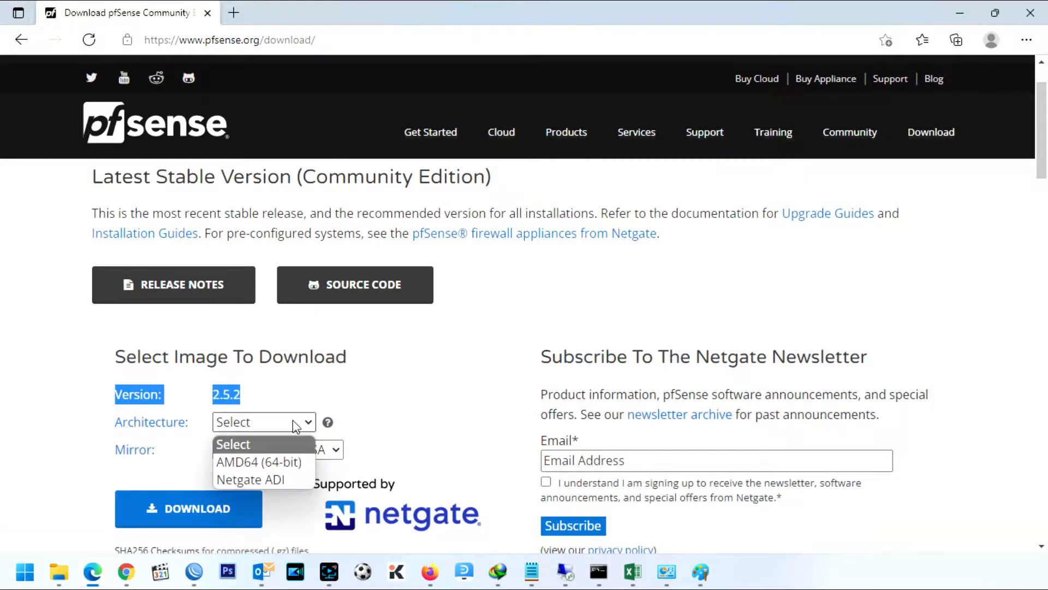
pyautogui.click(280, 460)
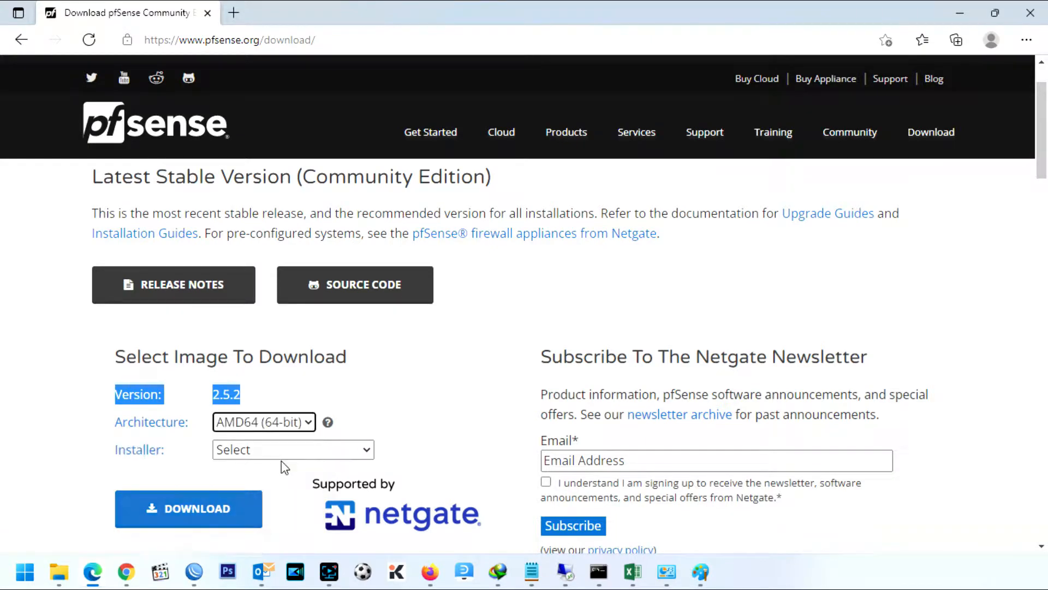
pyautogui.click(321, 450)
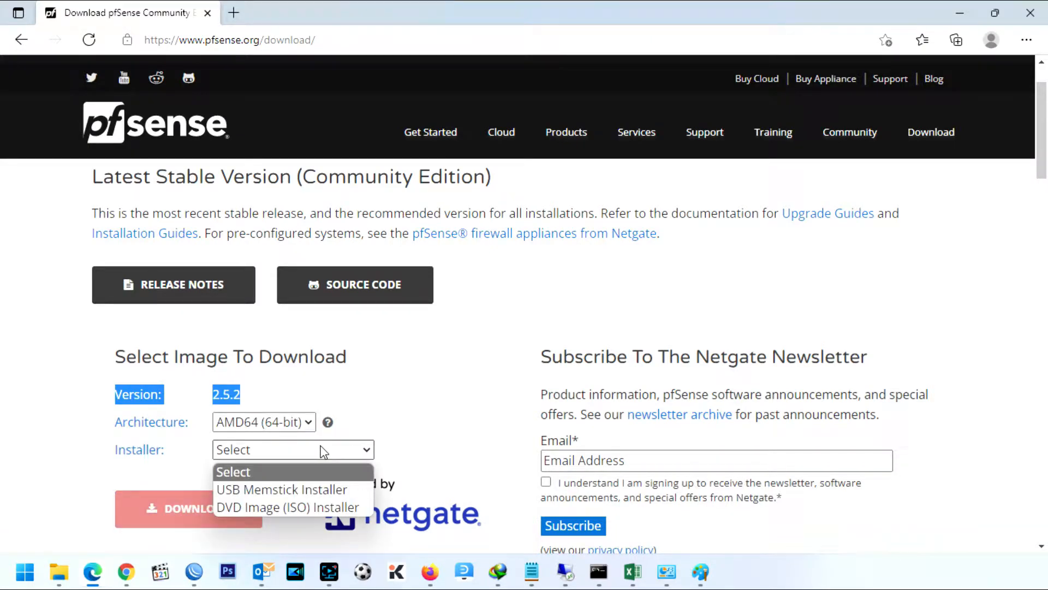
pyautogui.click(310, 503)
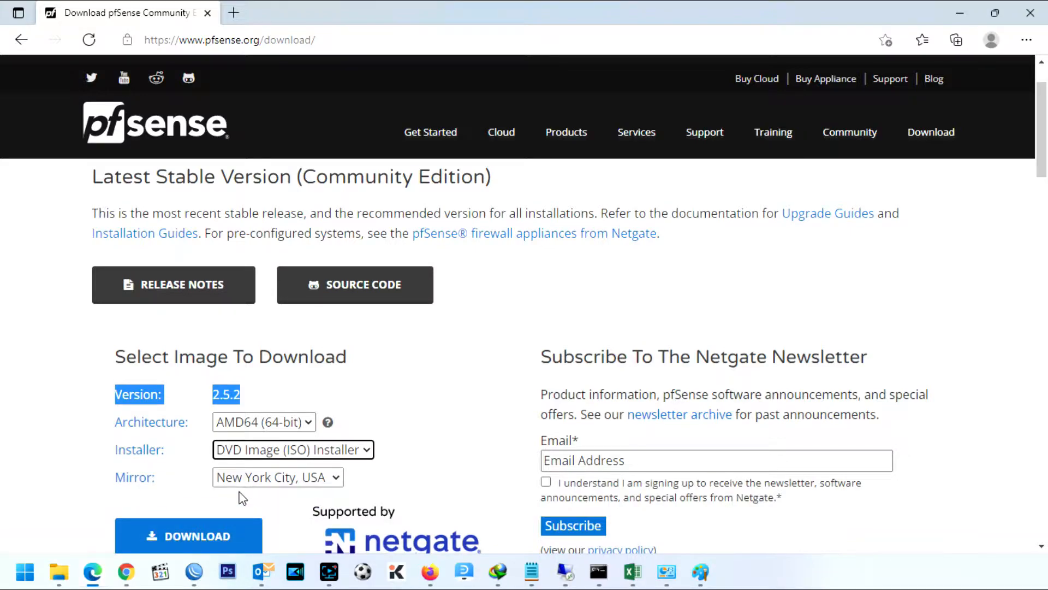
# Step: Download the ISO from the New York City mirror and set it to open when finished
pyautogui.scroll(-1, 14, 499)
pyautogui.click(294, 402)
pyautogui.click(295, 402)
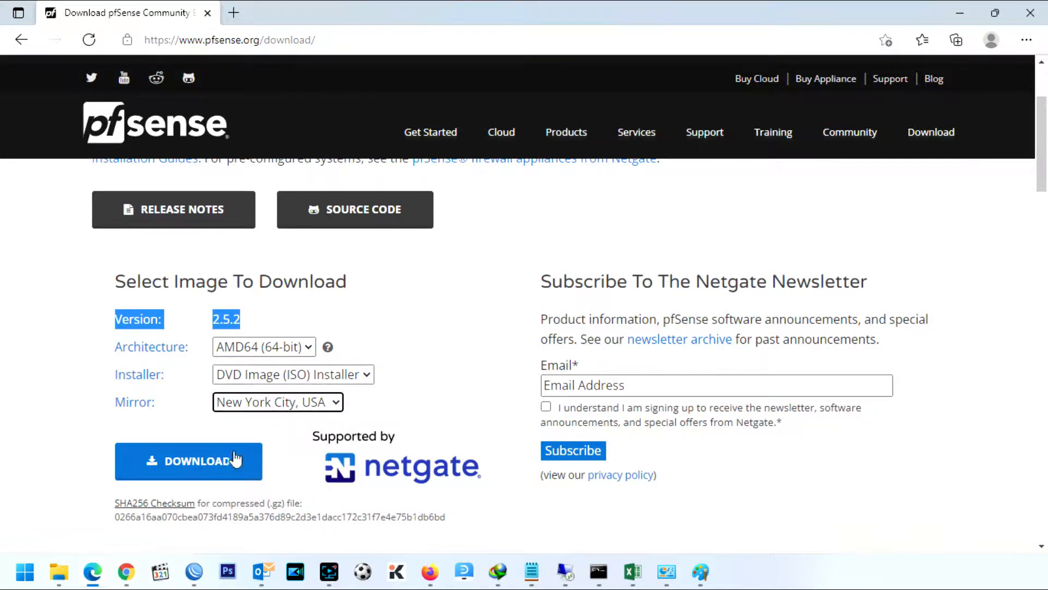
pyautogui.click(189, 466)
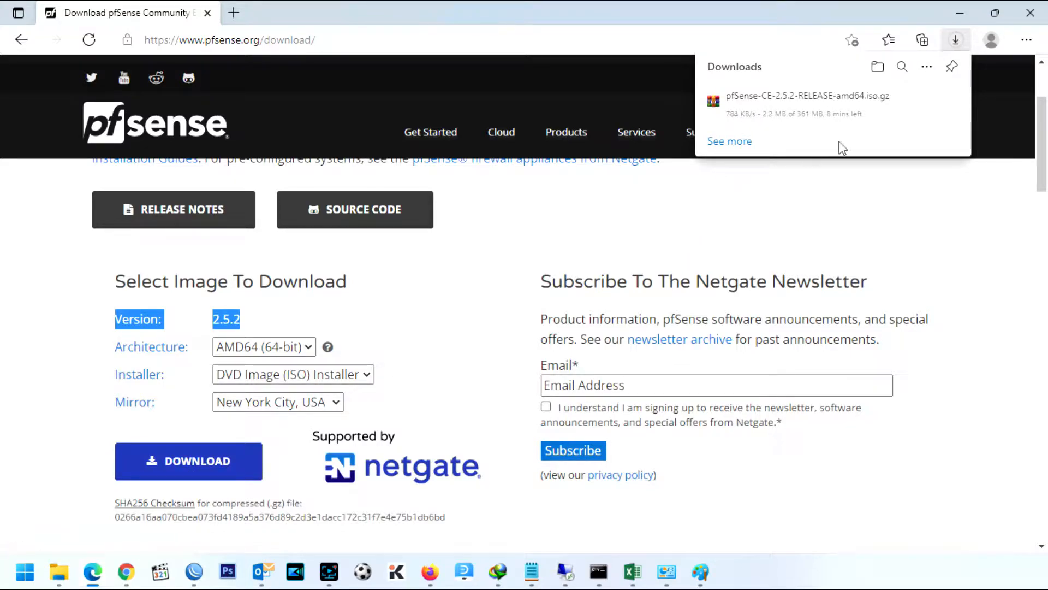
pyautogui.moveTo(824, 131)
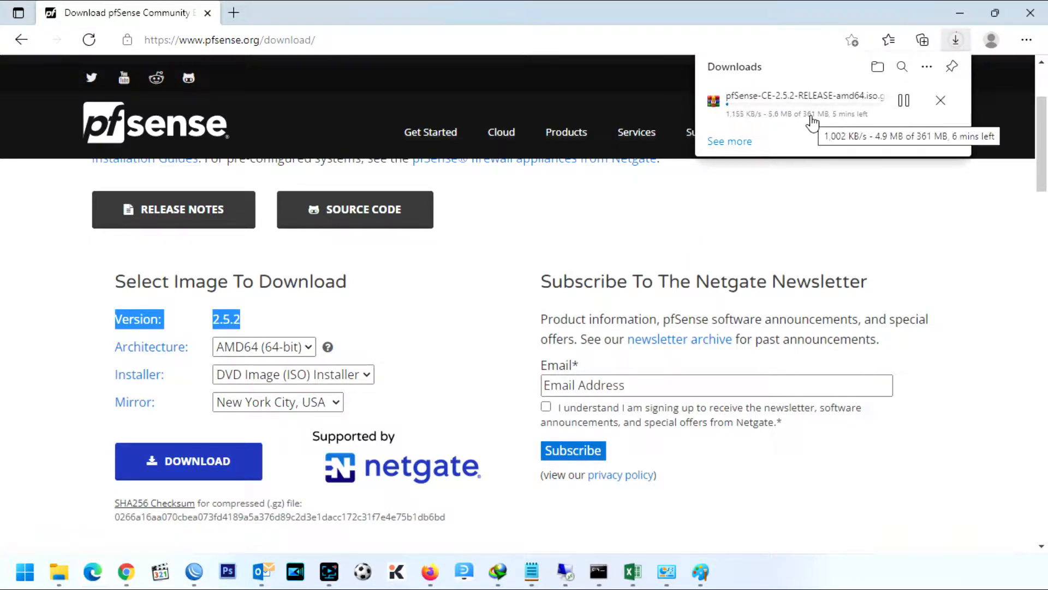
pyautogui.click(812, 122)
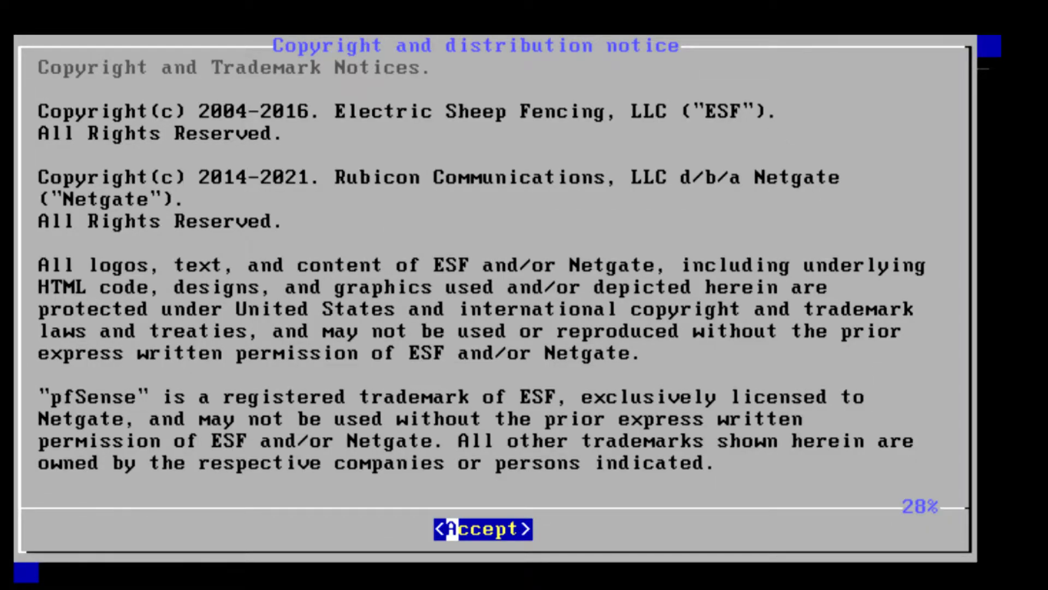
# Step: Accept the notice and start the install with the default US keymap, Auto (ZFS) and a stripe pool
pyautogui.press('Return')
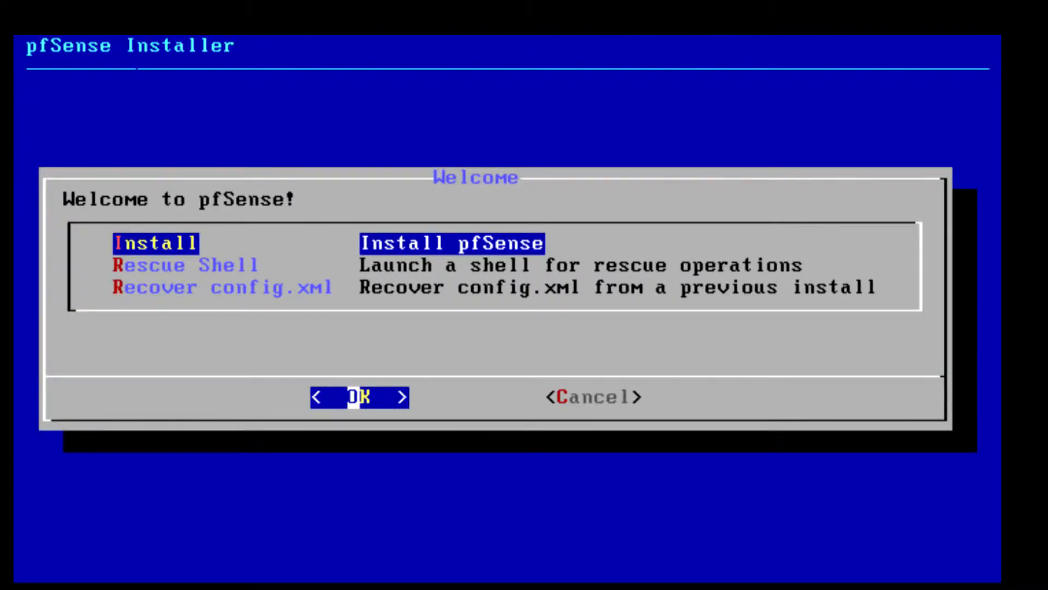
pyautogui.press('Return')
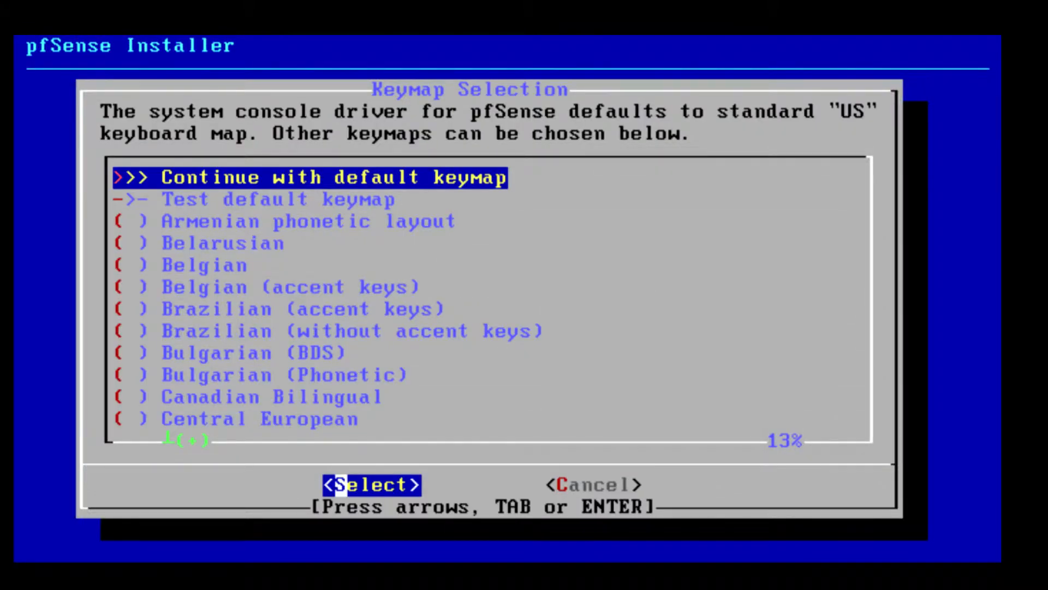
pyautogui.press('Return')
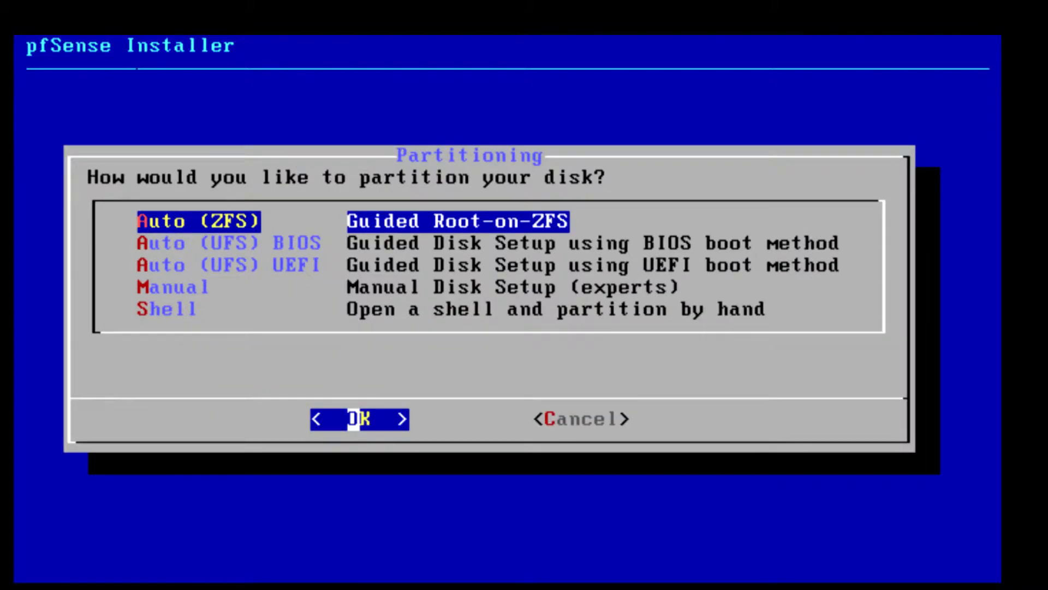
pyautogui.press('Return')
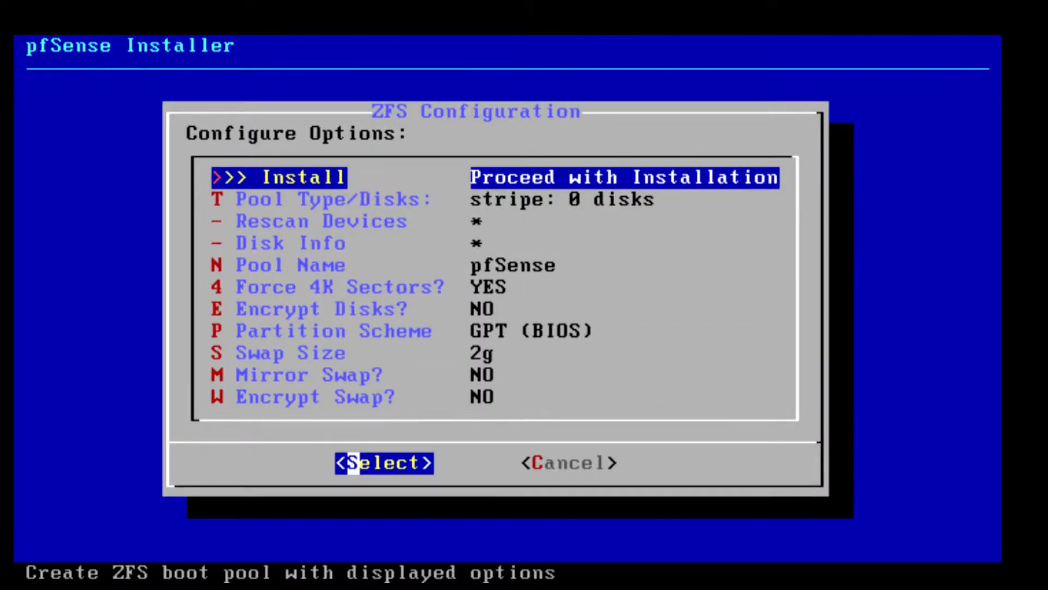
pyautogui.press('Return')
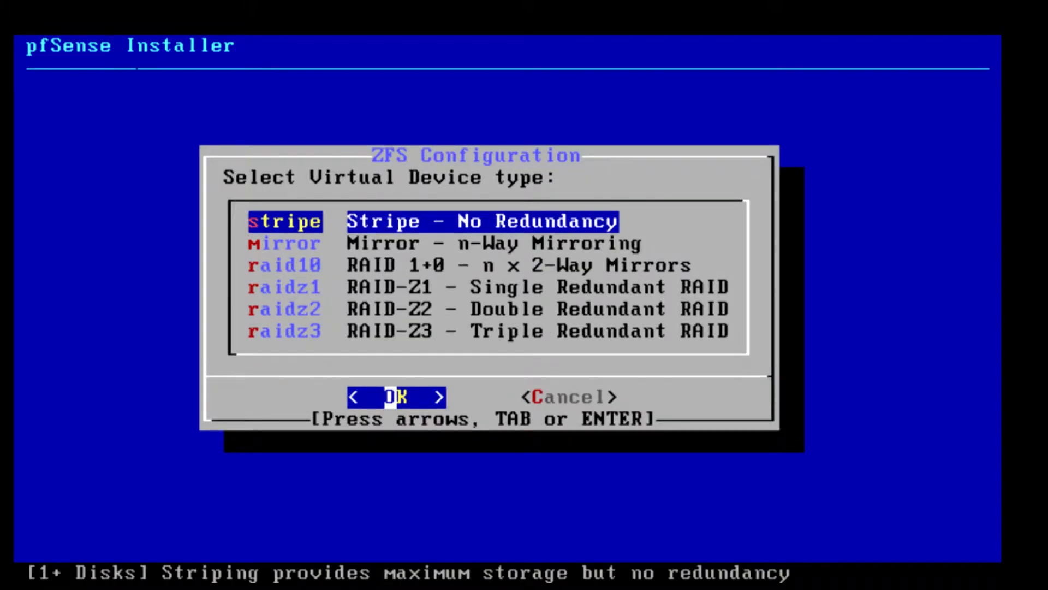
pyautogui.press('Return')
# Step: Select disk da0, confirm wiping it, decline the shell, and reboot
pyautogui.press('space')
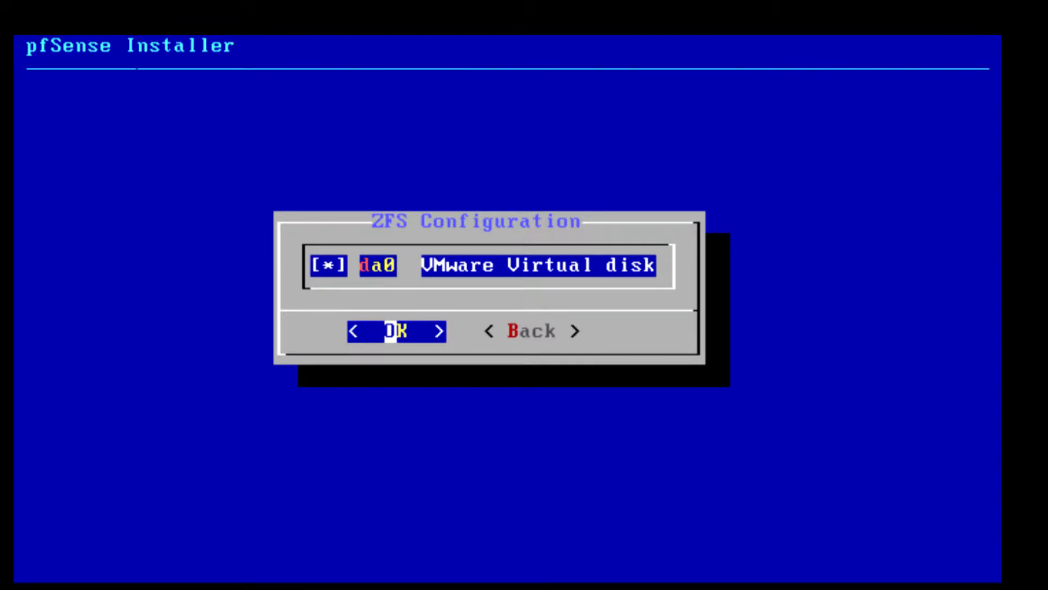
pyautogui.press('Return')
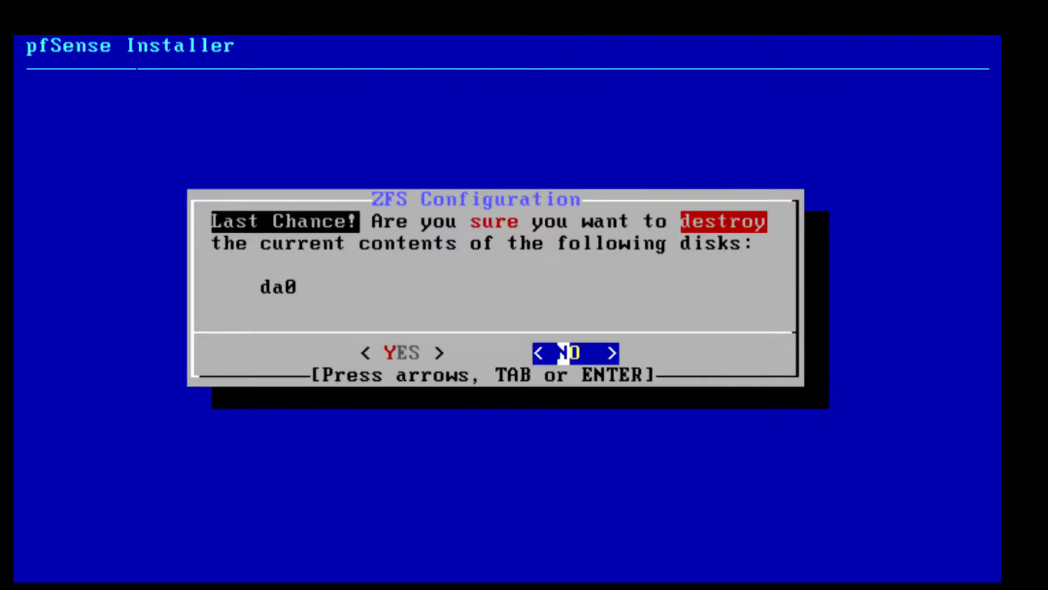
pyautogui.press('Left')
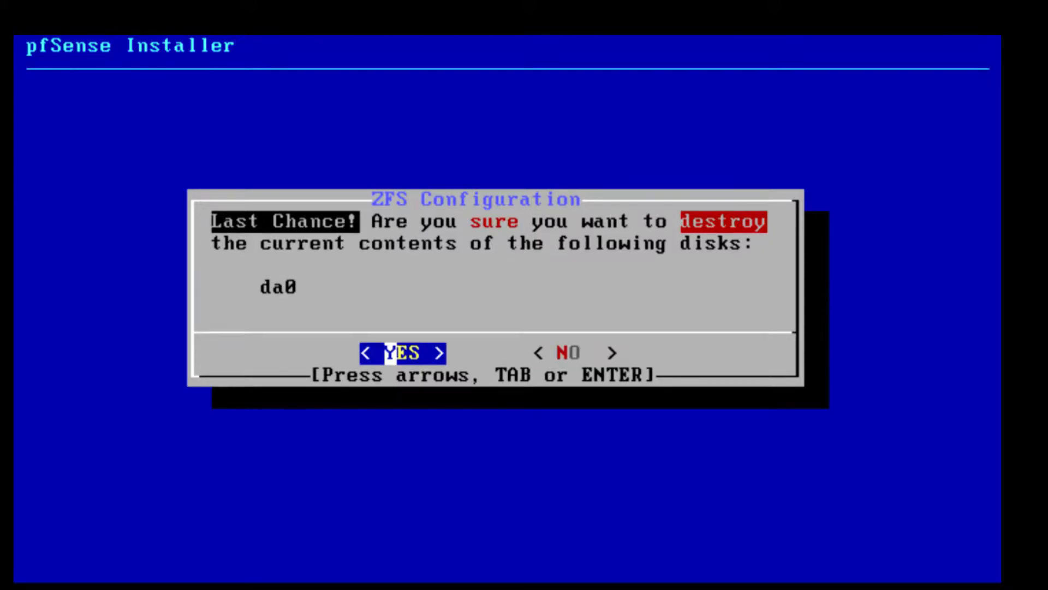
pyautogui.press('Return')
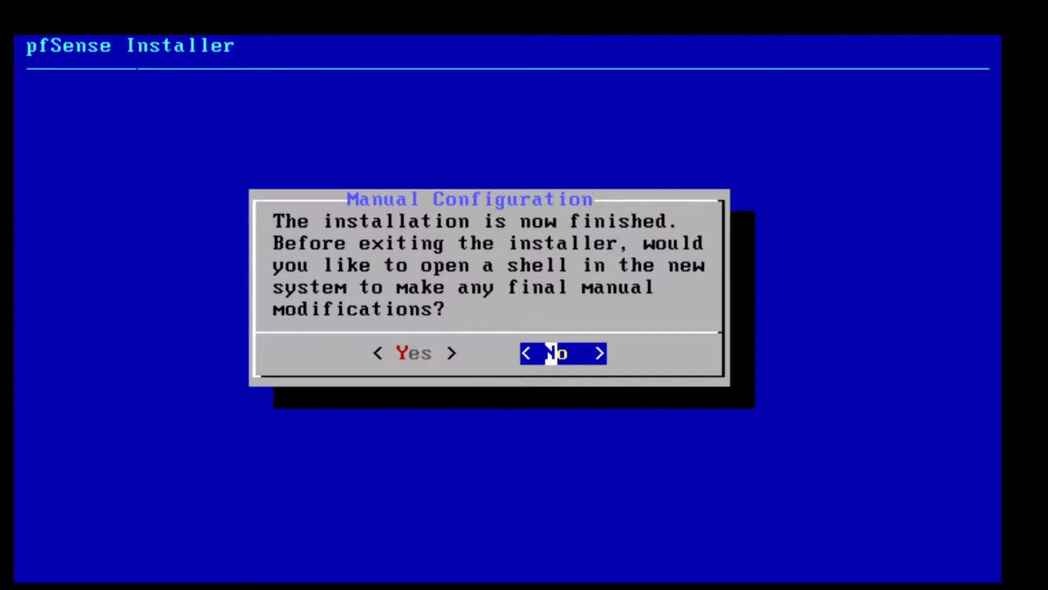
pyautogui.press('Return')
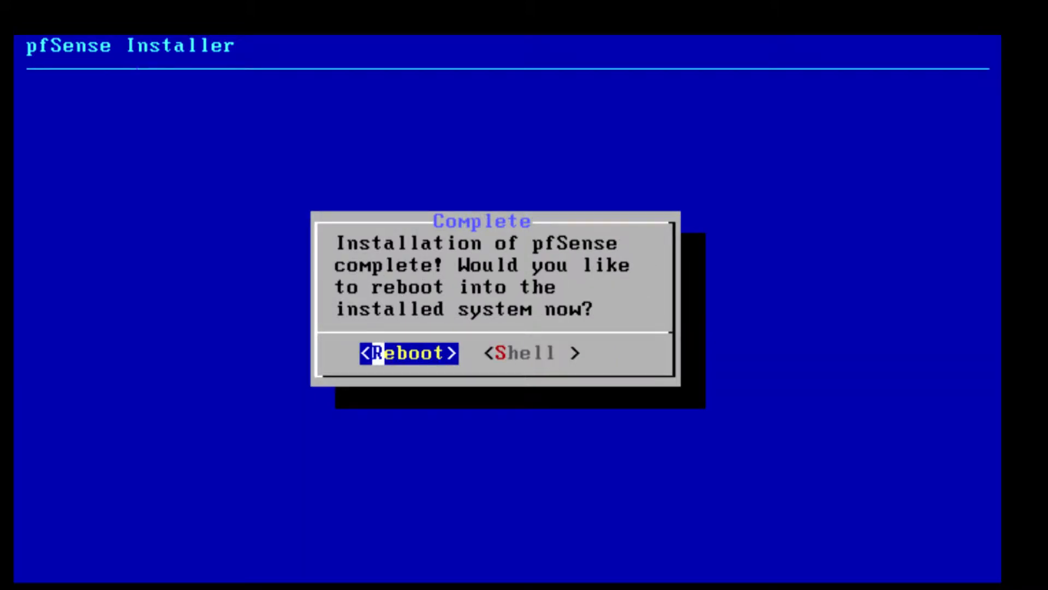
pyautogui.press('Return')
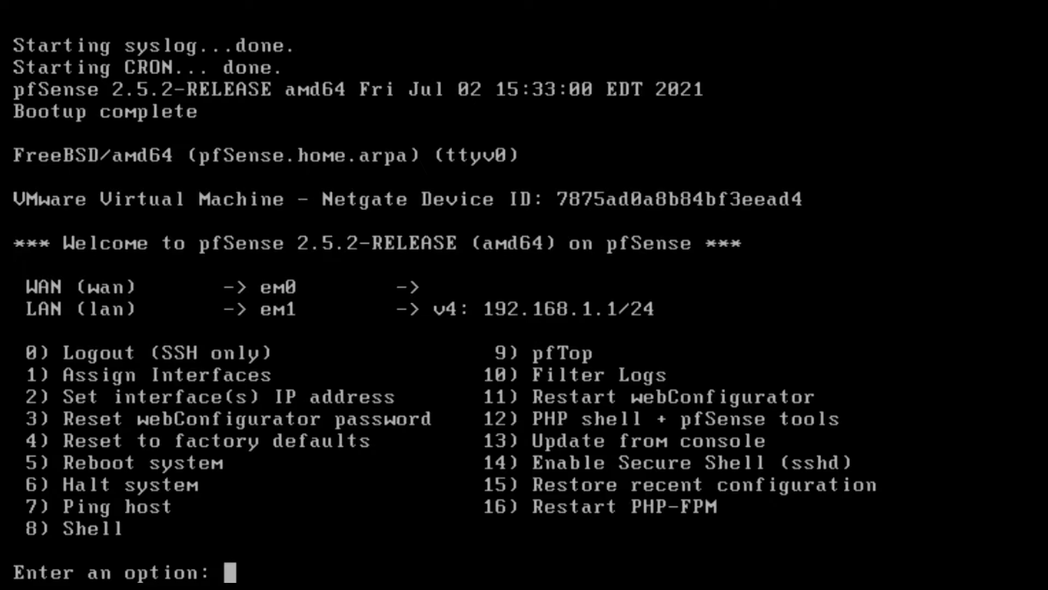
# Step: Set the LAN IPv4 address to 192.168.20.60/24 with no upstream gateway or IPv6
pyautogui.write('2')
pyautogui.press('Return')
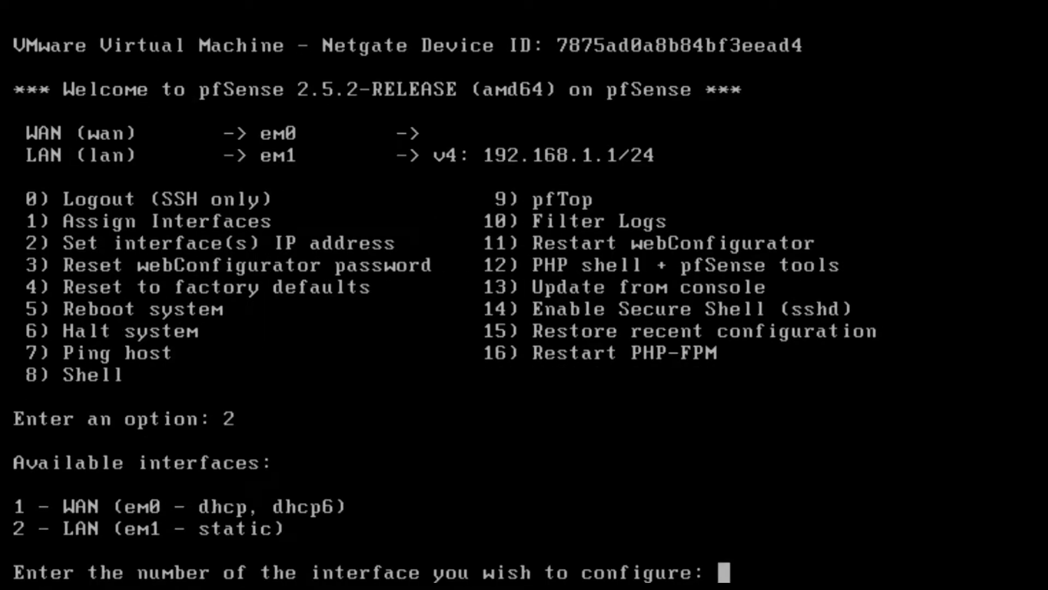
pyautogui.write('2')
pyautogui.press('Return')
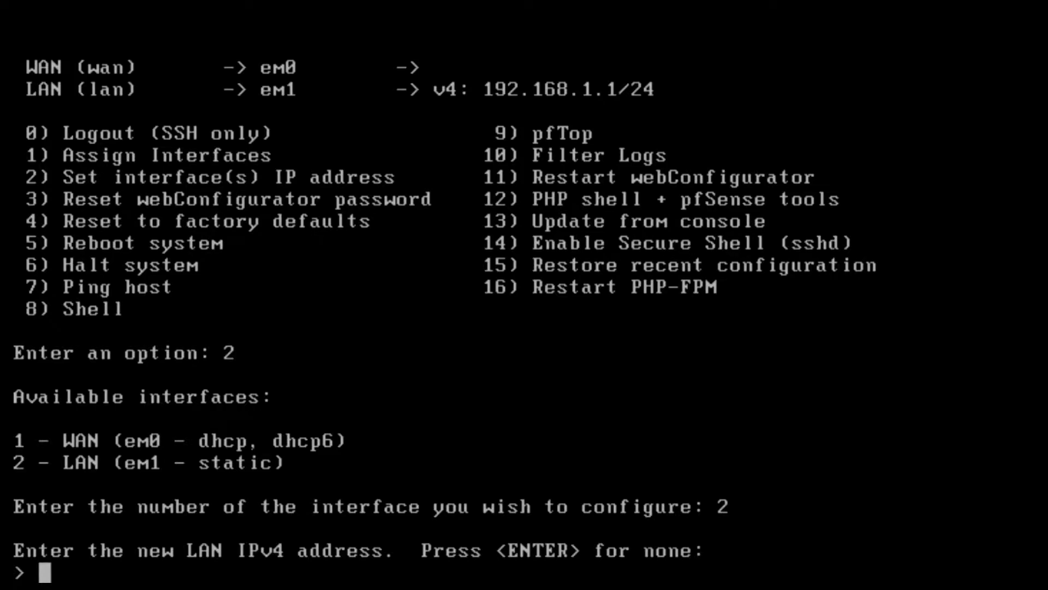
pyautogui.write('192.168.20.60')
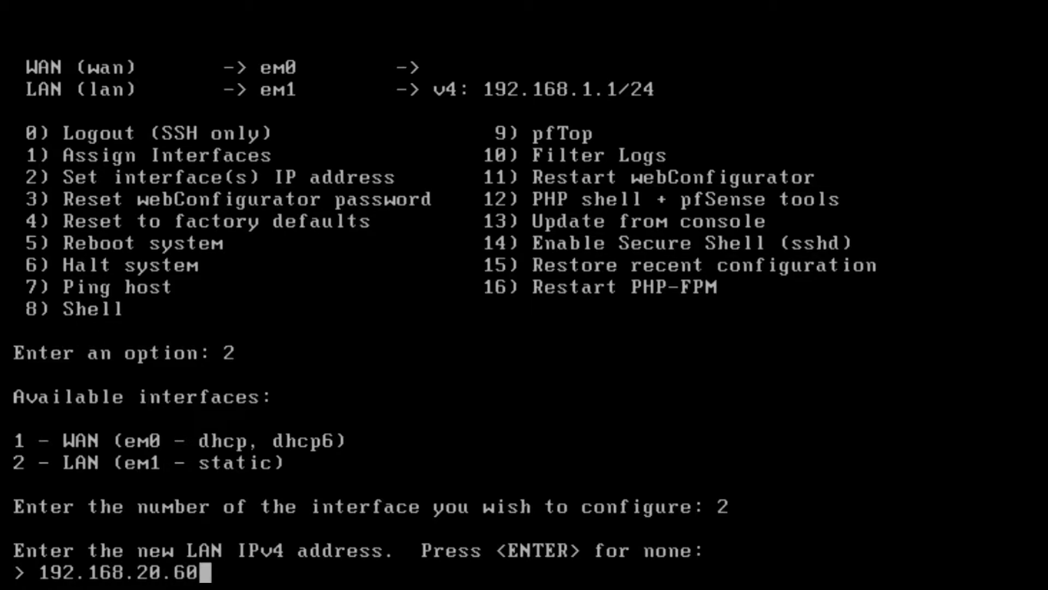
pyautogui.press('Return')
pyautogui.write('255.255.255.0')
pyautogui.press('Return')
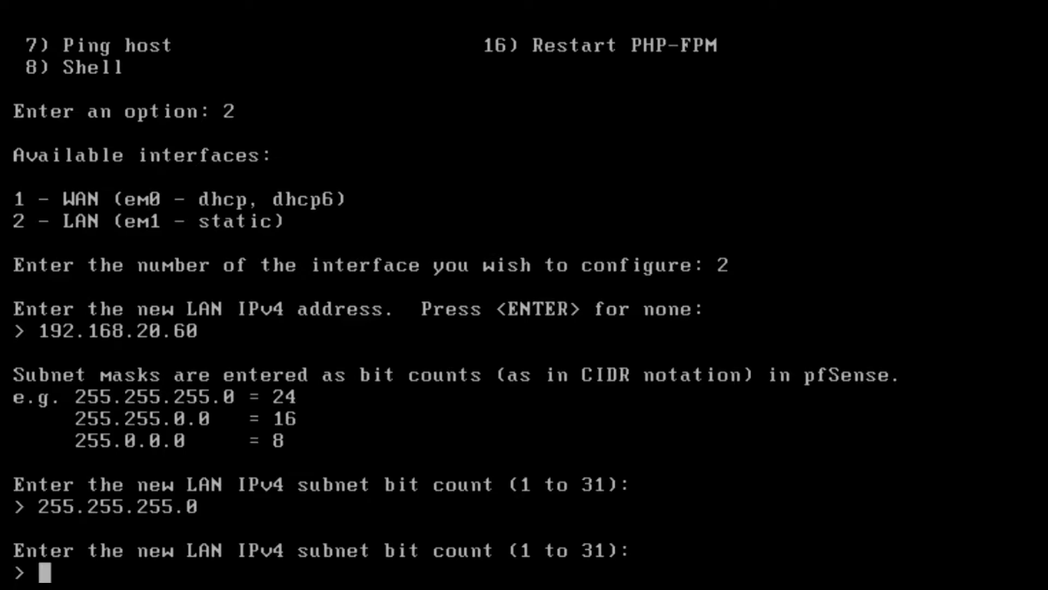
pyautogui.write('24')
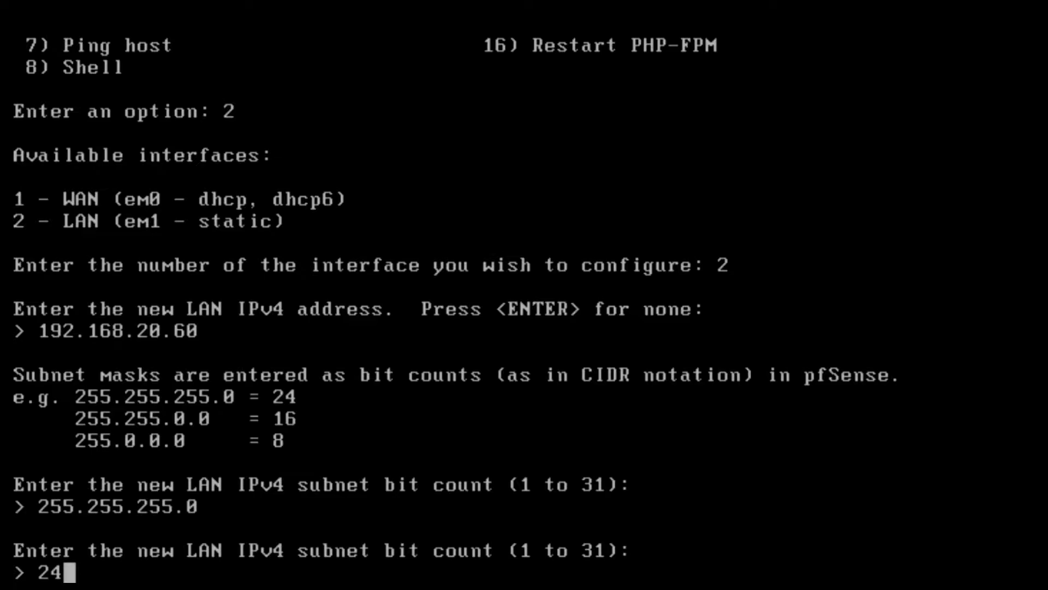
pyautogui.press('Return')
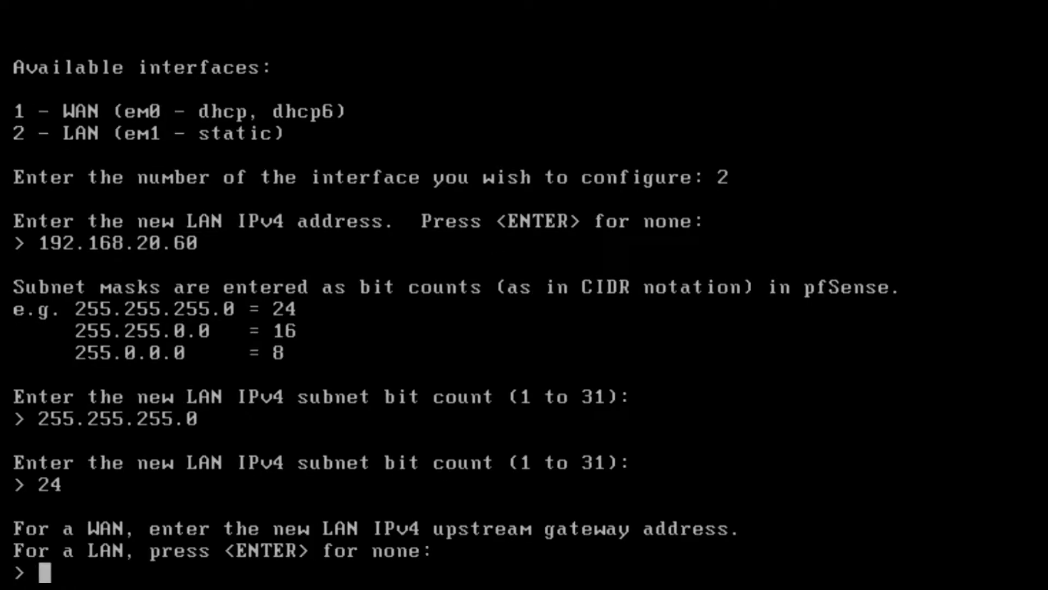
pyautogui.press('Return')
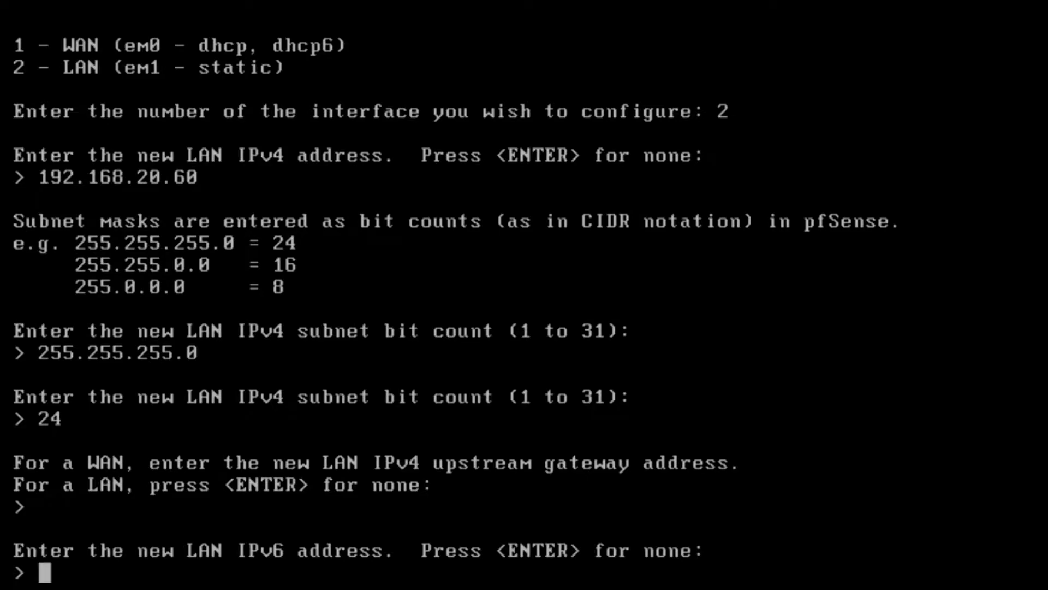
pyautogui.press('Return')
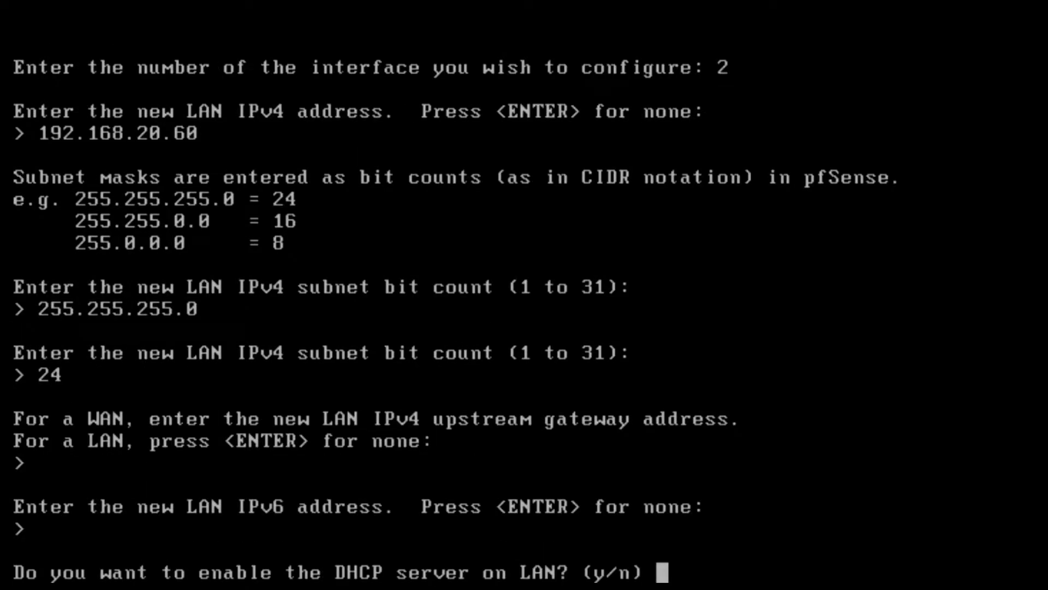
# Step: Decline the LAN DHCP server, revert the web interface to HTTP, and return to the menu
pyautogui.write('n')
pyautogui.press('Return')
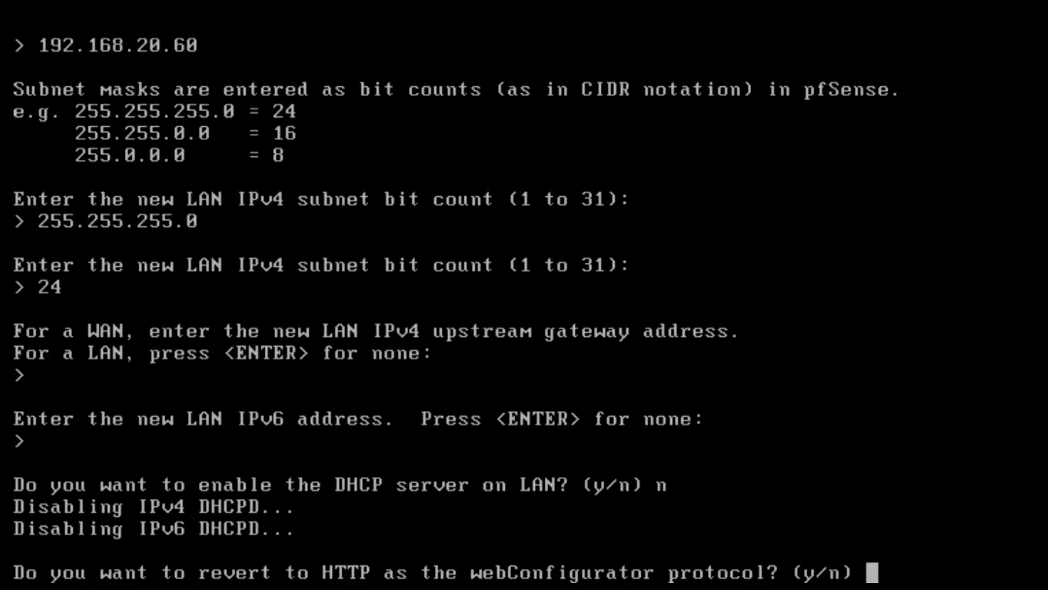
pyautogui.write('y')
pyautogui.press('Return')
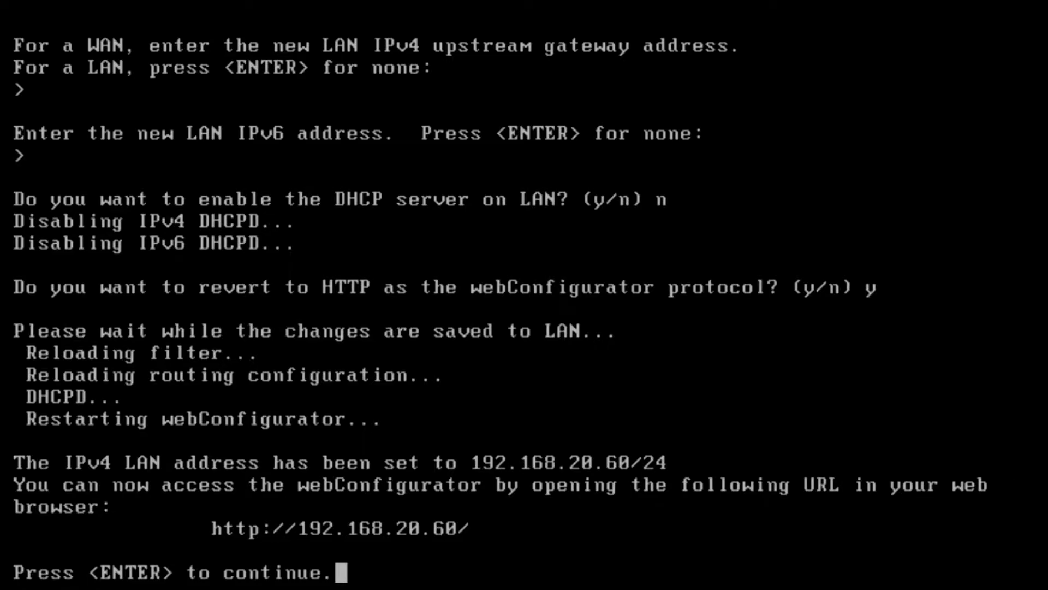
pyautogui.press('Return')
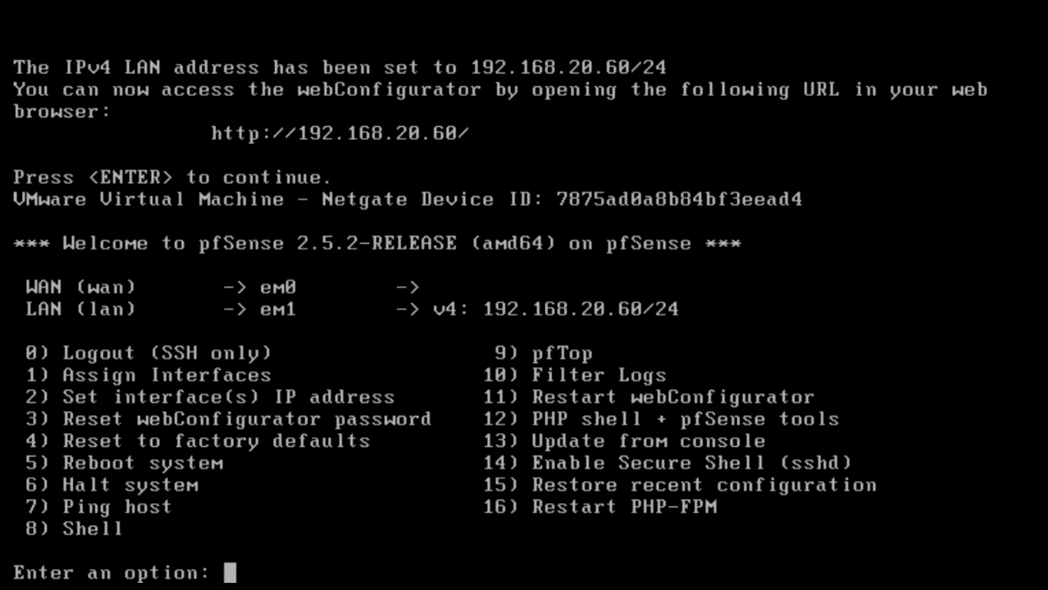
# Step: Start assigning interfaces with option 1 and decline setting up VLANs
pyautogui.write('1')
pyautogui.press('Return')
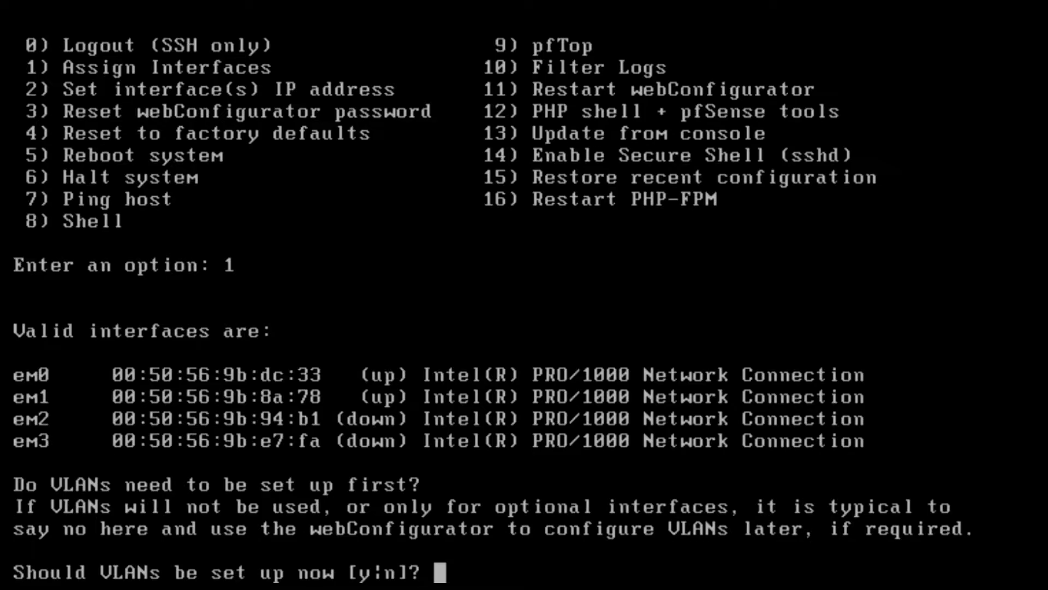
pyautogui.write('n')
pyautogui.press('Return')
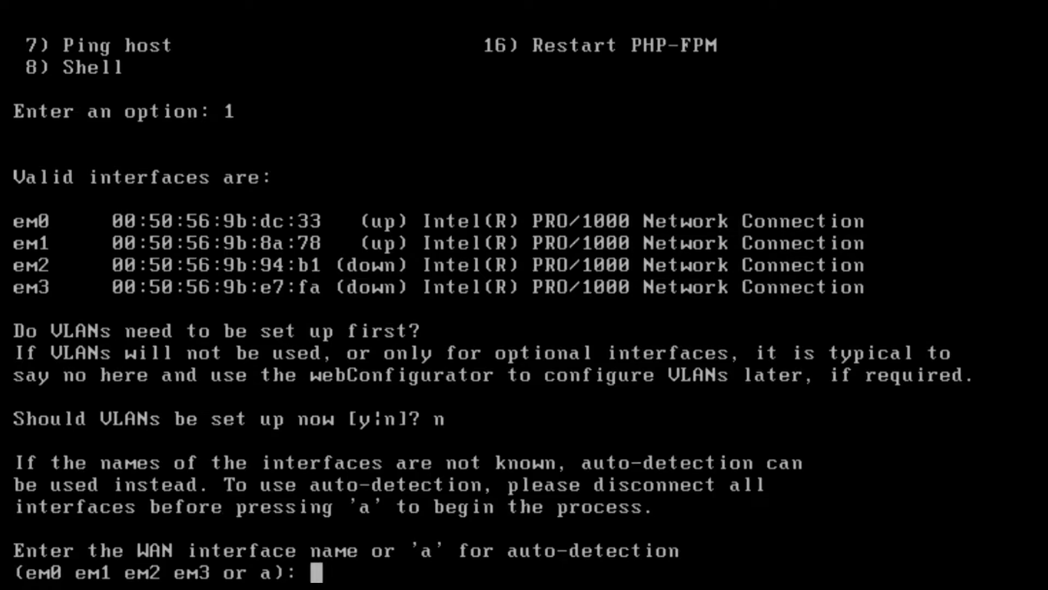
# Step: Assign em0 as the WAN interface and em3 as the LAN interface
pyautogui.write('em')
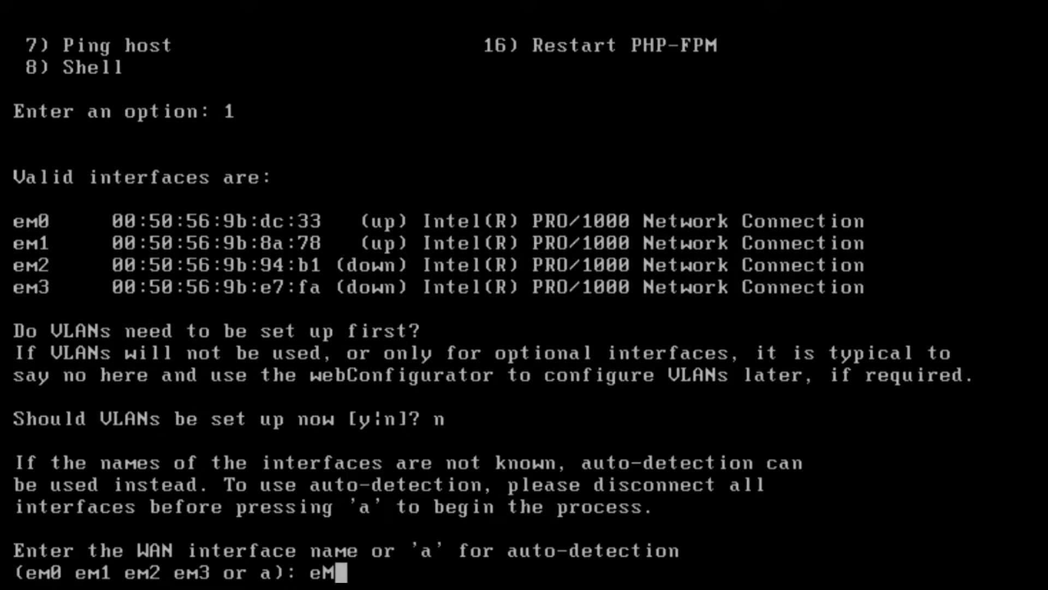
pyautogui.write('0 e')
pyautogui.press('BackSpace')
pyautogui.write('em1')
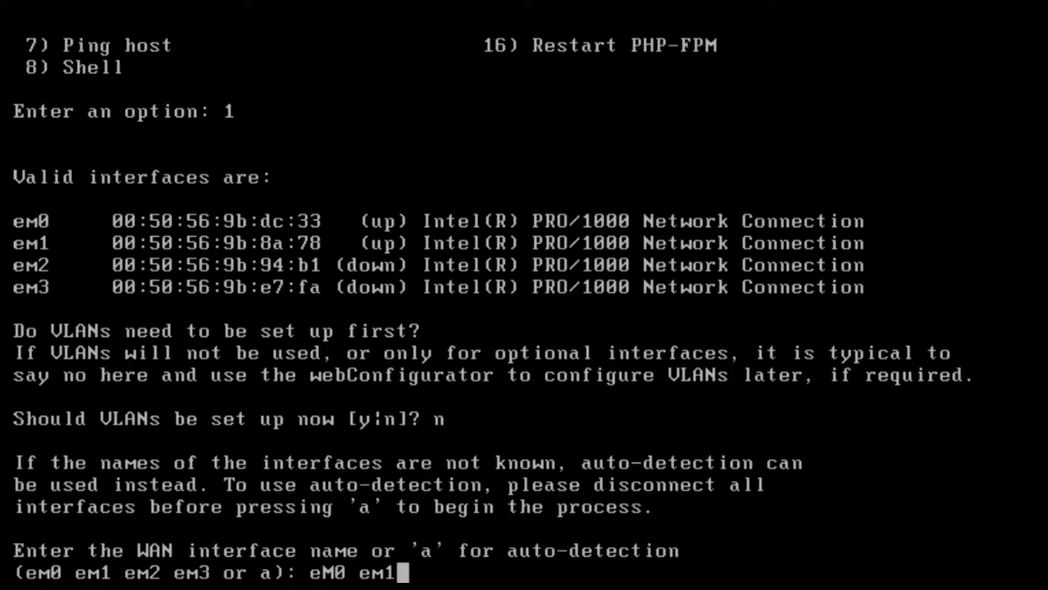
pyautogui.write(' em3')
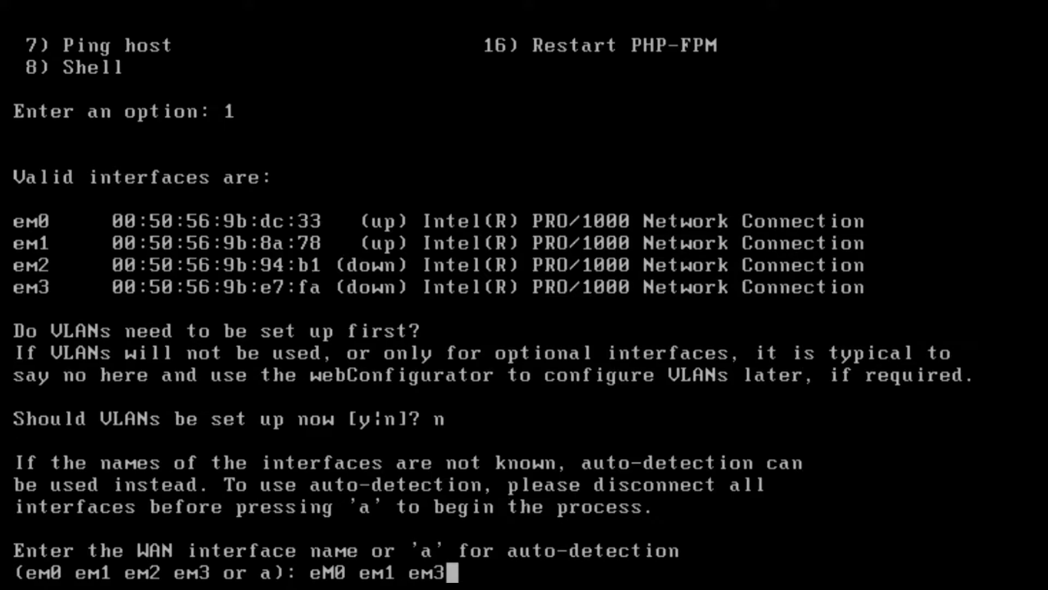
pyautogui.press('Return')
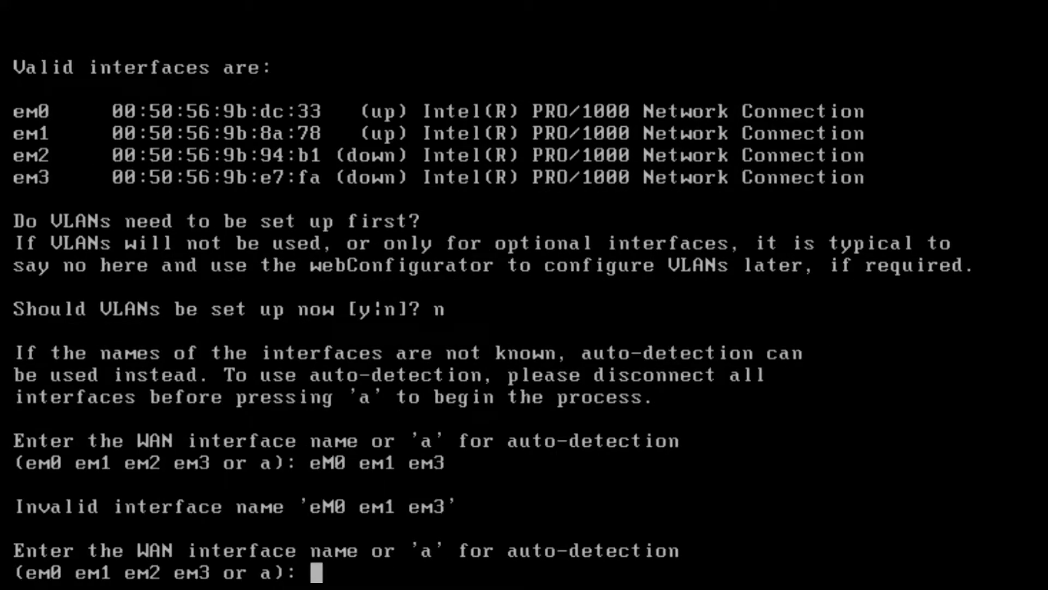
pyautogui.write('eM0')
pyautogui.press('Return')
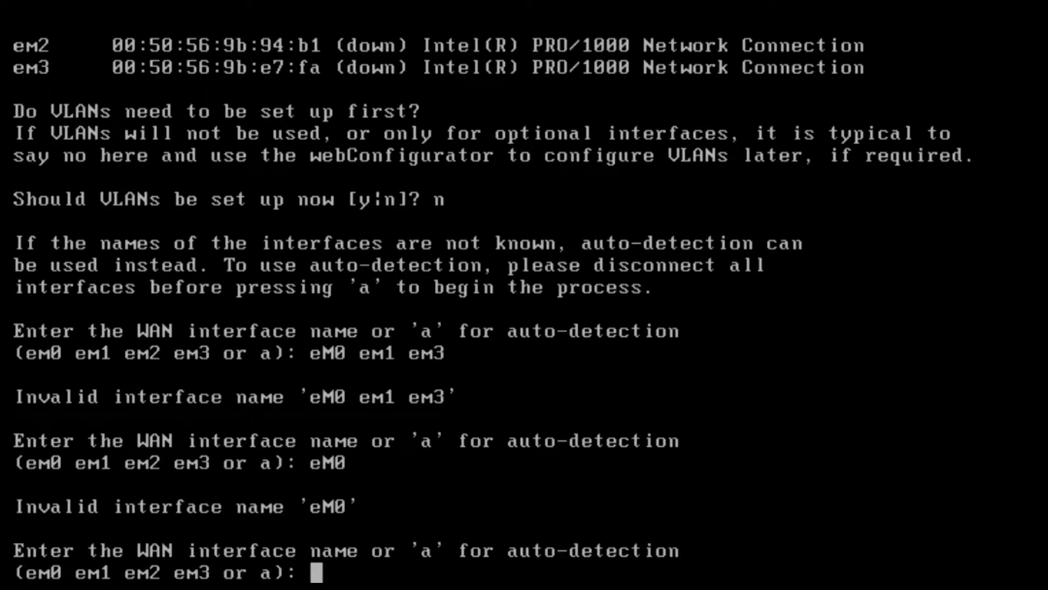
pyautogui.write('em0')
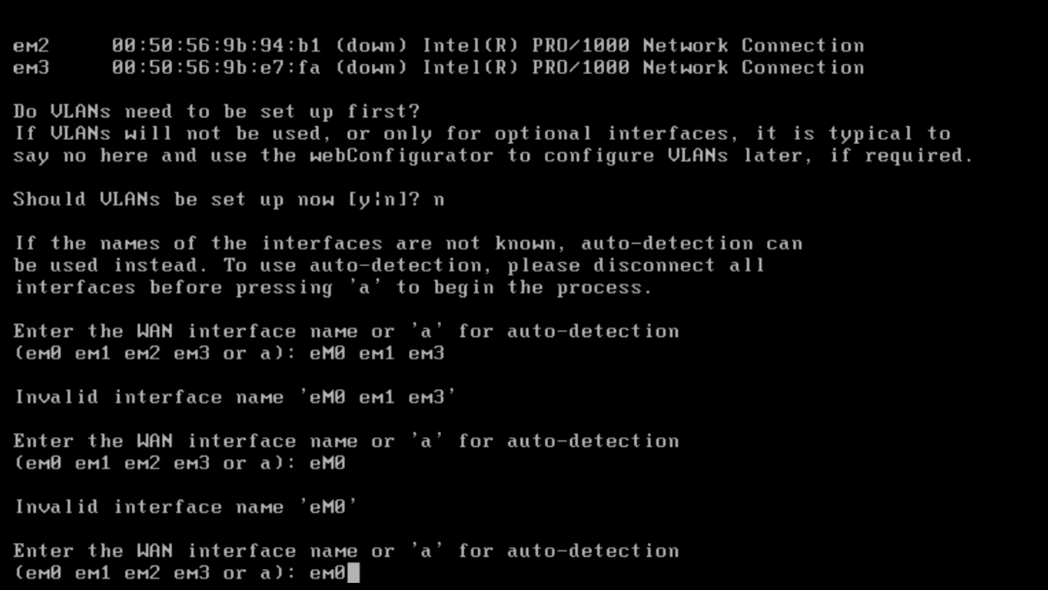
pyautogui.press('Return')
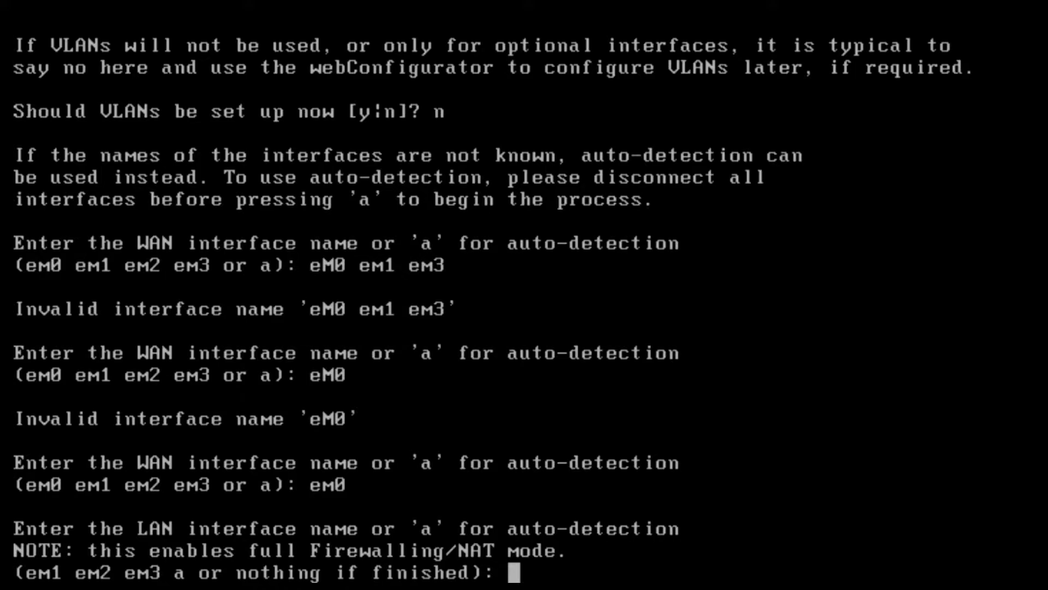
pyautogui.write('em3')
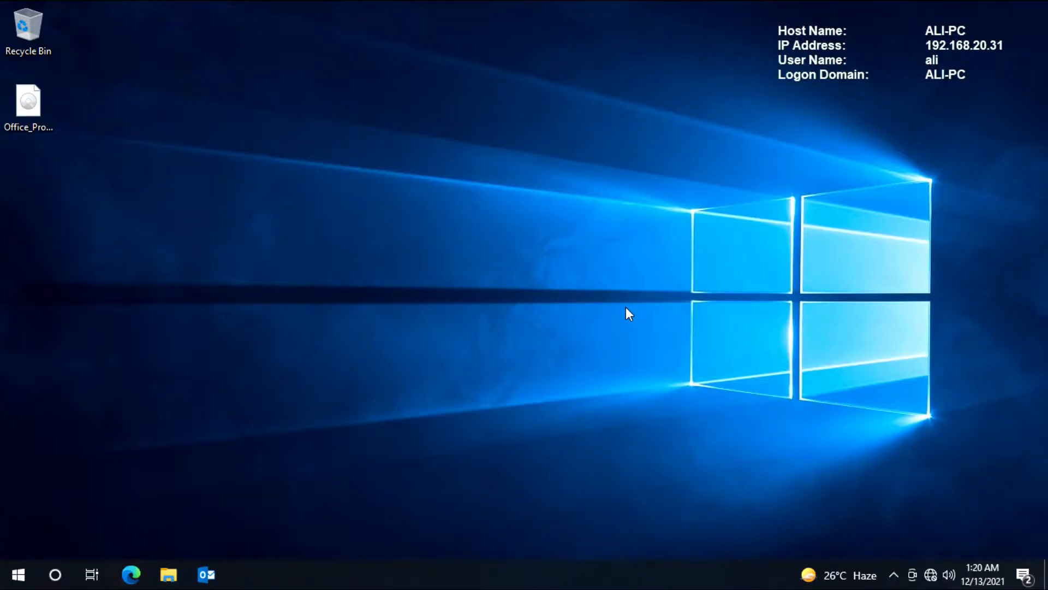
# Step: Open 192.168.20.60 in Edge and sign in as admin with the admin password
pyautogui.click(136, 571)
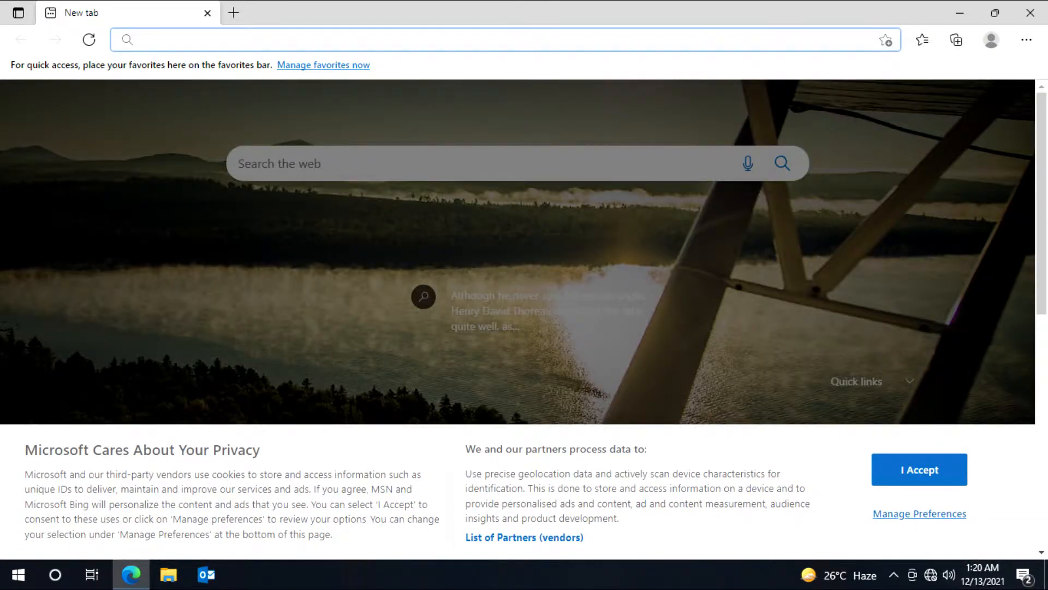
pyautogui.write('192.168.')
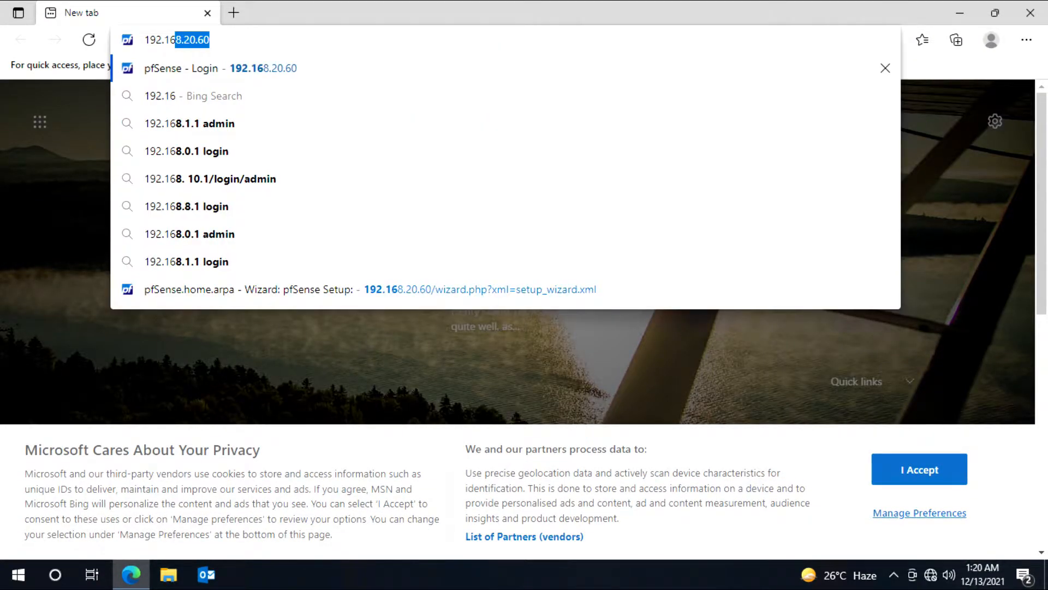
pyautogui.write('20.60')
pyautogui.press('Return')
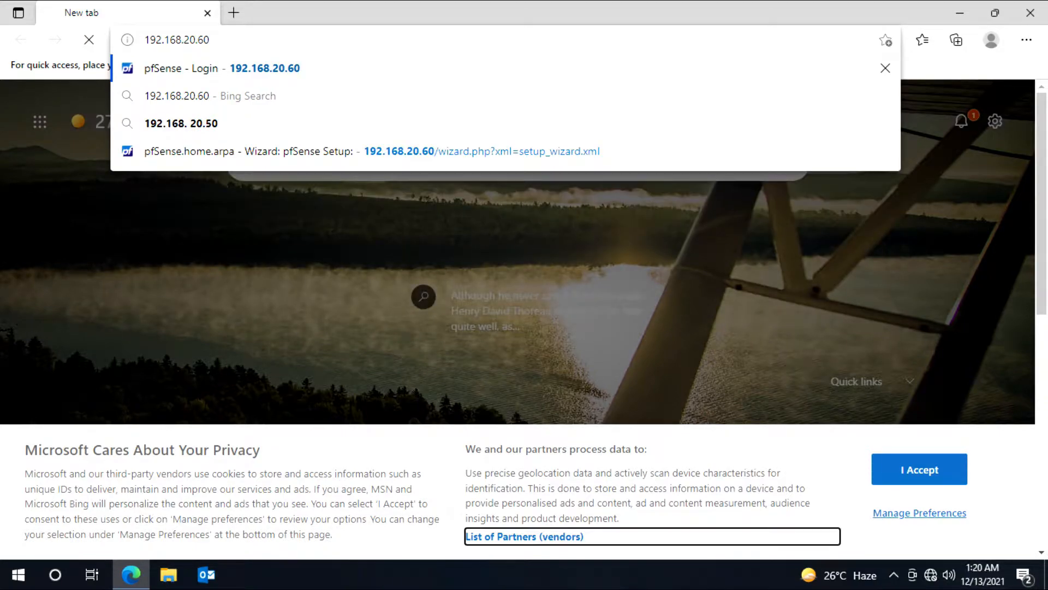
pyautogui.write('admin')
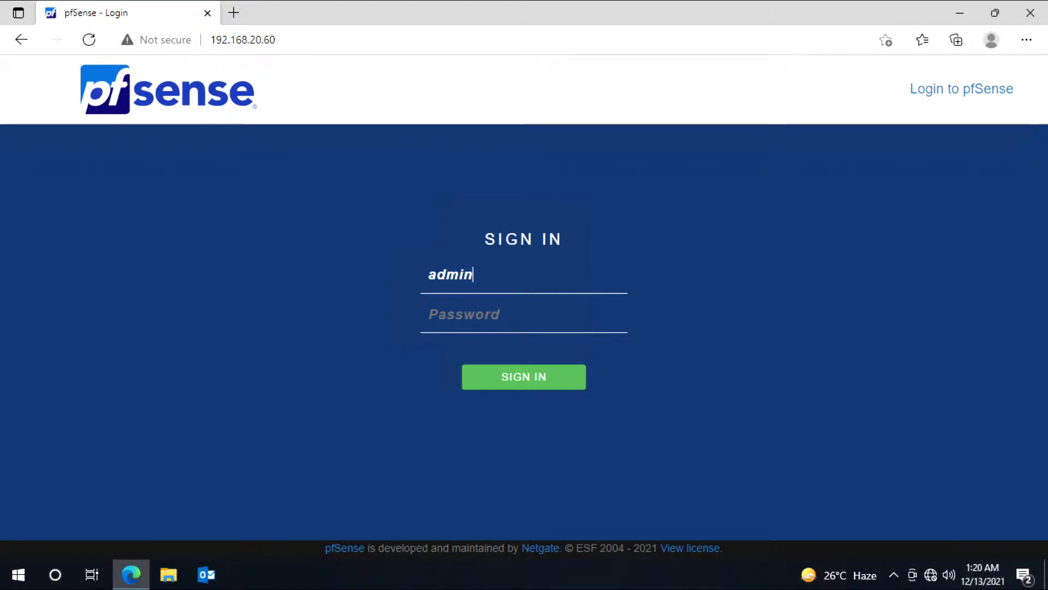
pyautogui.press('Tab')
pyautogui.write('pf')
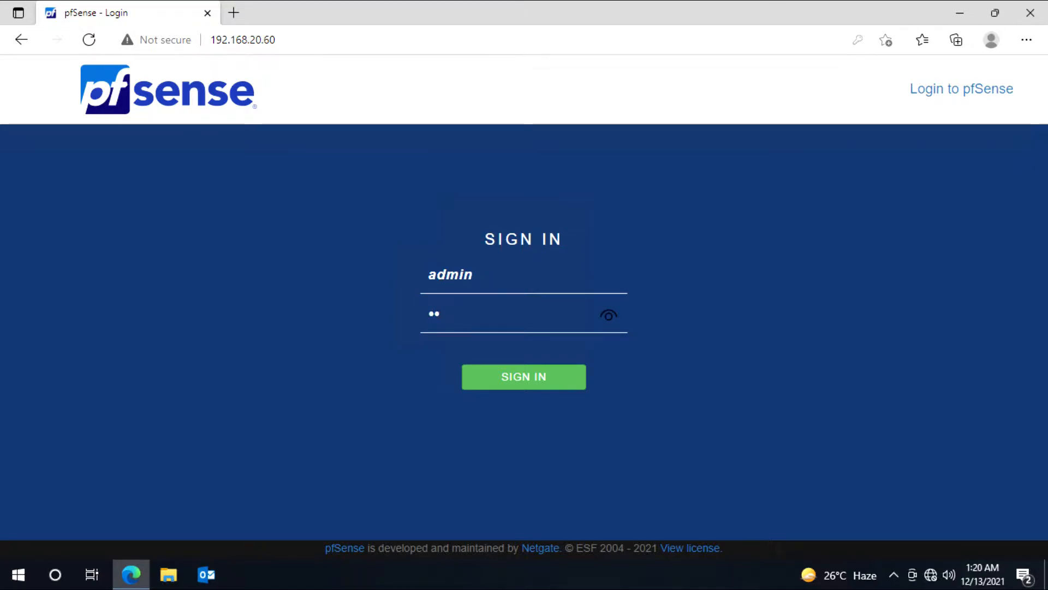
pyautogui.write('sense')
pyautogui.press('Return')
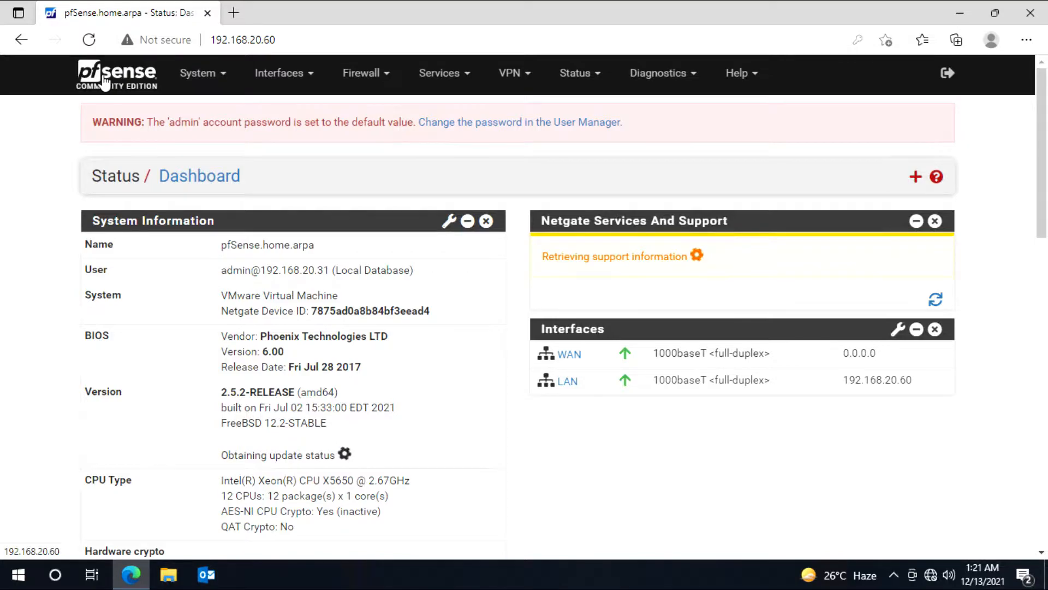
# Step: Launch the System Setup Wizard and advance to the General Information step
pyautogui.click(199, 72)
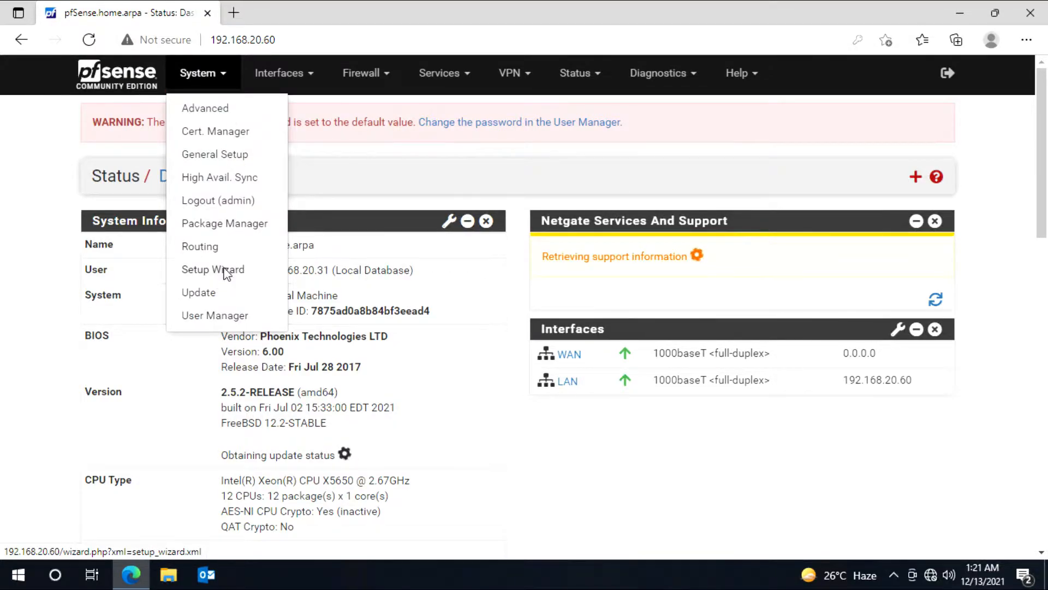
pyautogui.click(225, 270)
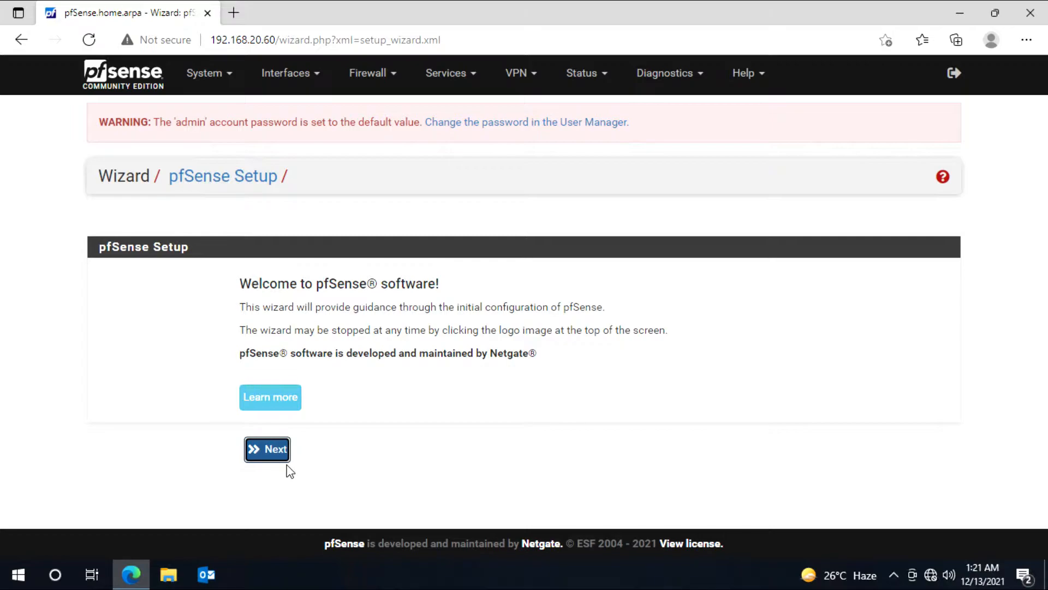
pyautogui.click(273, 449)
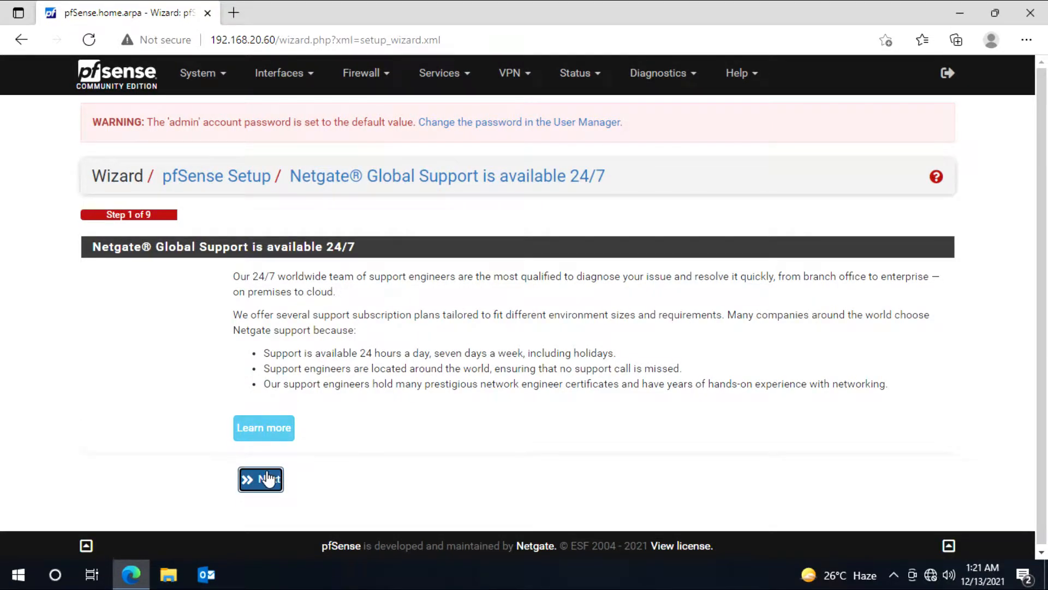
pyautogui.click(267, 479)
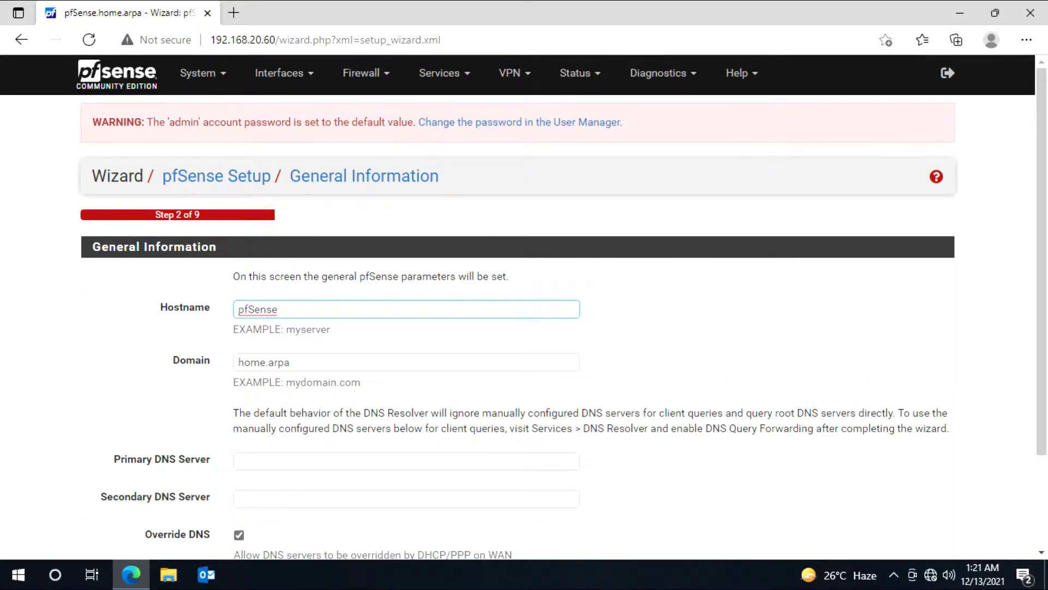
# Step: Set hostname net, domain atechenterprises.com, and DNS servers 8.8.8.8 and 1.1.1.1
pyautogui.moveTo(279, 309); pyautogui.dragTo(202, 311)
pyautogui.write('net')
pyautogui.click(309, 363)
pyautogui.press('BackSpace')
pyautogui.write('\\')
pyautogui.press('BackSpace')
pyautogui.press('BackSpace')
pyautogui.press('BackSpace')
pyautogui.press('BackSpace')
pyautogui.press('BackSpace')
pyautogui.press('BackSpace')
pyautogui.press('BackSpace')
pyautogui.press('BackSpace')
pyautogui.press('BackSpace')
pyautogui.write('atechen')
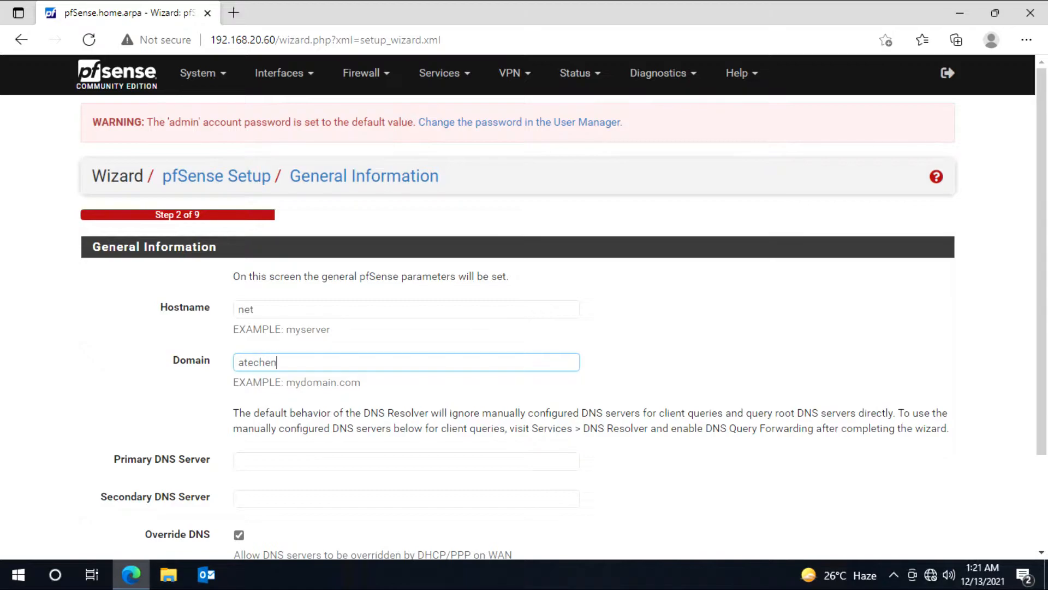
pyautogui.write('terprises.com')
pyautogui.press('Tab')
pyautogui.scroll(-1, 78, 445)
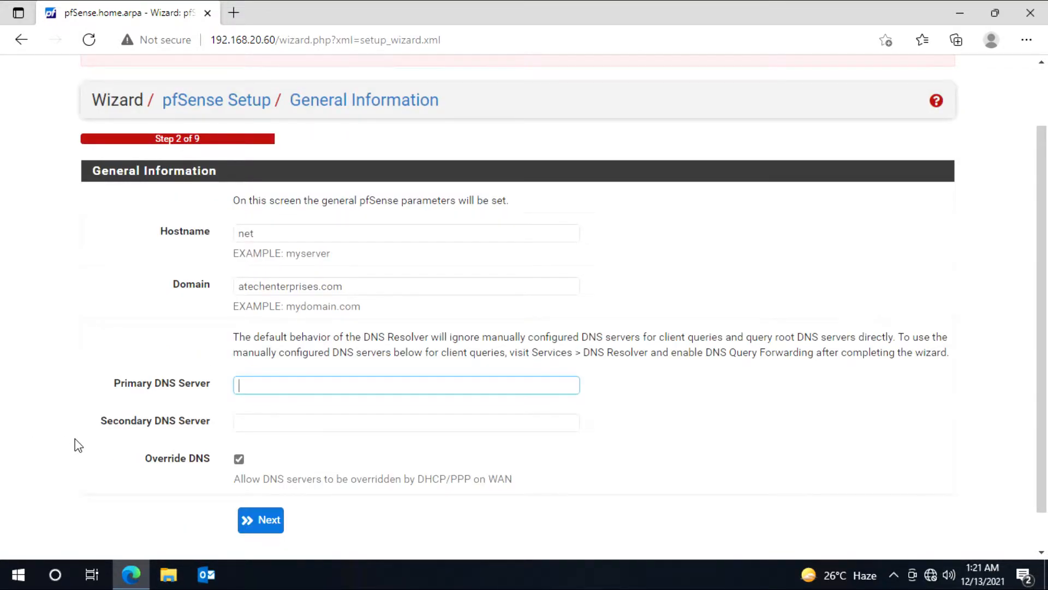
pyautogui.write('8.8.8.8')
pyautogui.press('Tab')
pyautogui.write('1.1.1.1')
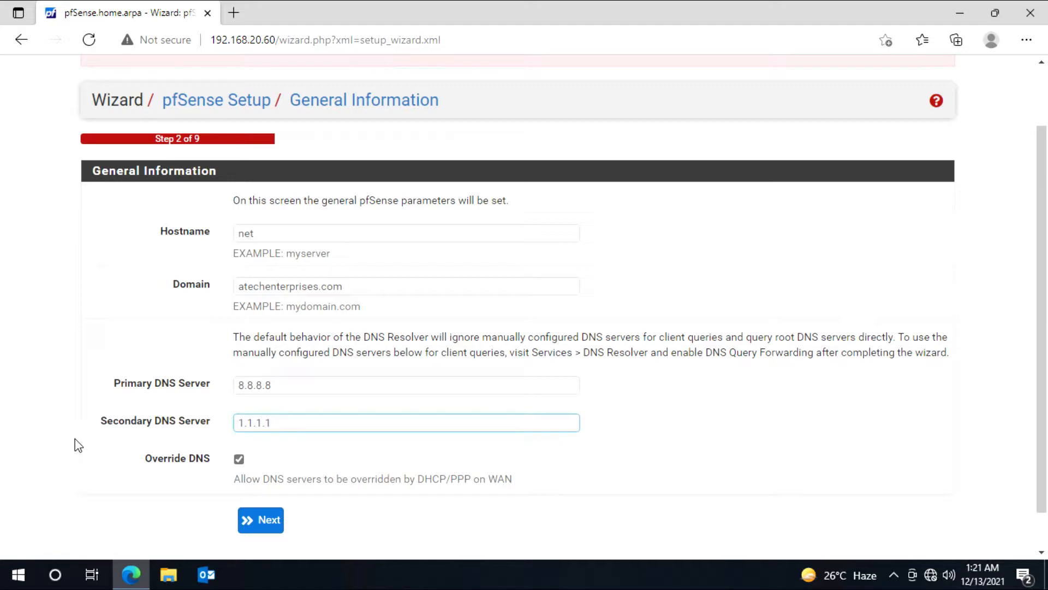
# Step: Dismiss Edge's form-save offer and set the wizard timezone to Etc/GMT+5
pyautogui.click(256, 522)
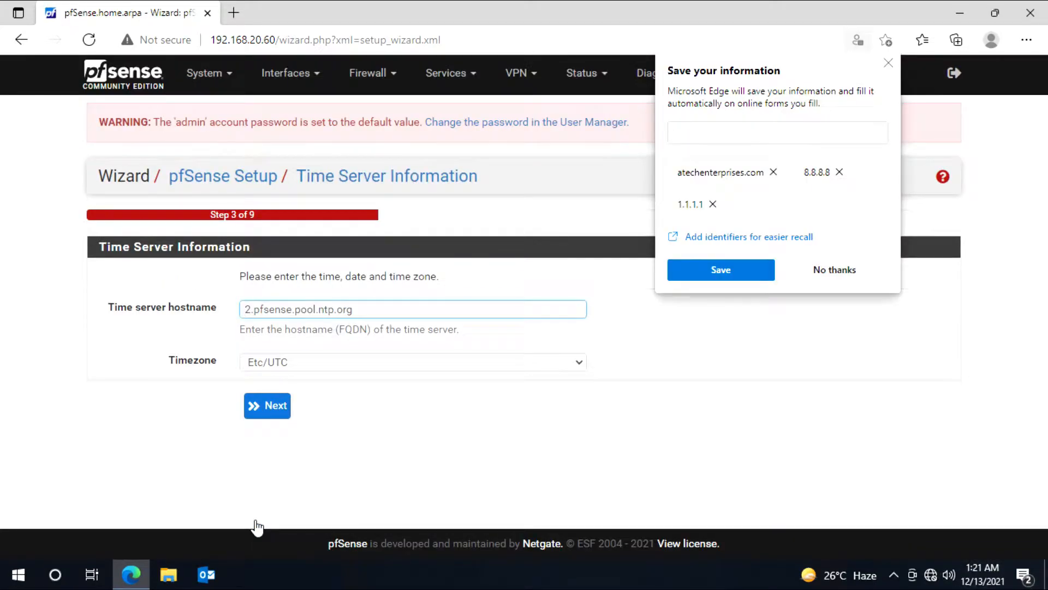
pyautogui.click(853, 273)
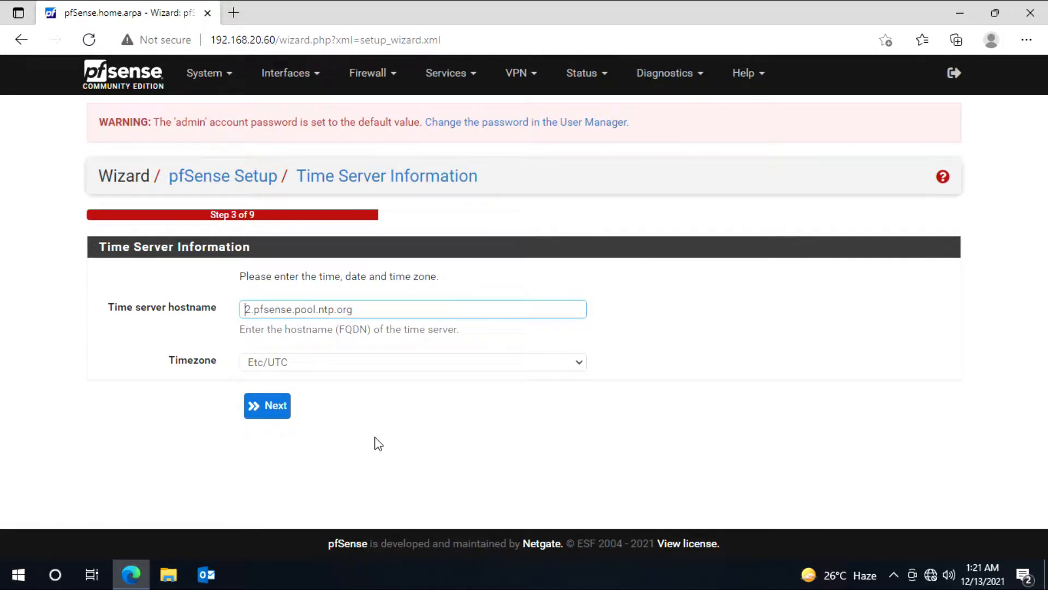
pyautogui.click(576, 364)
pyautogui.scroll(4, 424, 299)
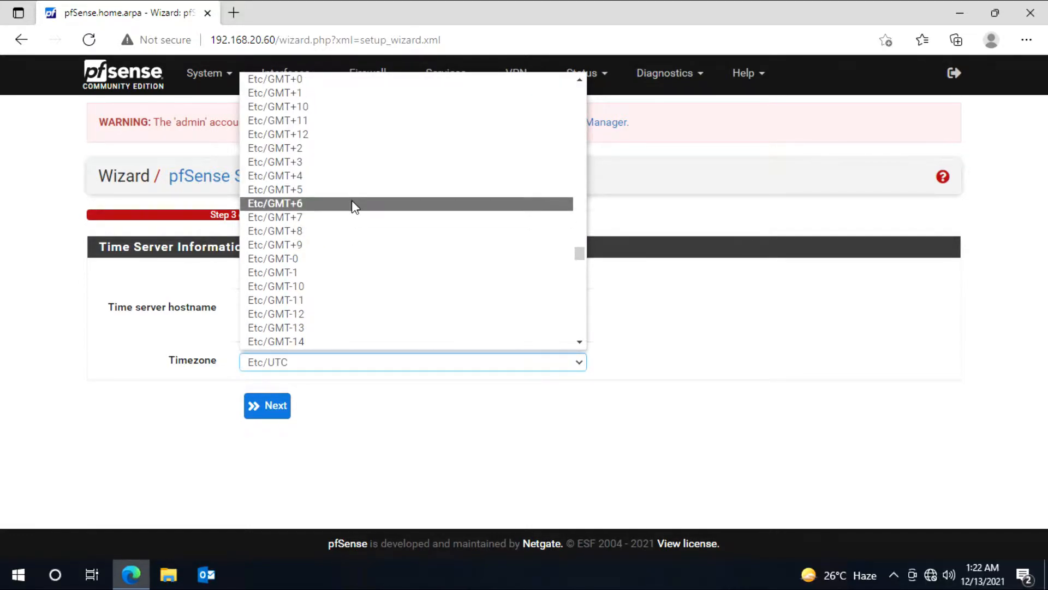
pyautogui.click(356, 190)
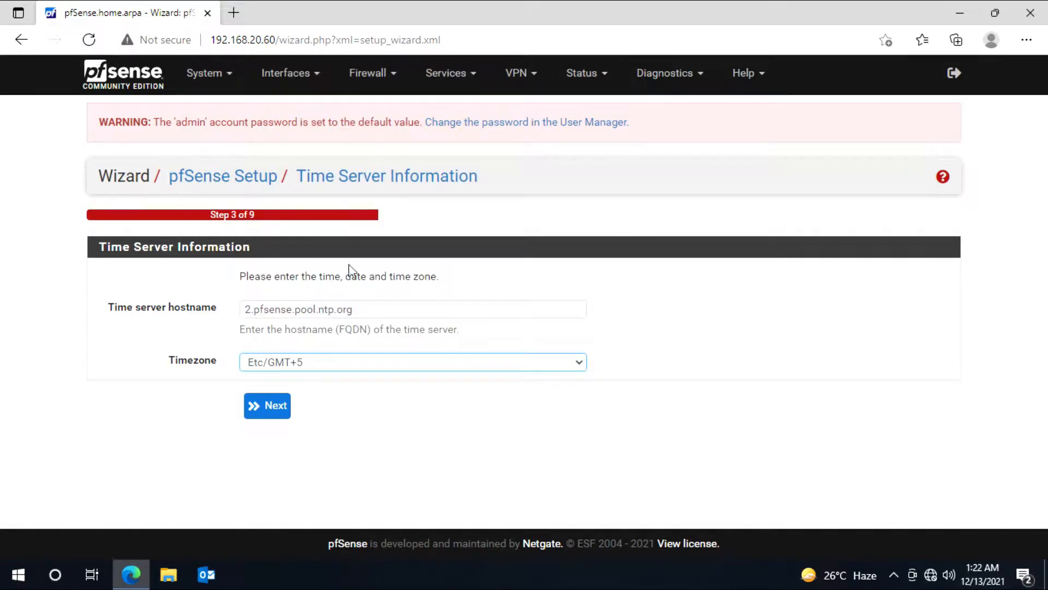
pyautogui.click(276, 409)
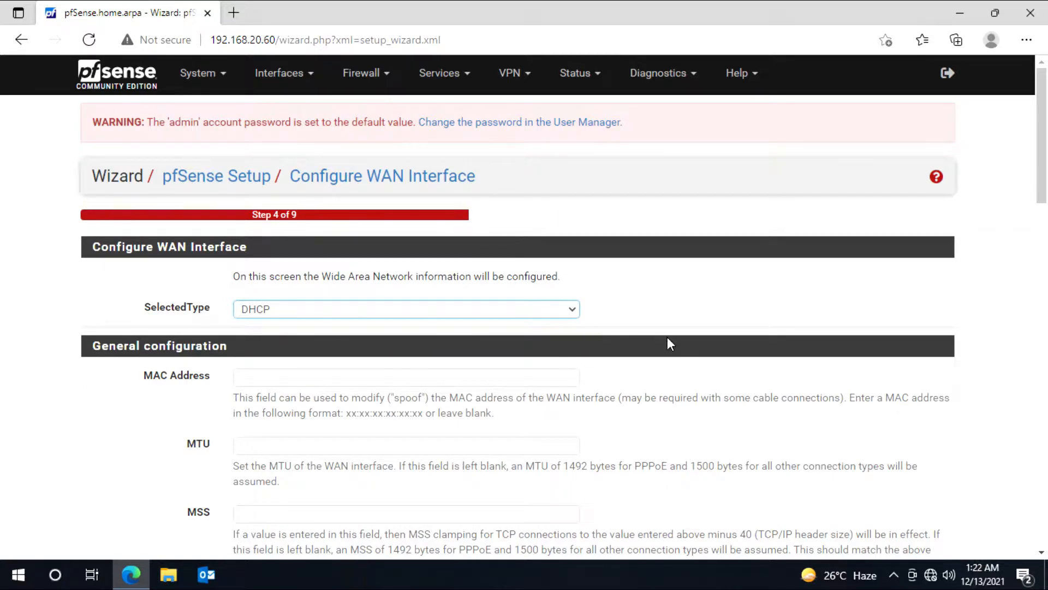
# Step: Set the WAN type to Static with IP address 192.168.30.2 and a /24 subnet
pyautogui.scroll(-4, 669, 339)
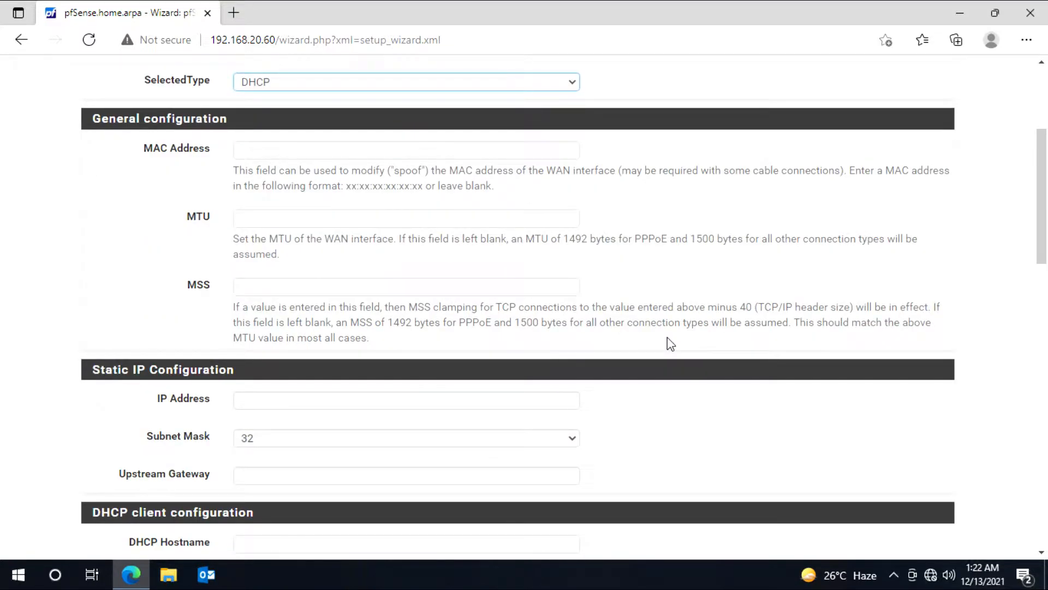
pyautogui.scroll(4, 667, 336)
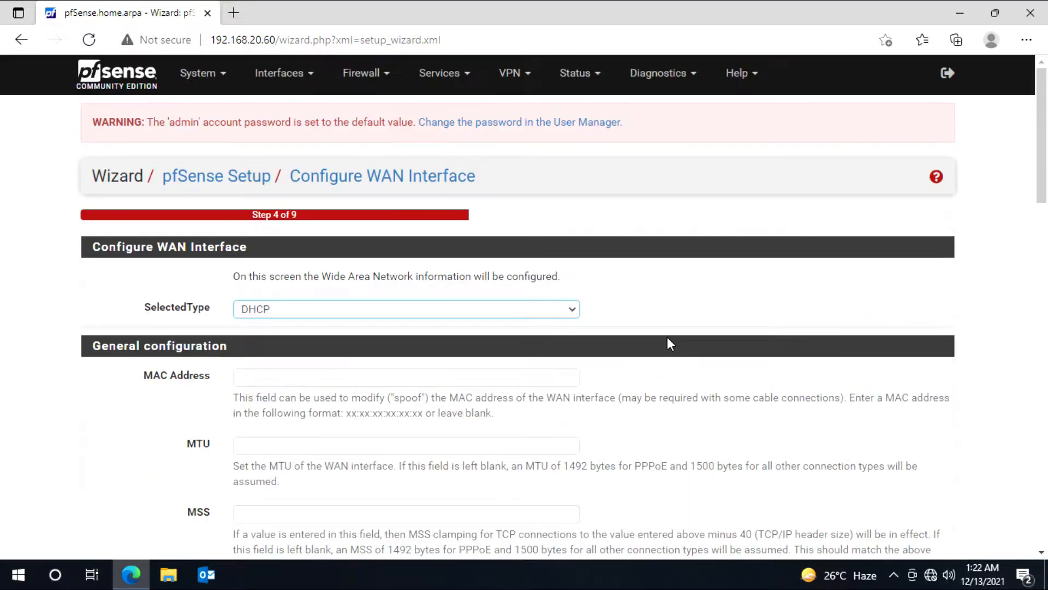
pyautogui.click(552, 316)
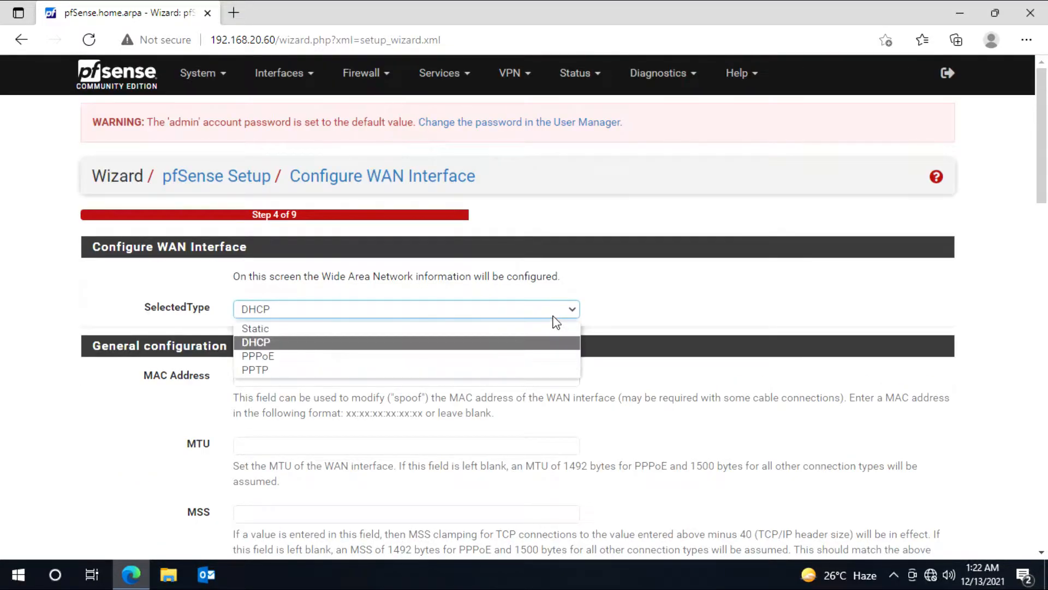
pyautogui.click(303, 330)
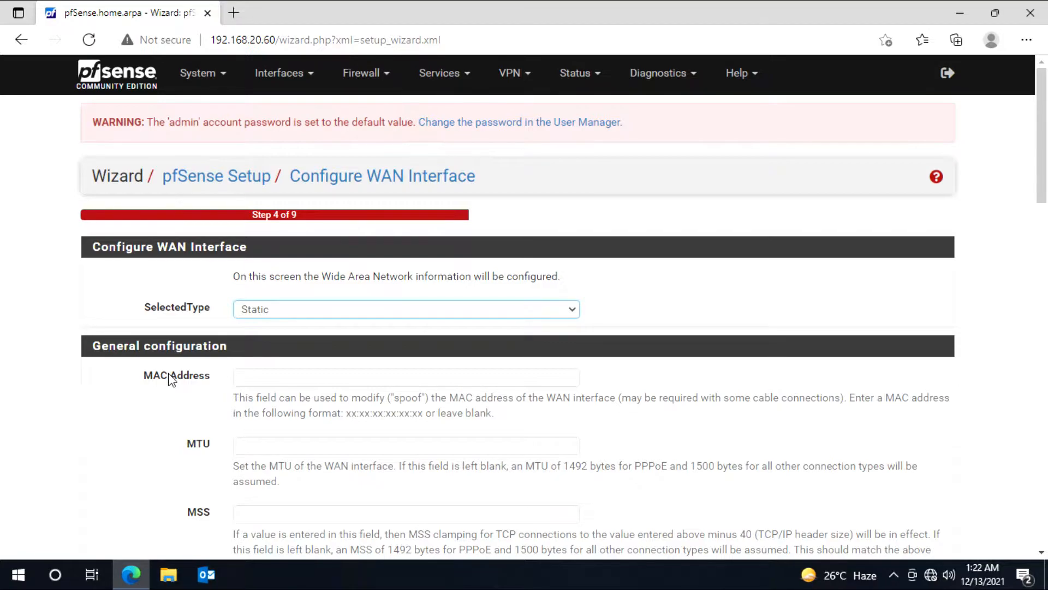
pyautogui.scroll(-4, 172, 379)
pyautogui.click(183, 398)
pyautogui.write('192.168.30.')
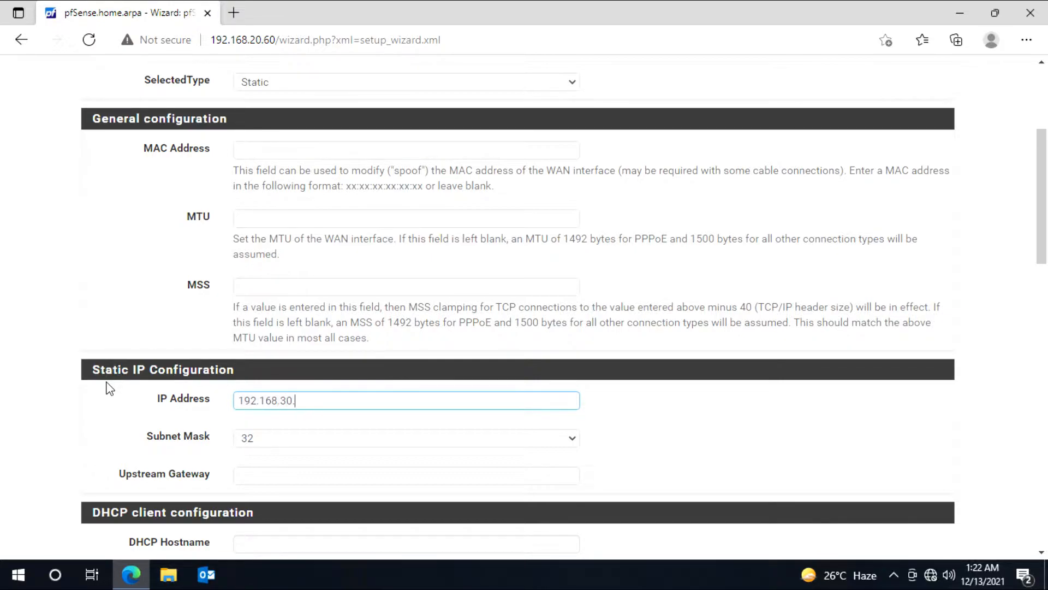
pyautogui.write('1')
pyautogui.click(259, 439)
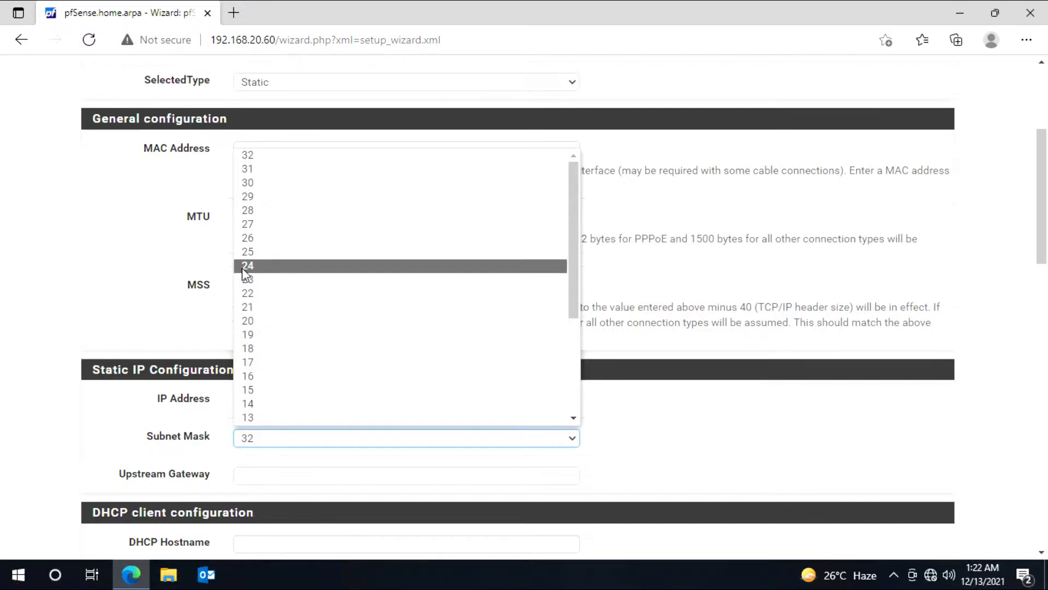
pyautogui.click(244, 267)
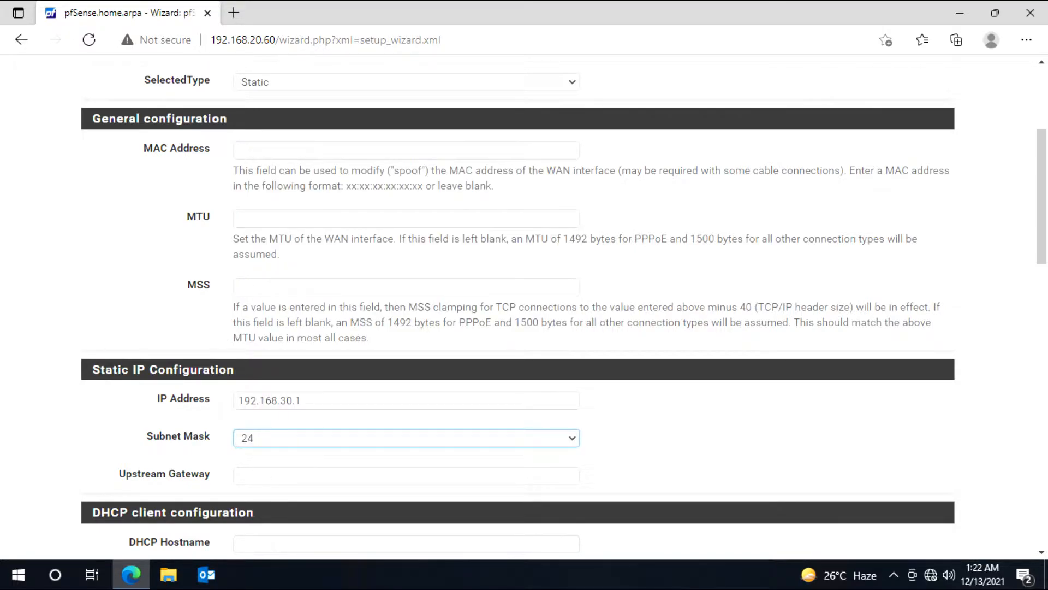
pyautogui.moveTo(303, 401); pyautogui.dragTo(295, 401)
pyautogui.write('2')
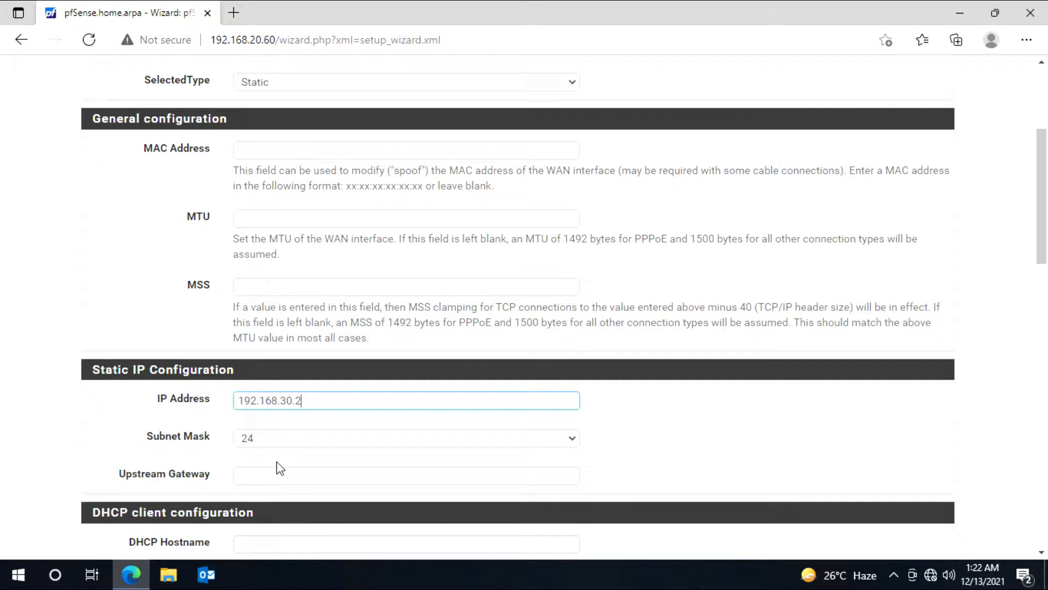
# Step: Set the WAN upstream gateway to 192.168.30.1 and continue to the LAN step
pyautogui.click(278, 473)
pyautogui.write('192.')
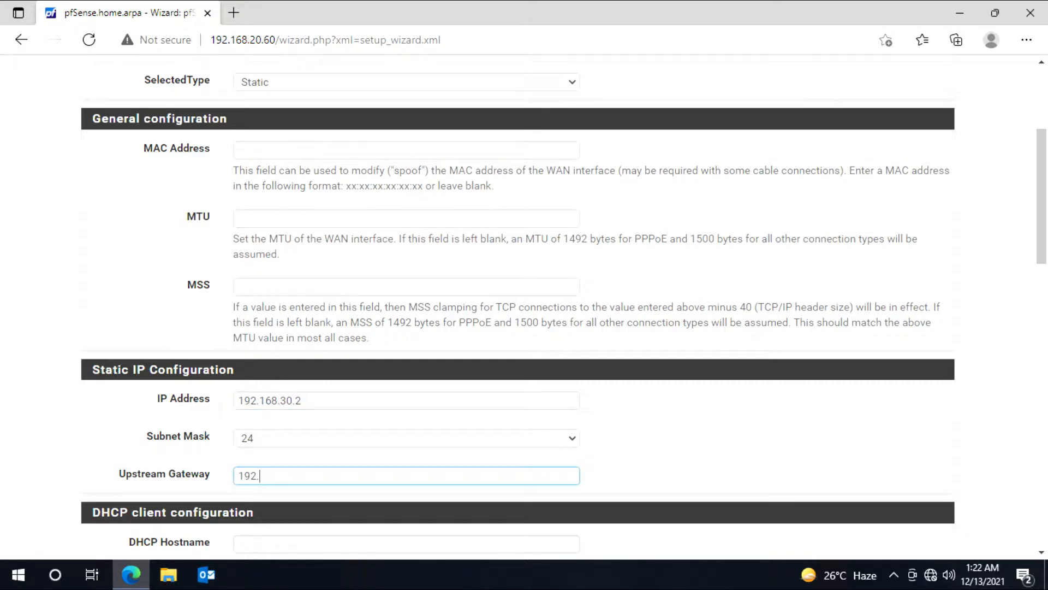
pyautogui.write('168.30.1')
pyautogui.scroll(-3, 100, 461)
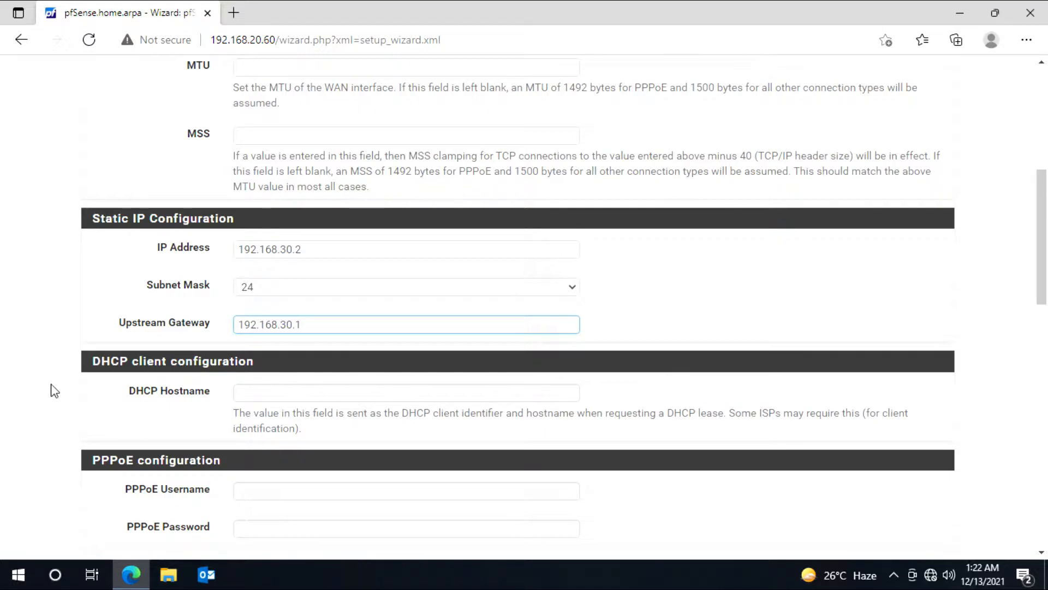
pyautogui.click(98, 406)
pyautogui.scroll(-3, 98, 404)
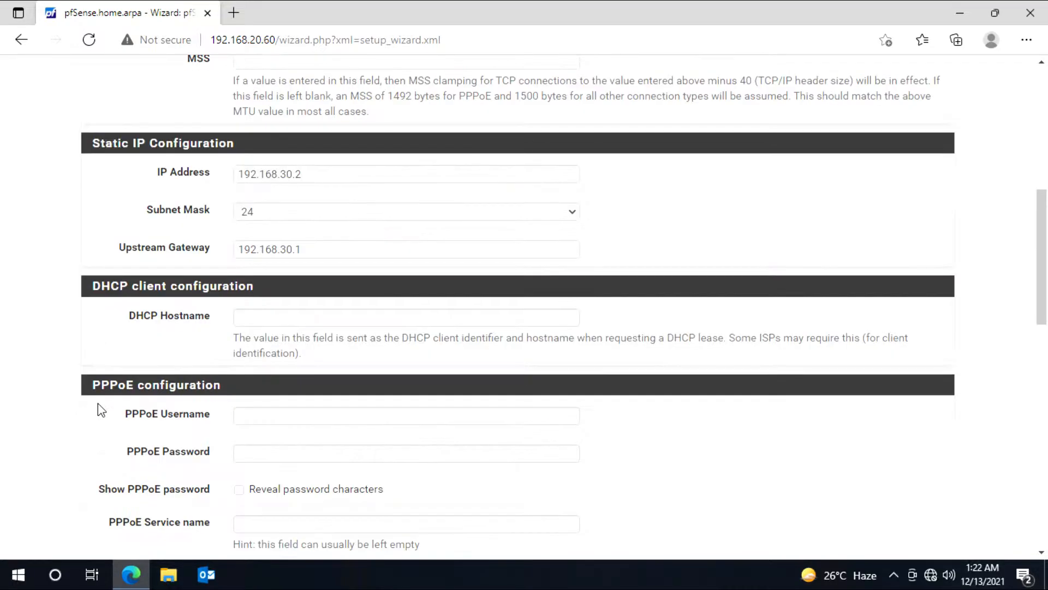
pyautogui.scroll(-7, 99, 408)
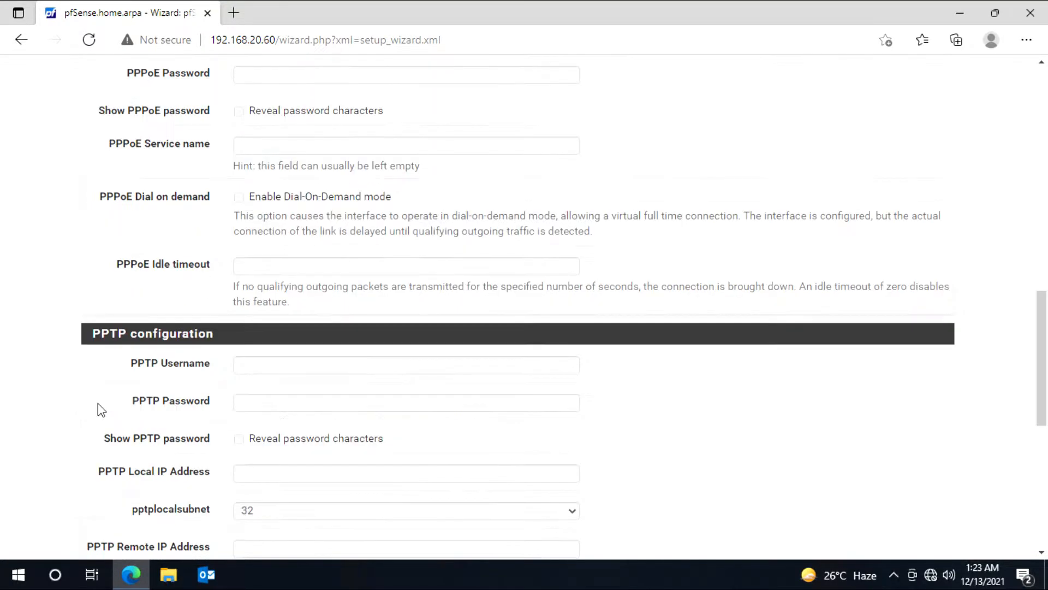
pyautogui.scroll(-4, 98, 403)
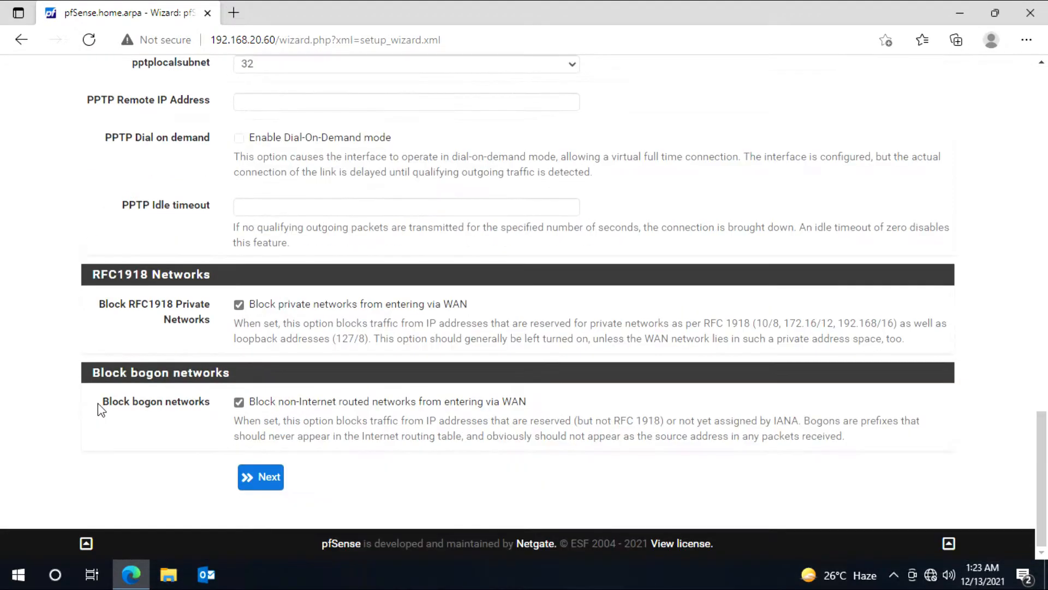
pyautogui.click(268, 482)
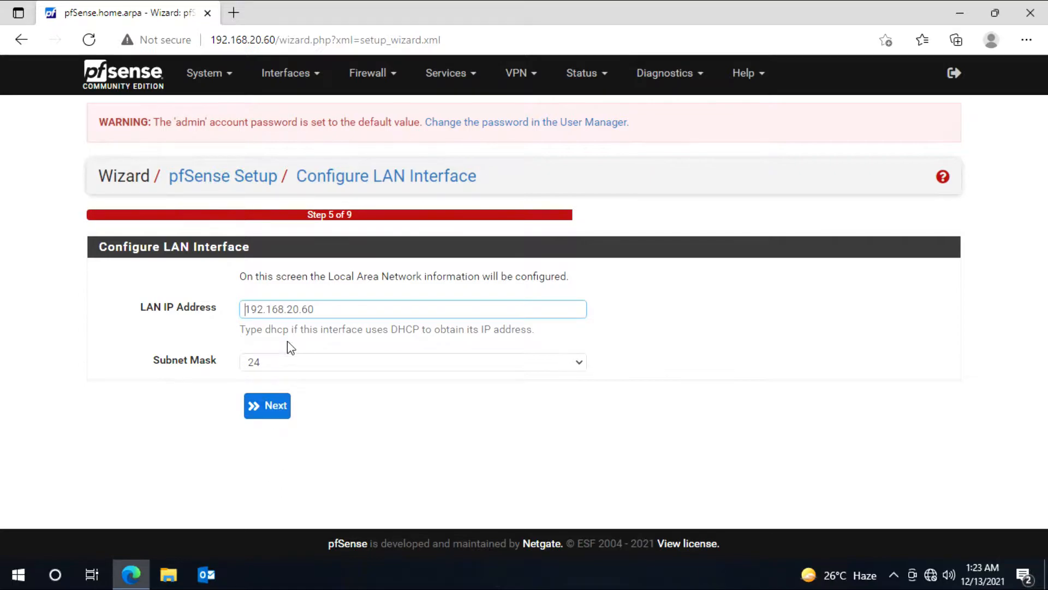
# Step: Keep the LAN defaults, set a new admin password, and reload the configuration
pyautogui.click(264, 412)
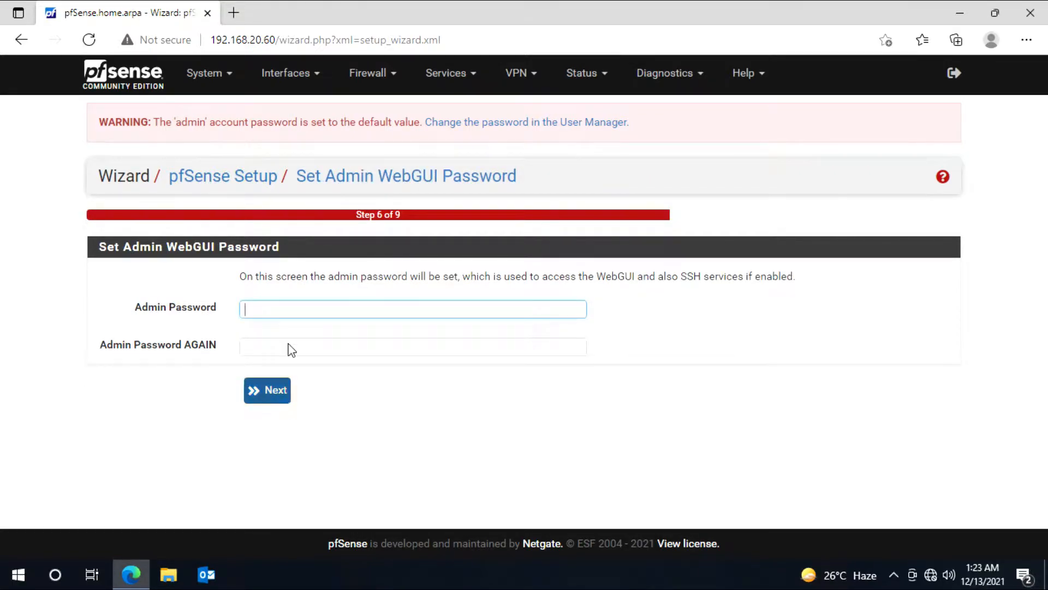
pyautogui.write('pfsense@123')
pyautogui.press('Tab')
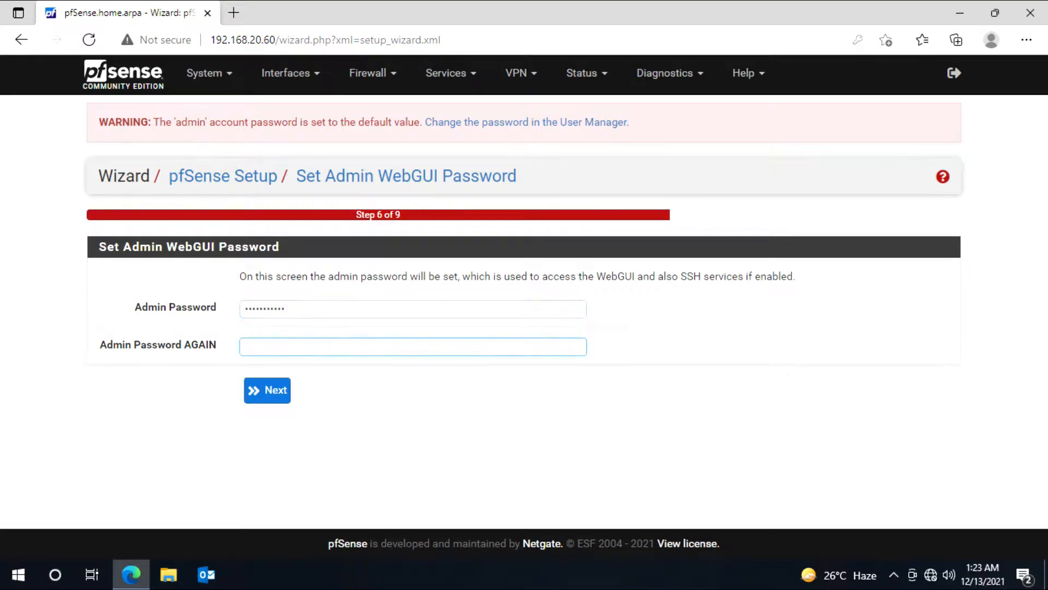
pyautogui.write('pfsense@123')
pyautogui.click(271, 396)
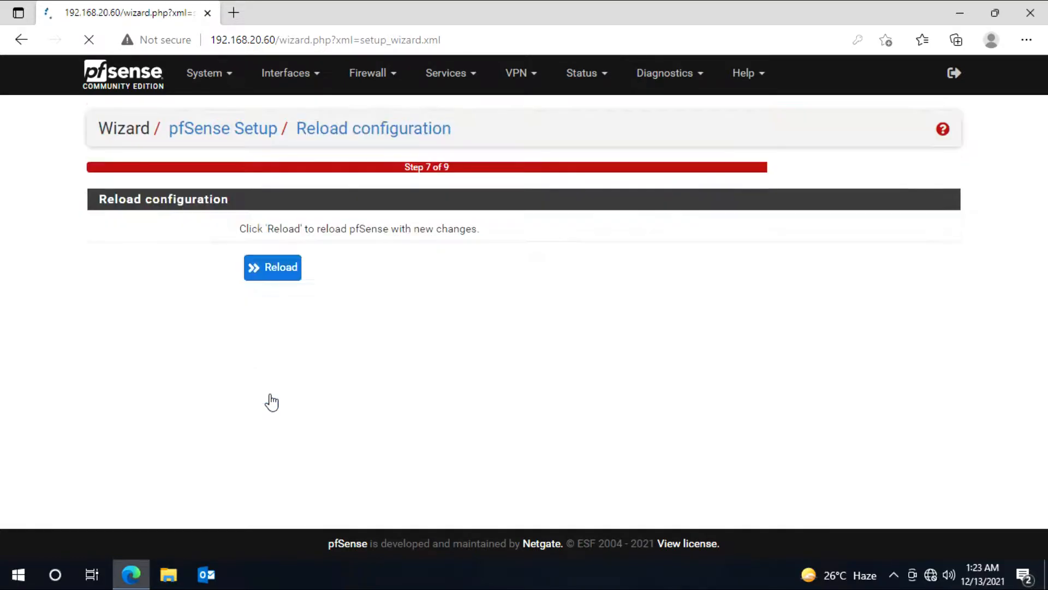
pyautogui.click(273, 265)
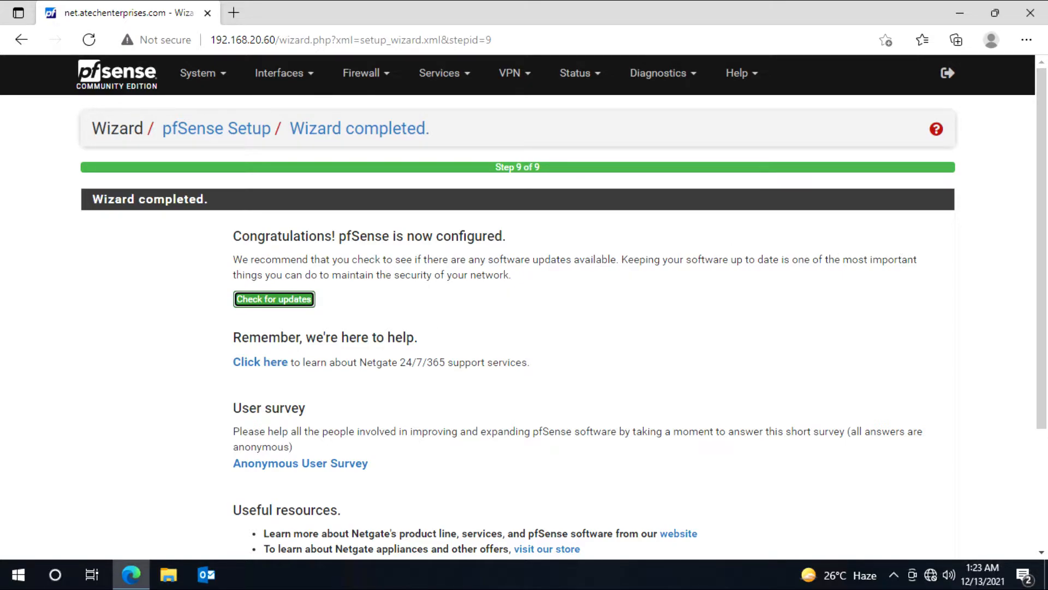
pyautogui.scroll(-3, 517, 306)
# Step: Finish the wizard, accept the copyright notice, and dismiss the user survey prompt
pyautogui.click(250, 459)
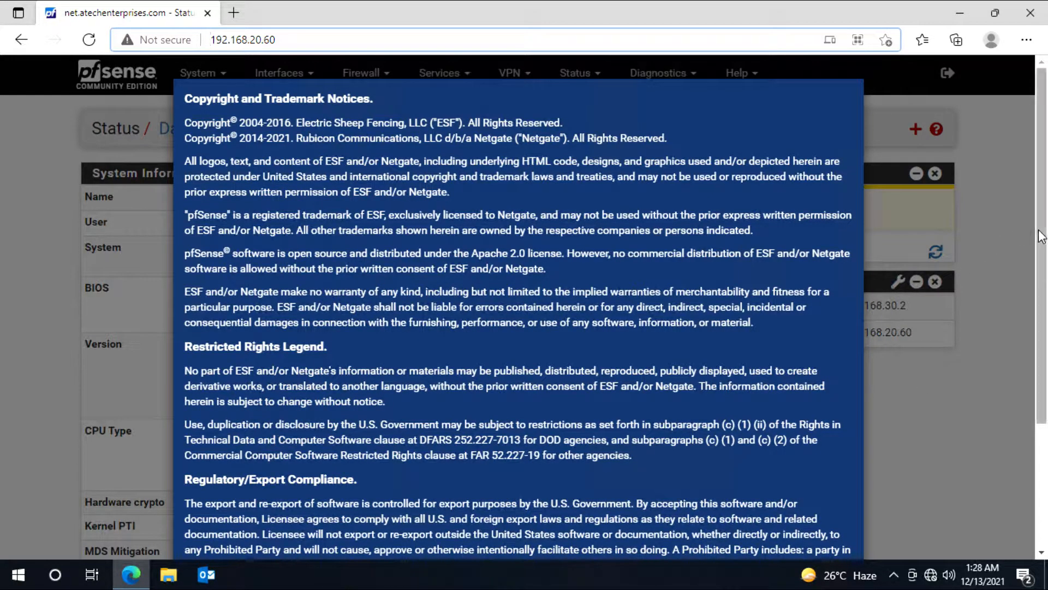
pyautogui.scroll(-3, 1027, 227)
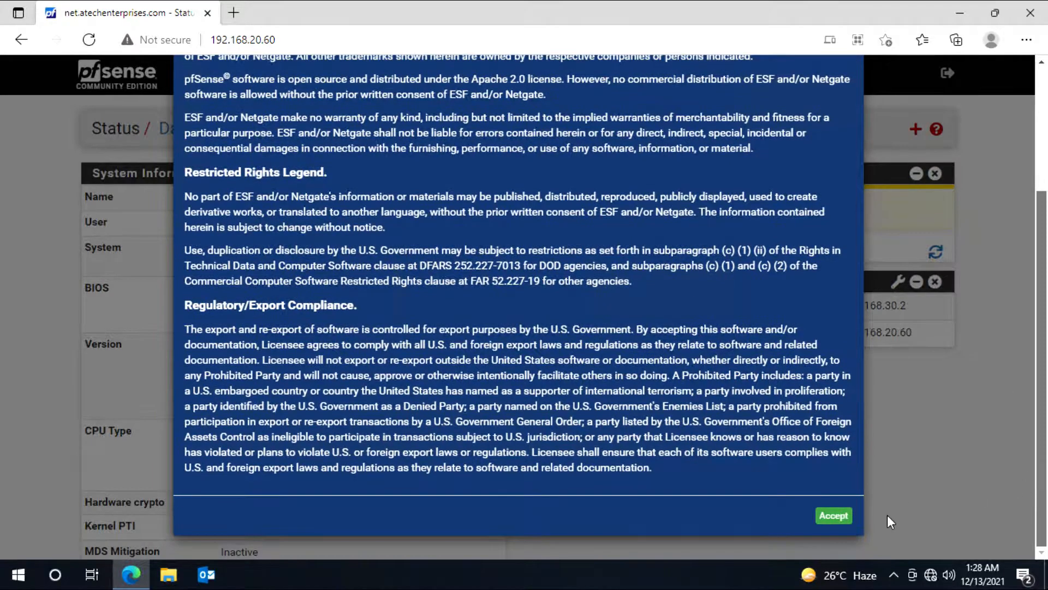
pyautogui.click(826, 520)
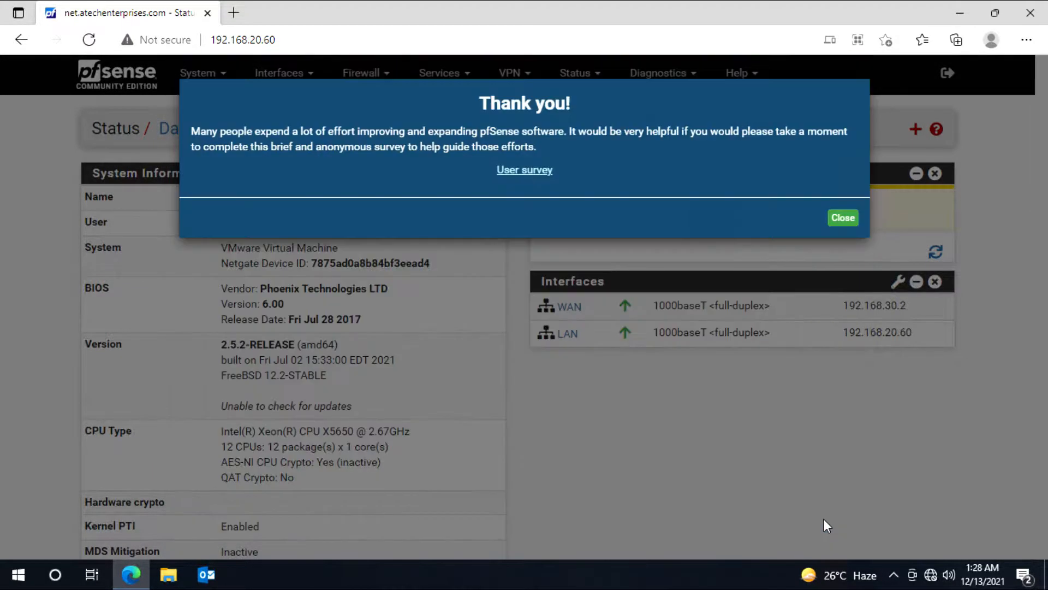
pyautogui.click(844, 218)
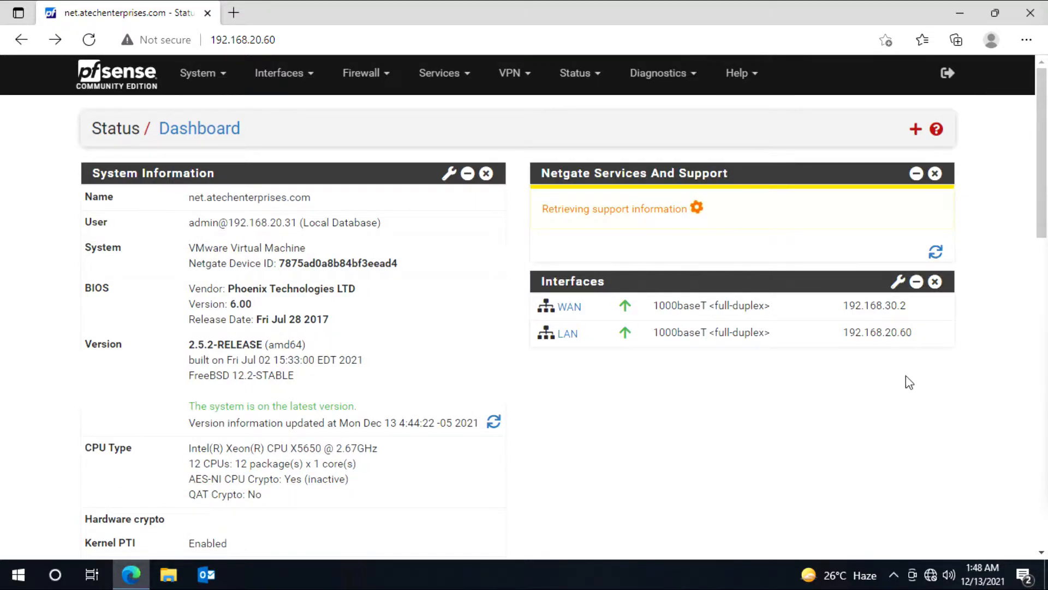
pyautogui.click(661, 78)
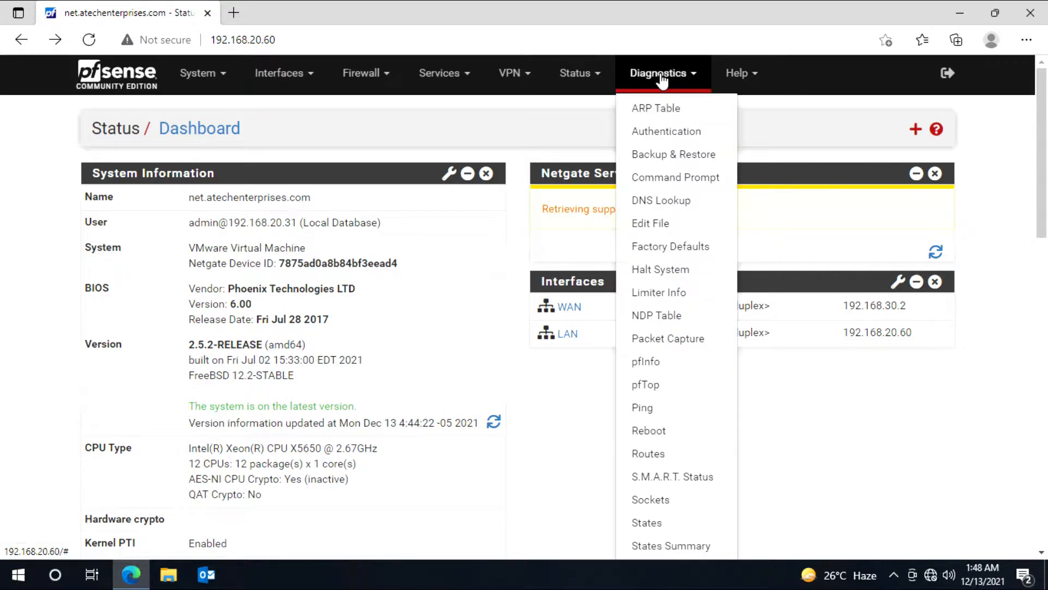
pyautogui.click(655, 416)
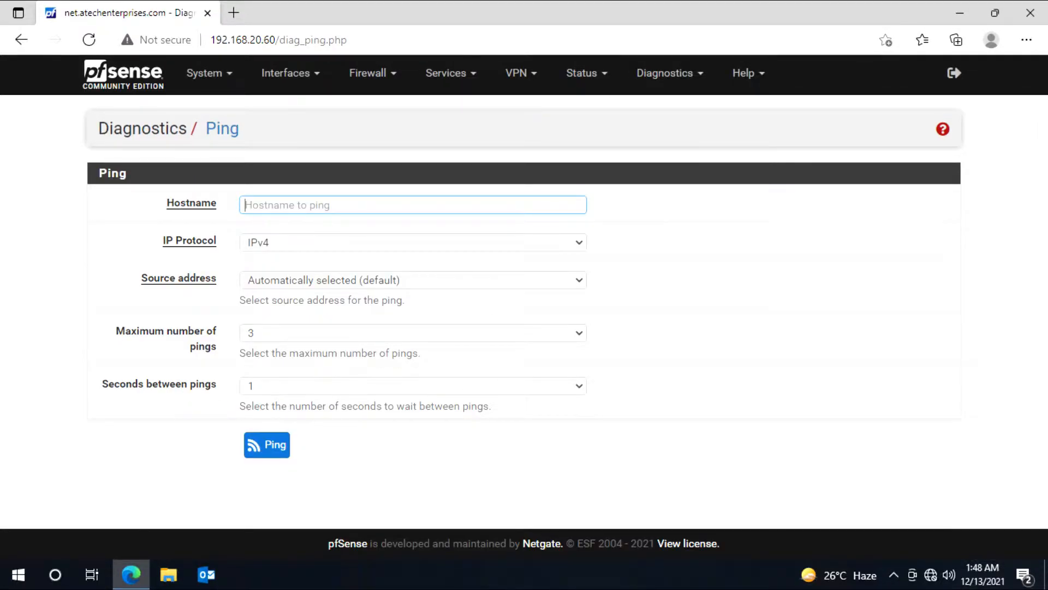
pyautogui.write('192.168.30.1')
pyautogui.click(264, 454)
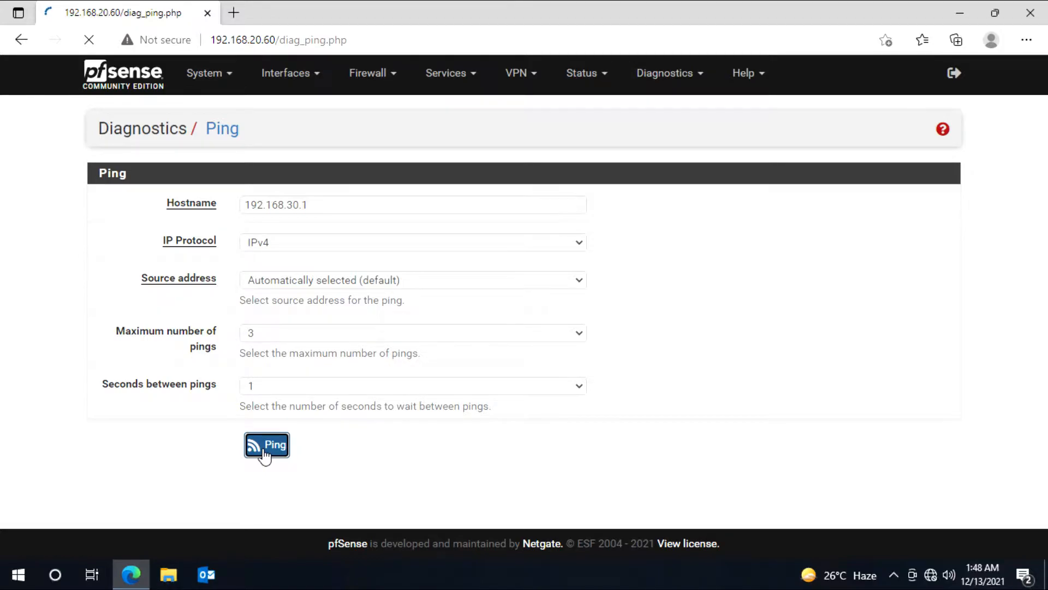
pyautogui.scroll(-2, 389, 461)
pyautogui.moveTo(418, 470); pyautogui.dragTo(59, 448)
pyautogui.scroll(2, 376, 421)
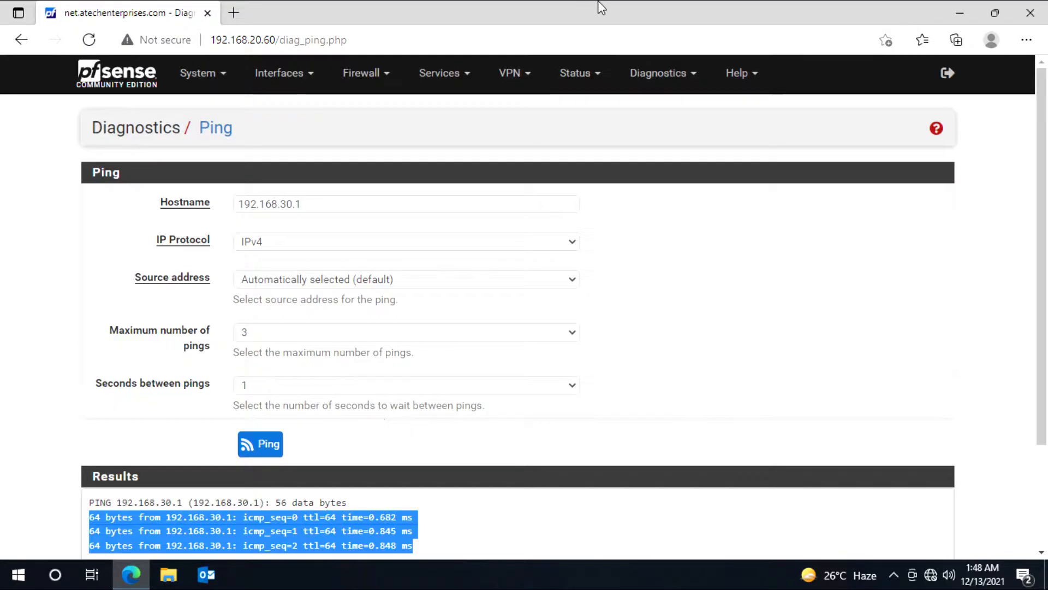
pyautogui.click(648, 76)
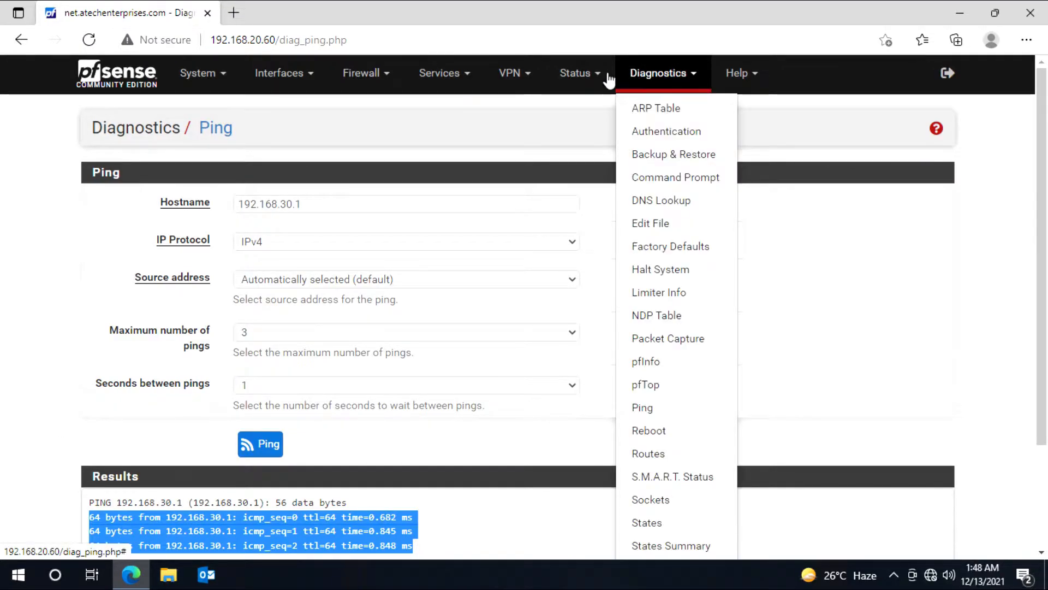
pyautogui.click(575, 76)
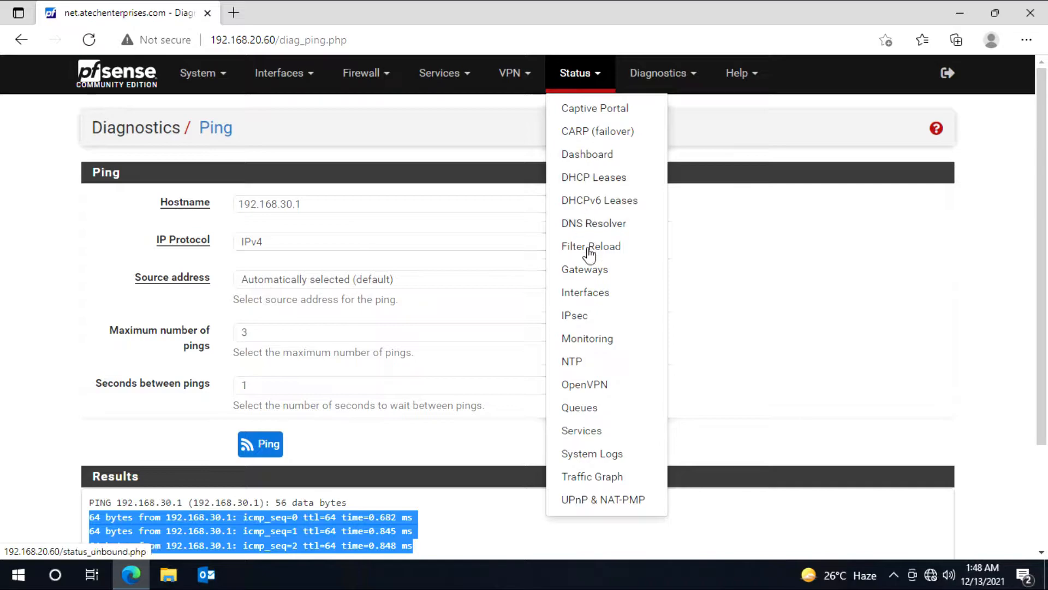
pyautogui.click(586, 269)
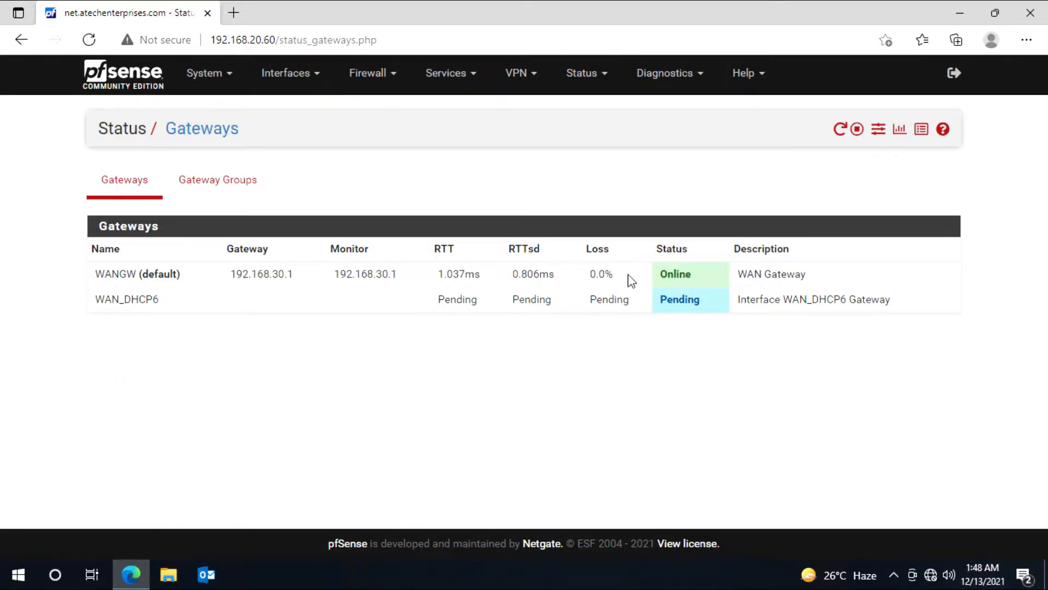
pyautogui.moveTo(700, 278); pyautogui.dragTo(533, 275)
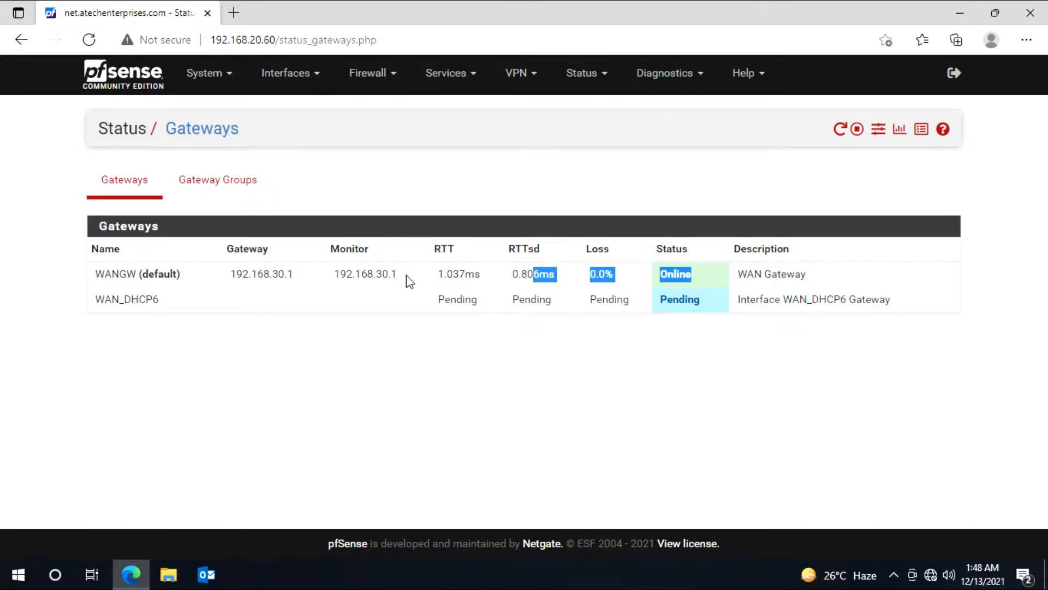
pyautogui.click(709, 279)
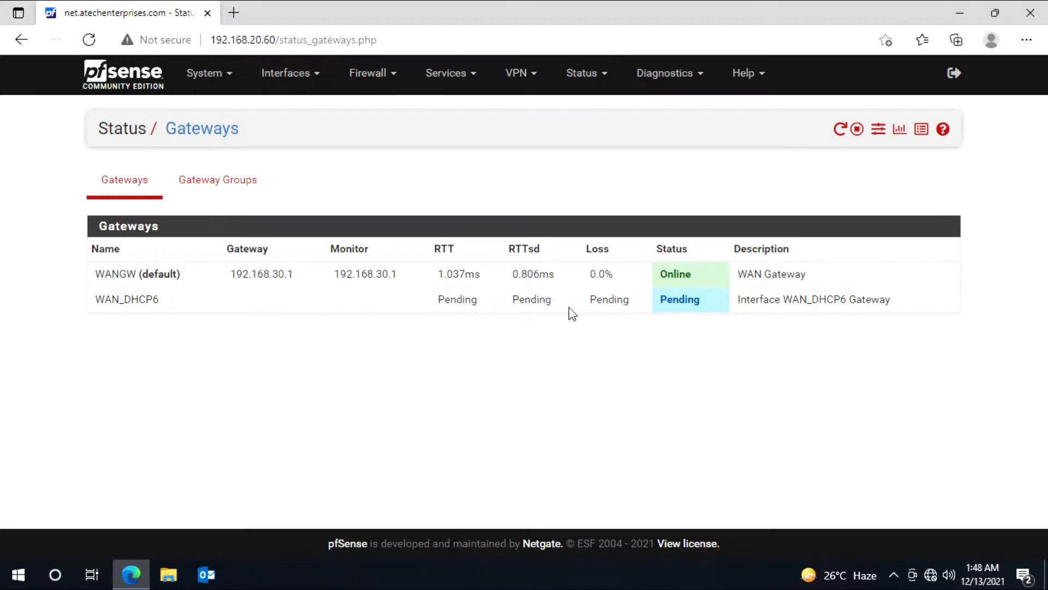
# Step: Set the WAN IPv6 Configuration Type to None, save and apply it, and return to the dashboard
pyautogui.click(300, 80)
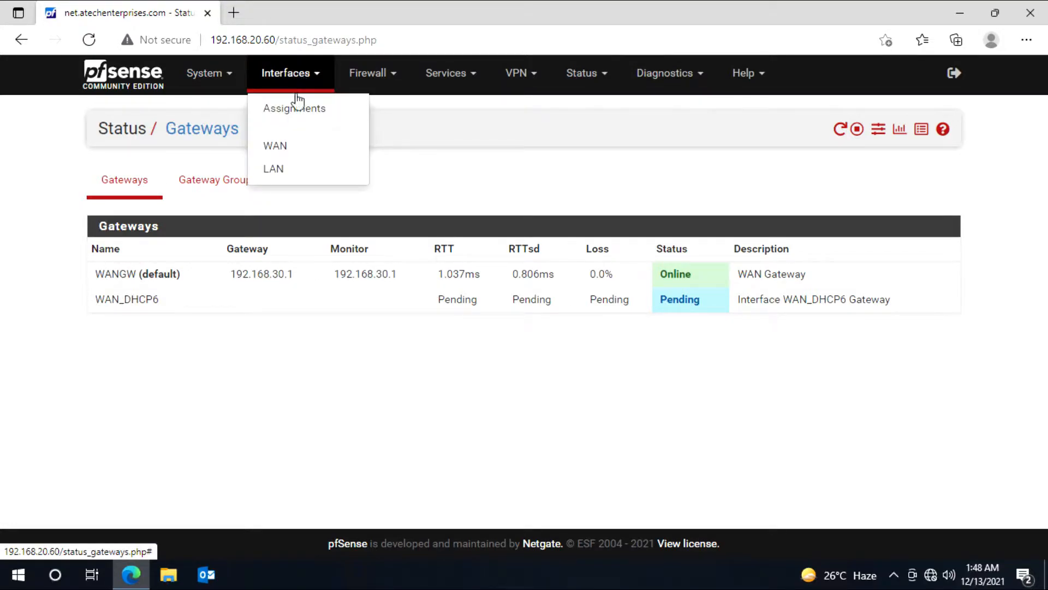
pyautogui.click(285, 146)
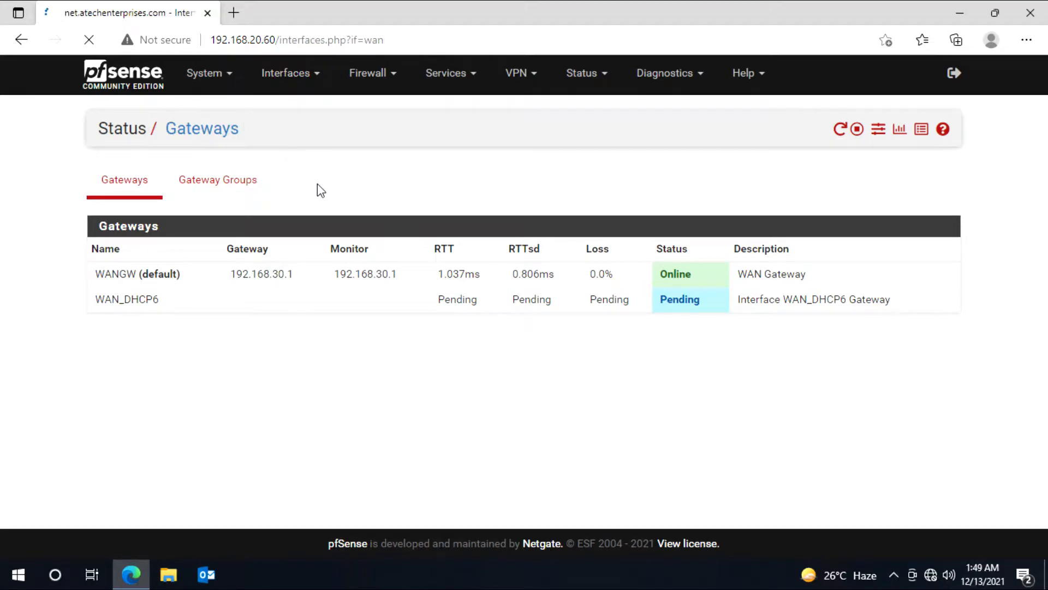
pyautogui.click(387, 332)
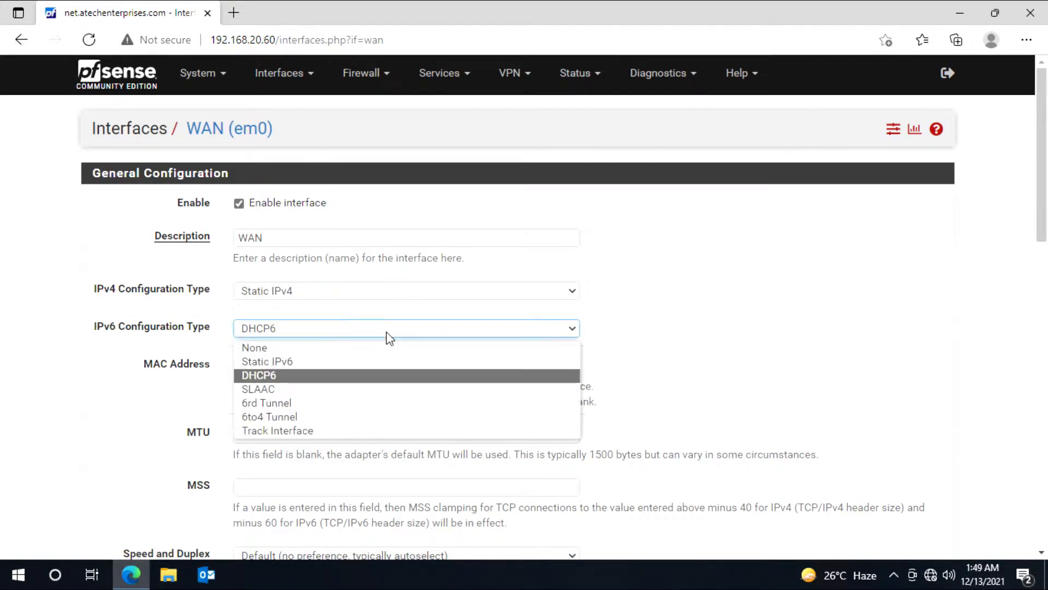
pyautogui.click(374, 347)
pyautogui.scroll(-10, 756, 348)
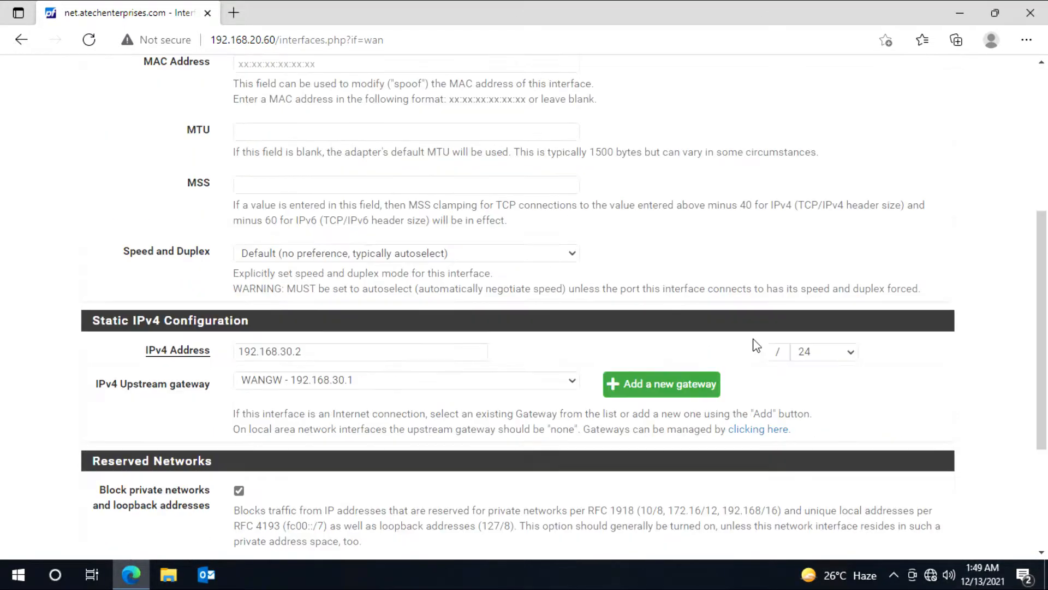
pyautogui.click(247, 482)
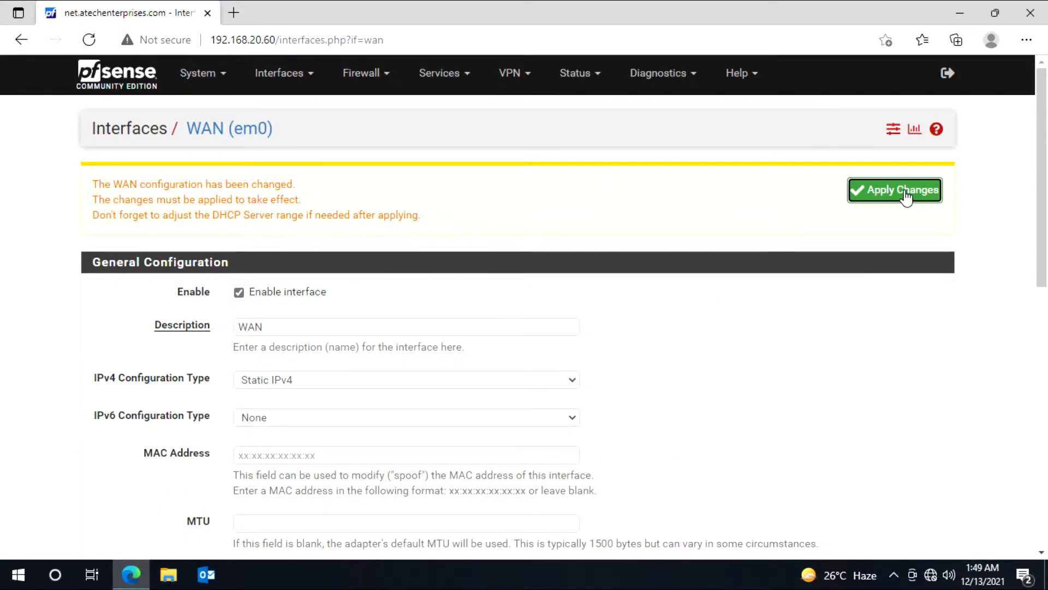
pyautogui.click(905, 195)
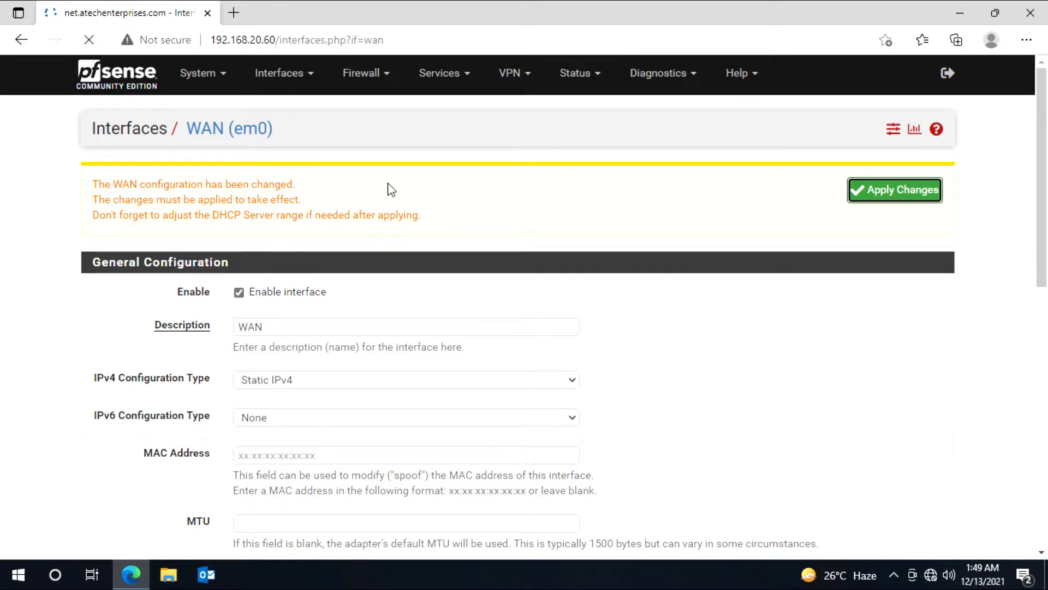
pyautogui.click(218, 75)
pyautogui.click(217, 75)
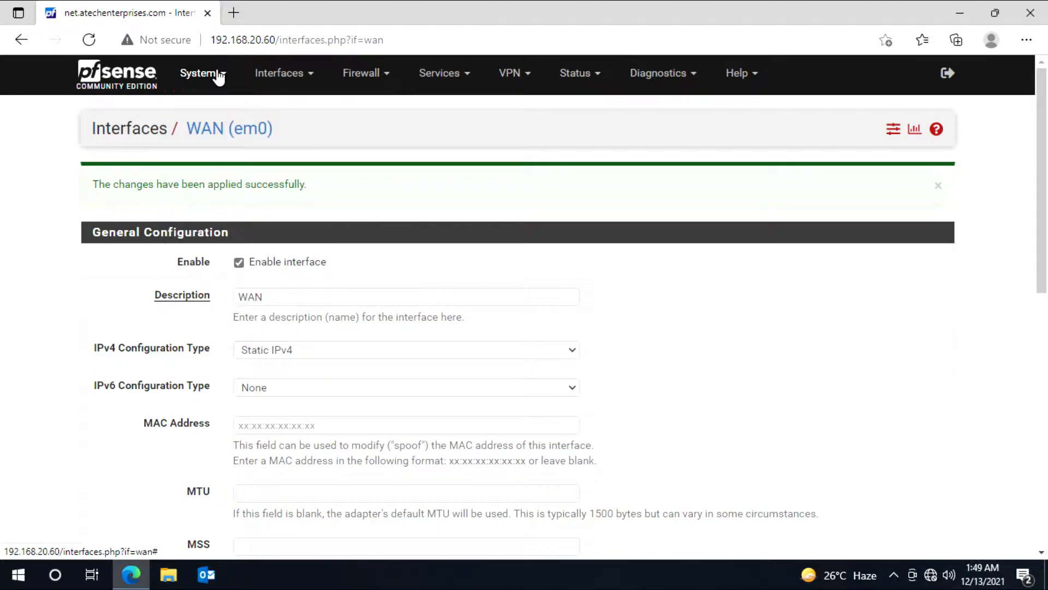
# Step: Review the dashboard's Community Support contract and the latest-version notice
pyautogui.click(124, 75)
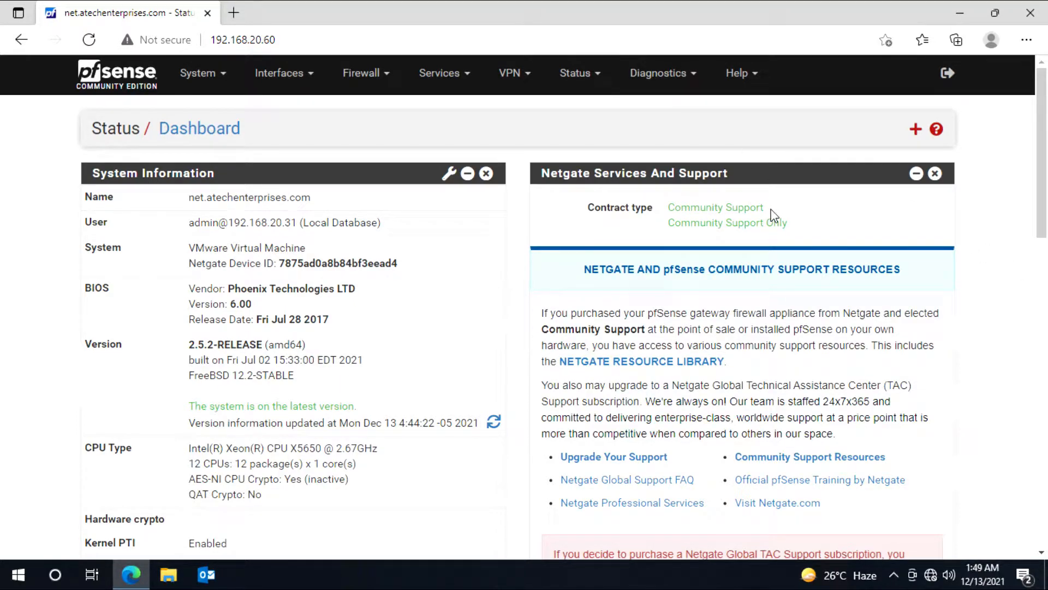
pyautogui.moveTo(771, 212); pyautogui.dragTo(669, 209)
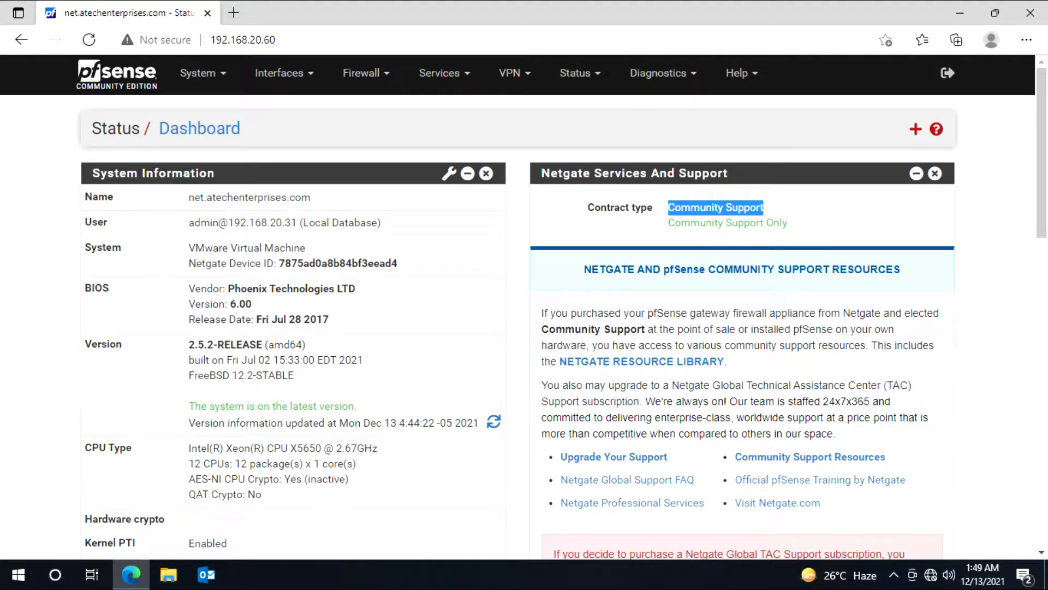
pyautogui.moveTo(792, 223); pyautogui.dragTo(675, 222)
pyautogui.scroll(-3, 535, 331)
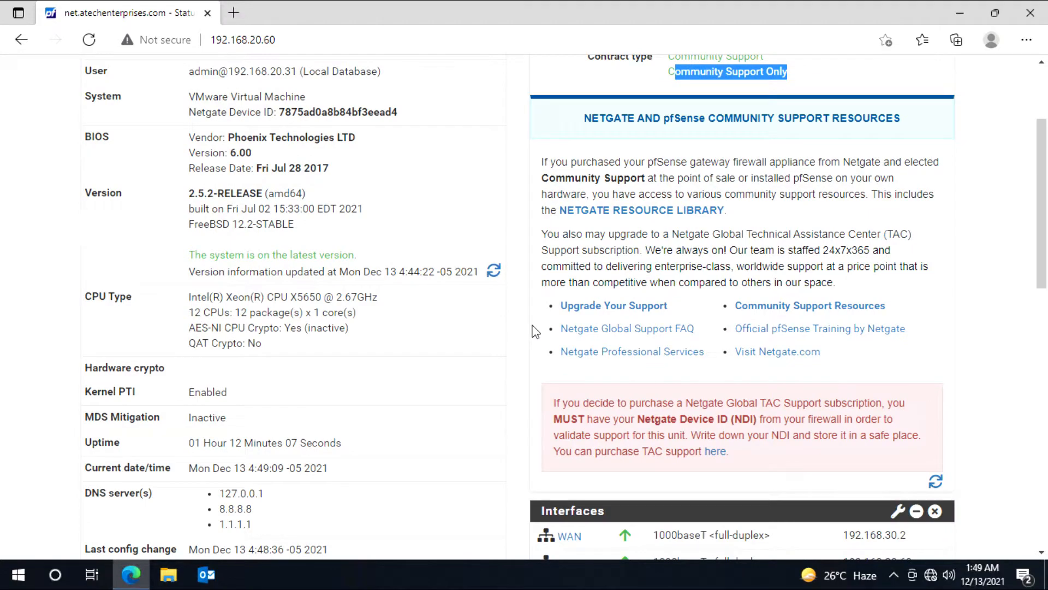
pyautogui.moveTo(361, 257); pyautogui.dragTo(187, 258)
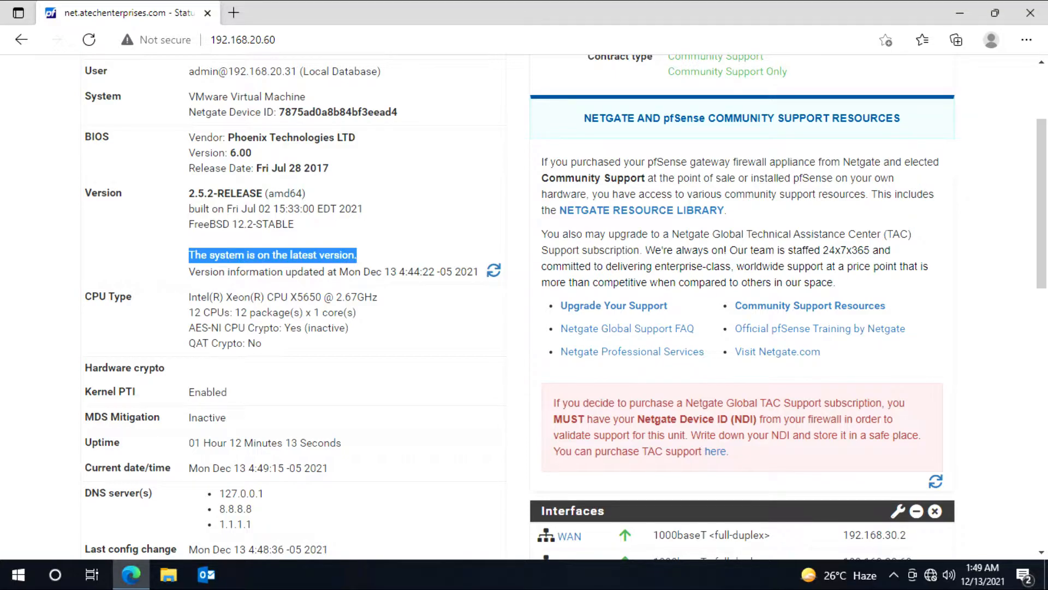
# Step: Check the Interfaces widget showing WAN 192.168.30.2 and LAN 192.168.20.60 both up
pyautogui.scroll(-3, 404, 280)
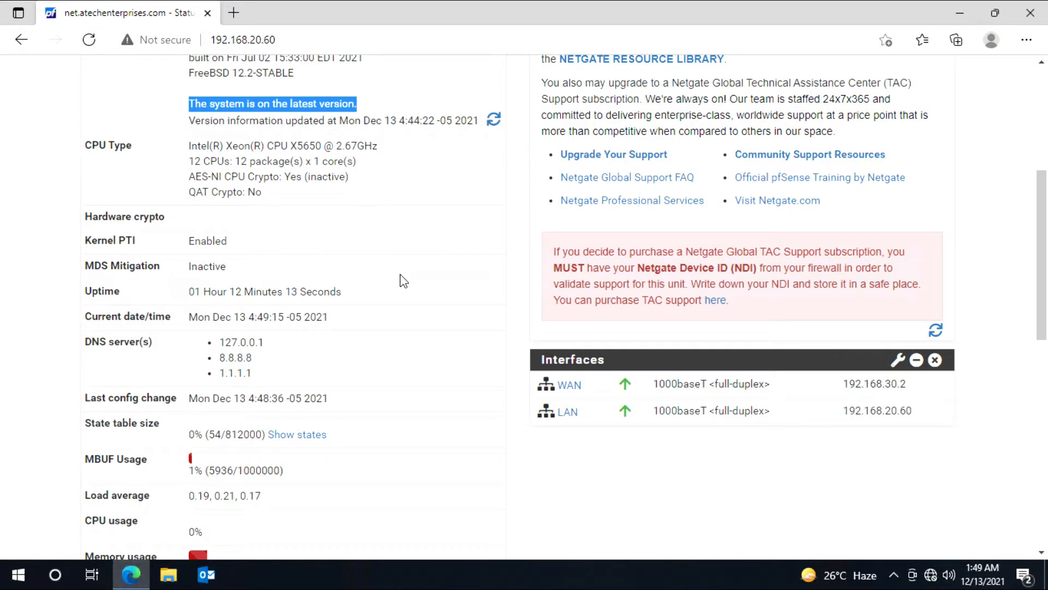
pyautogui.click(595, 414)
pyautogui.moveTo(595, 414); pyautogui.dragTo(555, 385)
pyautogui.click(569, 454)
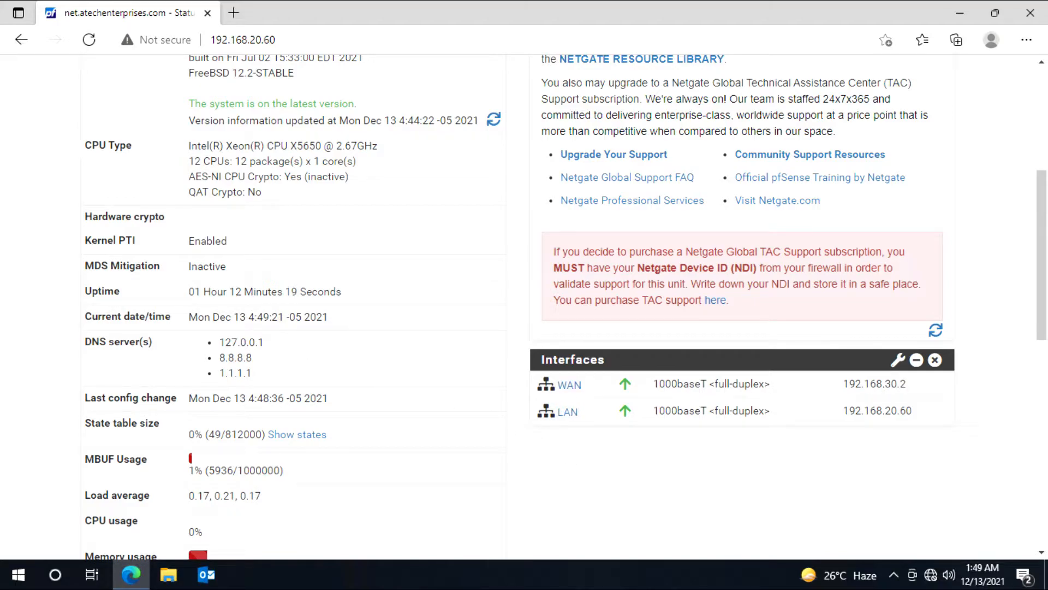
pyautogui.scroll(6, 524, 305)
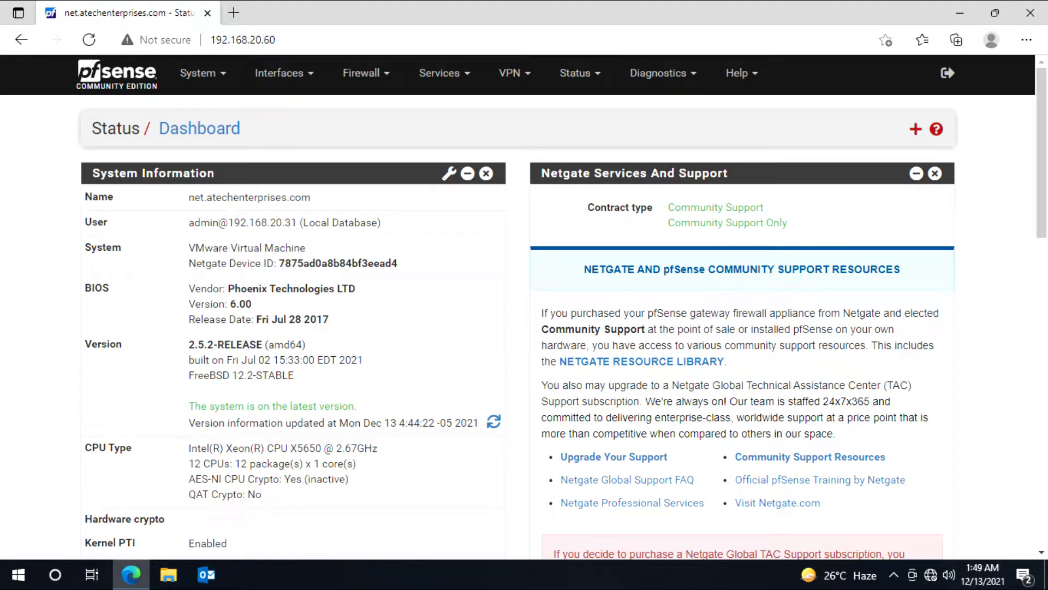
# Step: Rename the WAN interface description to WAN1, then save and apply the change
pyautogui.click(279, 74)
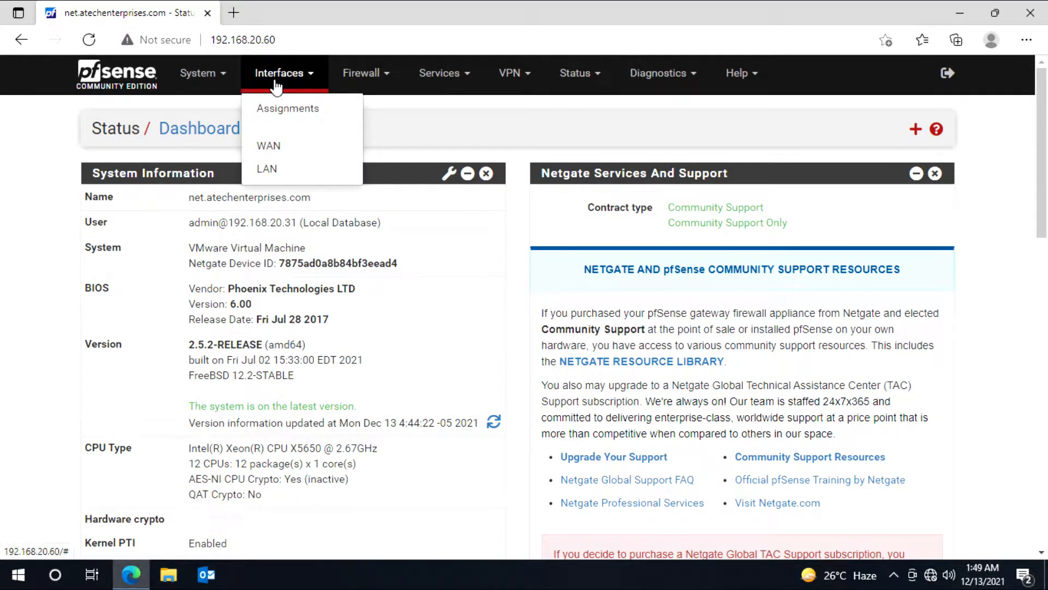
pyautogui.click(279, 152)
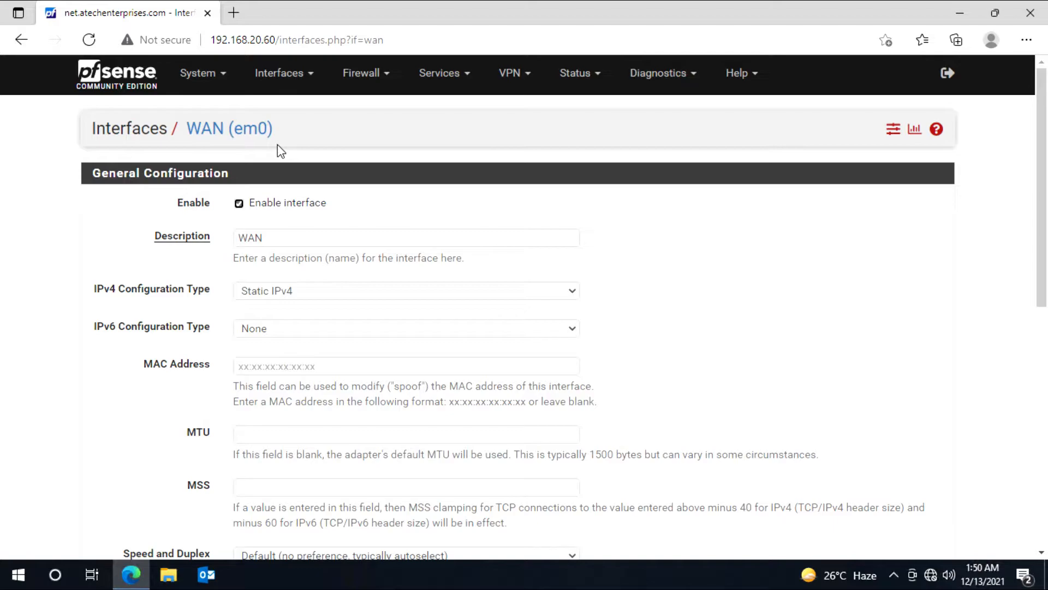
pyautogui.click(284, 238)
pyautogui.write('1')
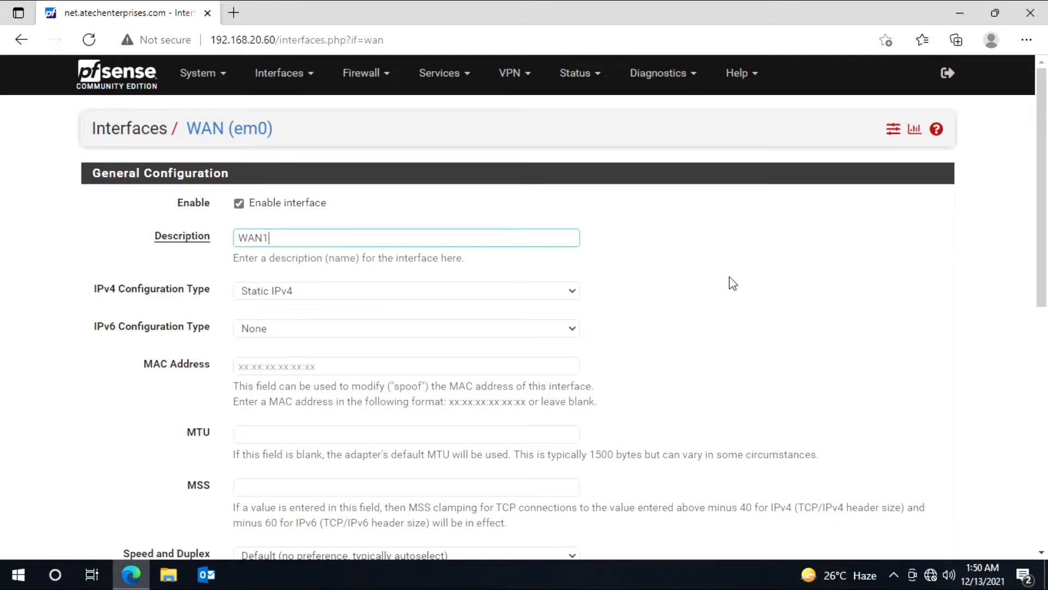
pyautogui.scroll(-10, 732, 283)
pyautogui.click(250, 480)
pyautogui.click(874, 191)
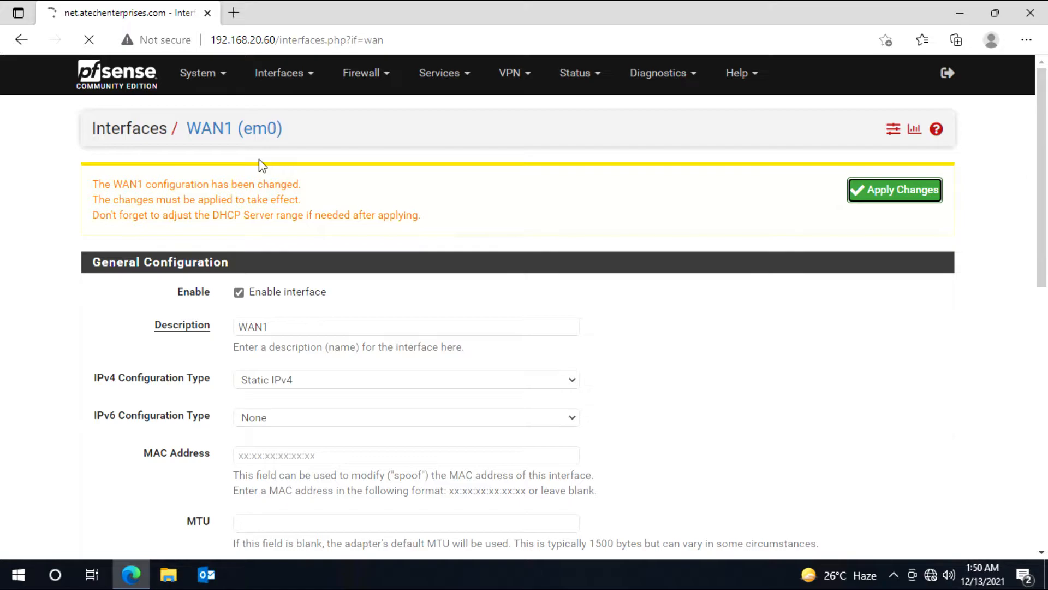
pyautogui.click(279, 82)
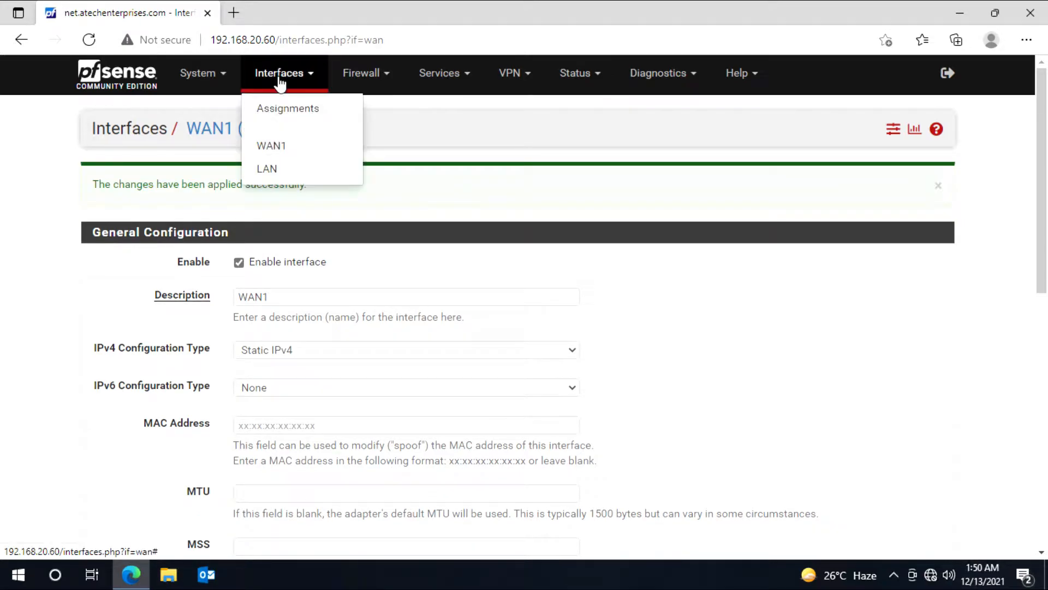
# Step: Assign ports em1 and em2 as new interfaces OPT1 and OPT2 in Interface Assignments
pyautogui.click(281, 121)
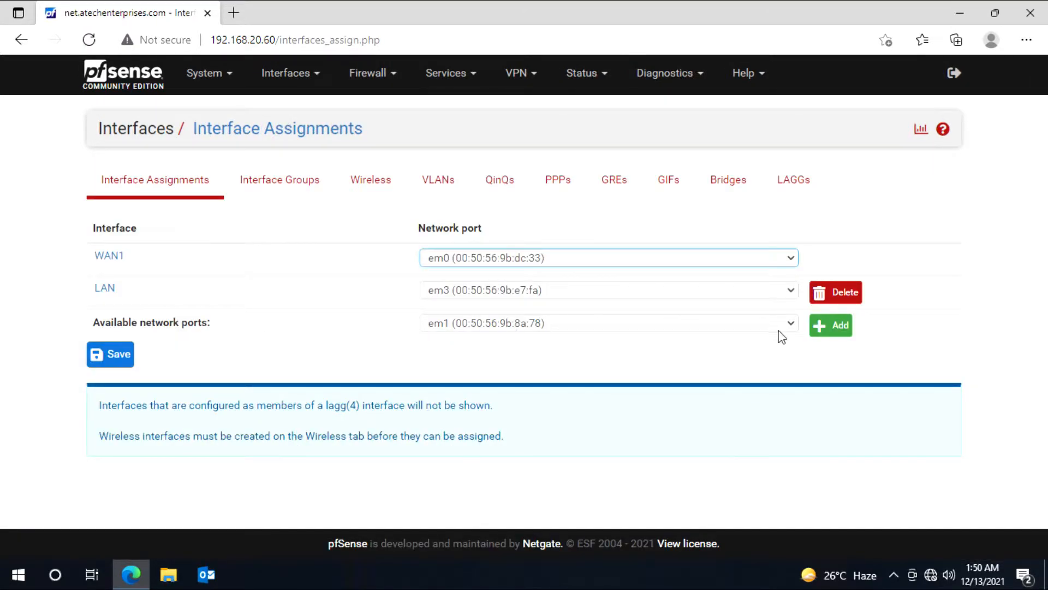
pyautogui.click(837, 327)
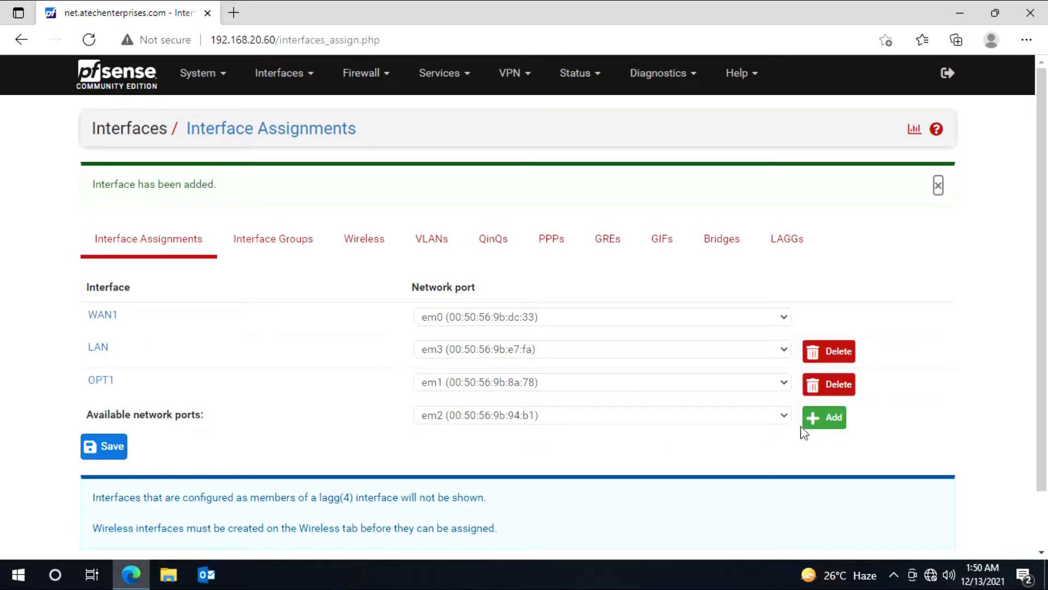
pyautogui.click(827, 426)
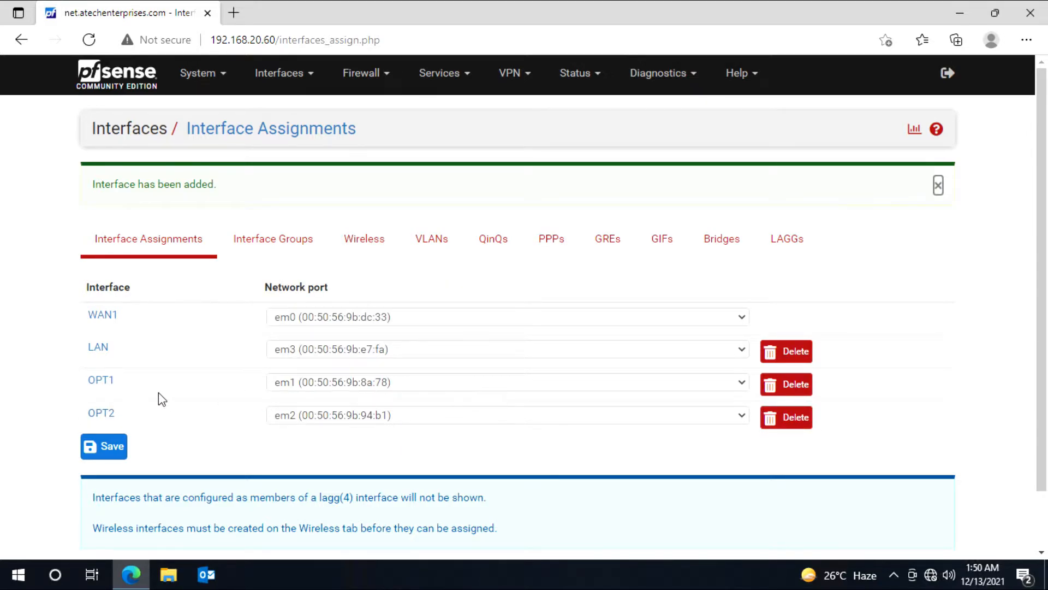
# Step: Enable the OPT1 interface and set its description to WAN2
pyautogui.click(102, 383)
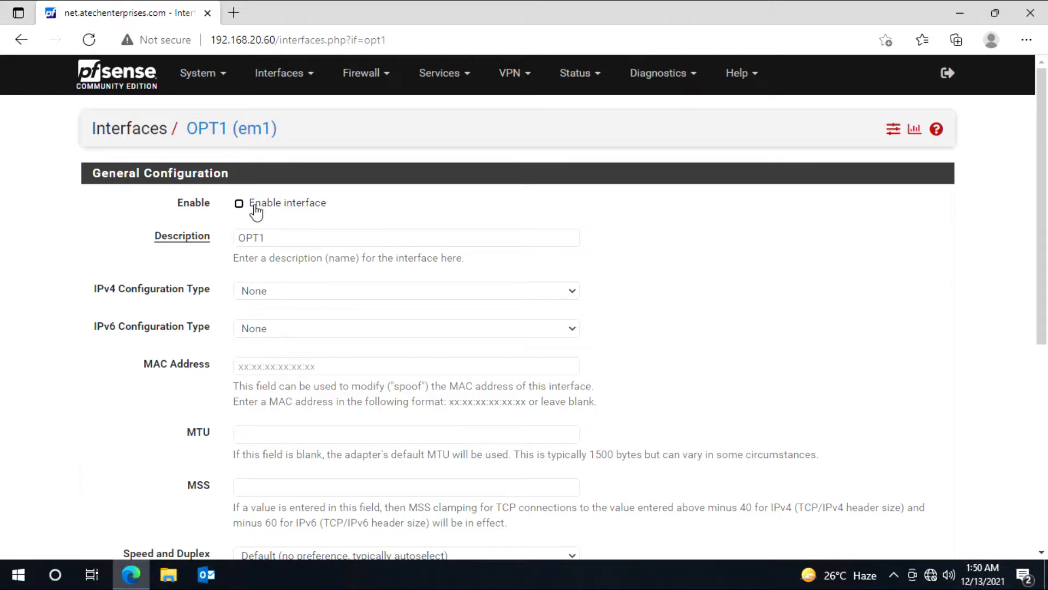
pyautogui.click(240, 205)
pyautogui.click(202, 241)
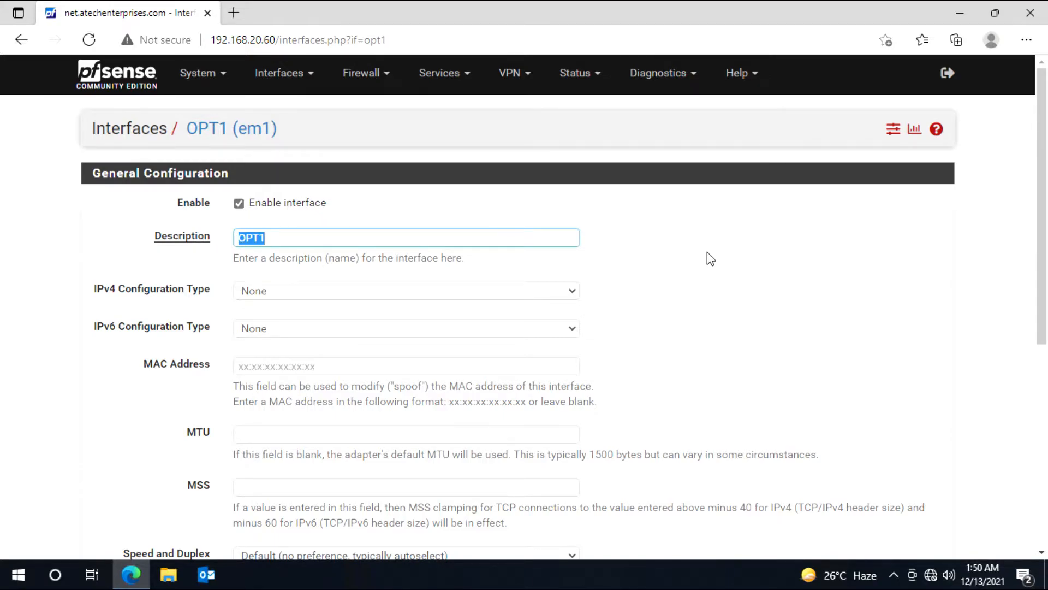
pyautogui.write('WAN2')
# Step: Set OPT1 to Static IPv4 with address 192.168.40.2/24
pyautogui.click(303, 296)
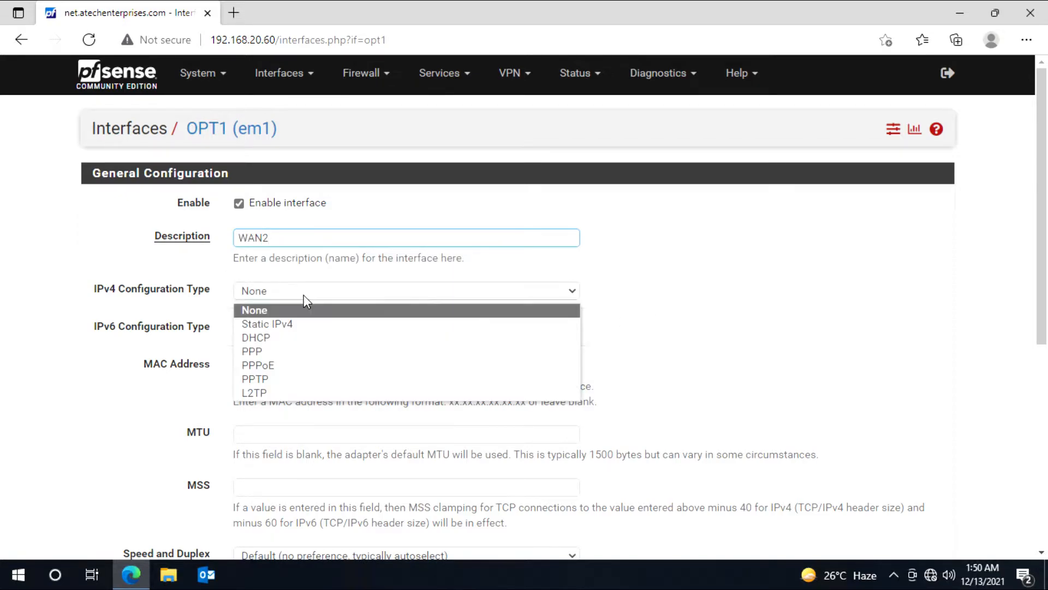
pyautogui.click(304, 322)
pyautogui.scroll(-5, 143, 366)
pyautogui.click(240, 353)
pyautogui.write('192.168.40.2')
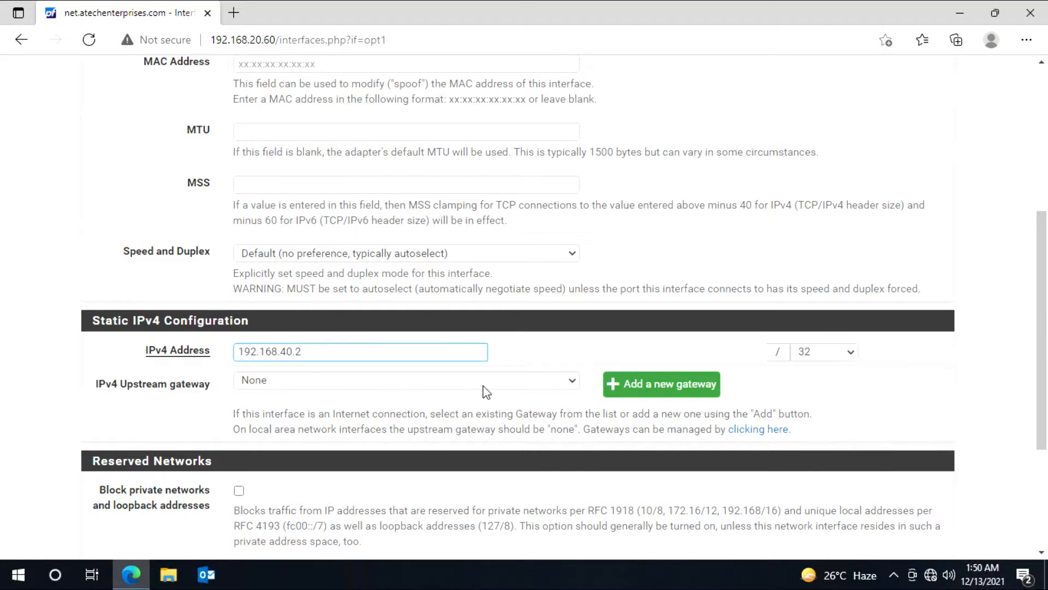
pyautogui.click(832, 353)
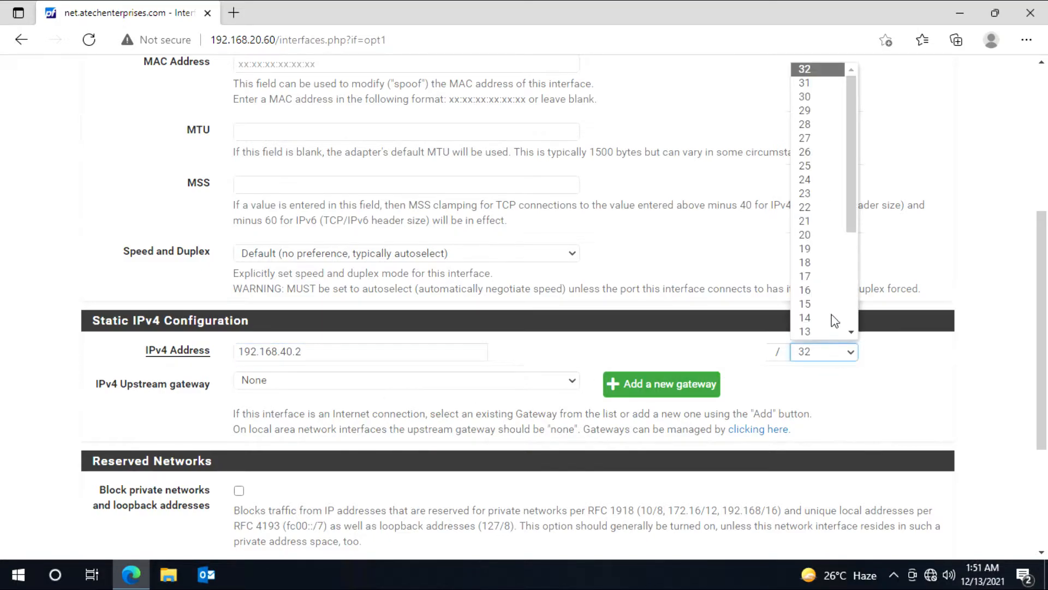
pyautogui.click(817, 181)
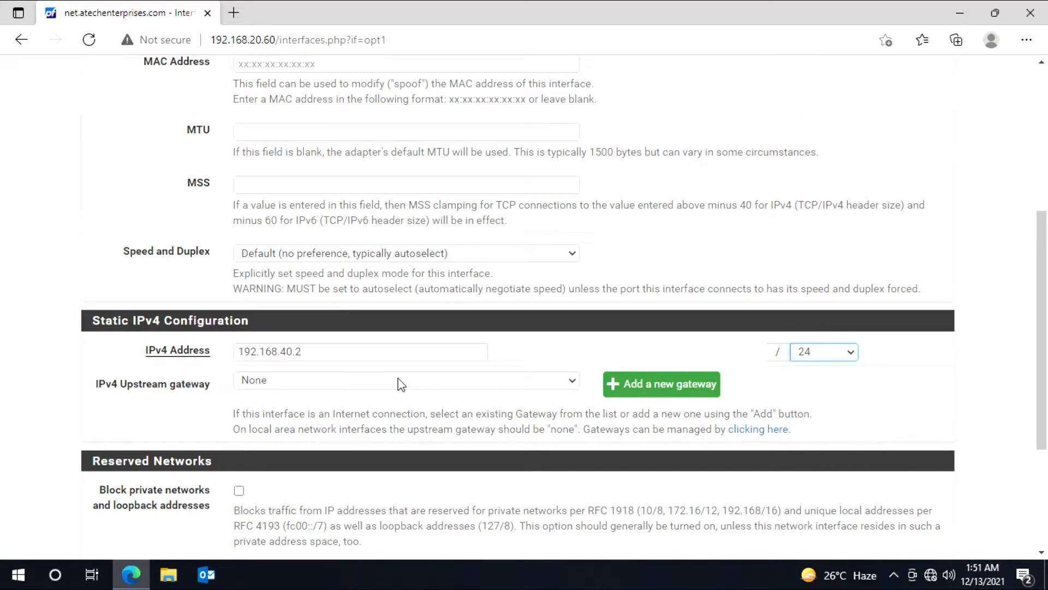
# Step: Add a new upstream gateway named WAN2Gateway at 192.168.40.1
pyautogui.click(653, 390)
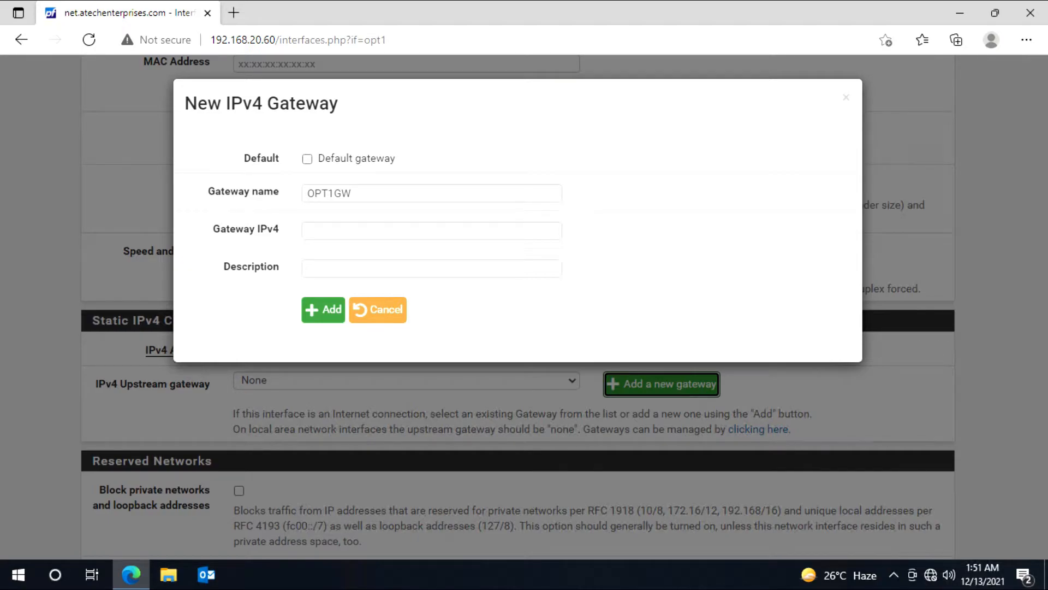
pyautogui.click(250, 192)
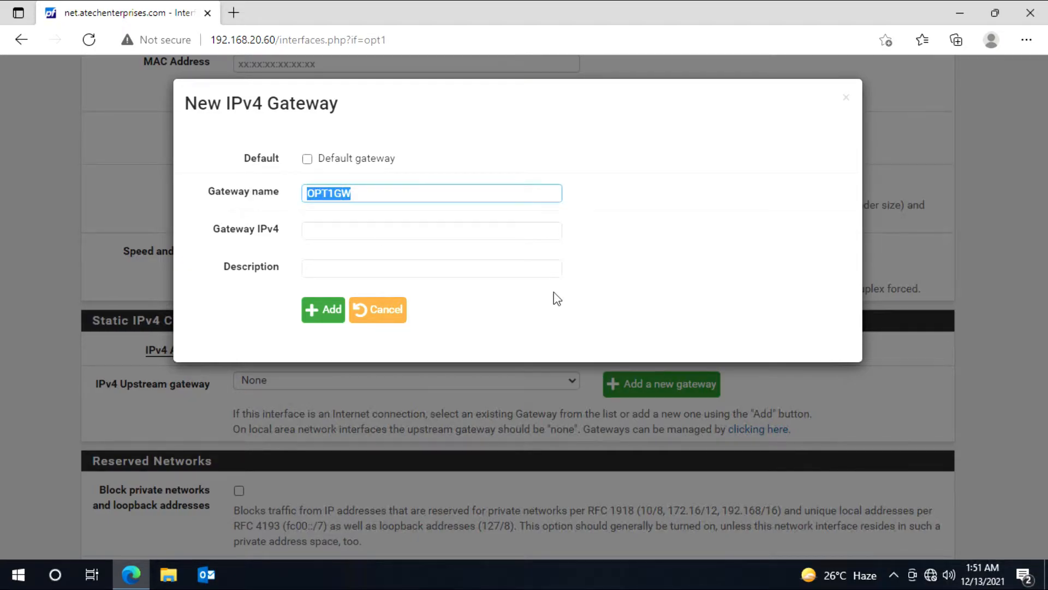
pyautogui.write('WAN2Gateway')
pyautogui.press('Tab')
pyautogui.write('192.168.40.1')
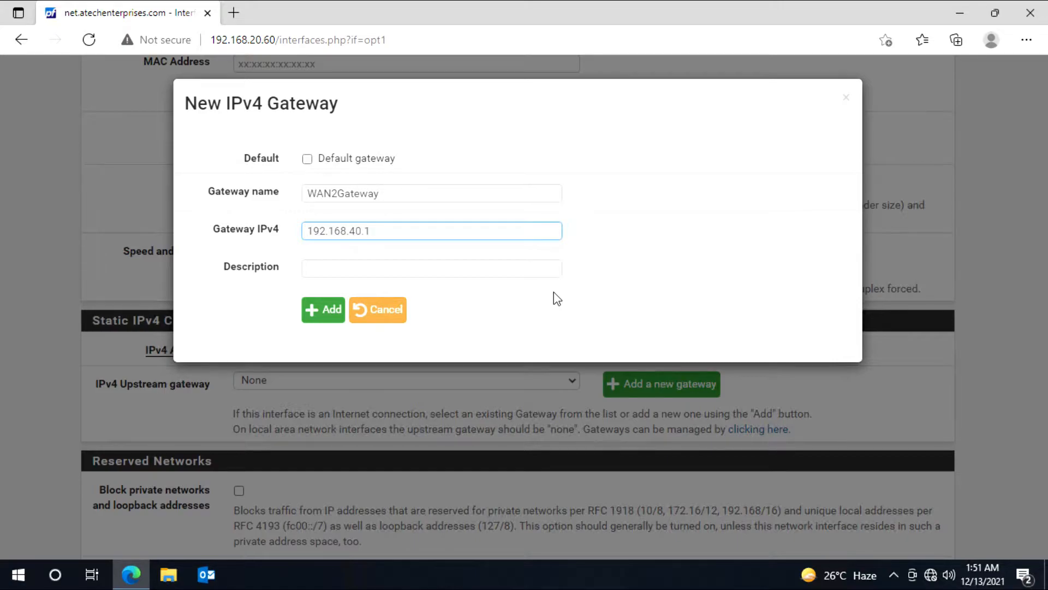
pyautogui.click(330, 318)
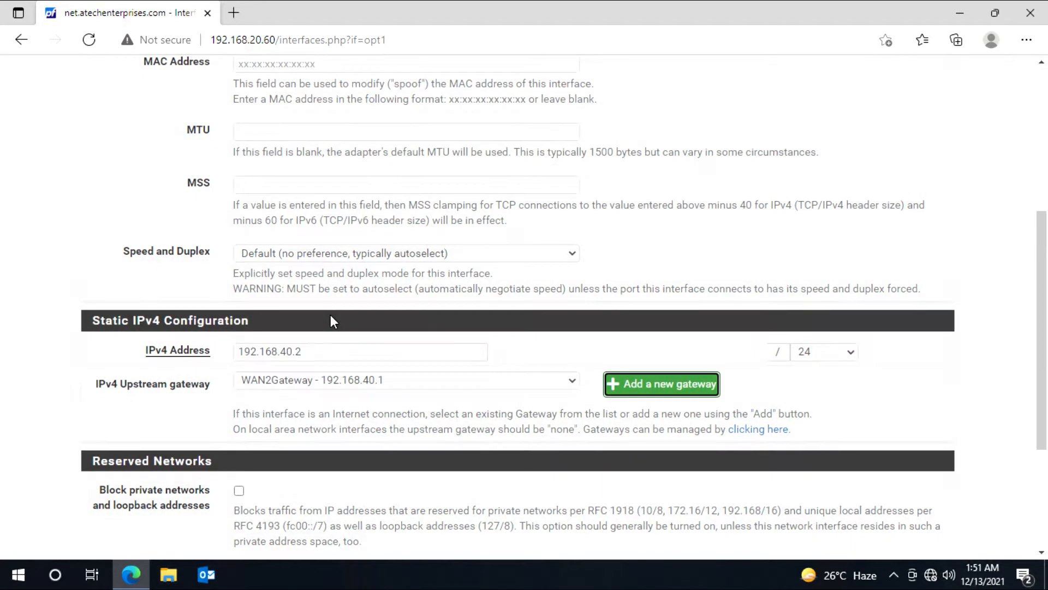
# Step: Block private networks on WAN2, then save and apply the interface changes
pyautogui.scroll(-3, 415, 377)
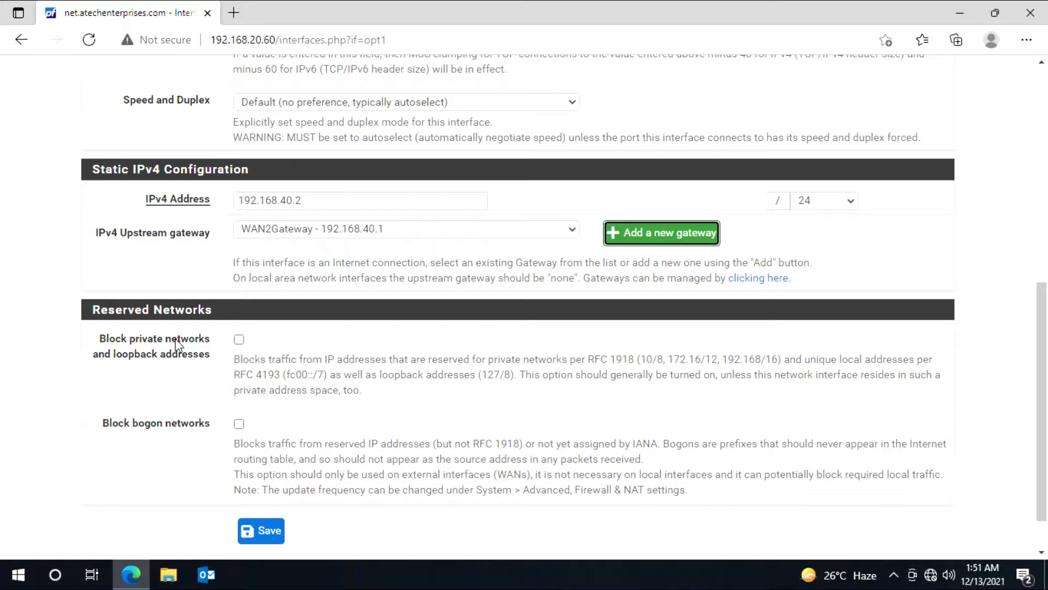
pyautogui.click(239, 339)
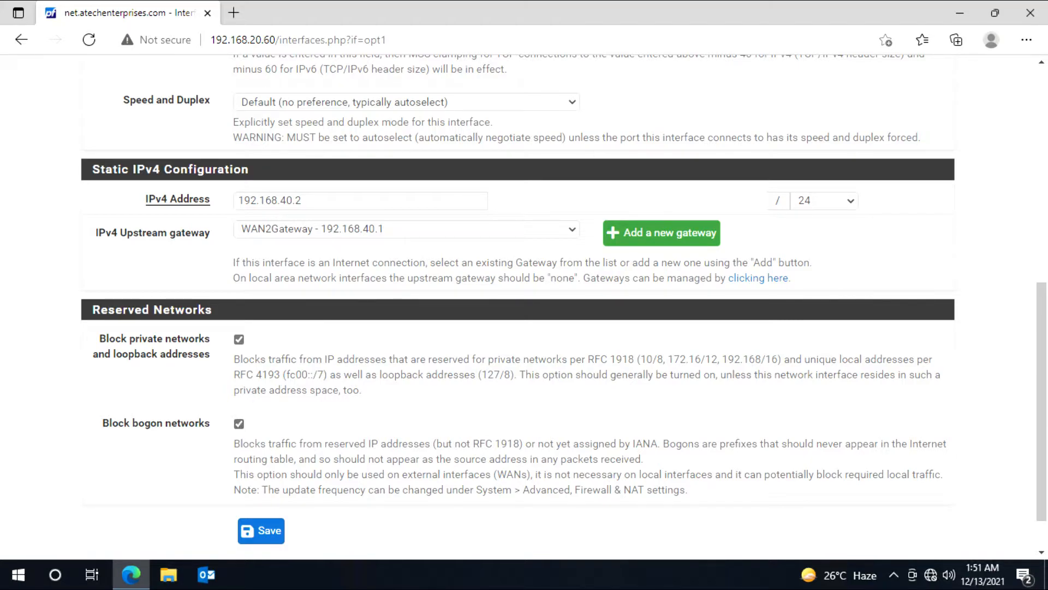
pyautogui.click(264, 540)
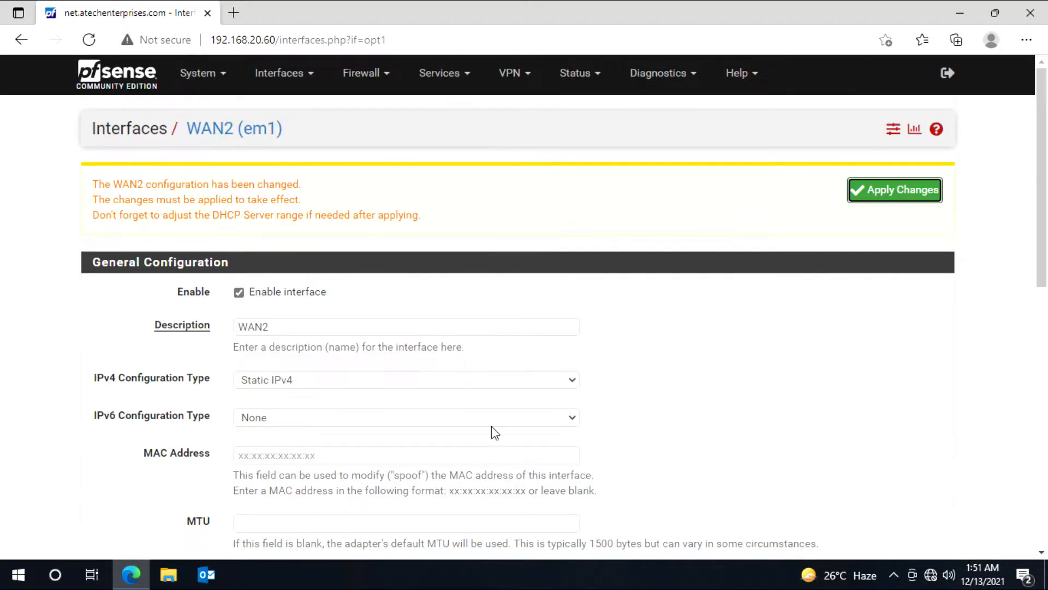
pyautogui.click(895, 190)
# Step: Enable OPT2, describe it as WAN3, and set its IPv4 type to Static IPv4
pyautogui.click(283, 72)
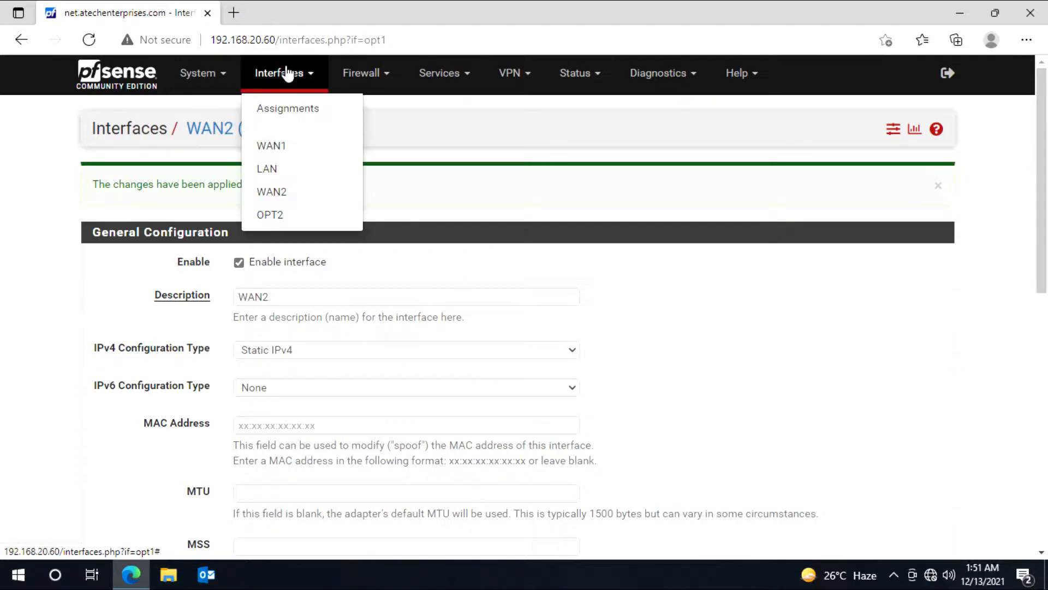
pyautogui.click(284, 111)
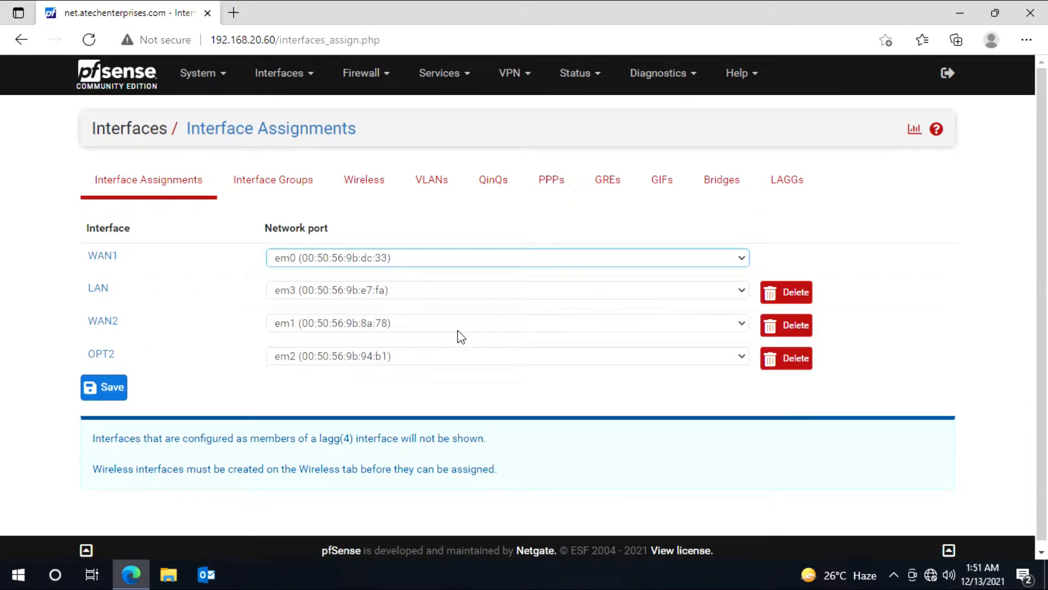
pyautogui.click(107, 356)
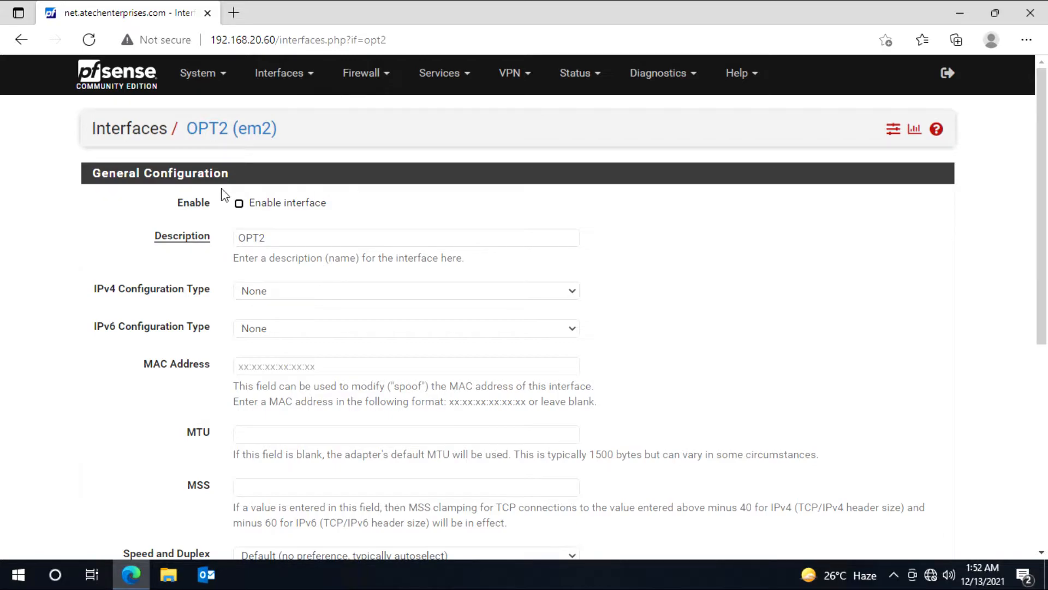
pyautogui.click(239, 203)
pyautogui.press('Tab')
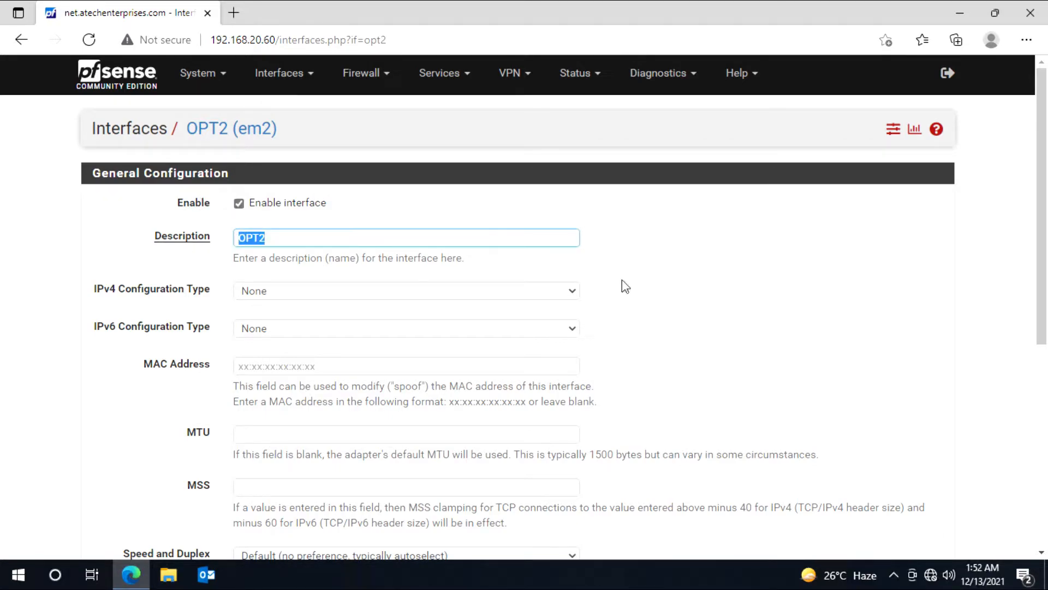
pyautogui.write('WAN')
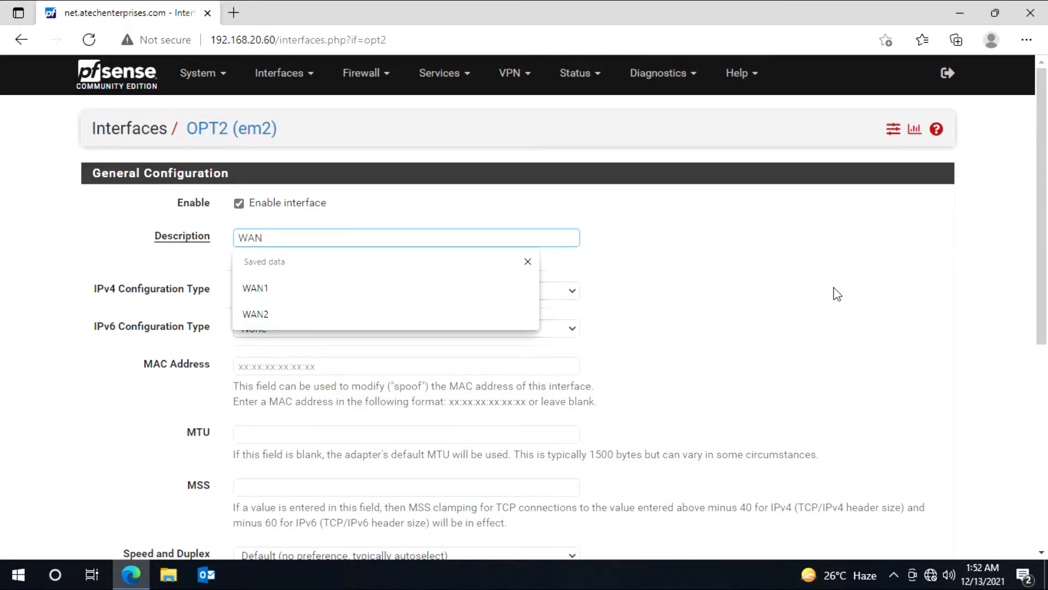
pyautogui.write('3')
pyautogui.click(412, 295)
pyautogui.click(405, 330)
pyautogui.press('Down')
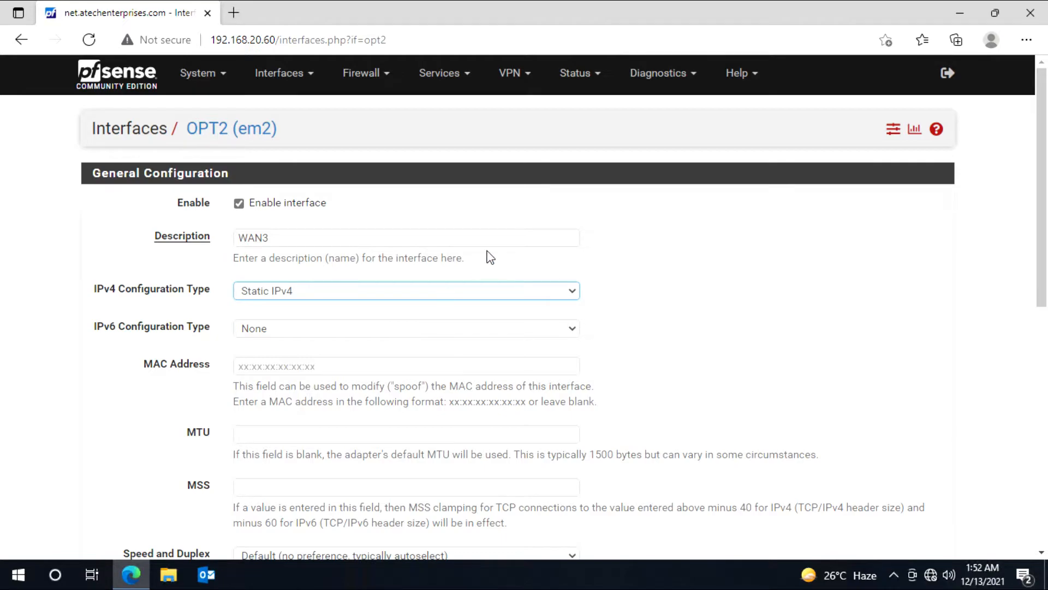
# Step: Enter WAN3's IPv4 address 192.168.50.2 with a /24 prefix
pyautogui.scroll(-1, 696, 369)
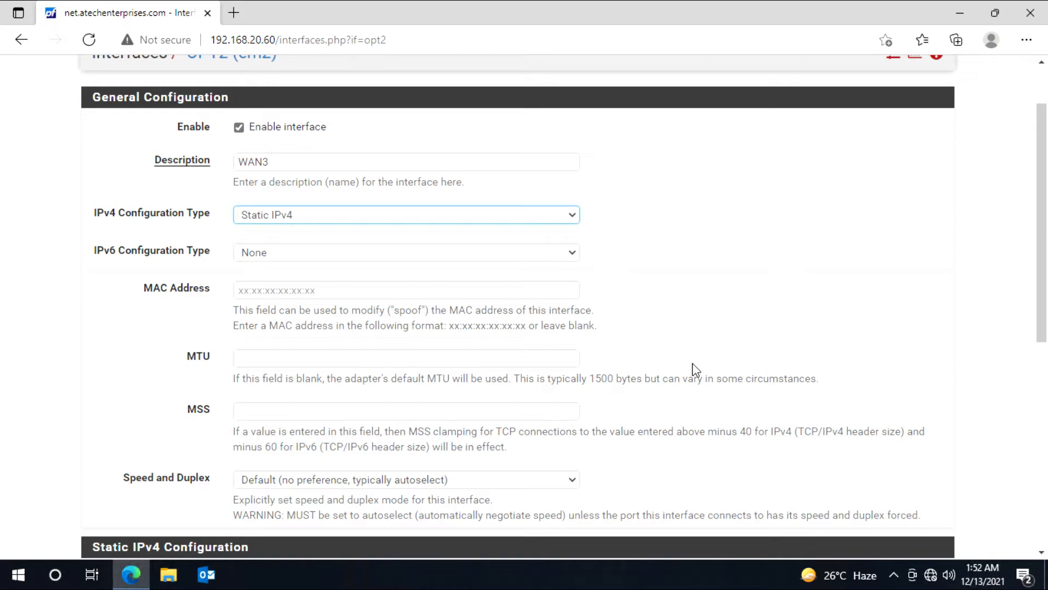
pyautogui.scroll(-4, 692, 369)
pyautogui.click(240, 277)
pyautogui.write('192.168.50.1')
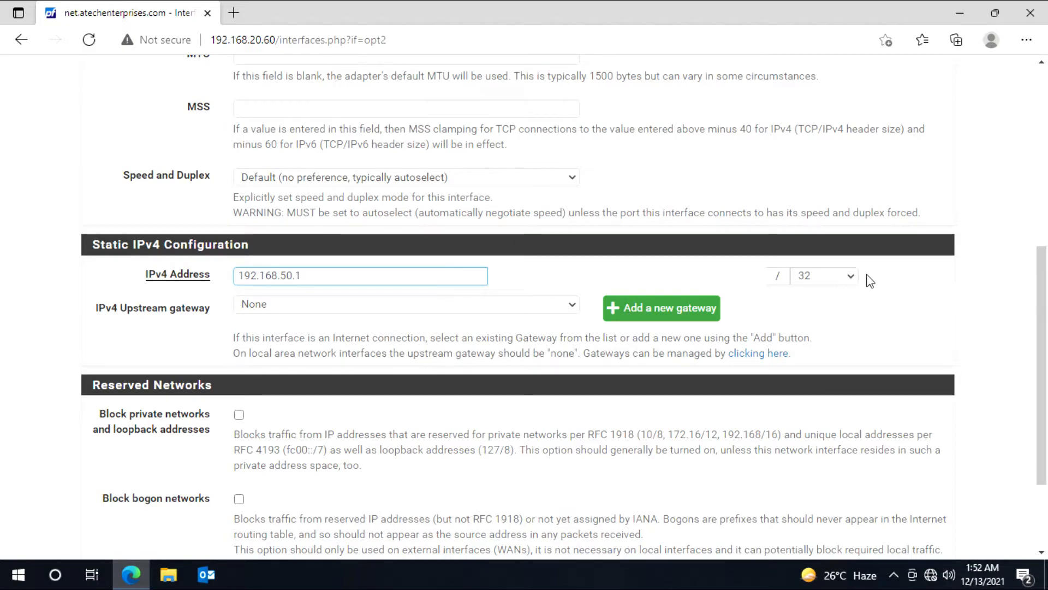
pyautogui.click(852, 276)
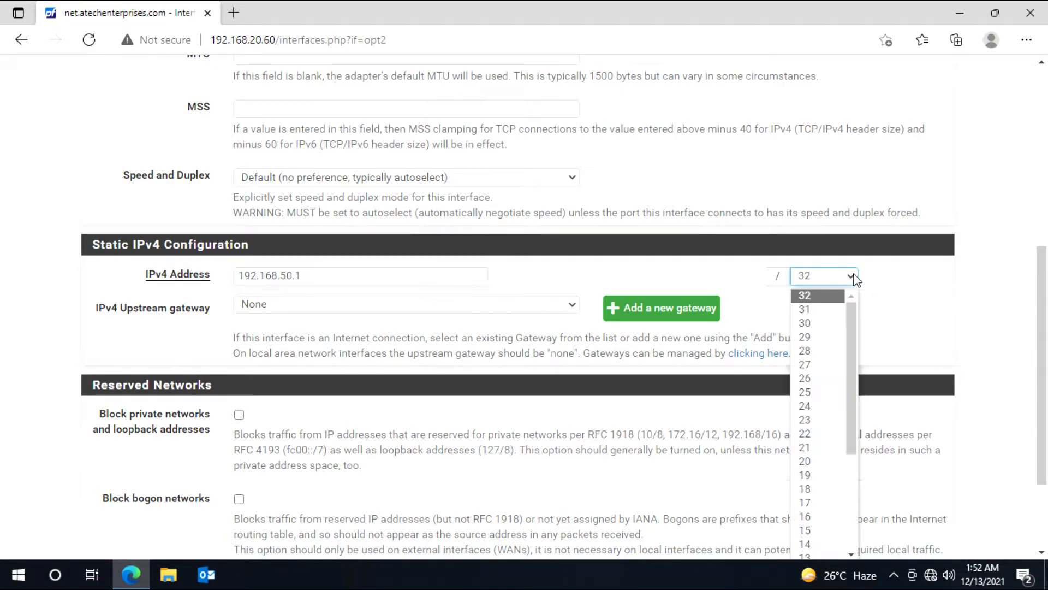
pyautogui.click(816, 407)
pyautogui.click(679, 310)
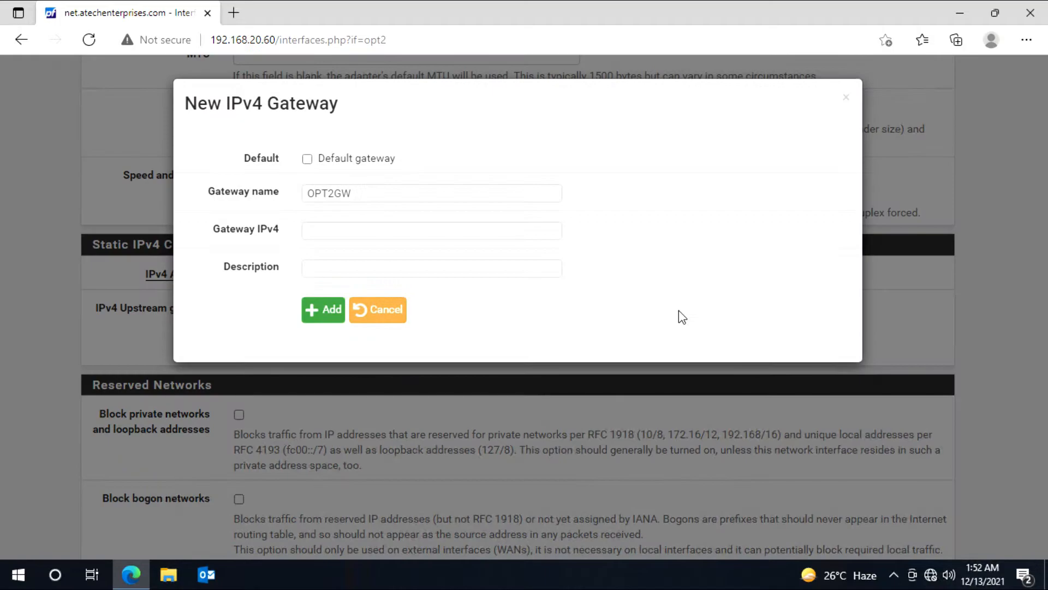
pyautogui.click(846, 98)
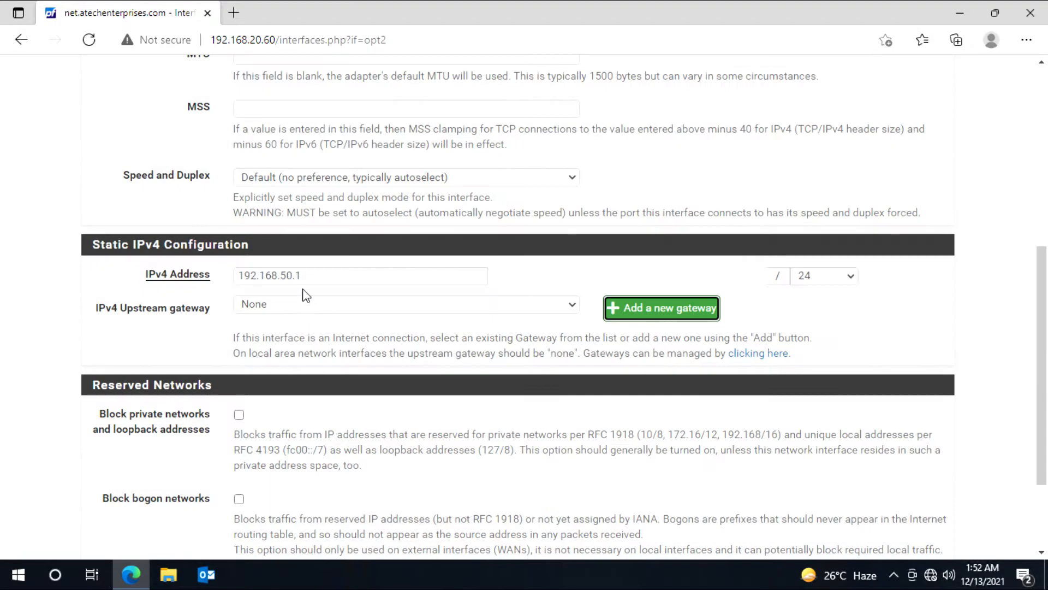
pyautogui.doubleClick(298, 275)
pyautogui.write('2')
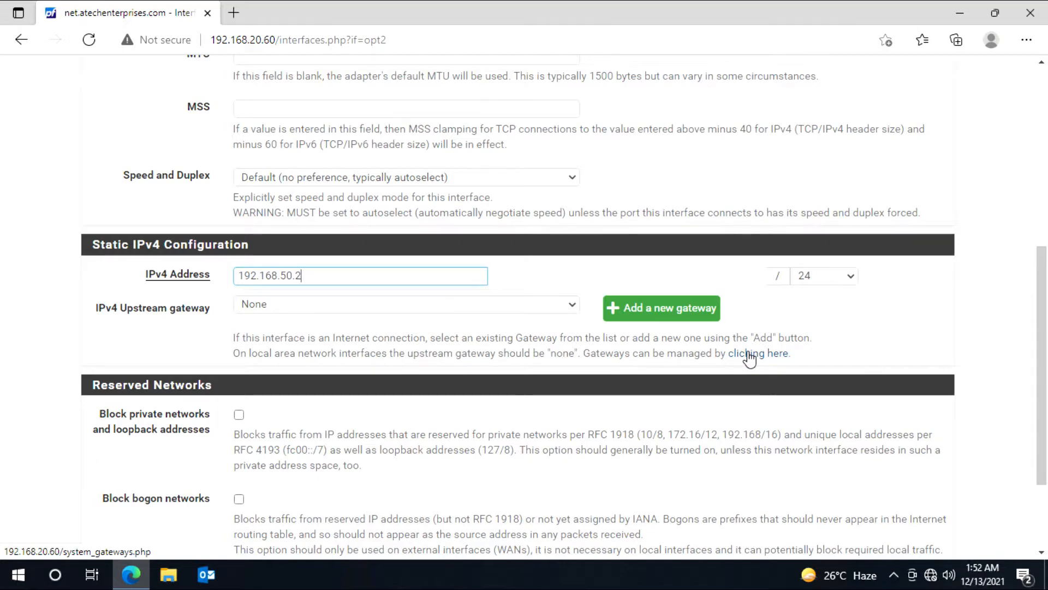
# Step: Add upstream gateway WAN3Gateway at 192.168.50.1
pyautogui.click(671, 312)
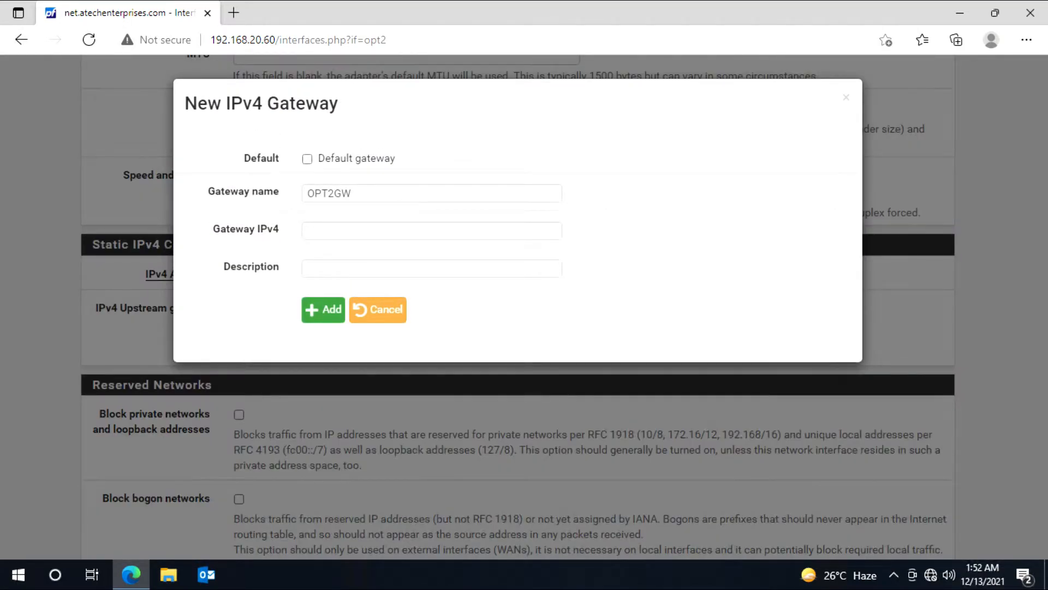
pyautogui.click(219, 199)
pyautogui.write('W')
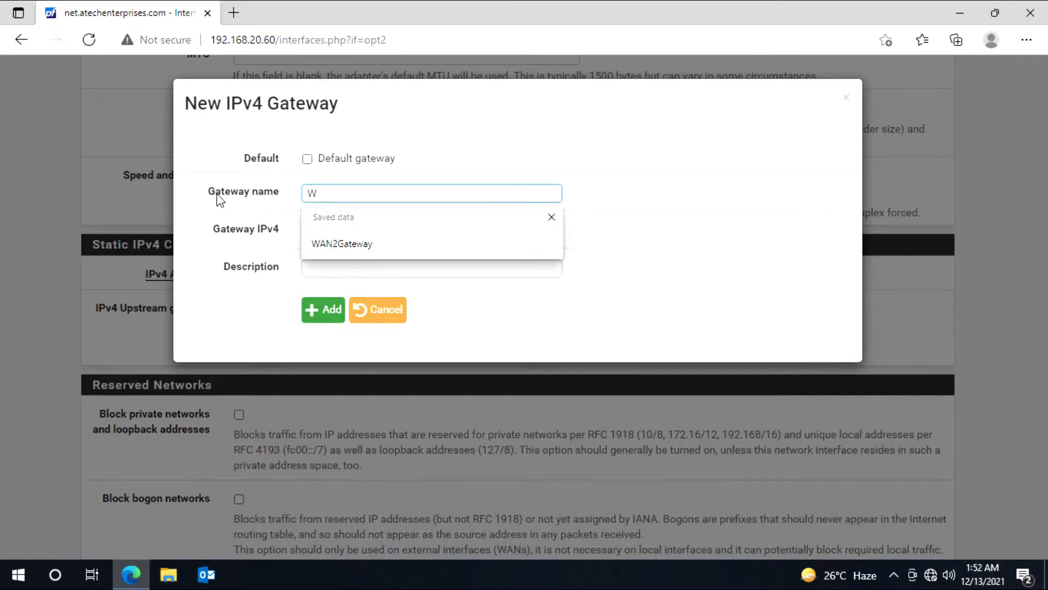
pyautogui.write('N')
pyautogui.press('BackSpace')
pyautogui.write('AN3')
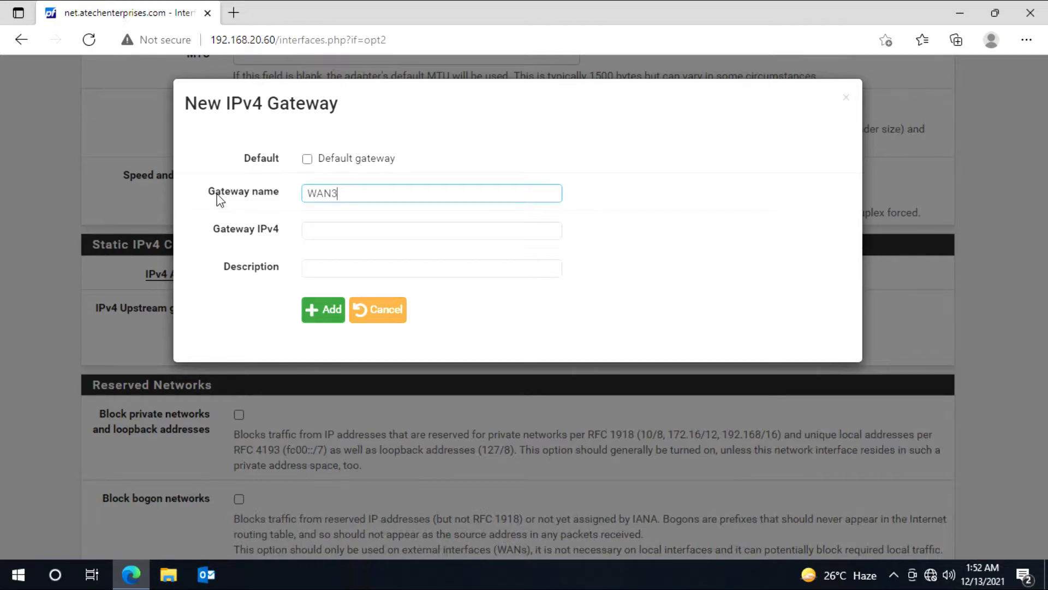
pyautogui.write('Gateway')
pyautogui.press('Tab')
pyautogui.write('192.1')
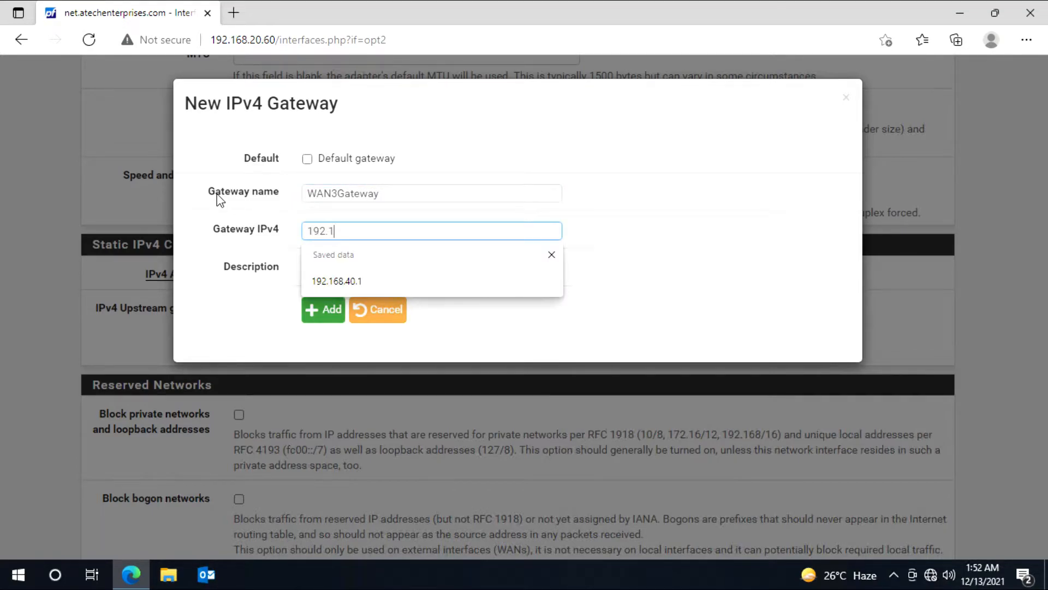
pyautogui.write('68.50.1')
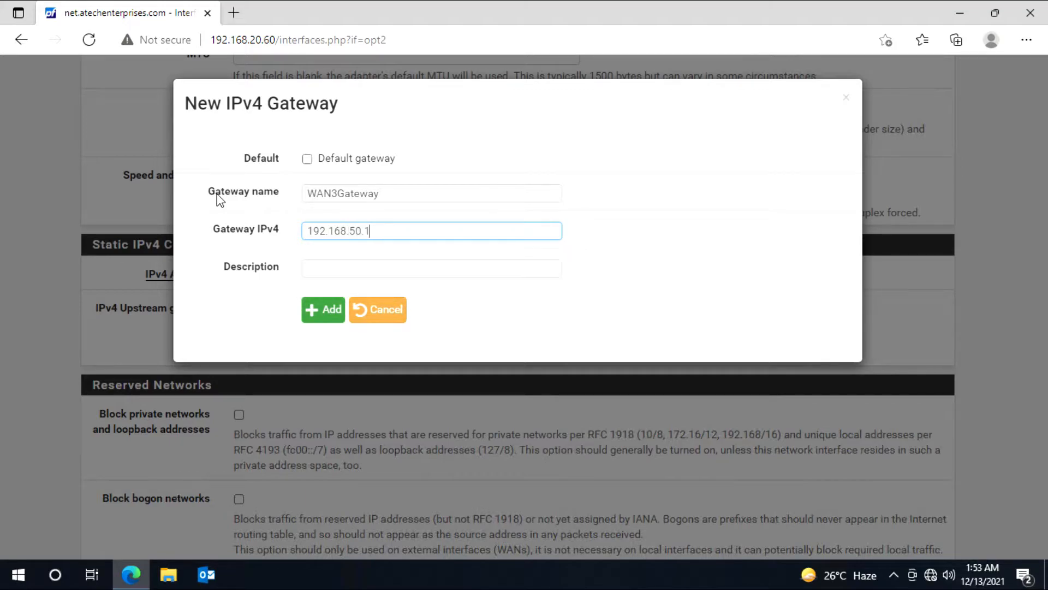
pyautogui.click(321, 314)
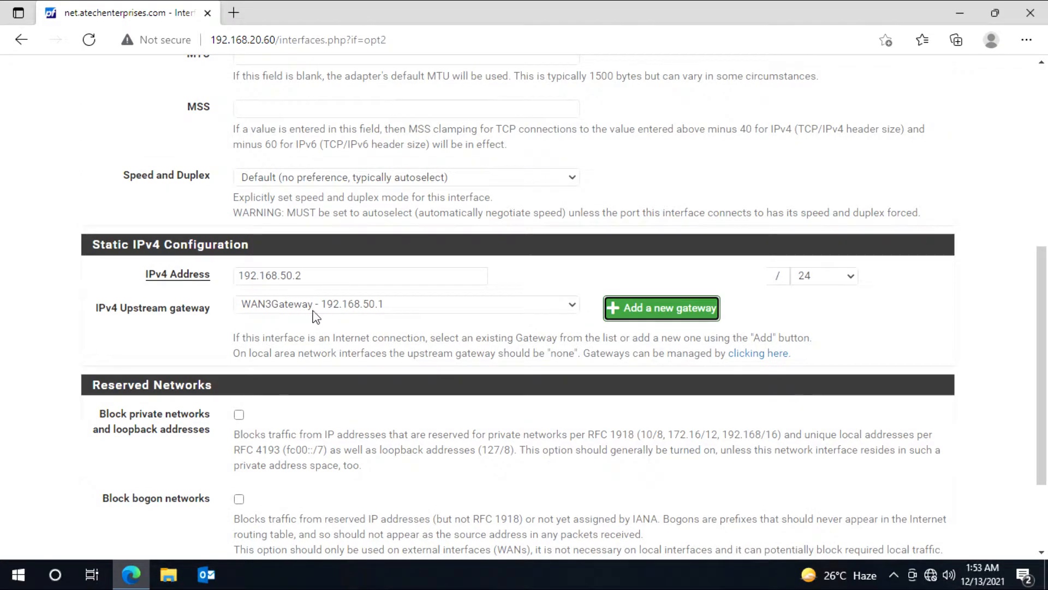
# Step: Block private and bogon networks on WAN3
pyautogui.scroll(-1, 338, 322)
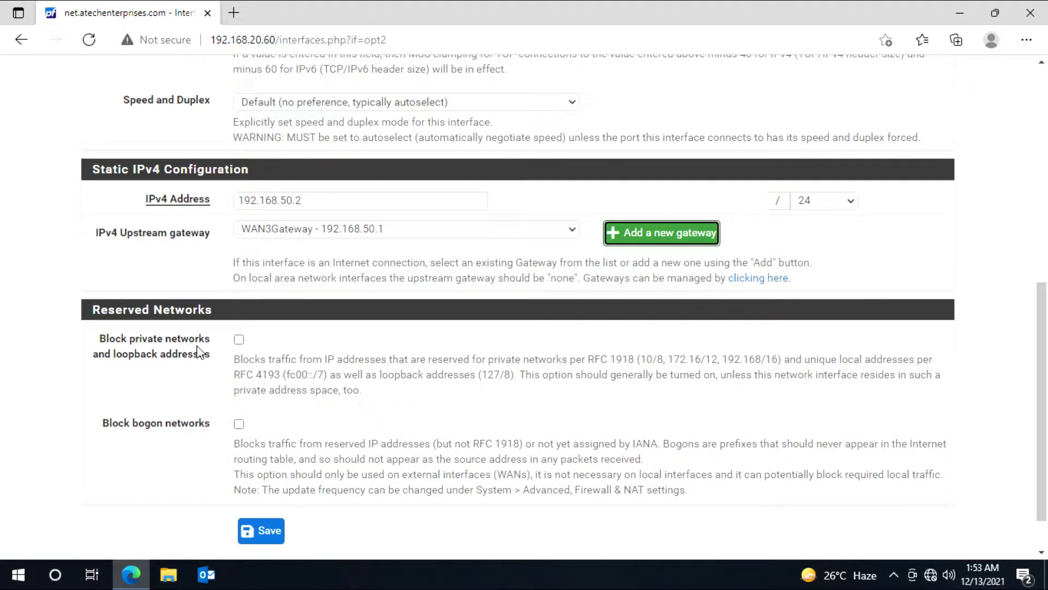
pyautogui.click(239, 340)
pyautogui.click(239, 423)
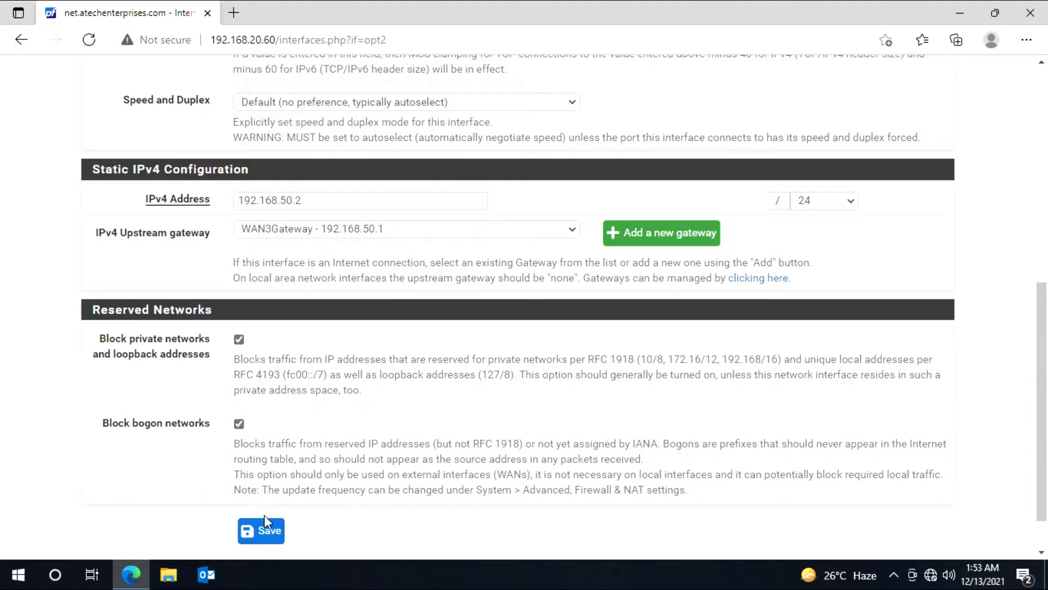
# Step: Save and apply WAN3, then confirm WANGW, WAN2Gateway and WAN3Gateway are Online in Status > Gateways
pyautogui.click(267, 530)
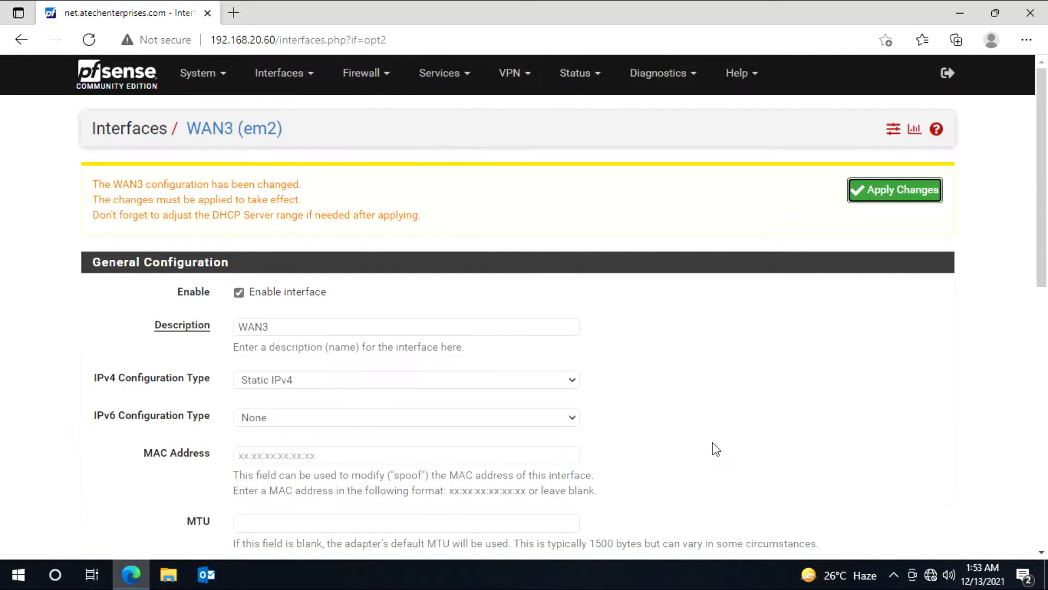
pyautogui.click(880, 191)
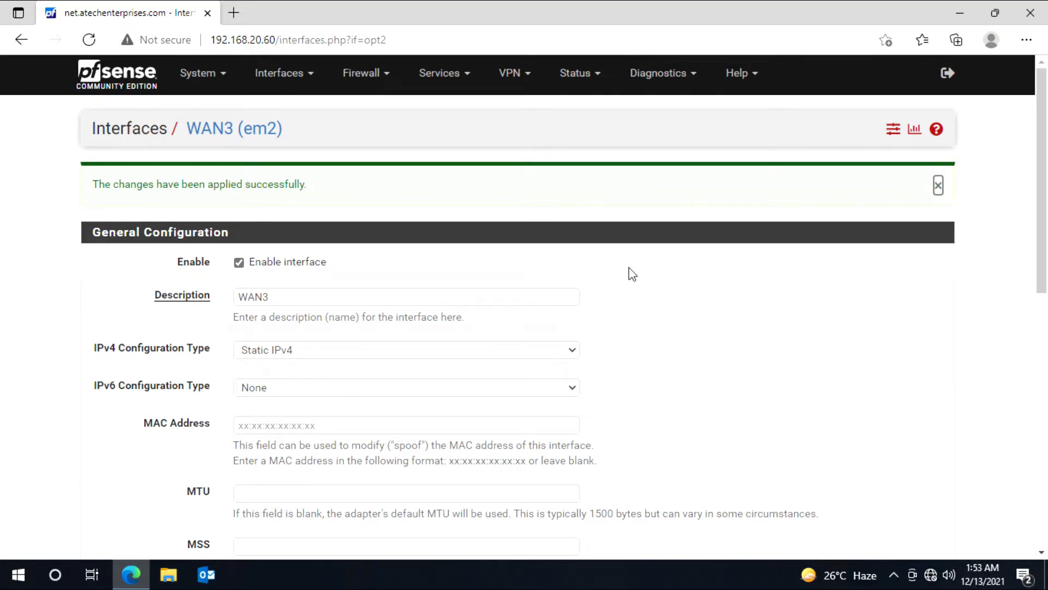
pyautogui.click(663, 77)
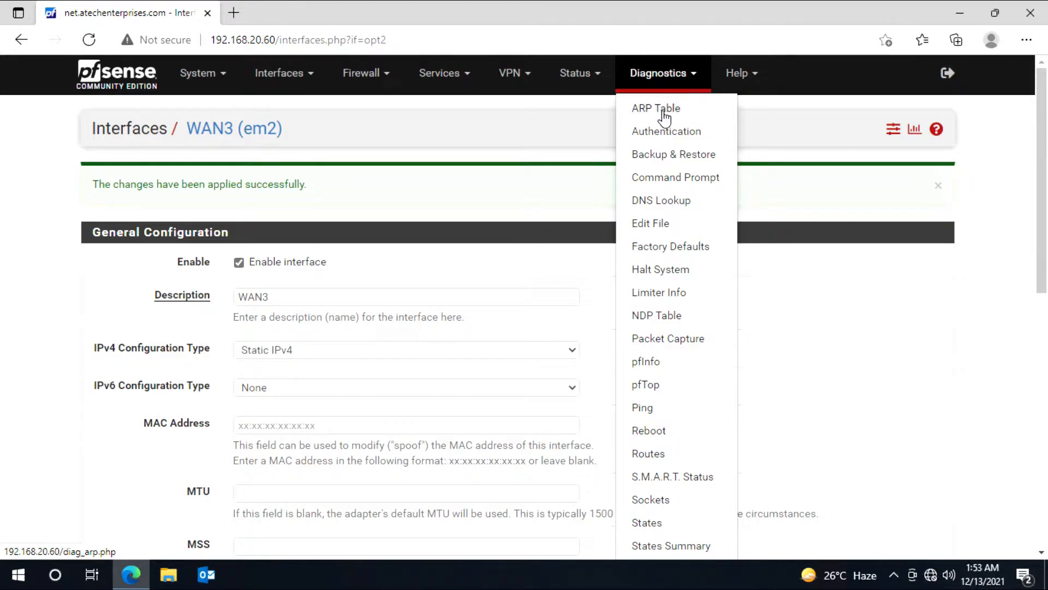
pyautogui.click(587, 76)
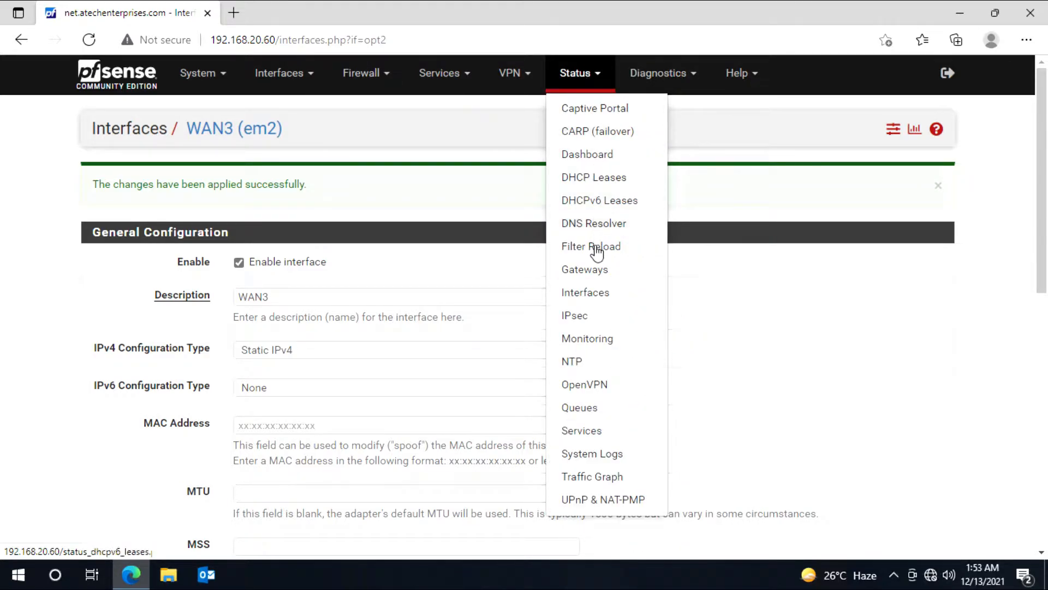
pyautogui.click(592, 270)
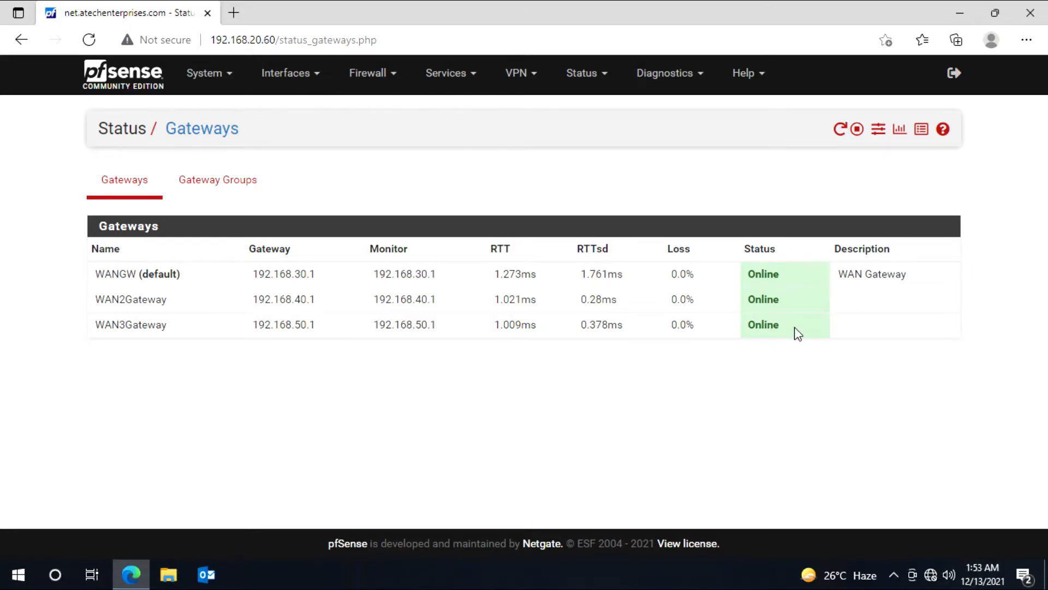
pyautogui.moveTo(798, 335); pyautogui.dragTo(759, 268)
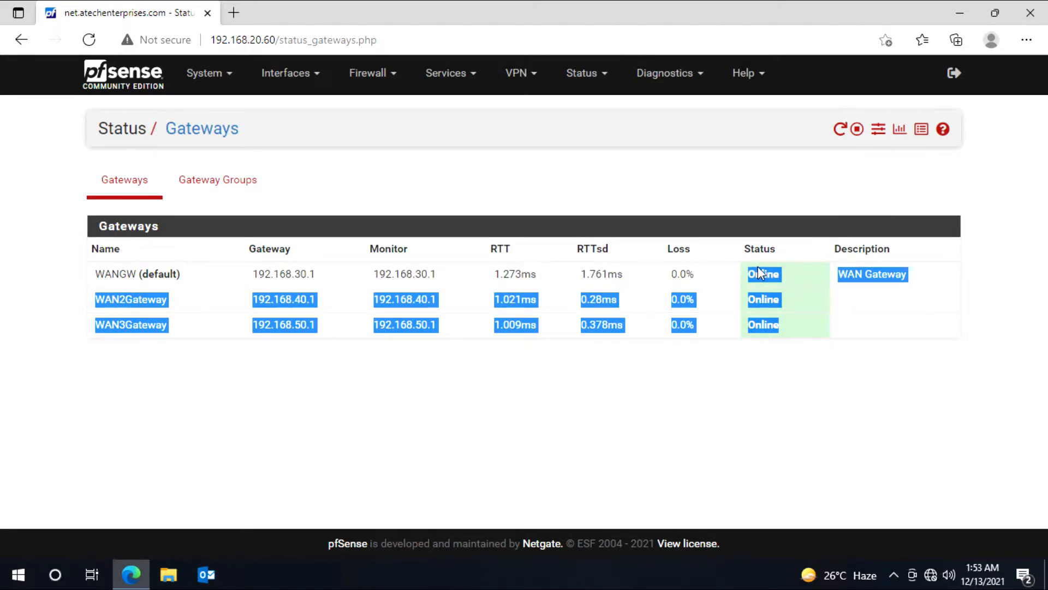
pyautogui.click(752, 385)
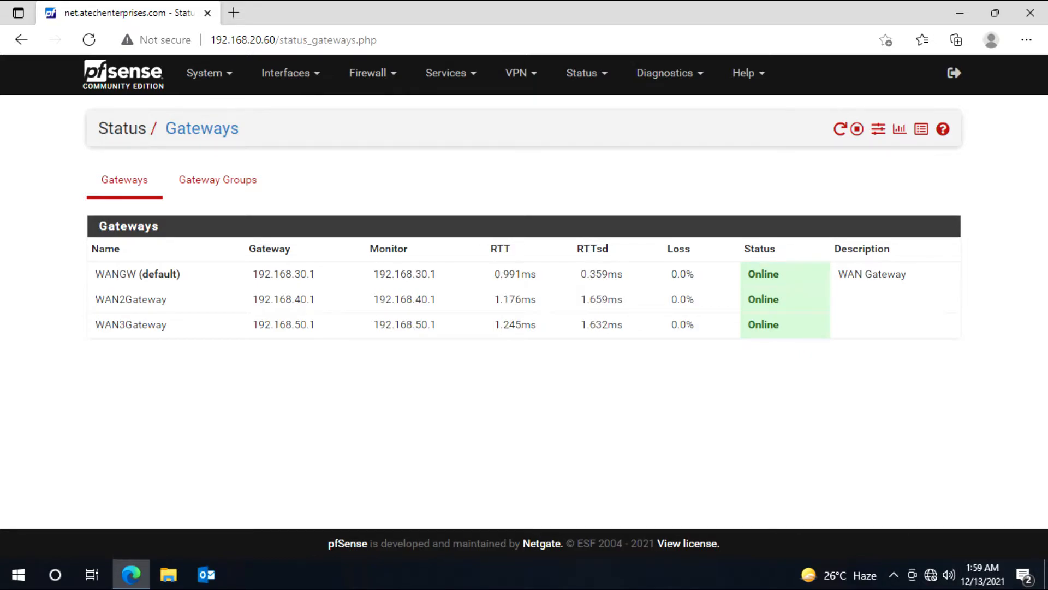
# Step: Open the Ethernet0 adapter's IPv4 properties from Network & Internet settings
pyautogui.rightClick(932, 577)
pyautogui.click(928, 547)
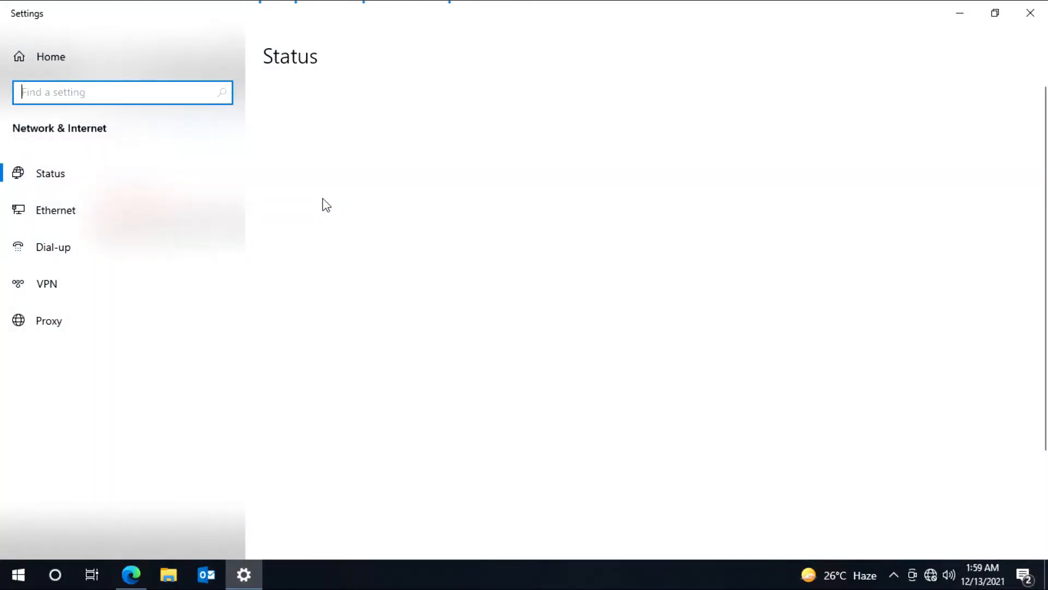
pyautogui.click(82, 212)
pyautogui.click(851, 110)
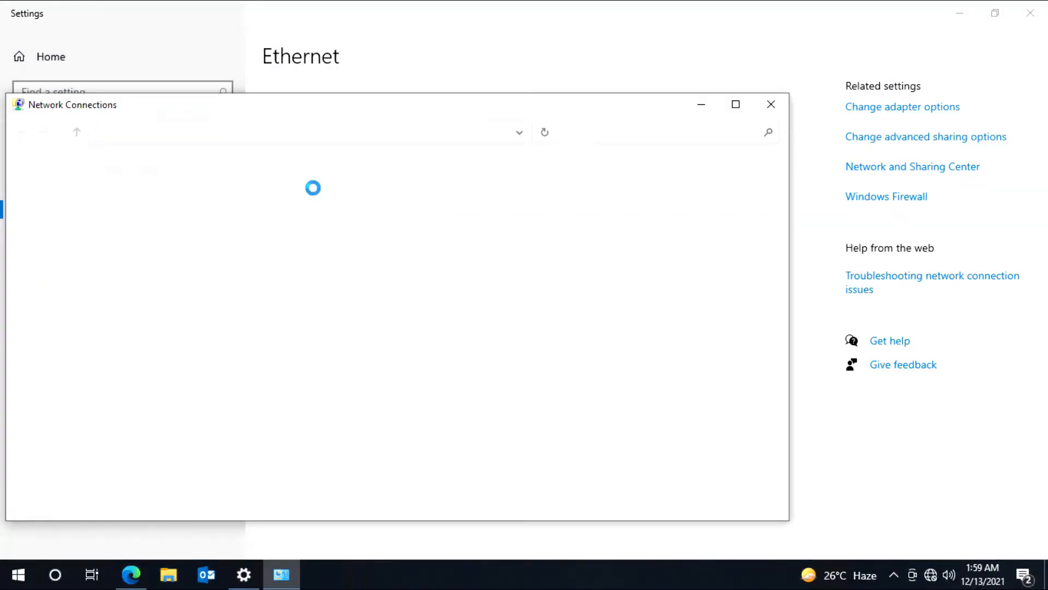
pyautogui.doubleClick(140, 203)
pyautogui.click(431, 415)
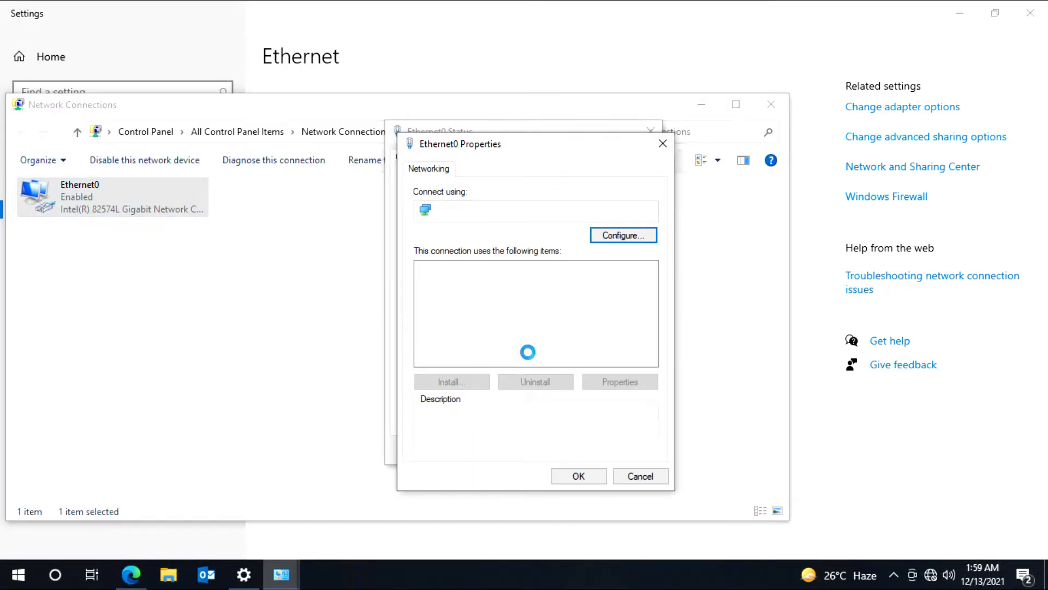
pyautogui.doubleClick(556, 309)
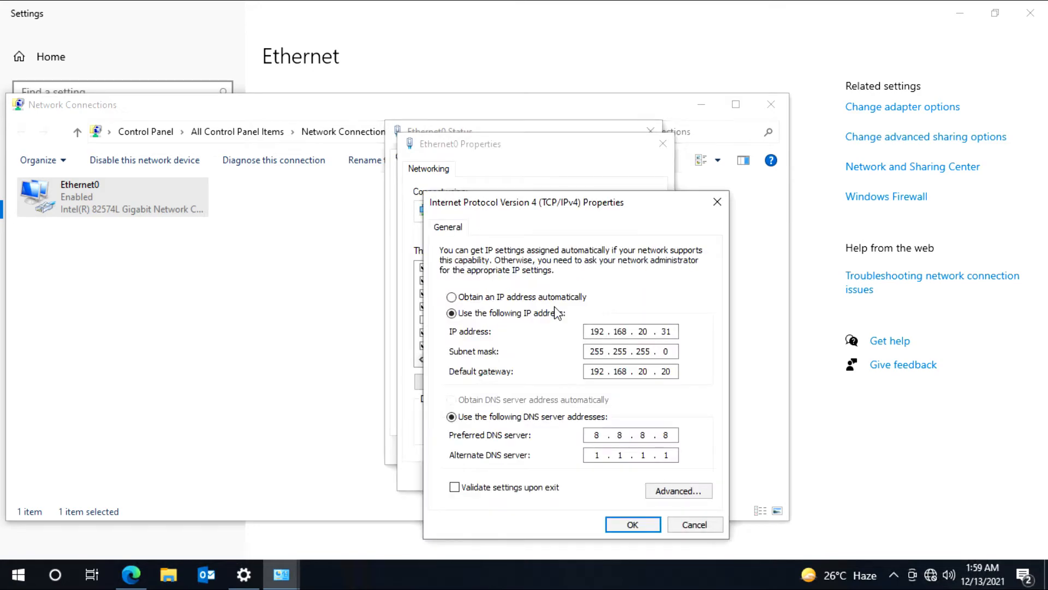
# Step: Change the default gateway to 192.168.20.60, confirm, and minimize the settings windows
pyautogui.doubleClick(643, 371)
pyautogui.doubleClick(665, 371)
pyautogui.write('60')
pyautogui.click(633, 524)
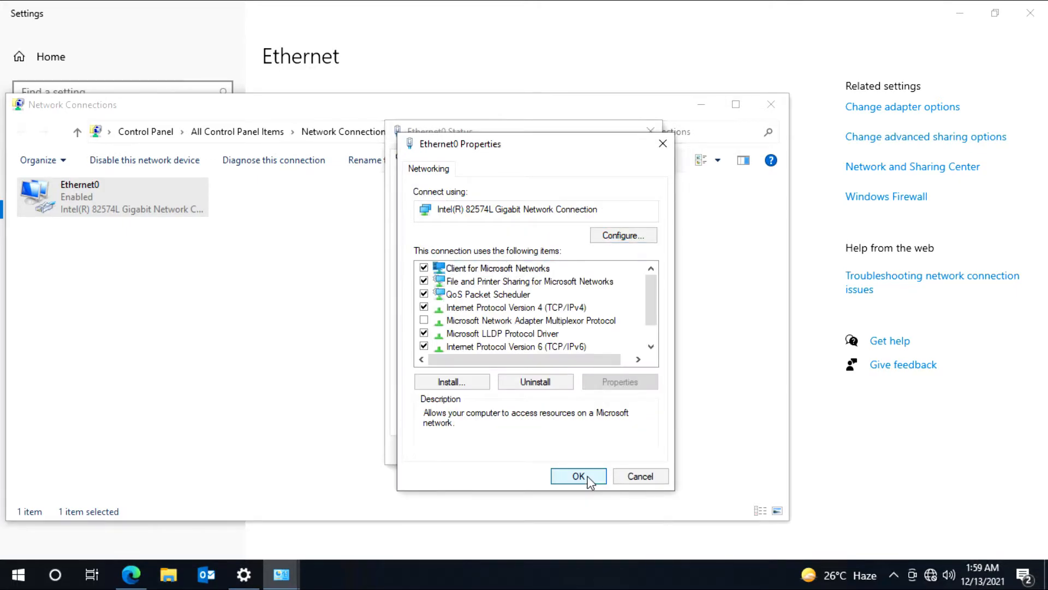
pyautogui.click(579, 476)
pyautogui.click(627, 450)
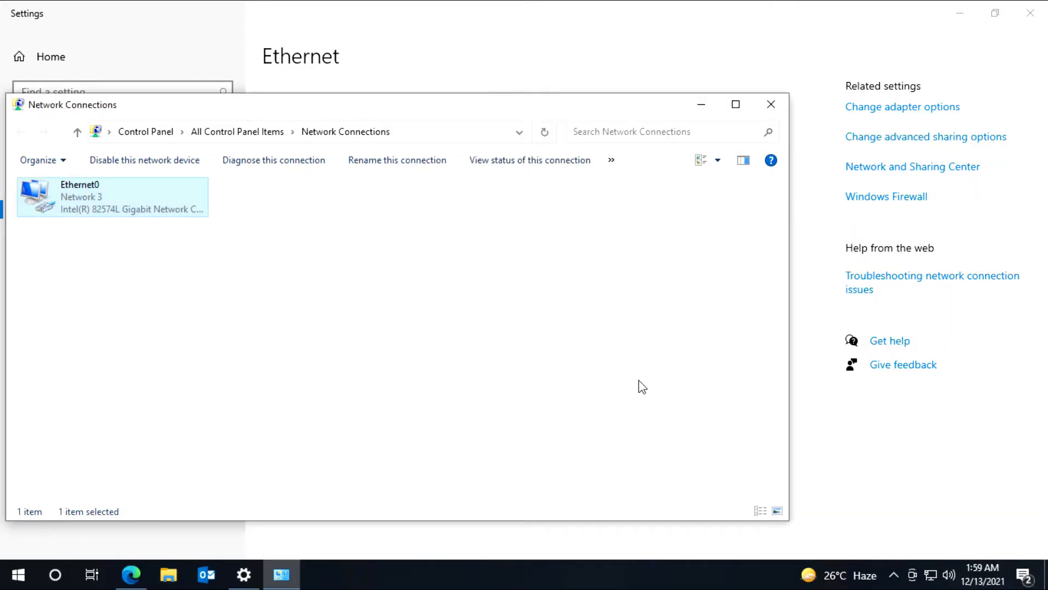
pyautogui.click(701, 107)
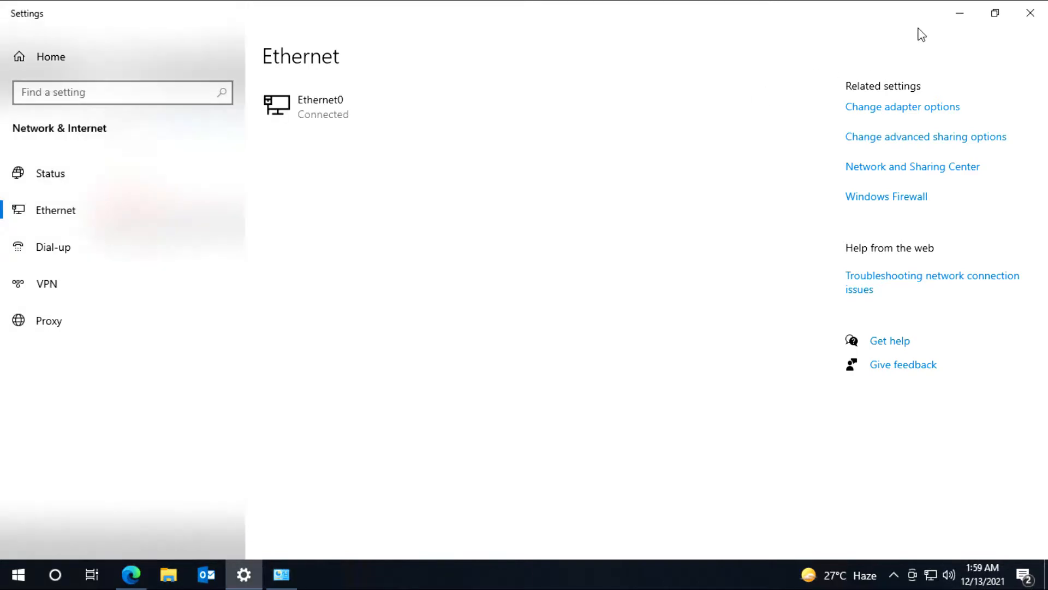
pyautogui.click(960, 21)
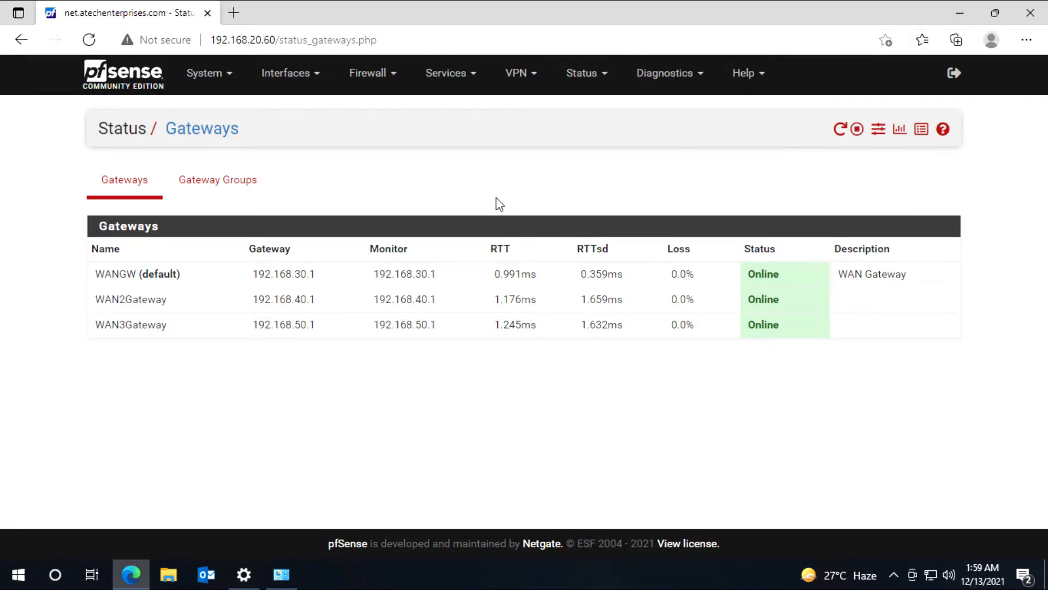
pyautogui.click(238, 15)
pyautogui.write('www.google')
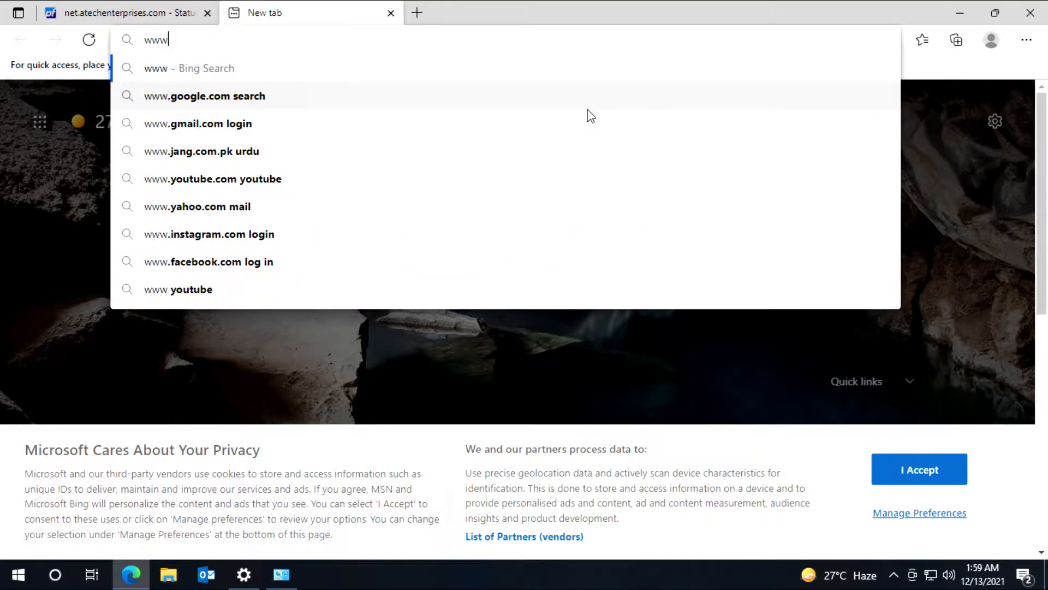
pyautogui.write('.com')
pyautogui.press('Return')
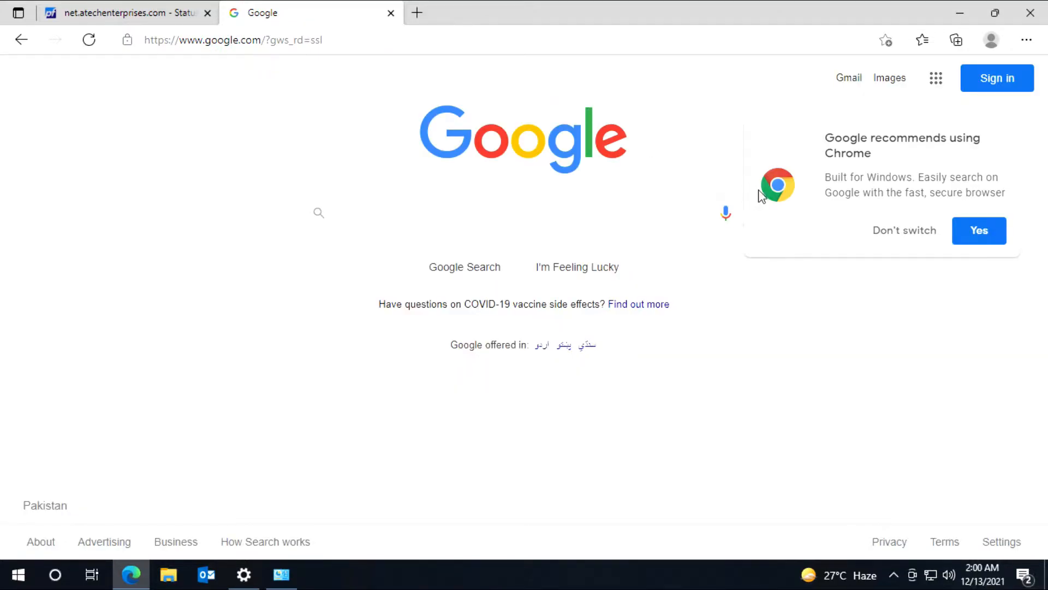
pyautogui.click(899, 232)
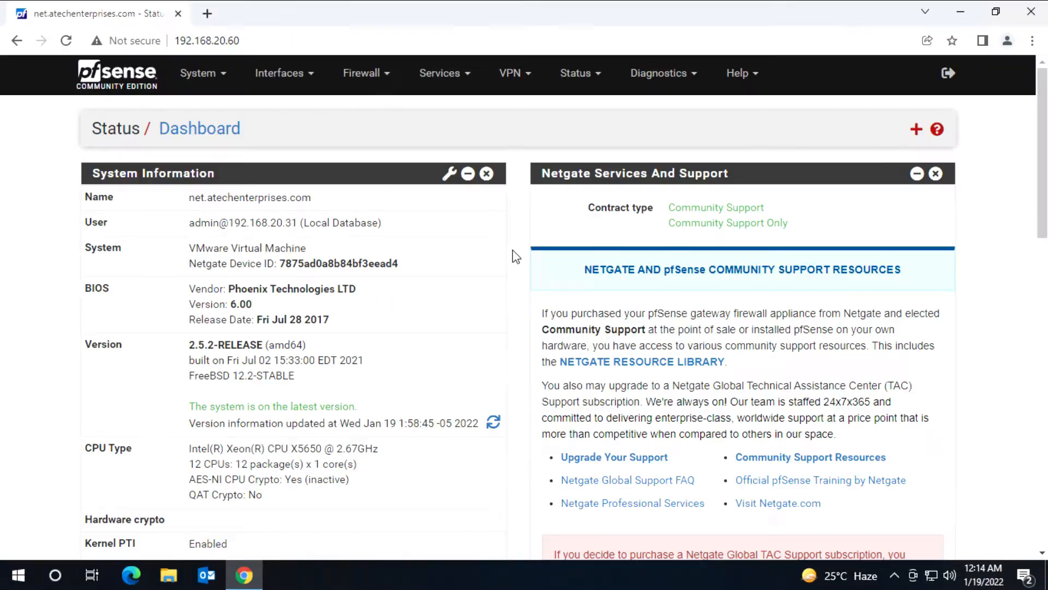
# Step: Navigate from the Dashboard to Firewall > Rules, which opens on the WAN1 rules
pyautogui.moveTo(188, 406); pyautogui.dragTo(359, 412)
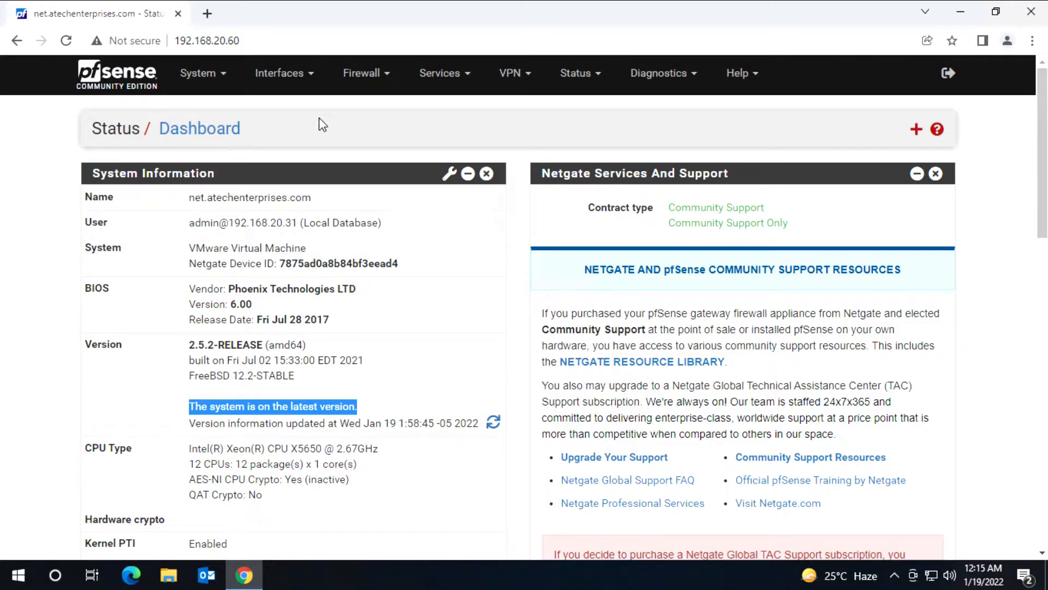
pyautogui.click(371, 79)
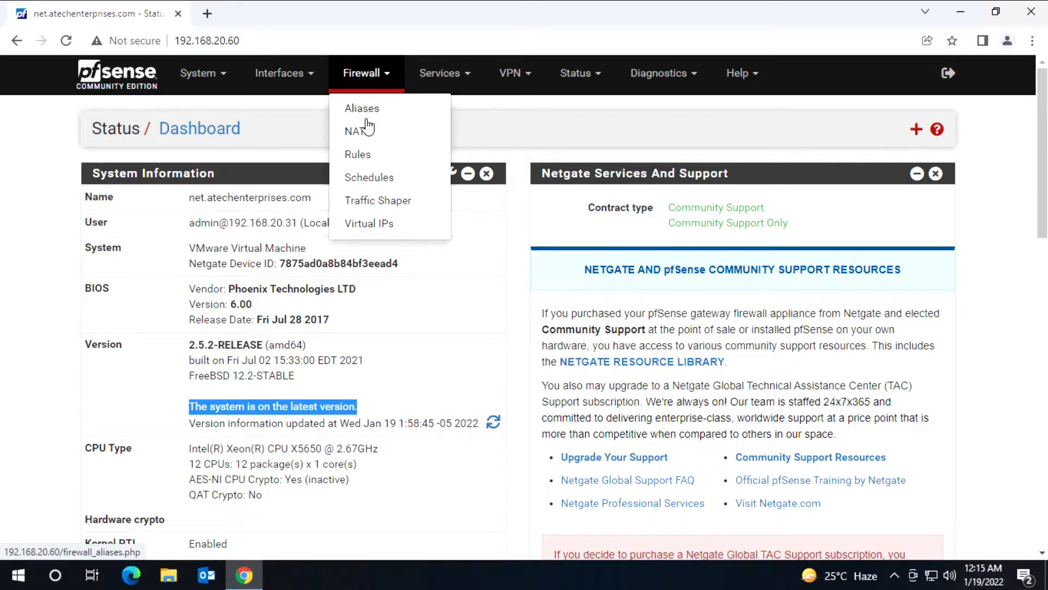
pyautogui.click(359, 155)
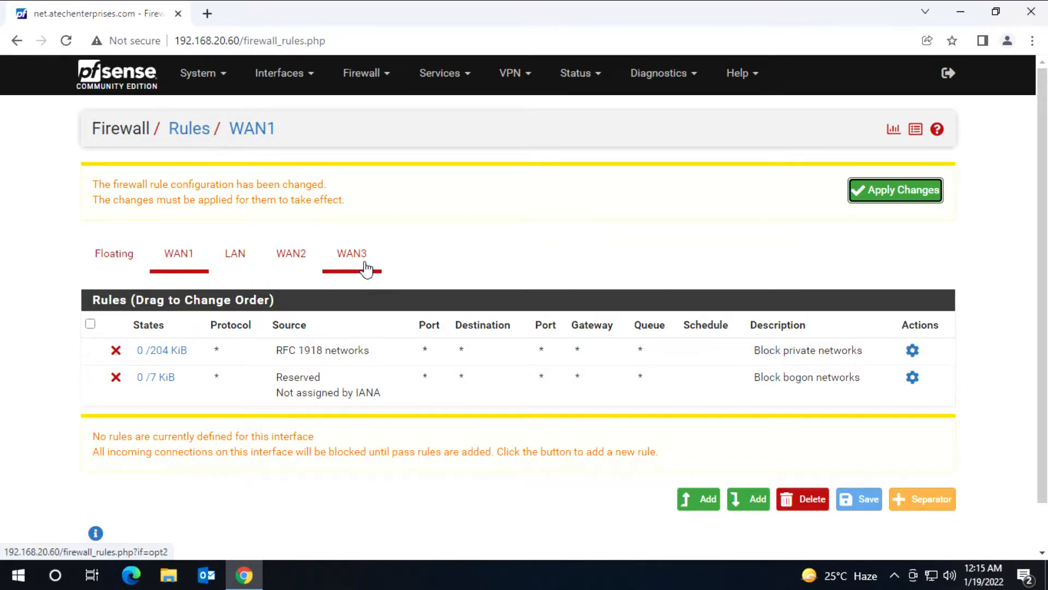
# Step: Switch to the LAN rules, showing the Anti-Lockout and Default allow LAN to any rules
pyautogui.click(235, 266)
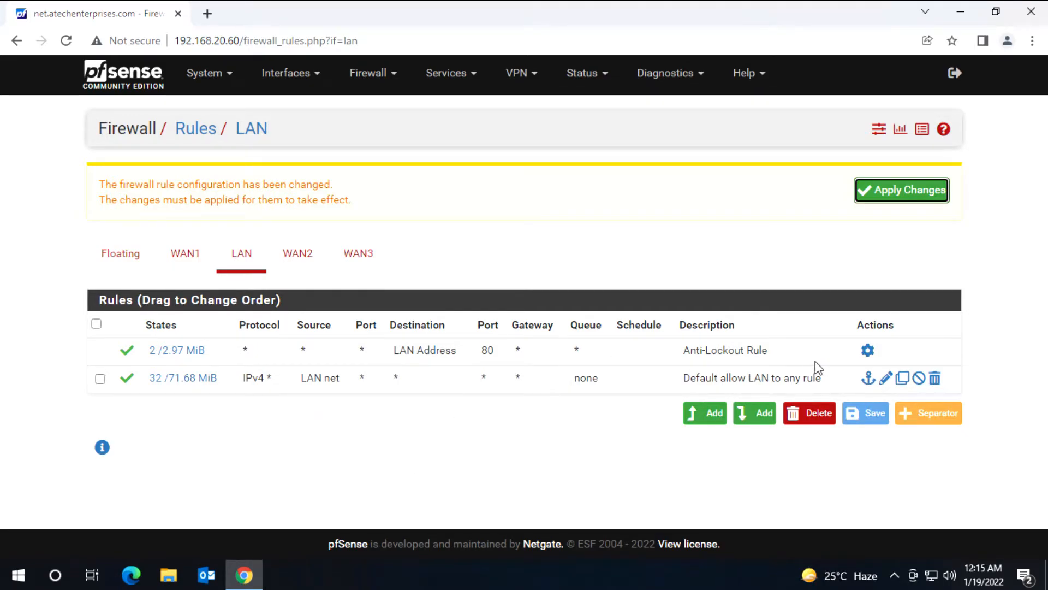
pyautogui.moveTo(844, 355); pyautogui.dragTo(159, 354)
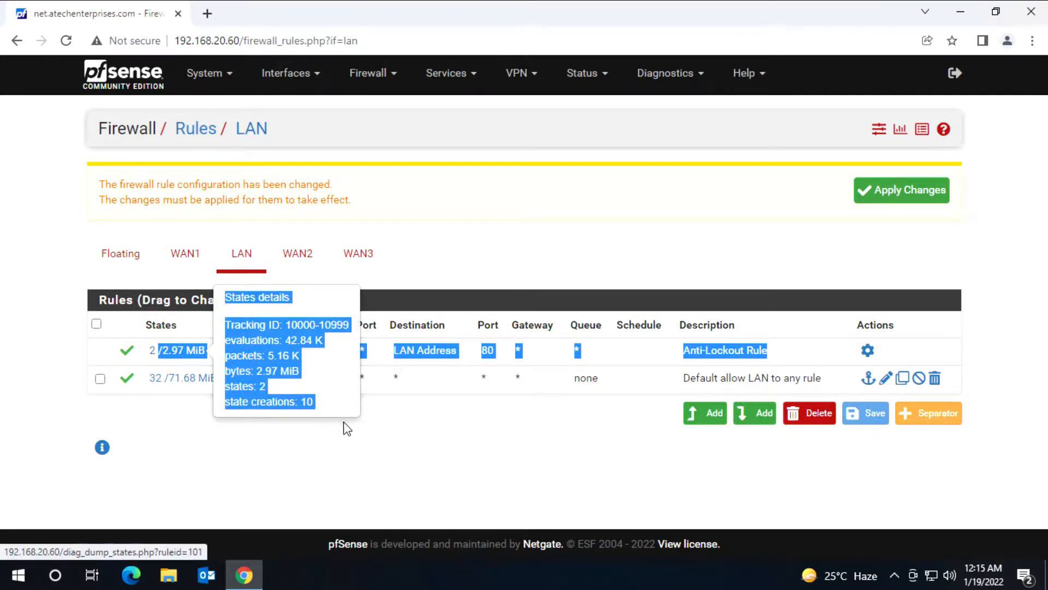
pyautogui.click(445, 443)
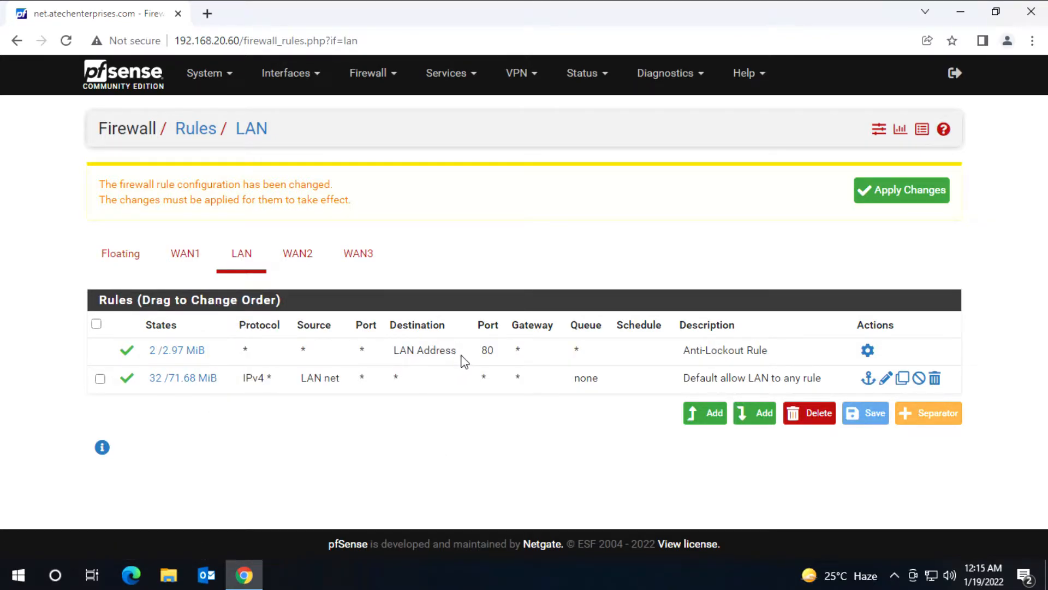
# Step: Load google.com in a new browser tab, then return to the pfSense tab
pyautogui.click(211, 15)
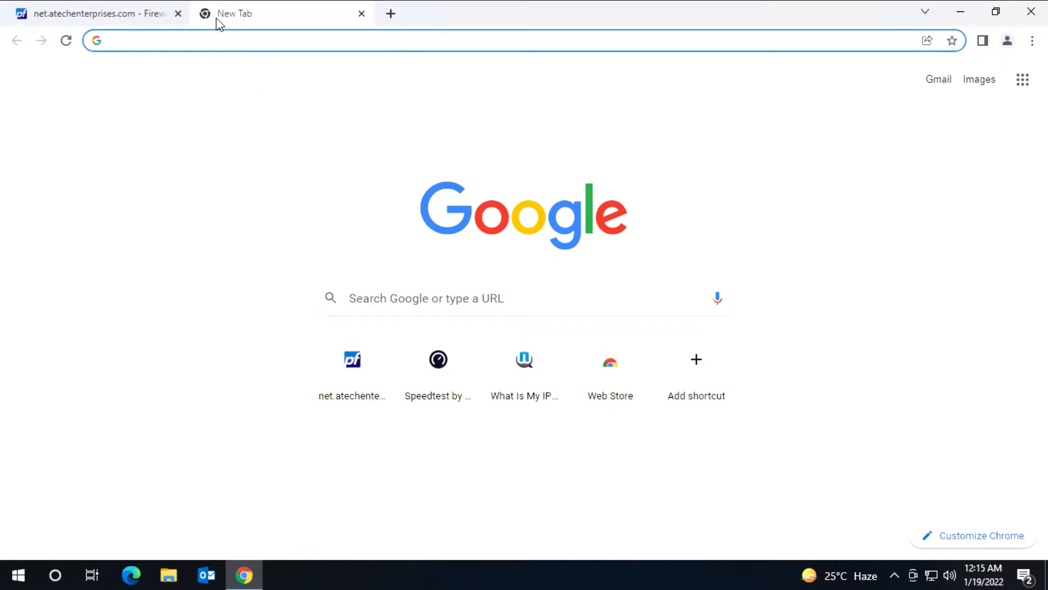
pyautogui.write('google.com')
pyautogui.press('Return')
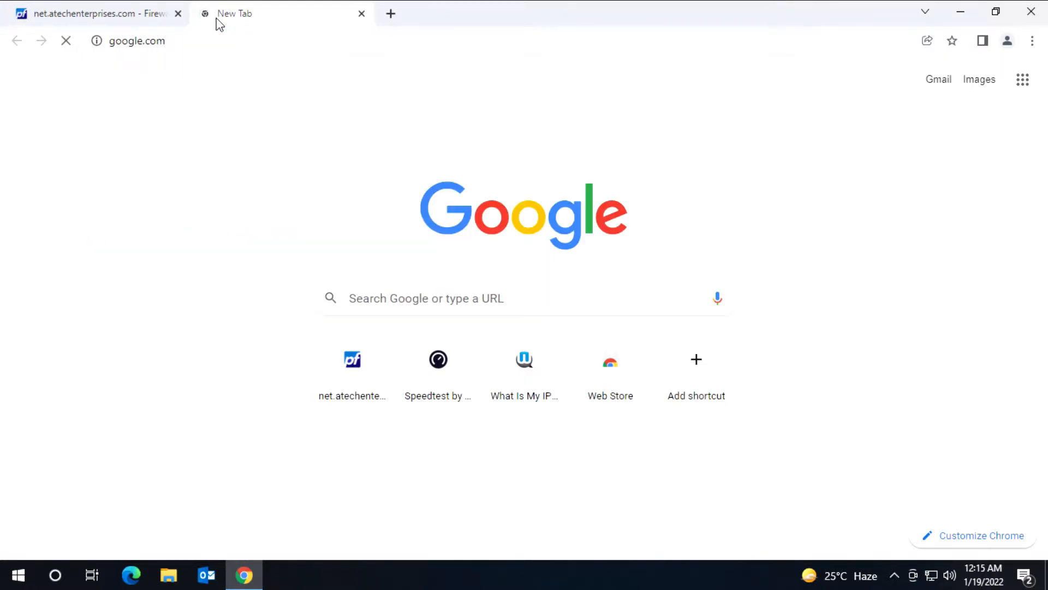
pyautogui.click(126, 22)
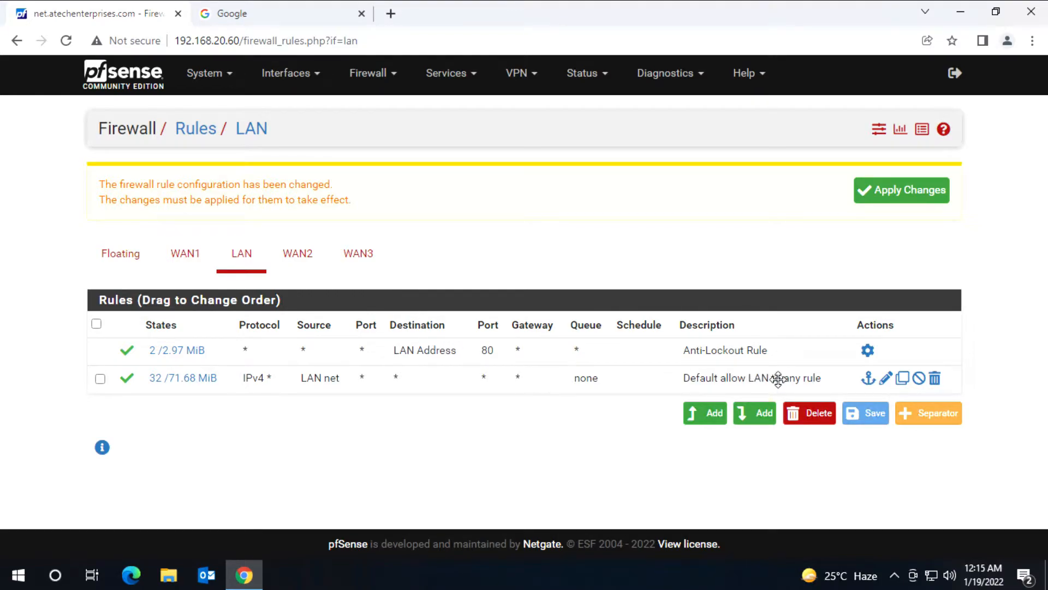
# Step: Edit the Default allow LAN to any rule and set its source to Single host or alias
pyautogui.click(886, 378)
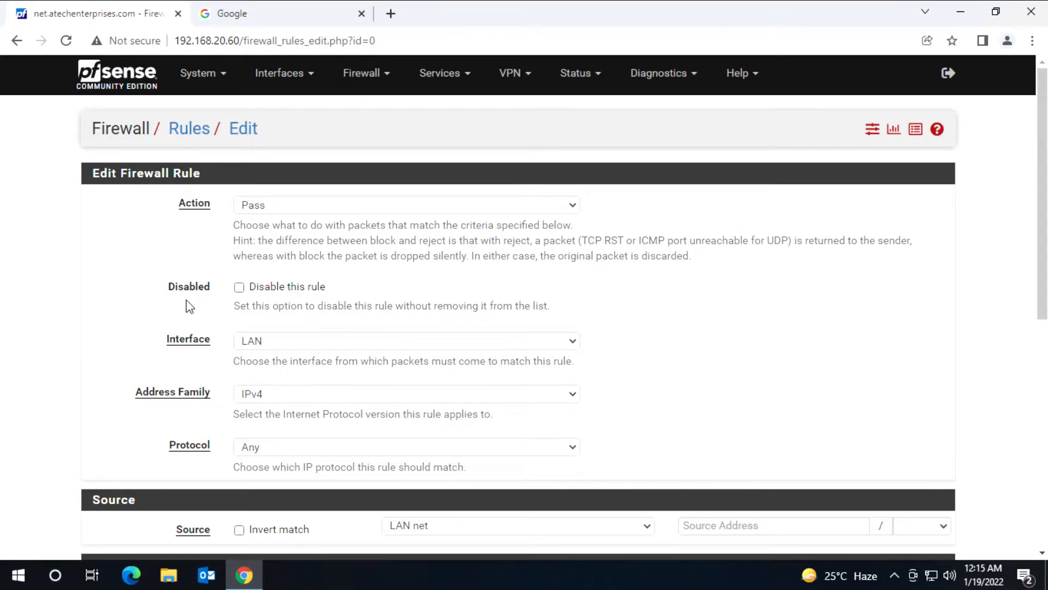
pyautogui.scroll(-1, 186, 300)
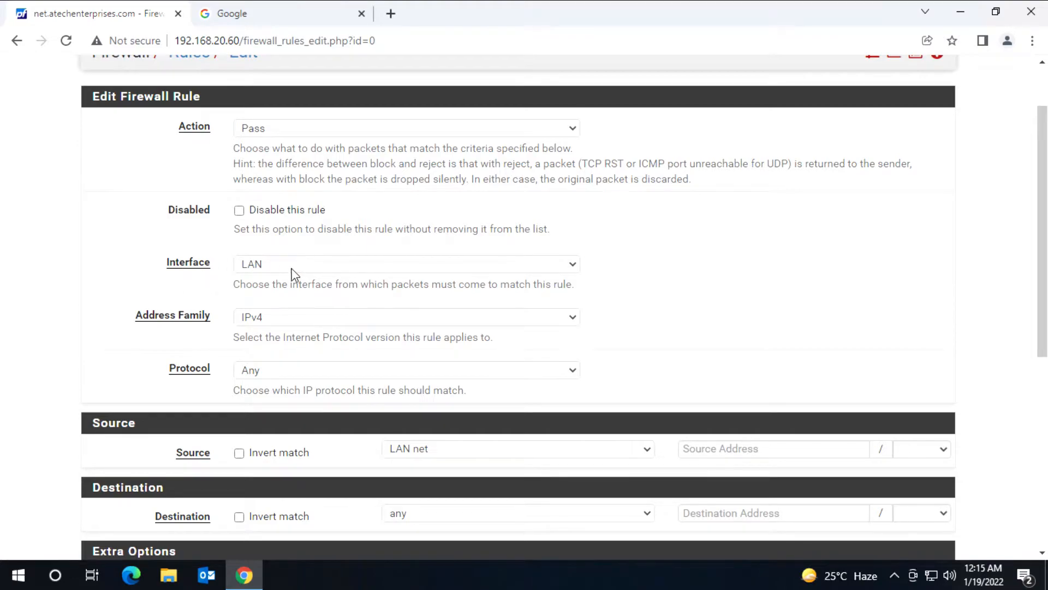
pyautogui.scroll(-1, 179, 309)
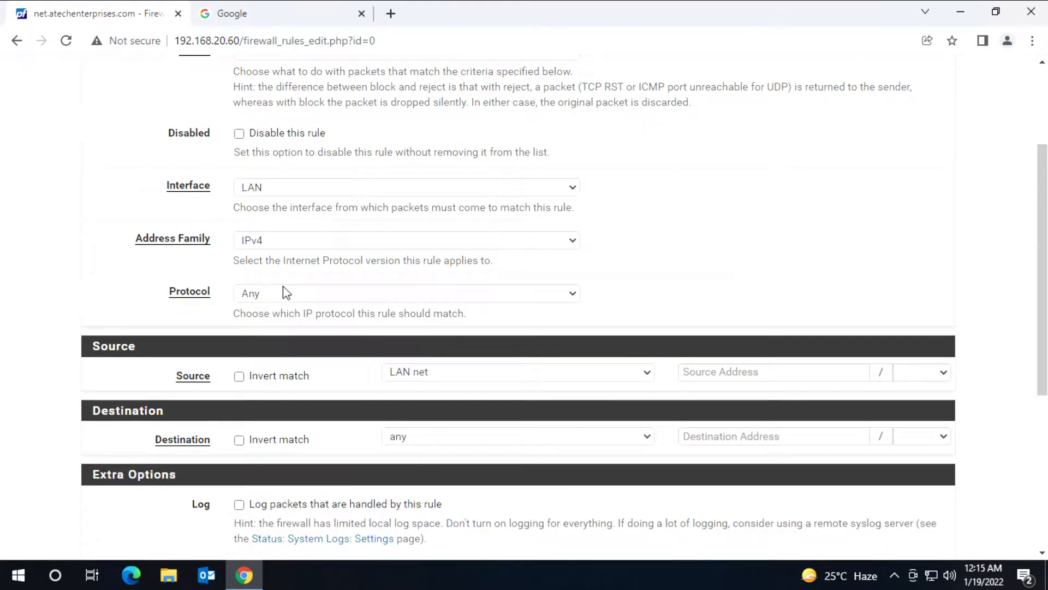
pyautogui.scroll(-1, 283, 289)
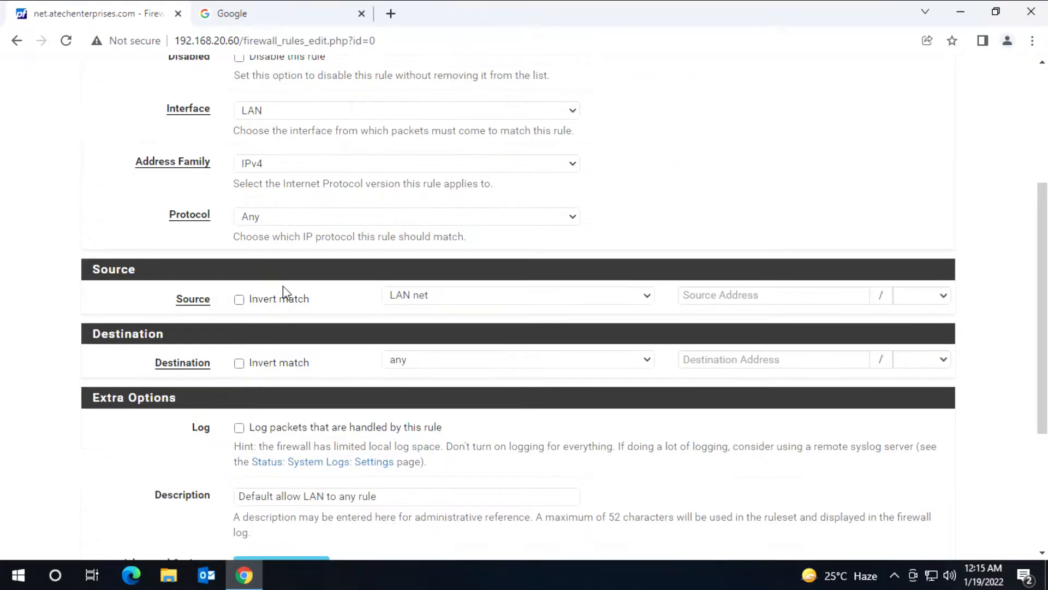
pyautogui.click(472, 298)
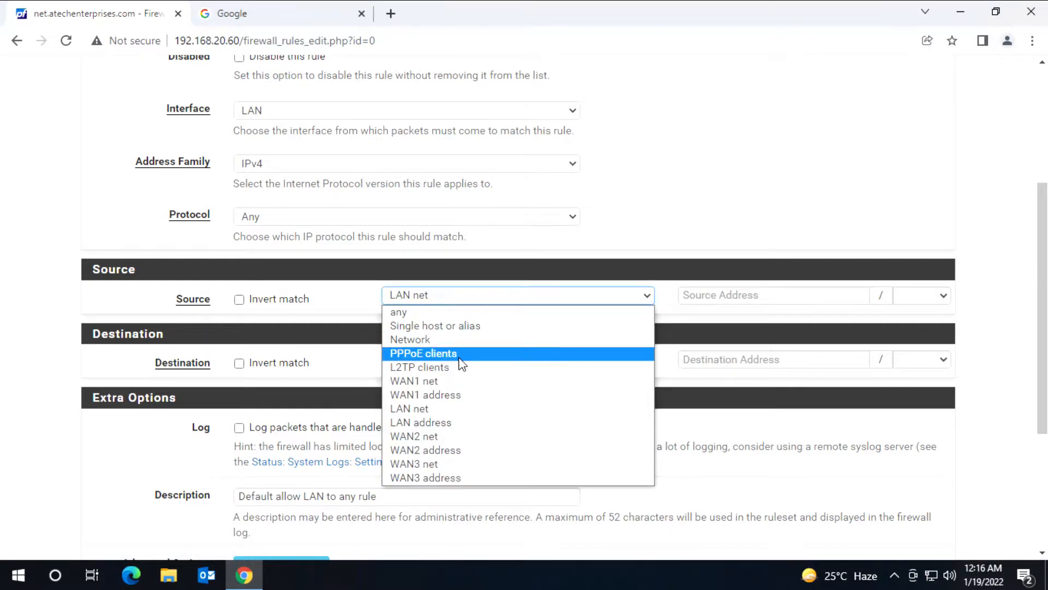
pyautogui.click(477, 327)
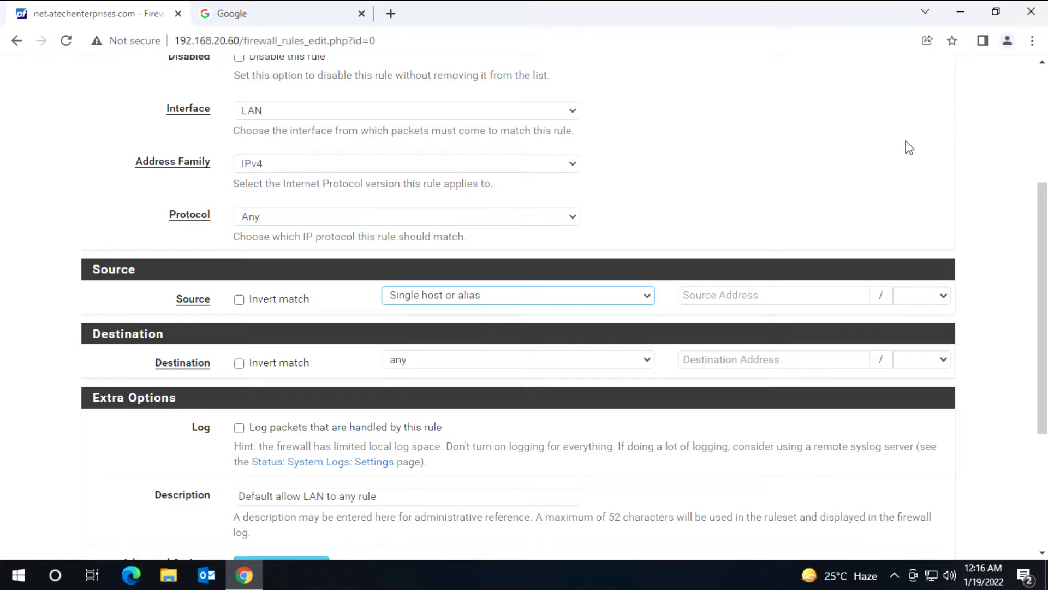
# Step: Change the rule's source to Network 192.168.20.0 with a /24 mask
pyautogui.click(993, 15)
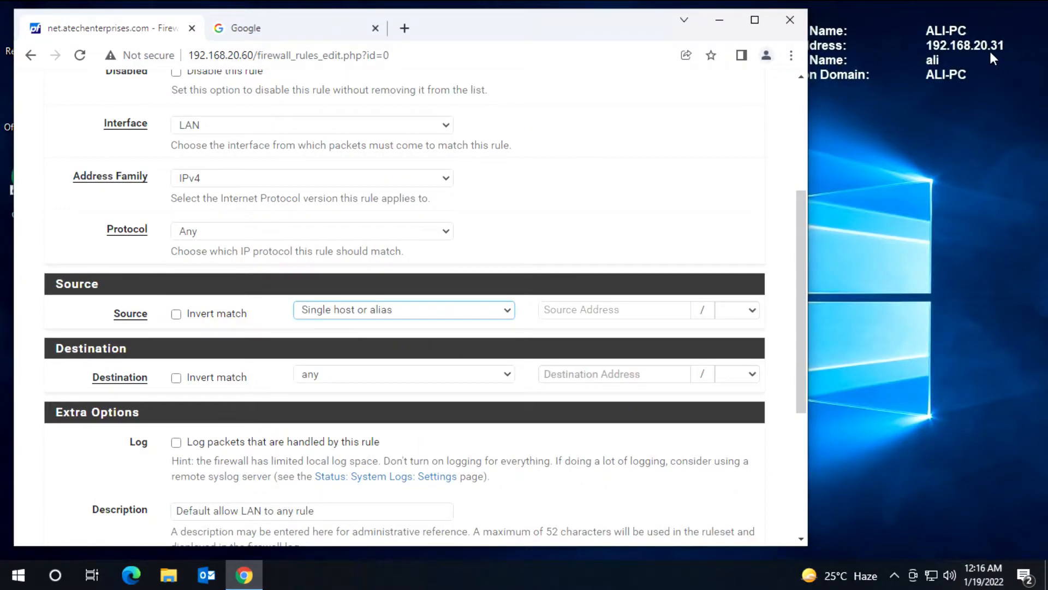
pyautogui.click(756, 24)
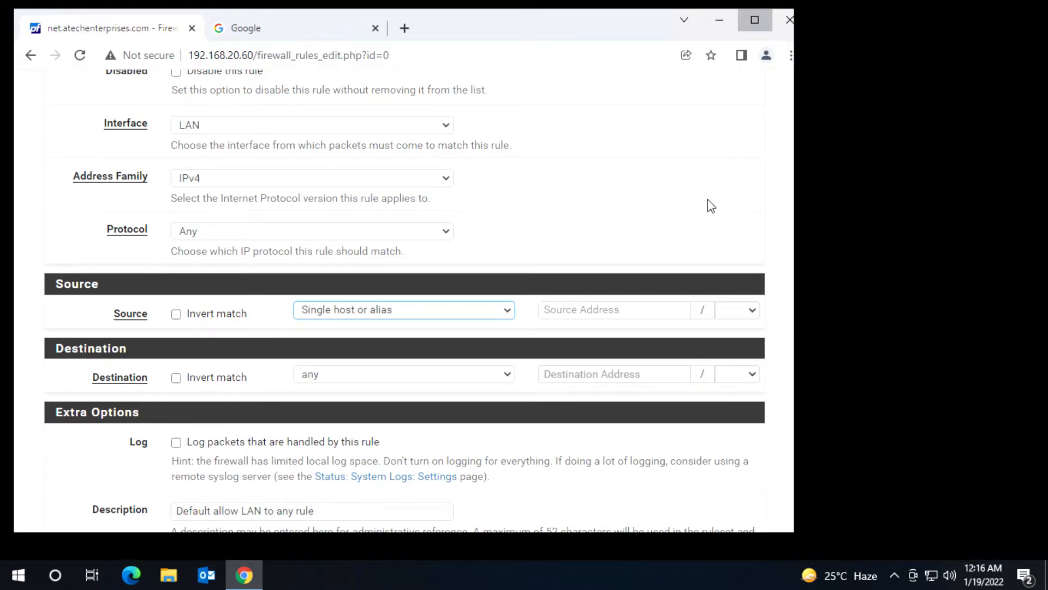
pyautogui.click(719, 306)
pyautogui.write('192.168.20.31')
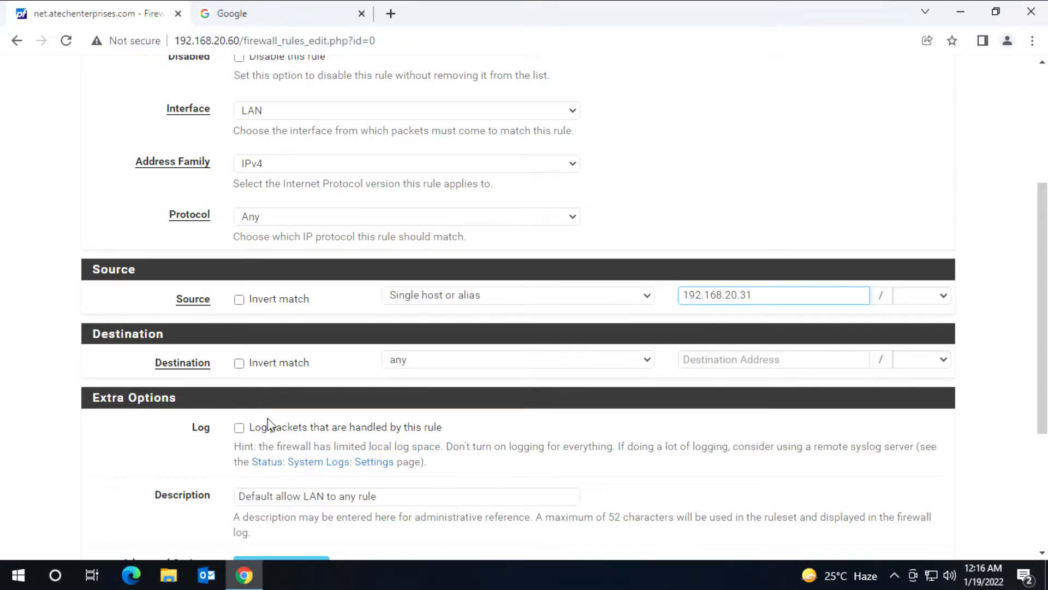
pyautogui.hotkey('shift', 'Left')
pyautogui.hotkey('shift', 'Left')
pyautogui.click(649, 299)
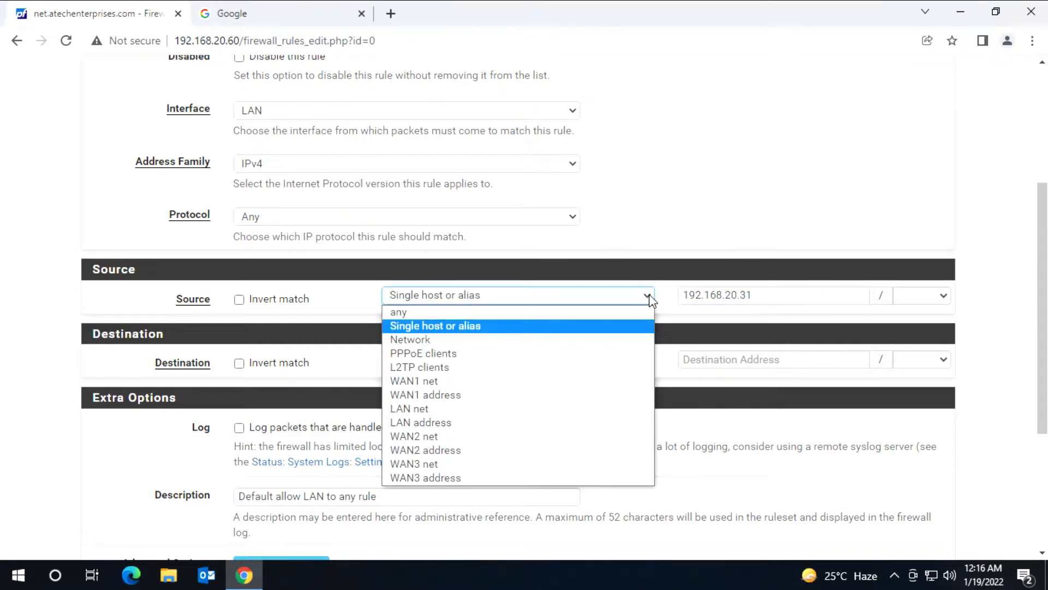
pyautogui.click(517, 343)
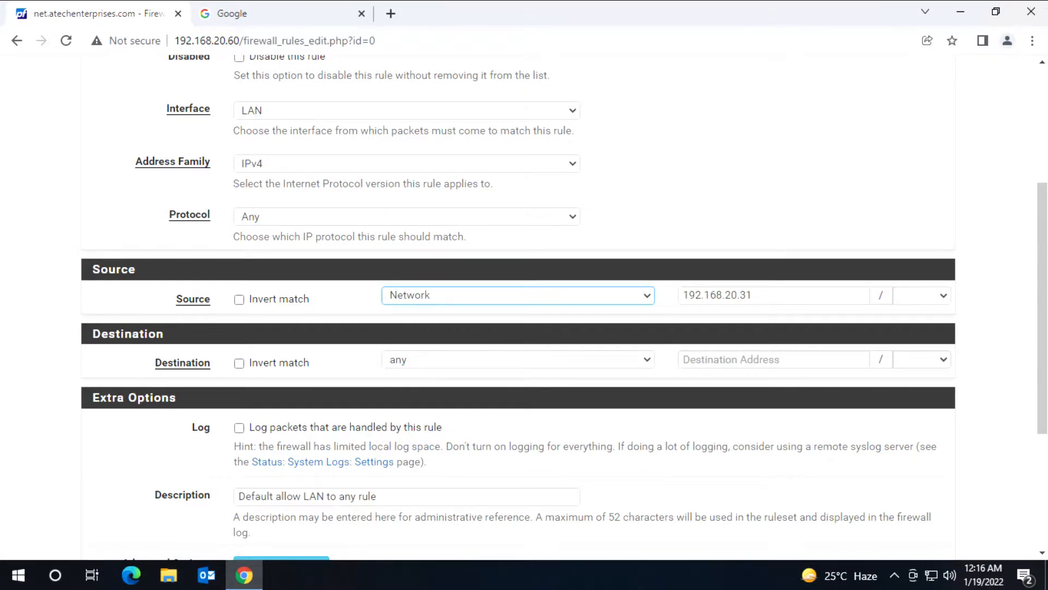
pyautogui.press('Tab')
pyautogui.write('0')
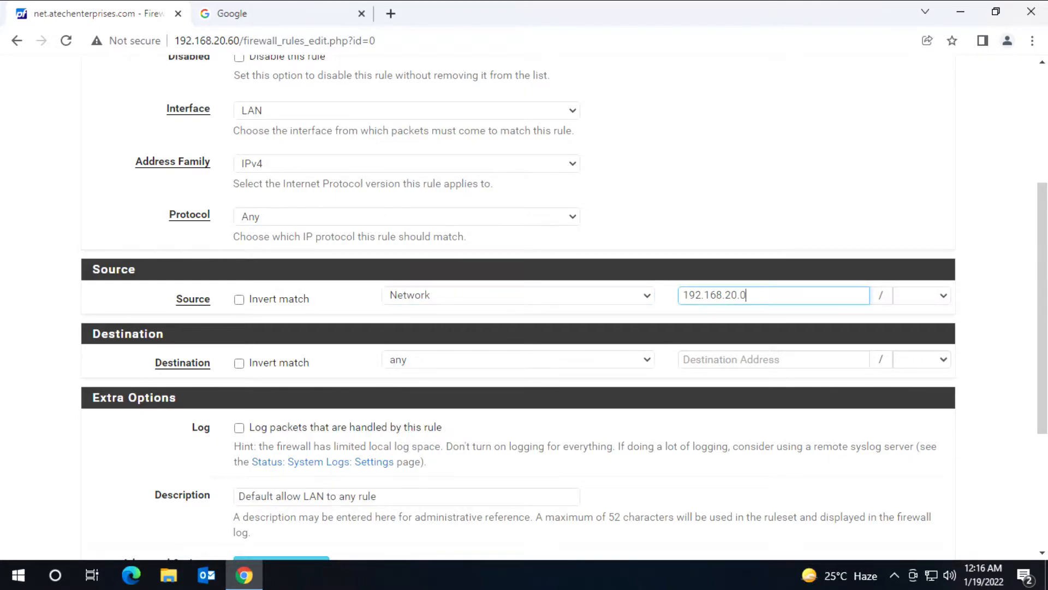
pyautogui.click(948, 297)
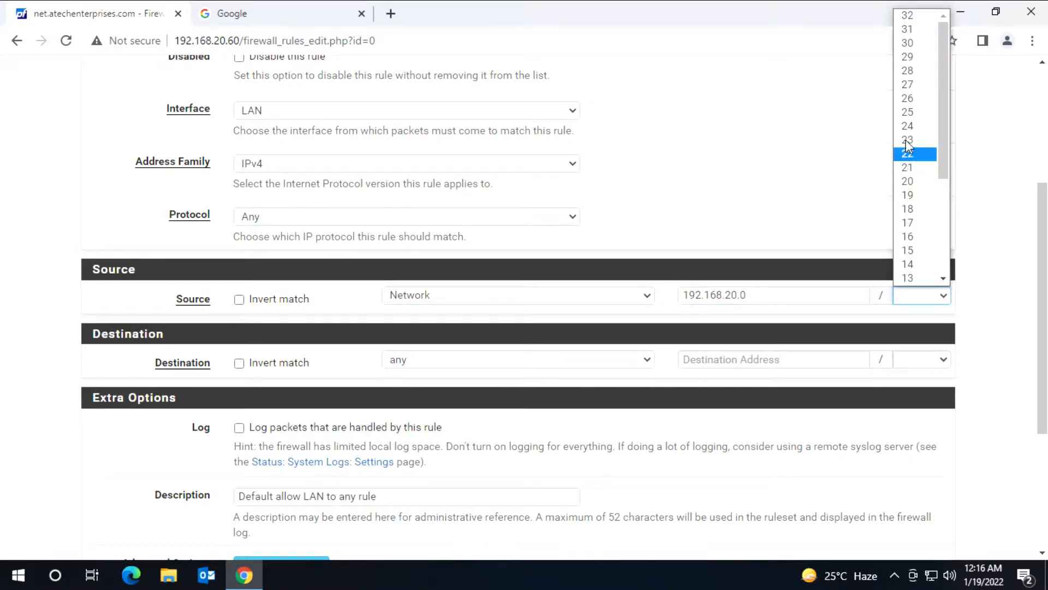
pyautogui.click(918, 125)
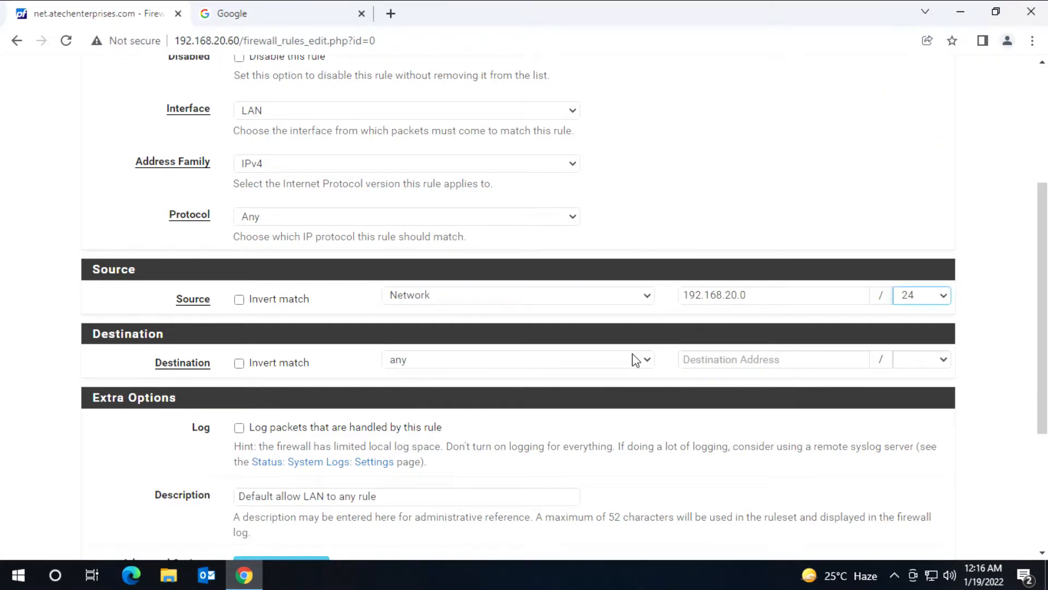
# Step: Show the rule's advanced options, keep Gateway at Default, and save the LAN rule
pyautogui.scroll(-3, 643, 370)
pyautogui.scroll(-2, 609, 378)
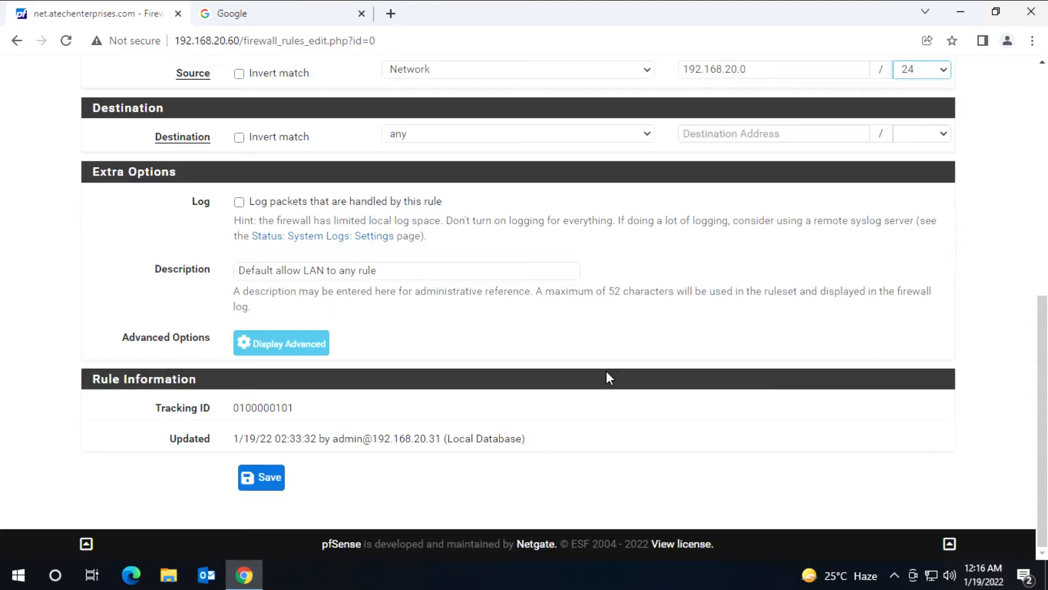
pyautogui.click(263, 349)
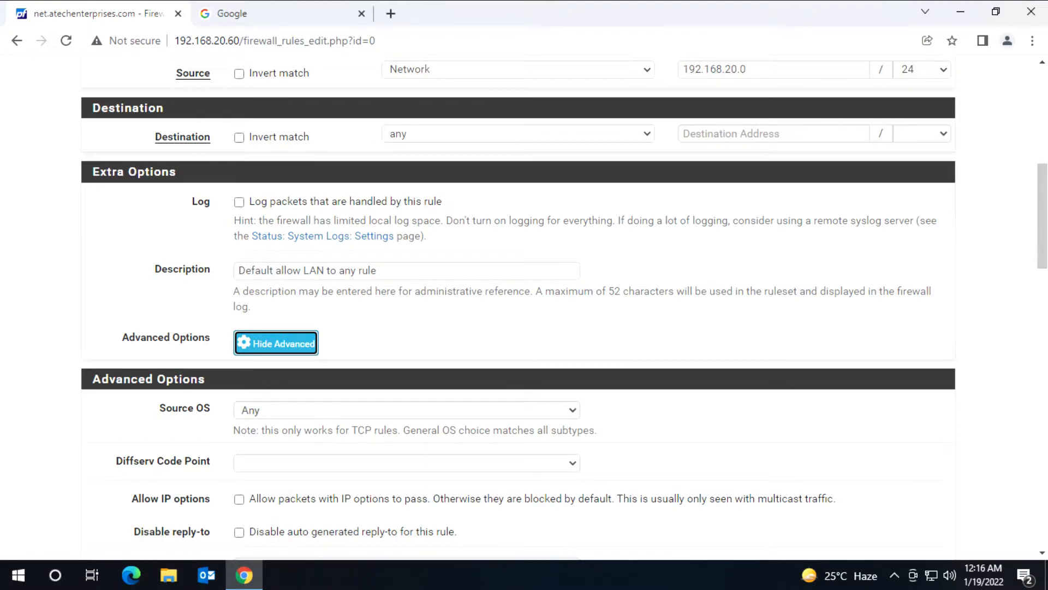
pyautogui.scroll(-10, 118, 381)
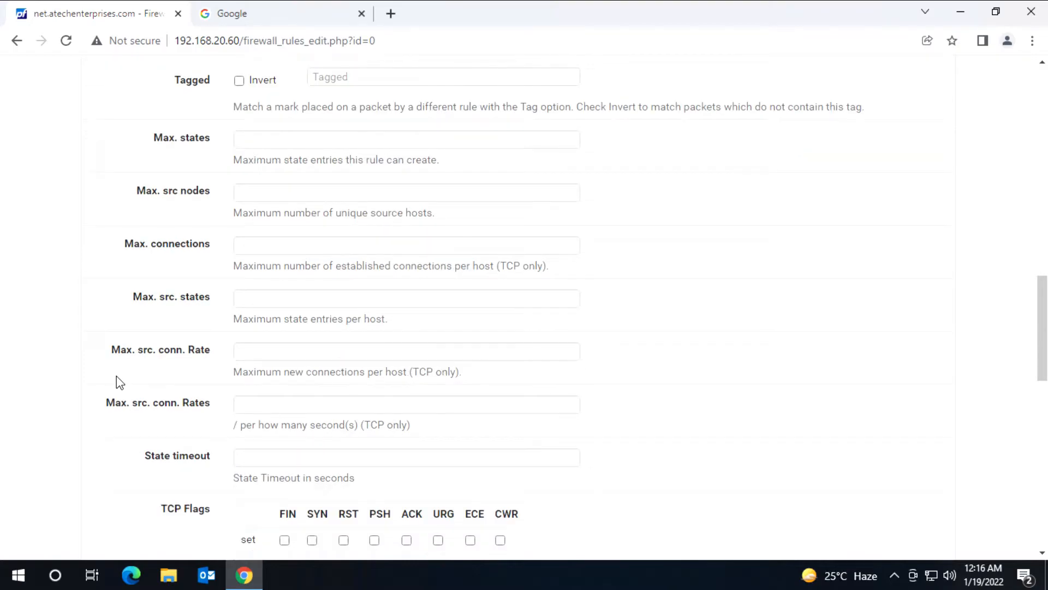
pyautogui.scroll(-5, 116, 376)
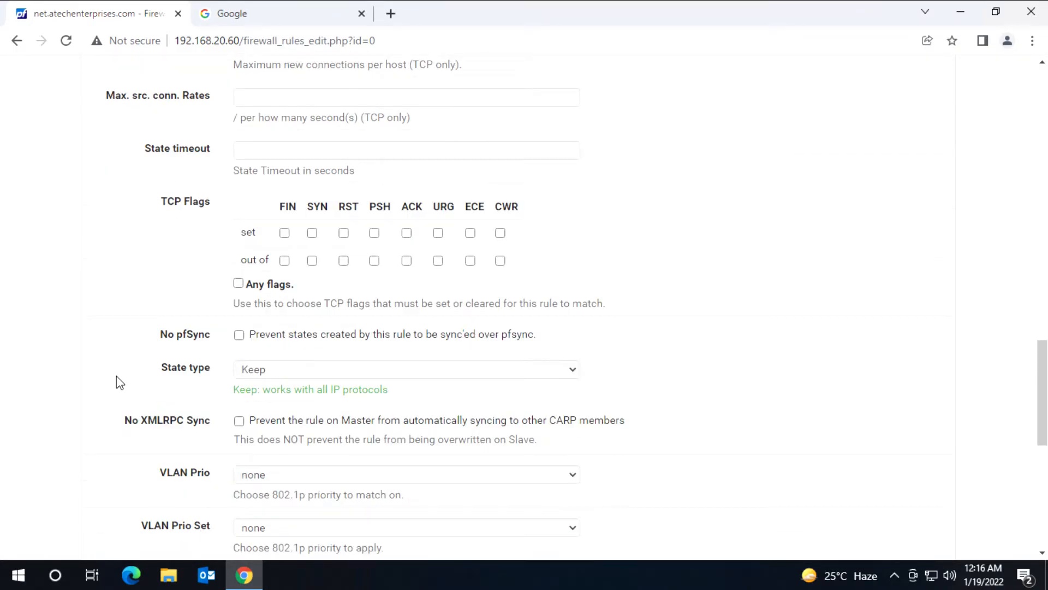
pyautogui.scroll(-5, 116, 376)
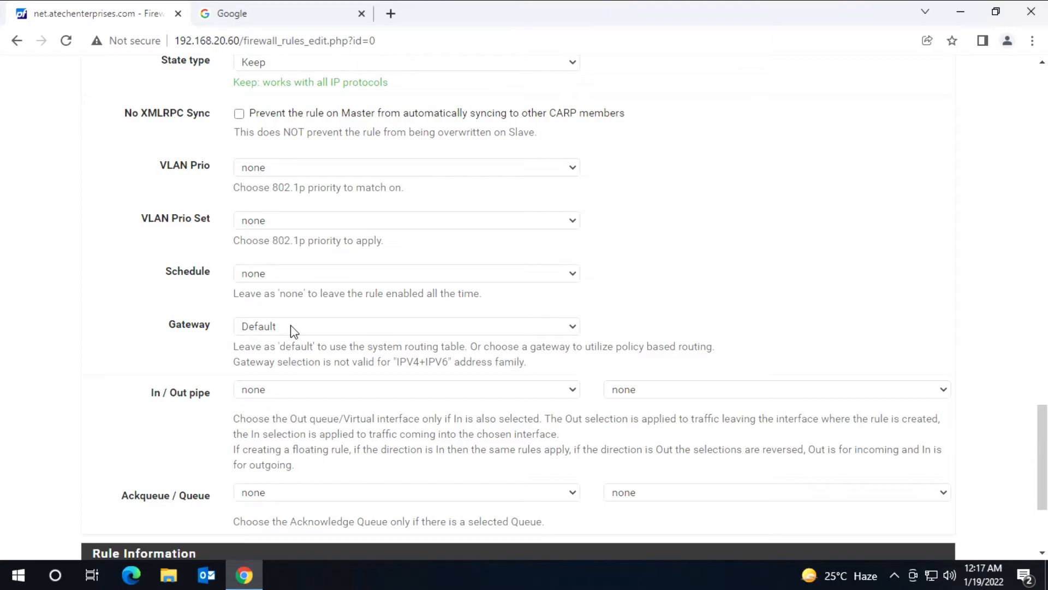
pyautogui.click(577, 327)
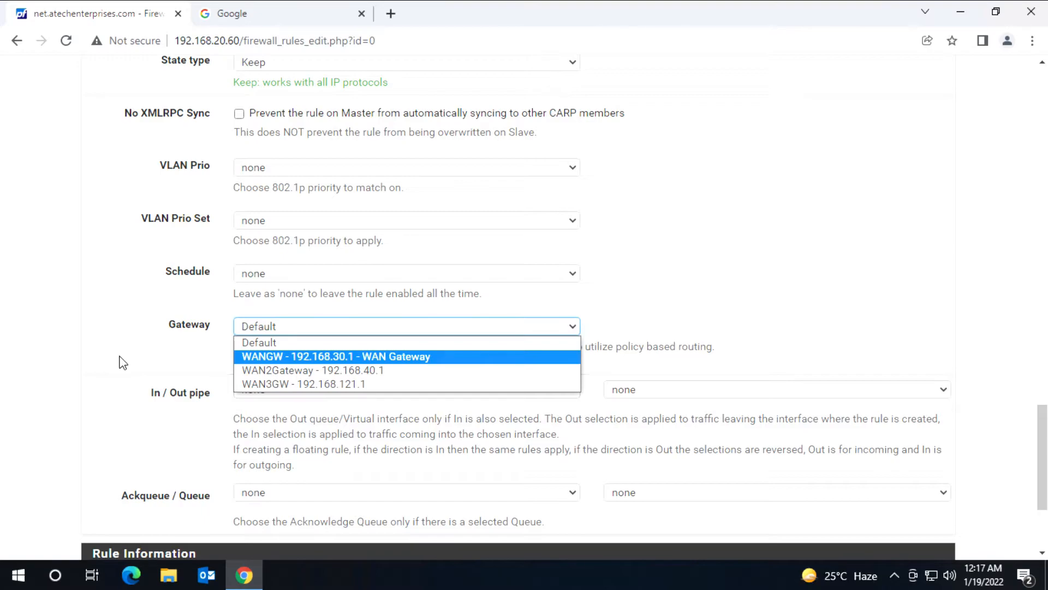
pyautogui.click(261, 343)
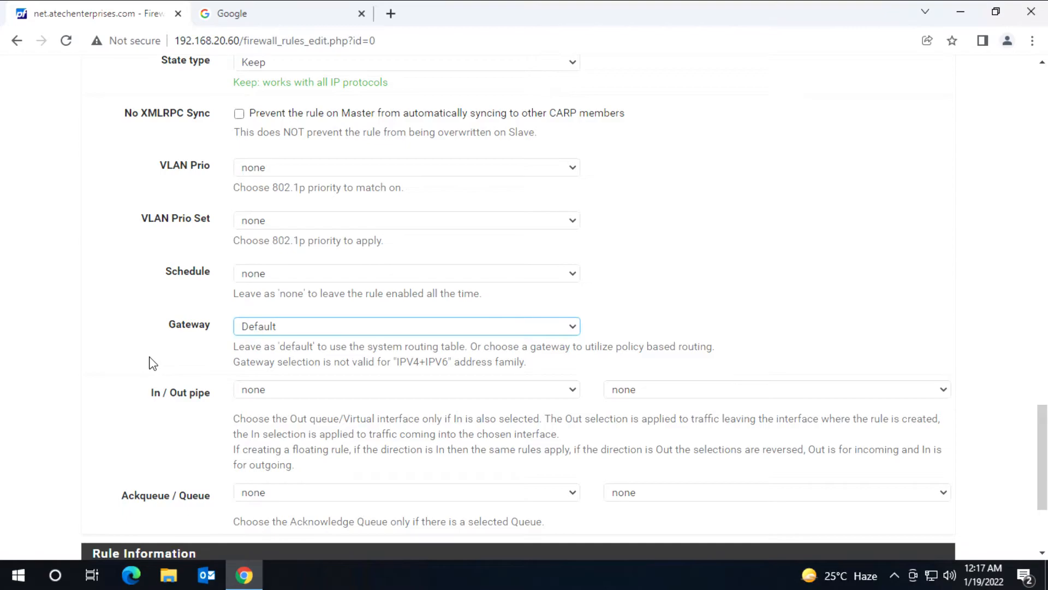
pyautogui.scroll(-3, 153, 364)
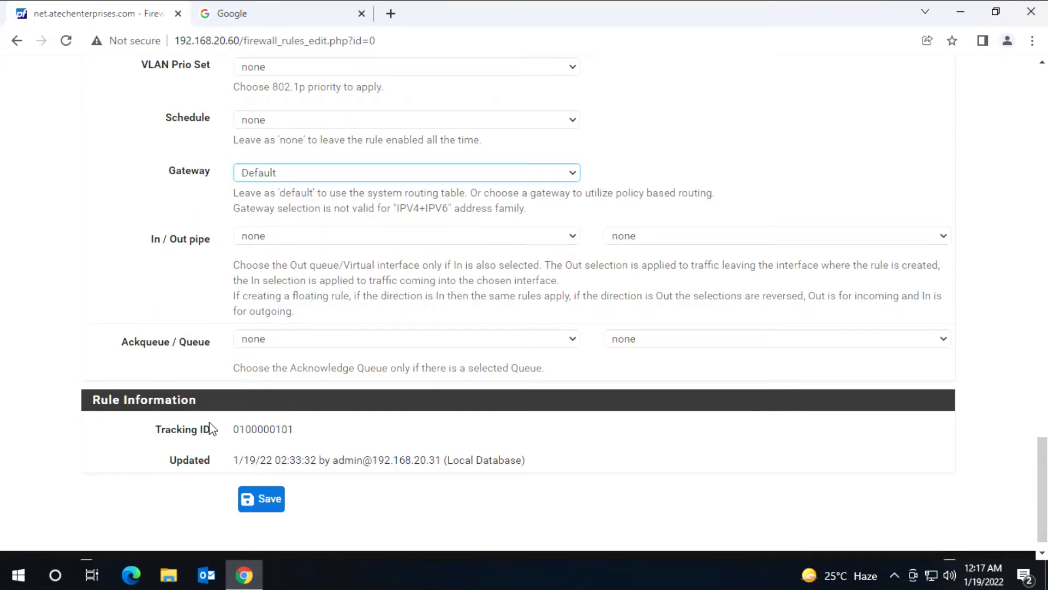
pyautogui.click(263, 505)
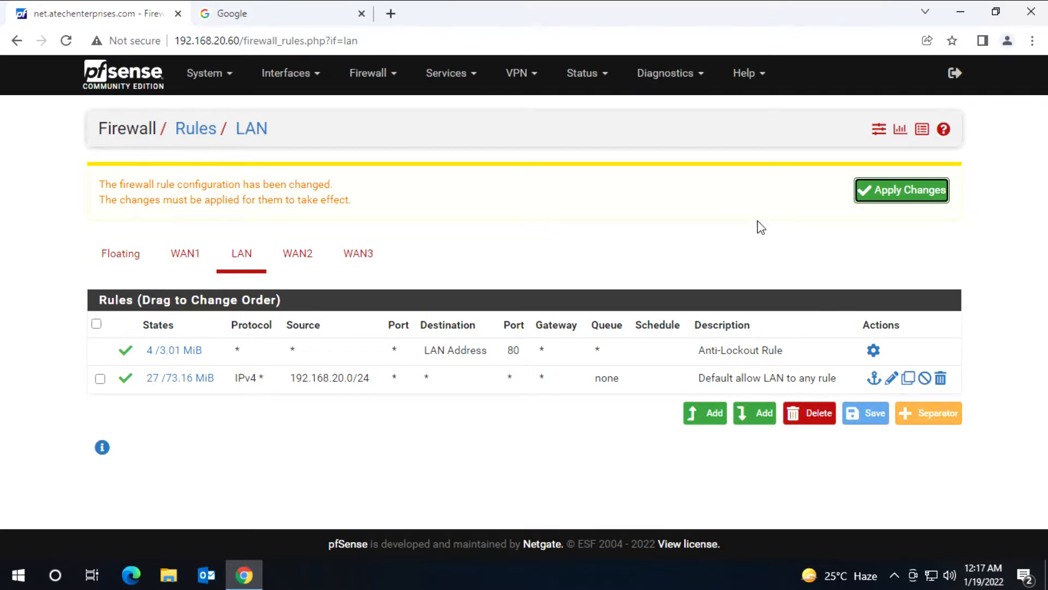
# Step: Apply the pending LAN firewall rule changes
pyautogui.click(918, 194)
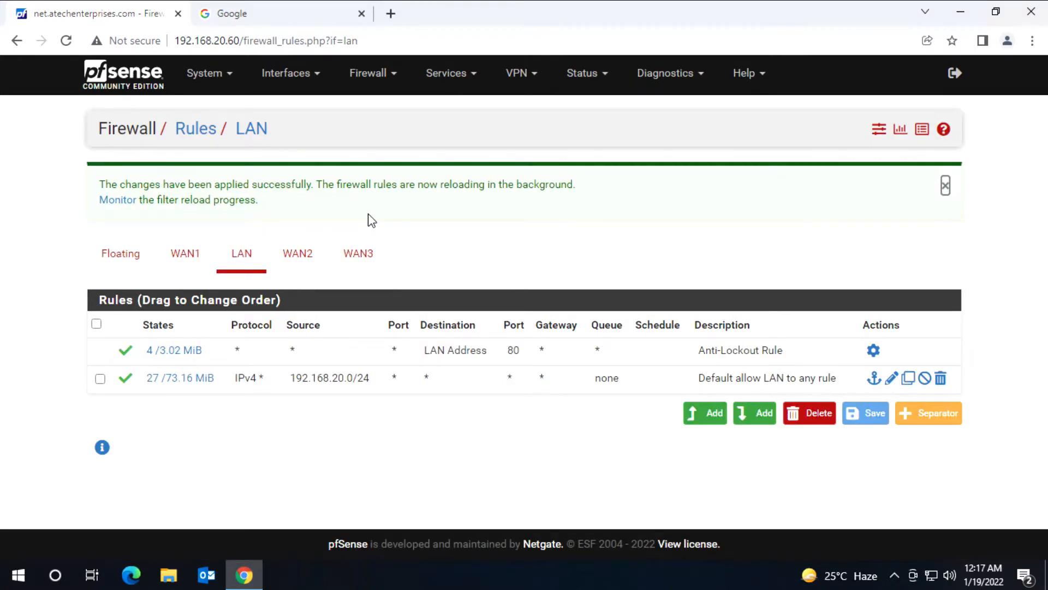
pyautogui.click(592, 76)
# Step: Review Status > Gateways: monitors 192.168.30.1, 192.168.40.1 and 192.168.121.1, all Online
pyautogui.click(601, 271)
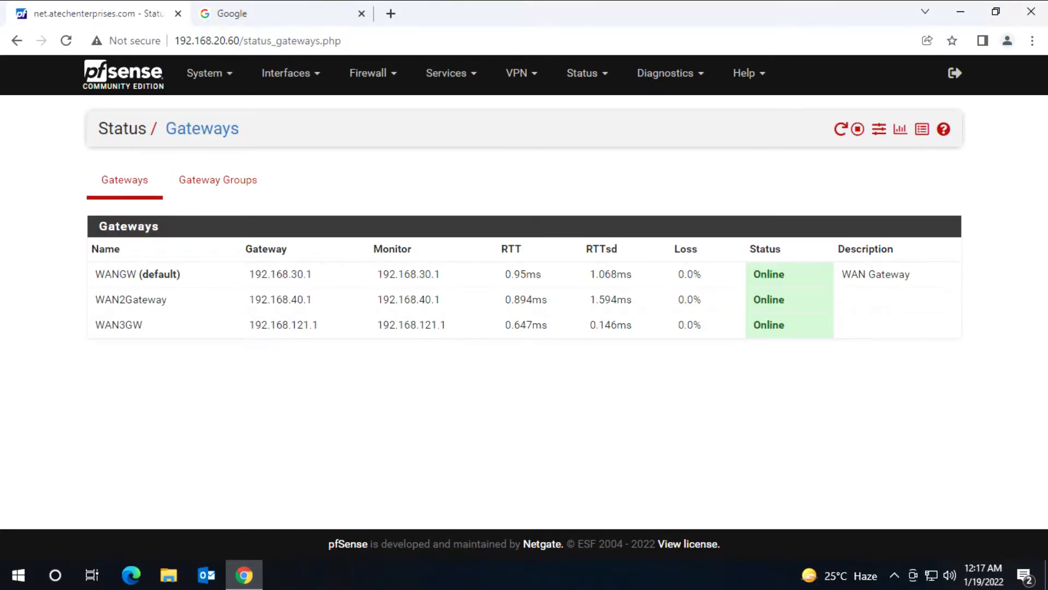
pyautogui.moveTo(103, 274); pyautogui.dragTo(267, 274)
pyautogui.click(150, 274)
pyautogui.moveTo(149, 274); pyautogui.dragTo(186, 276)
pyautogui.click(756, 274)
pyautogui.moveTo(772, 274); pyautogui.dragTo(765, 324)
pyautogui.click(763, 356)
pyautogui.moveTo(376, 274); pyautogui.dragTo(443, 277)
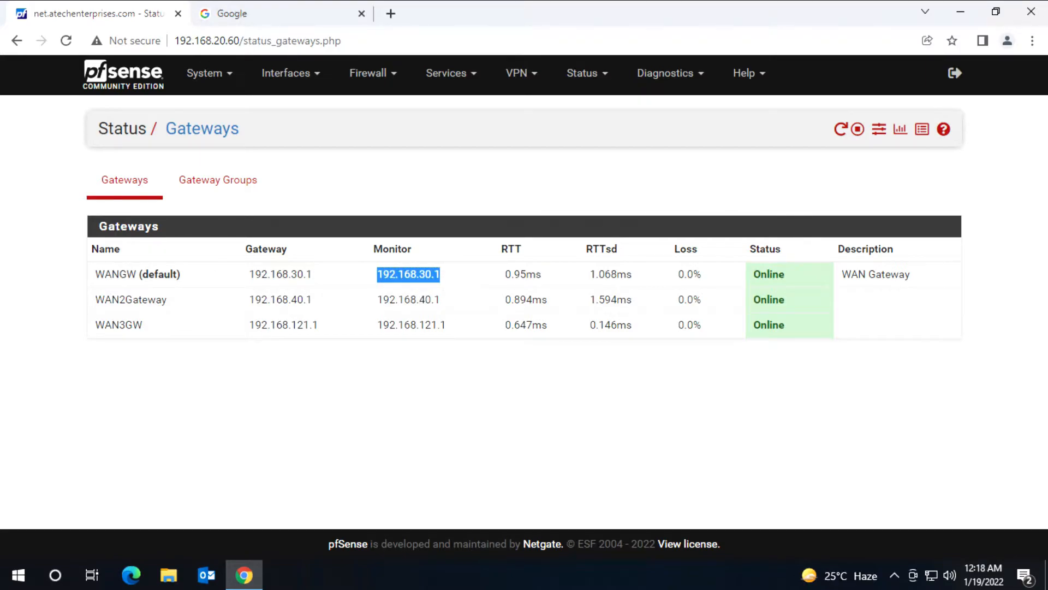
pyautogui.moveTo(377, 299); pyautogui.dragTo(451, 298)
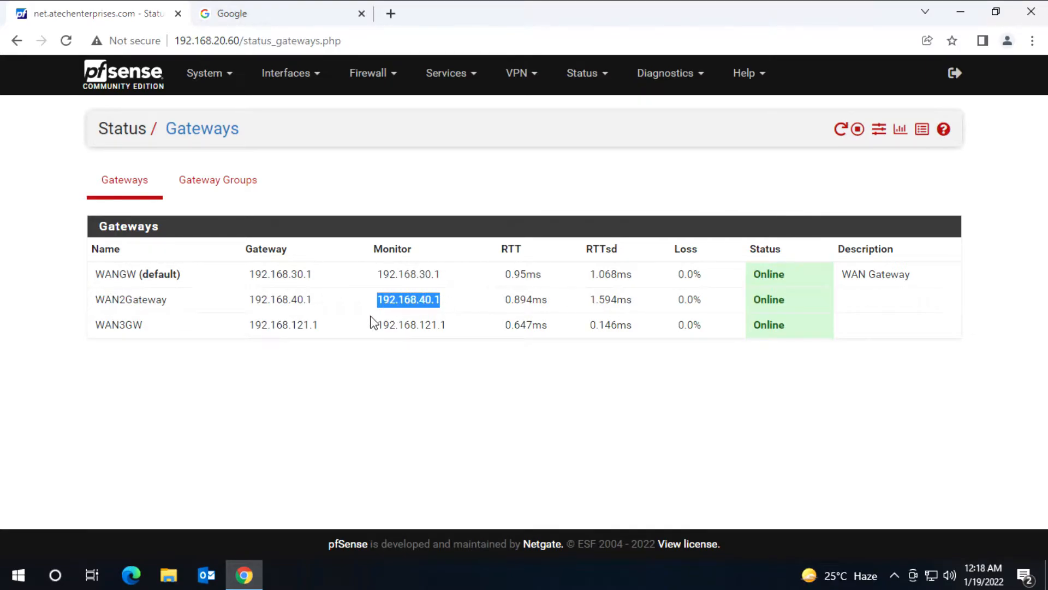
pyautogui.moveTo(376, 324); pyautogui.dragTo(437, 325)
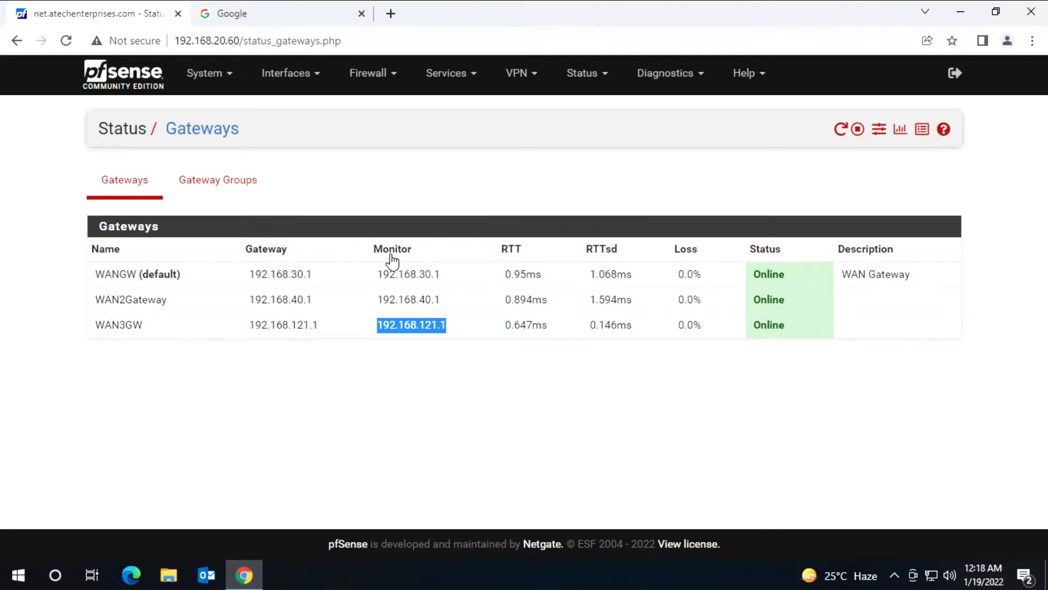
pyautogui.click(205, 76)
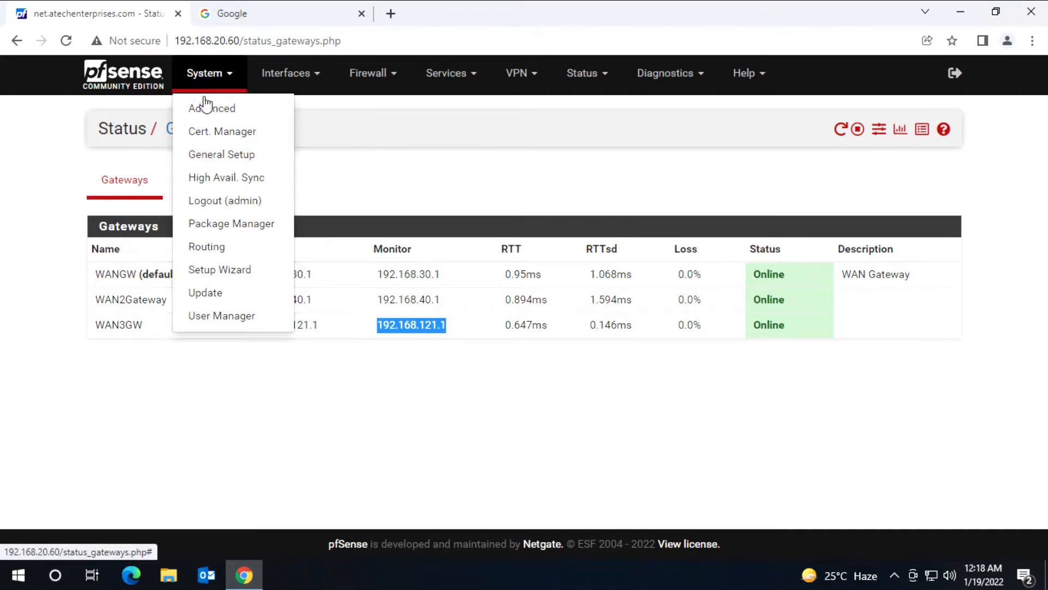
# Step: Open the routing gateways list and point out WANGW's current monitor IP 192.168.30.1
pyautogui.click(217, 251)
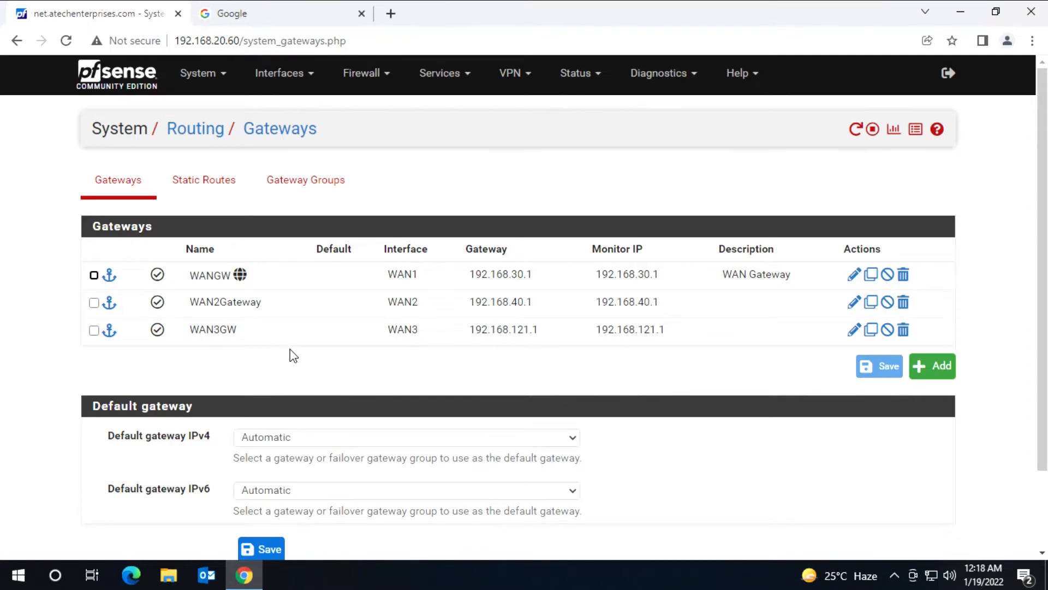
pyautogui.moveTo(661, 274); pyautogui.dragTo(595, 275)
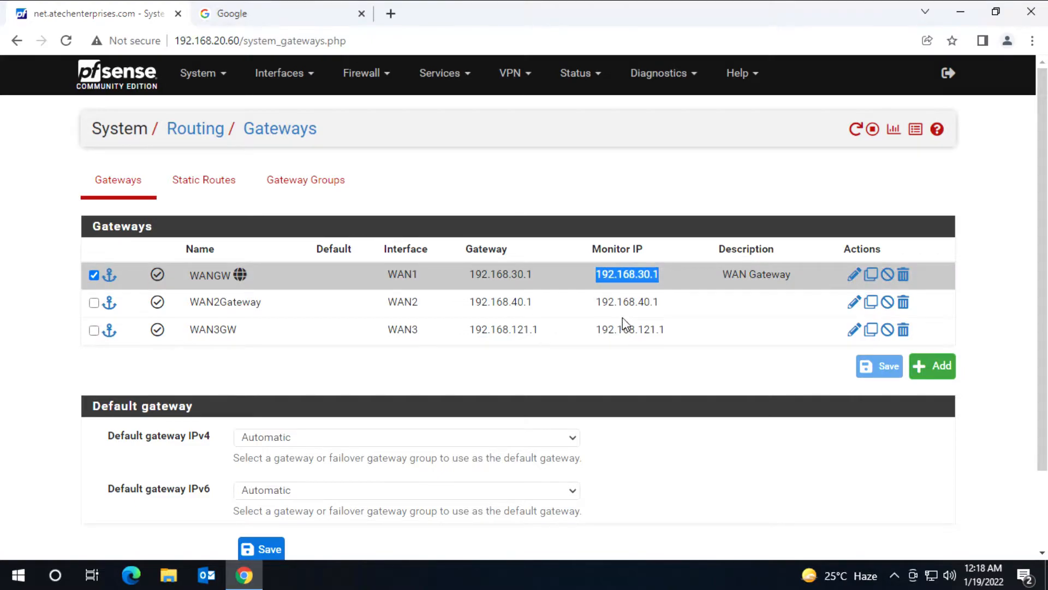
pyautogui.click(625, 302)
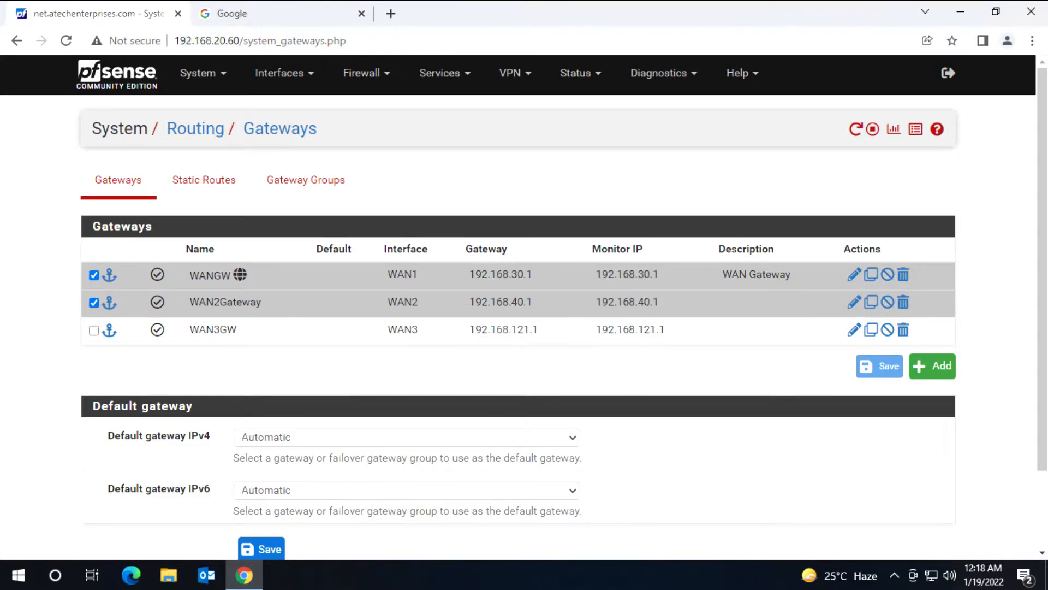
pyautogui.click(630, 296)
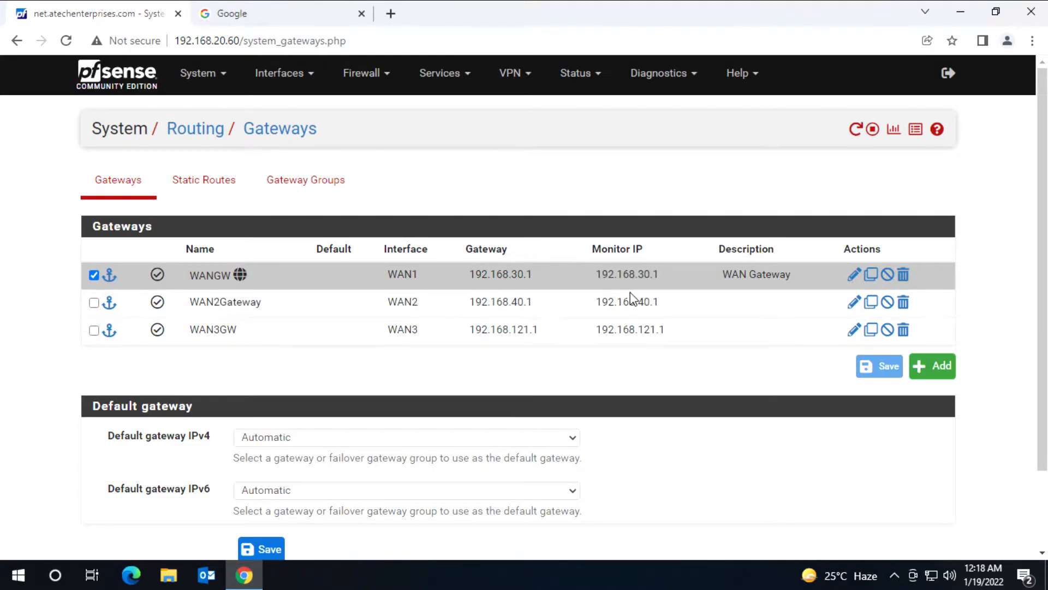
pyautogui.click(627, 275)
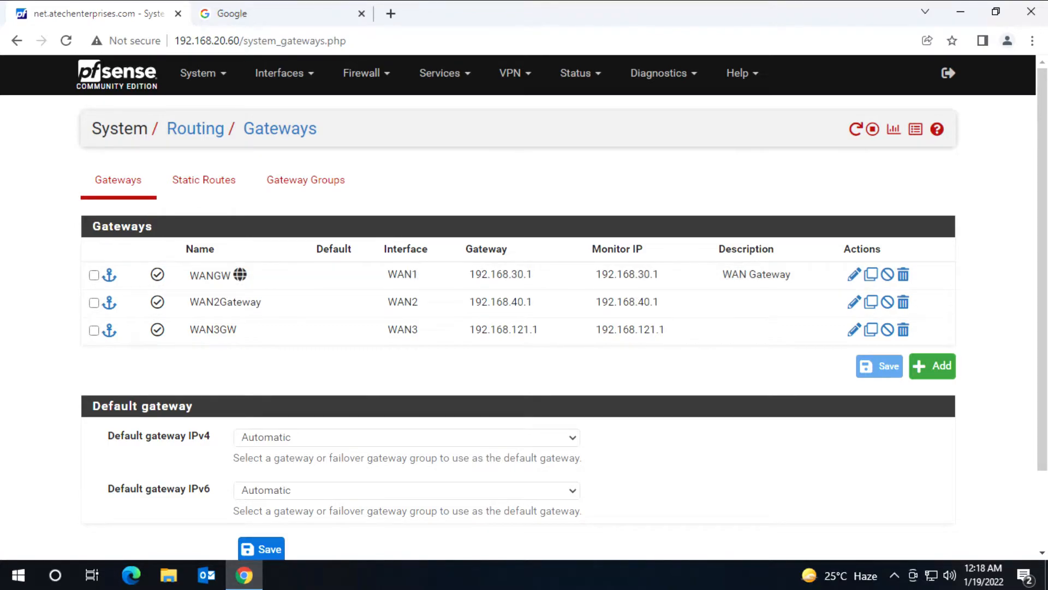
# Step: Set WANGW's Monitor IP to 1.1.1.1 and save it
pyautogui.click(854, 275)
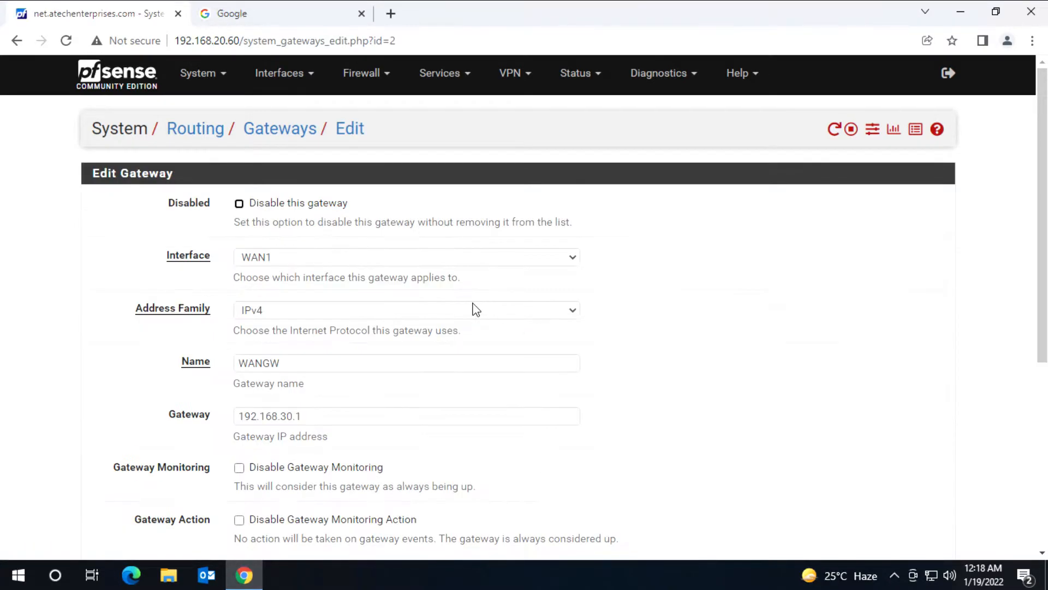
pyautogui.scroll(-3, 518, 305)
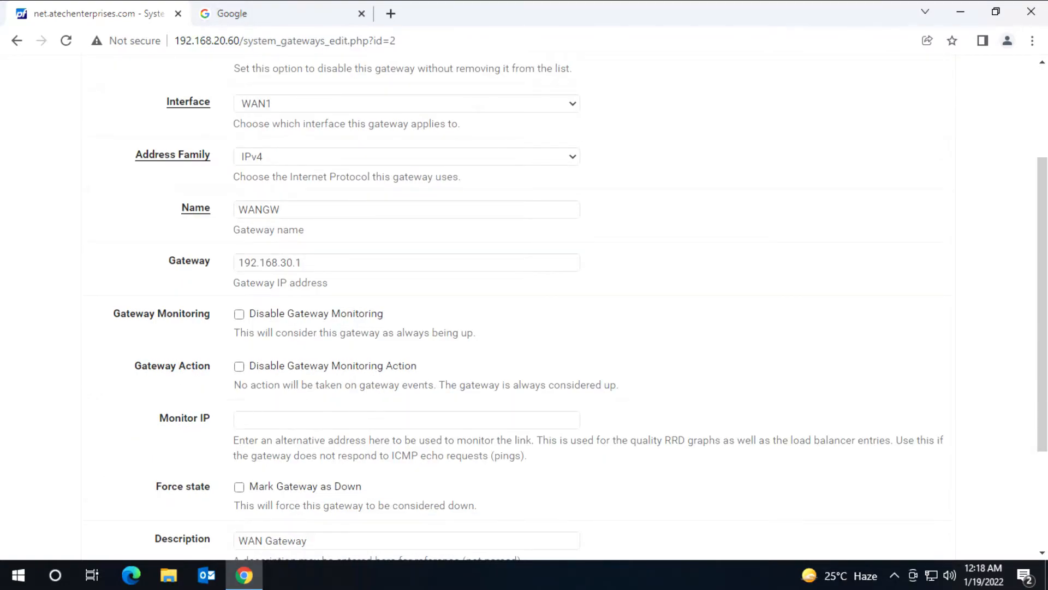
pyautogui.click(407, 420)
pyautogui.write('1.1.1.1')
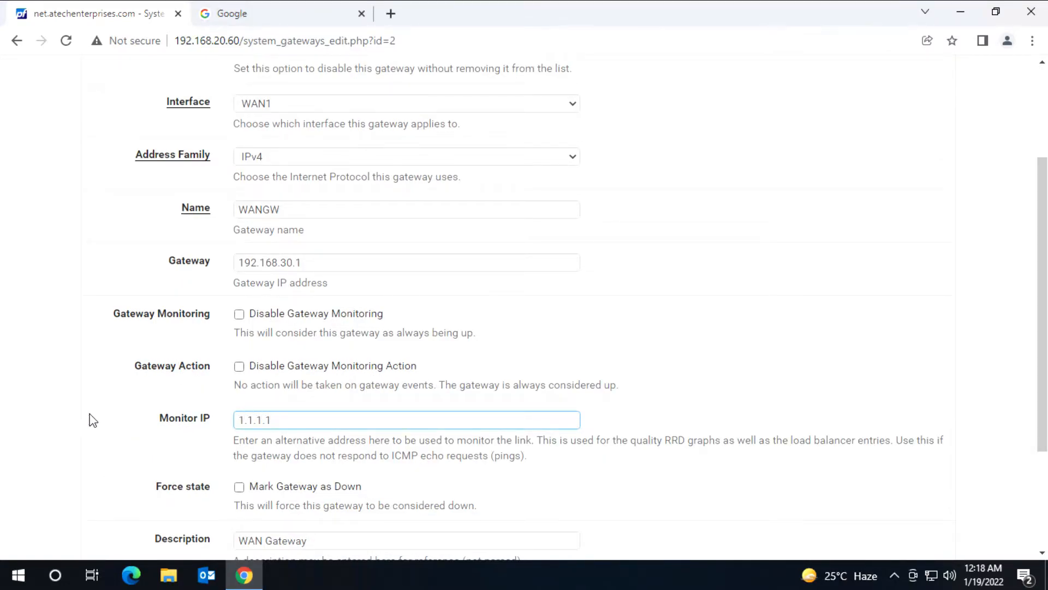
pyautogui.scroll(-3, 120, 423)
pyautogui.click(270, 488)
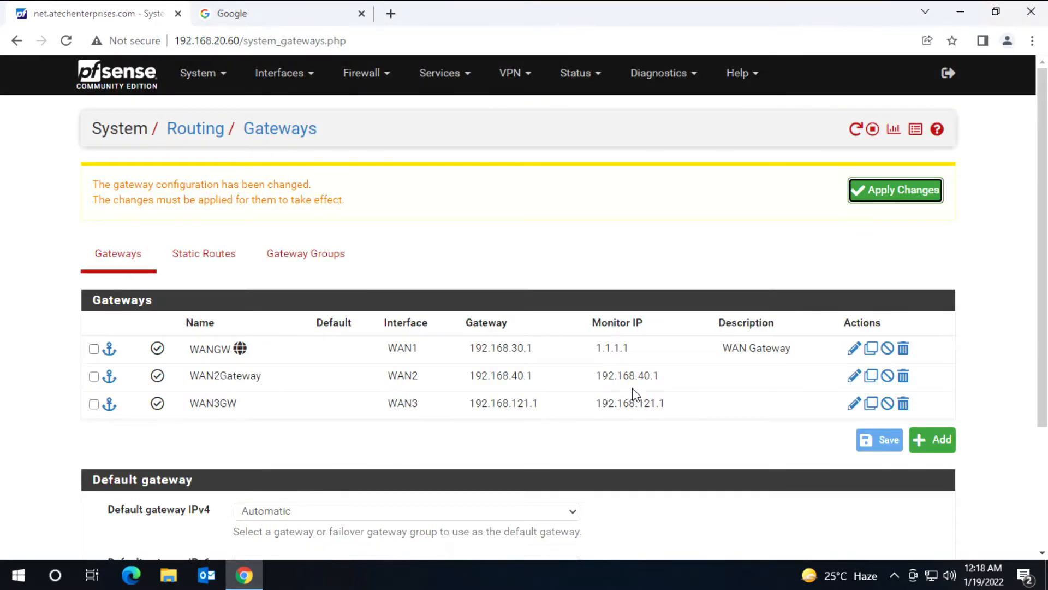
# Step: Set WAN2Gateway's Monitor IP to 8.8.8.8 and save it
pyautogui.click(854, 378)
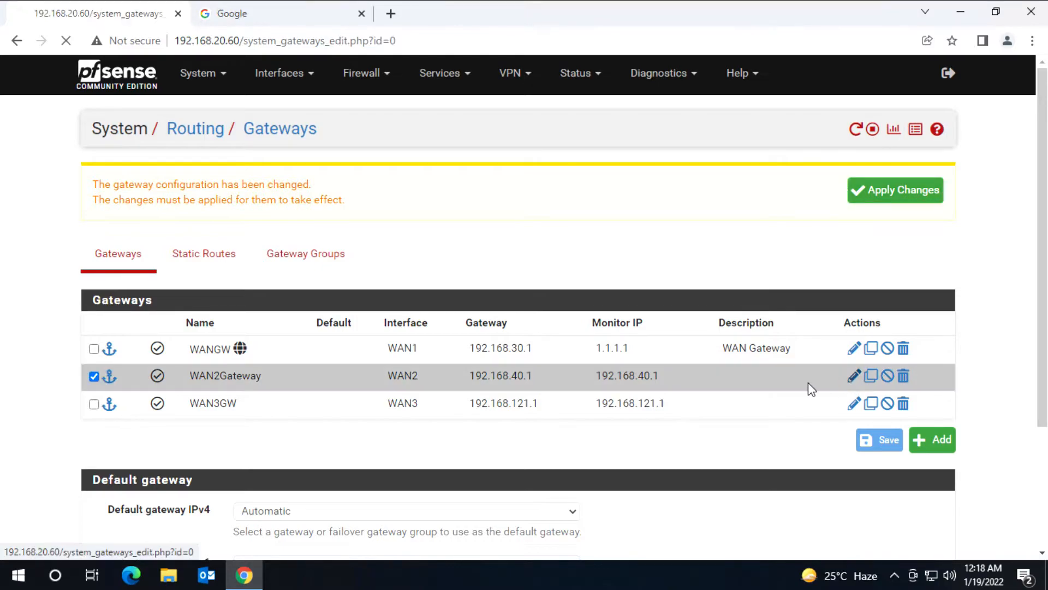
pyautogui.scroll(-3, 483, 404)
pyautogui.scroll(-1, 346, 412)
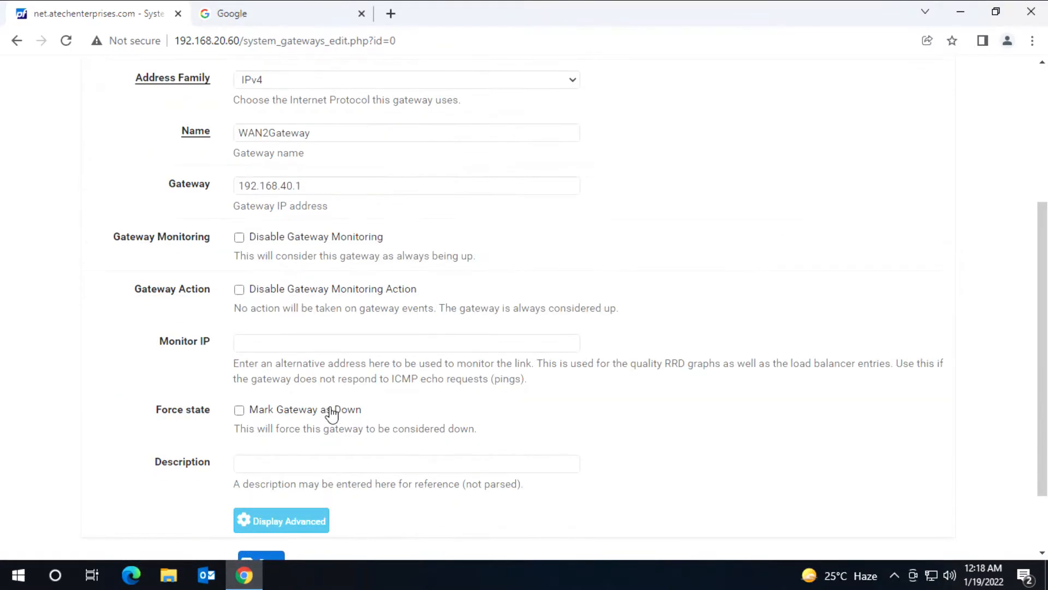
pyautogui.click(273, 343)
pyautogui.write('8.8.8.8')
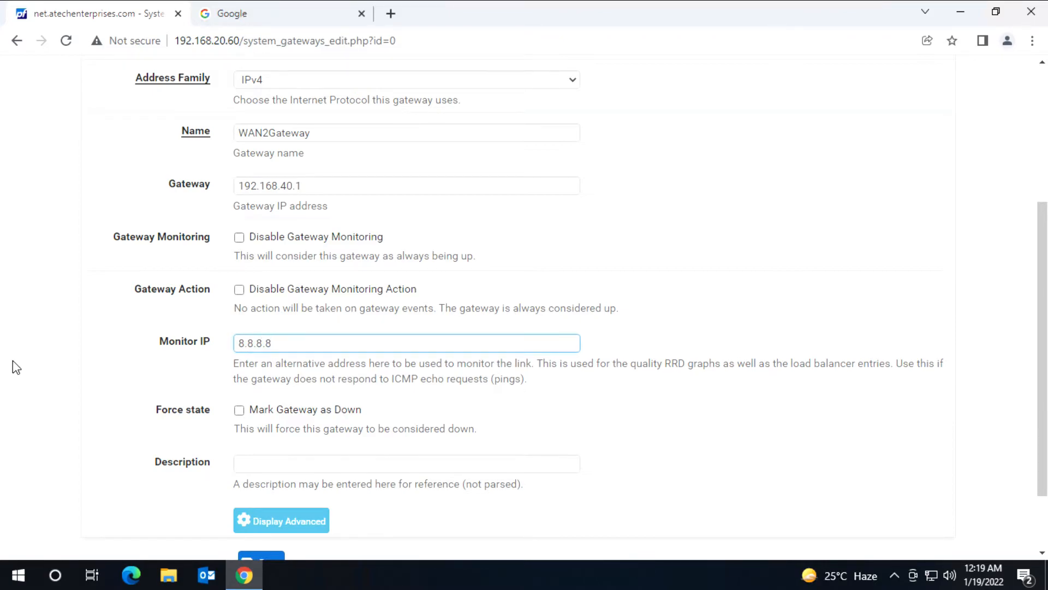
pyautogui.scroll(-1, 12, 363)
pyautogui.click(261, 486)
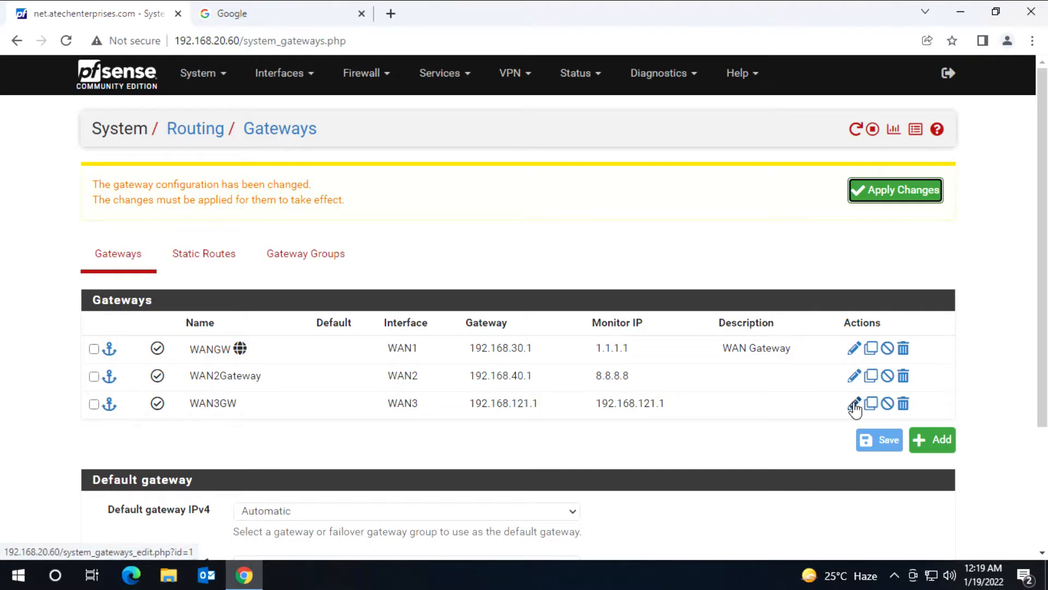
# Step: Set WAN3GW's Monitor IP to 8.8.4.4 and save it
pyautogui.click(854, 404)
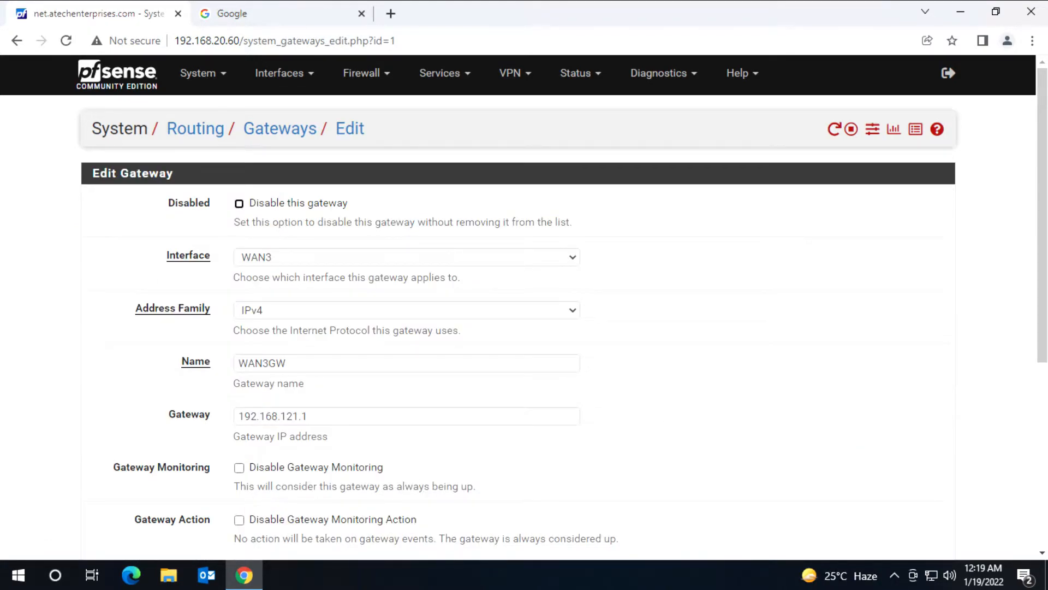
pyautogui.scroll(-3, 406, 327)
pyautogui.click(327, 419)
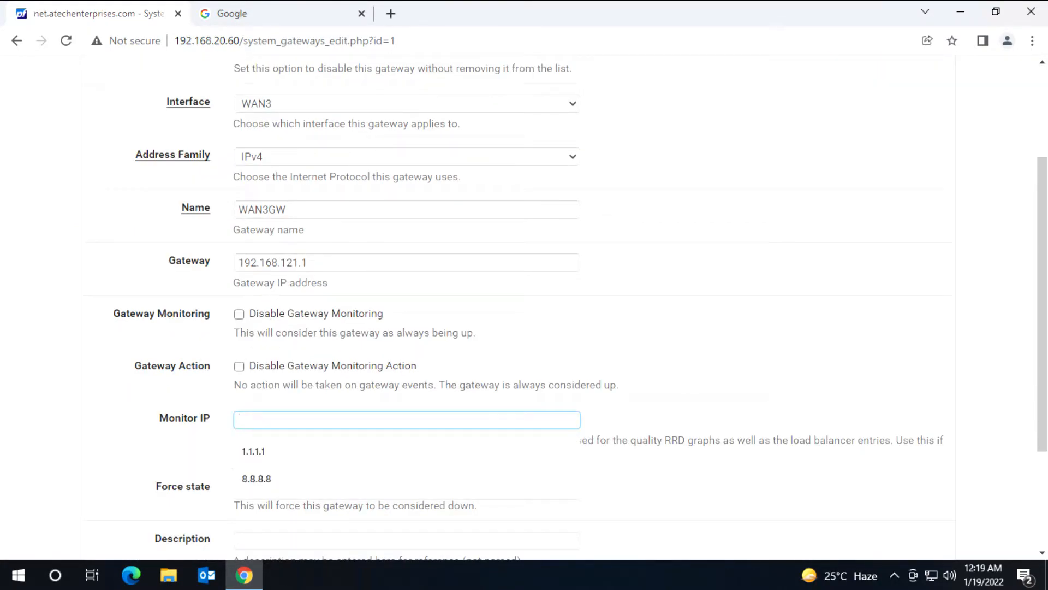
pyautogui.write('8.8.4.4')
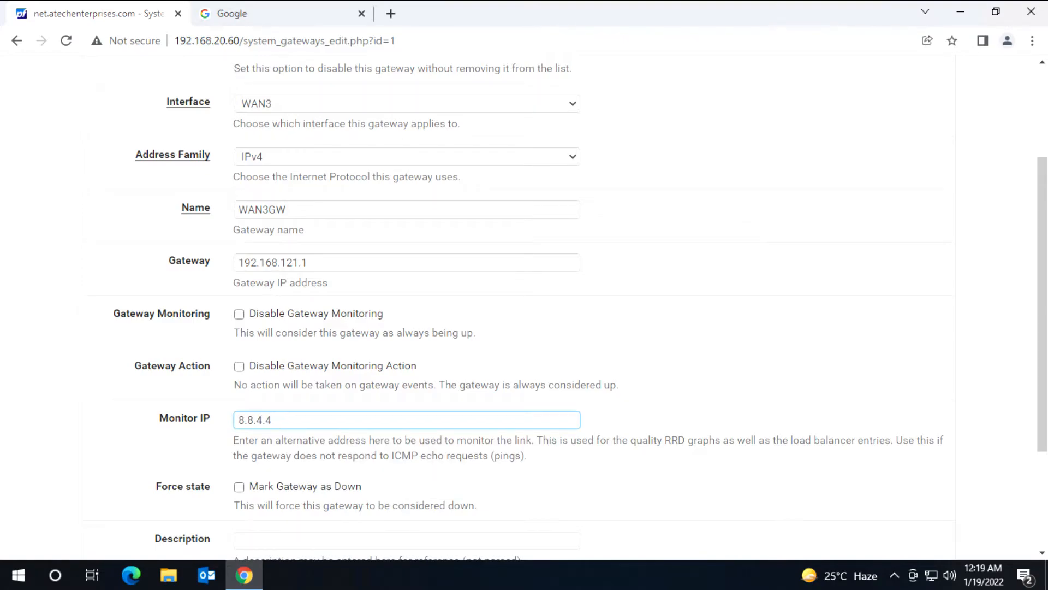
pyautogui.scroll(-3, 107, 448)
pyautogui.click(276, 496)
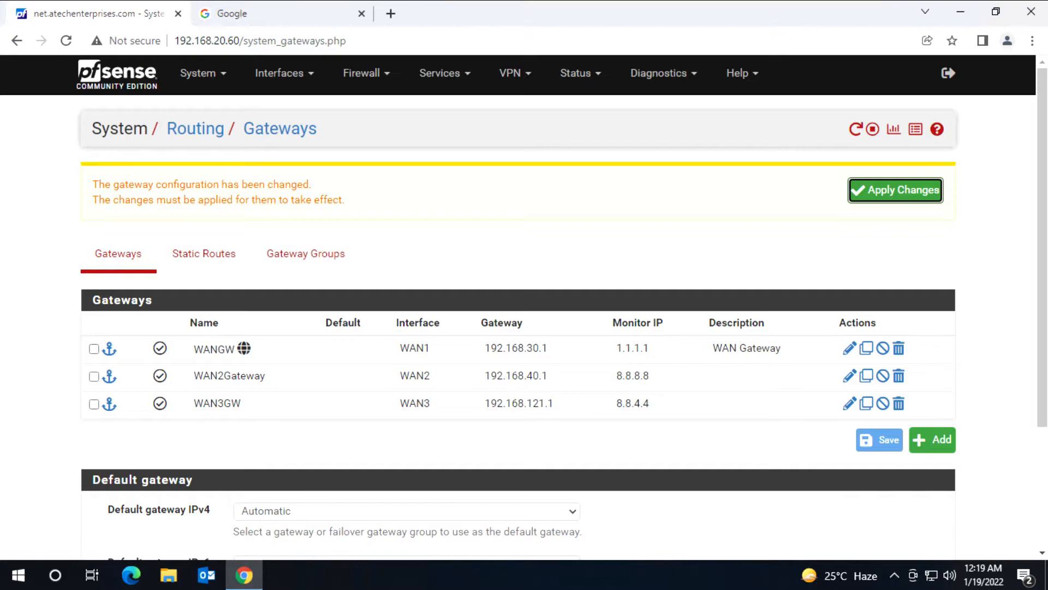
# Step: Apply the gateway changes and confirm on Status > Gateways that all three are Online
pyautogui.click(882, 189)
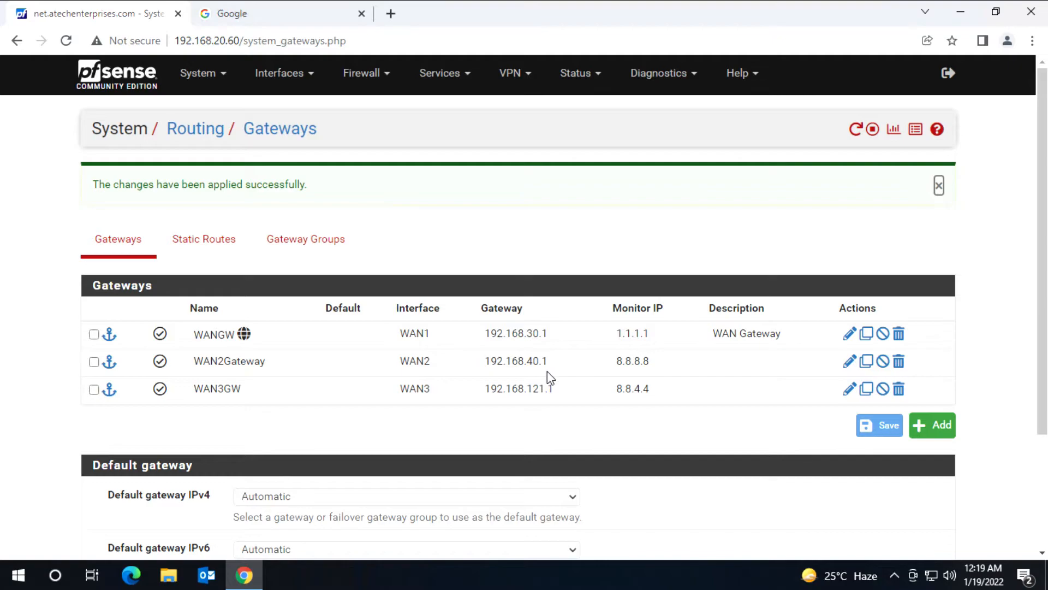
pyautogui.click(578, 74)
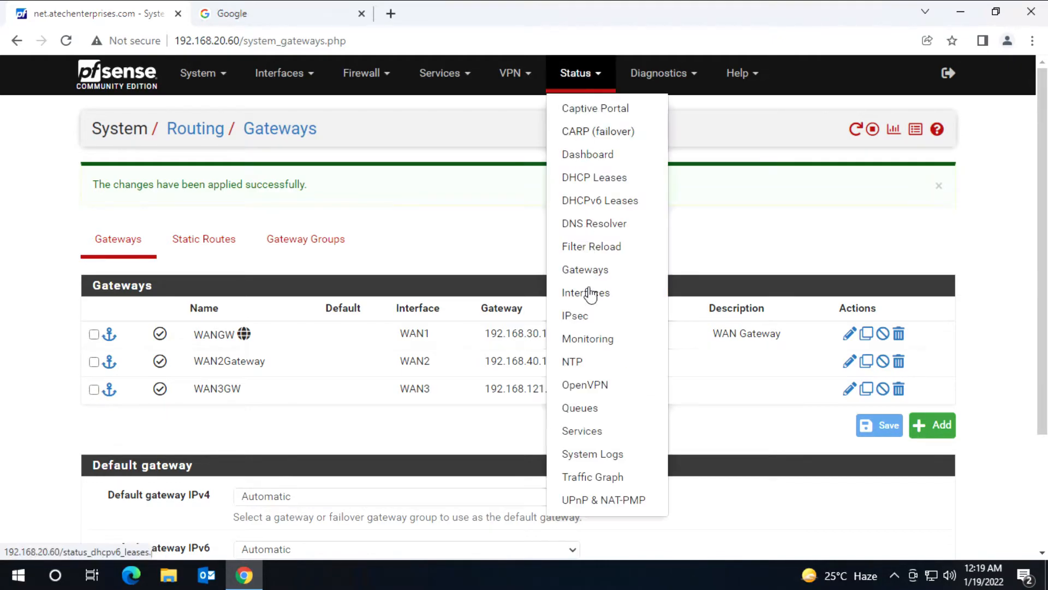
pyautogui.click(591, 271)
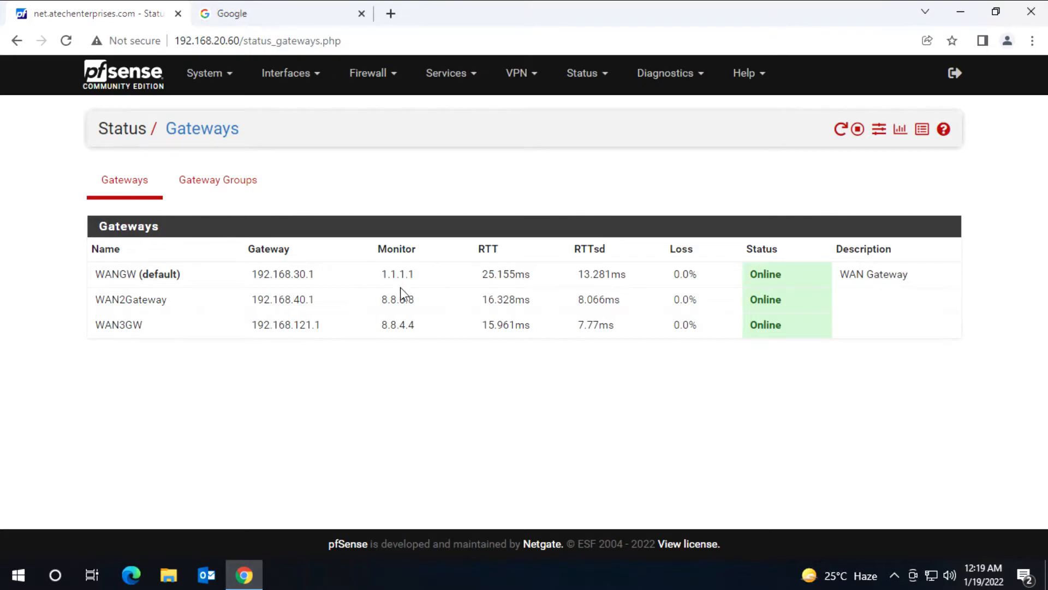
# Step: Go to System > Routing and open the Gateway Groups tab, which is still empty
pyautogui.click(212, 76)
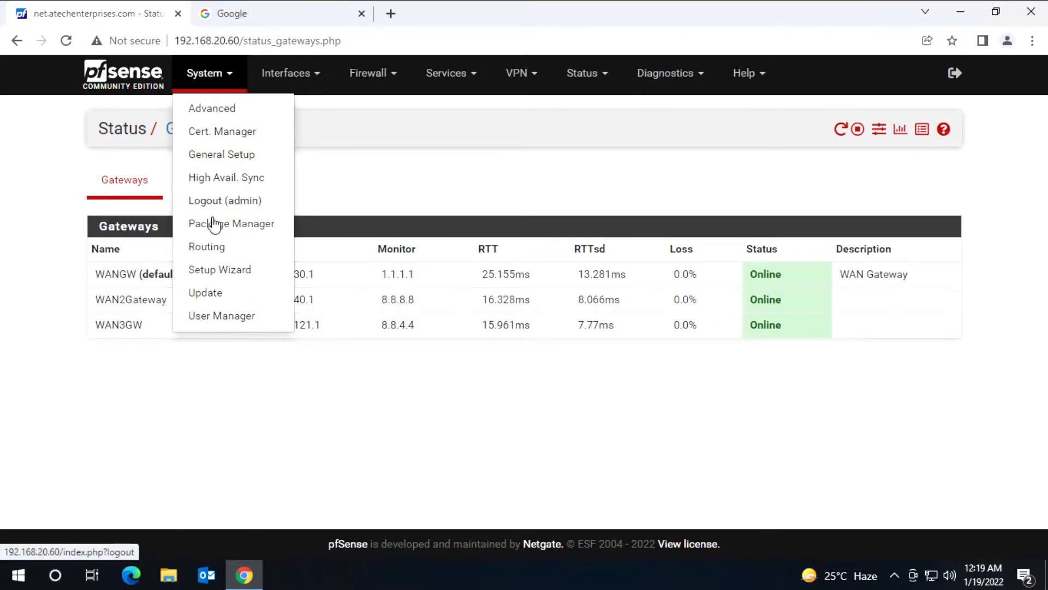
pyautogui.click(214, 246)
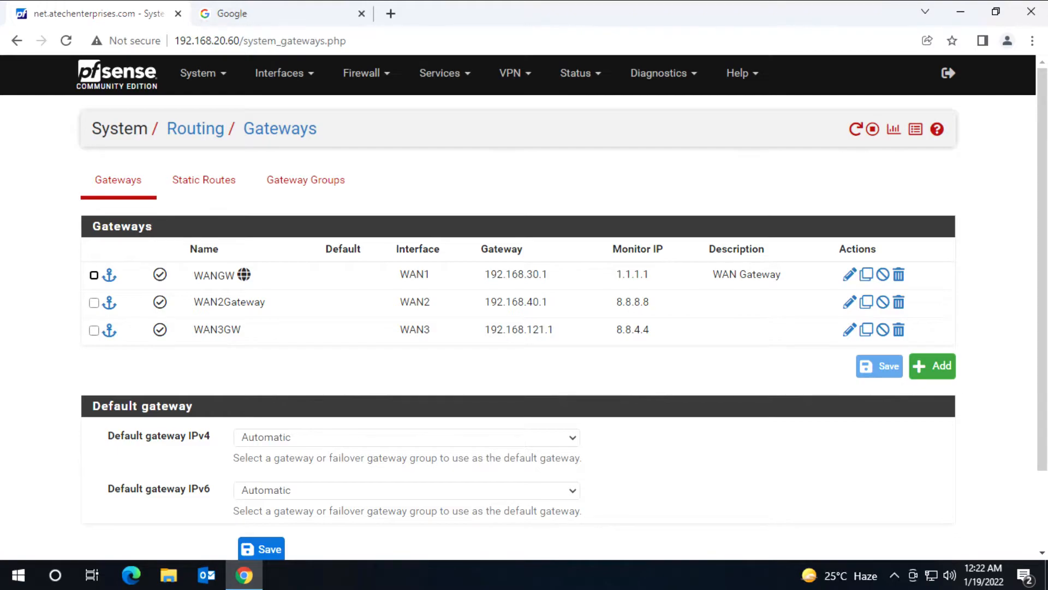
pyautogui.click(207, 71)
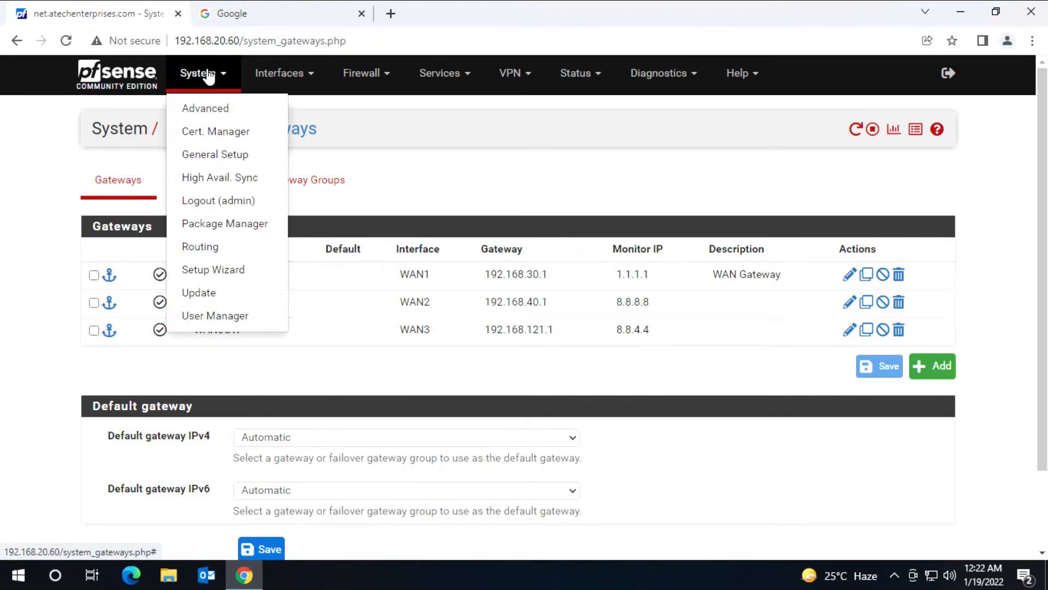
pyautogui.click(200, 246)
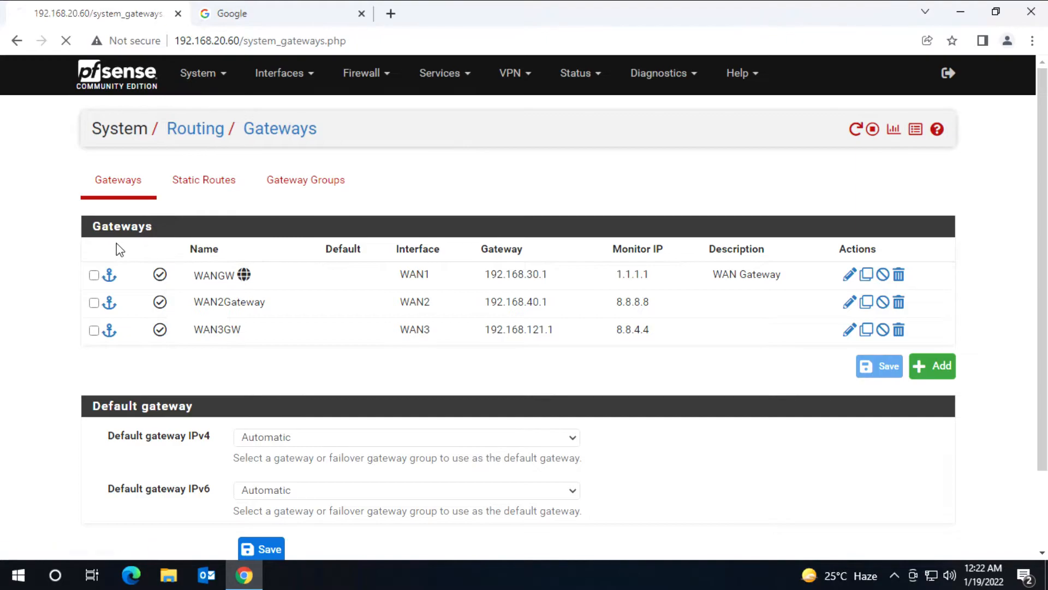
pyautogui.click(301, 186)
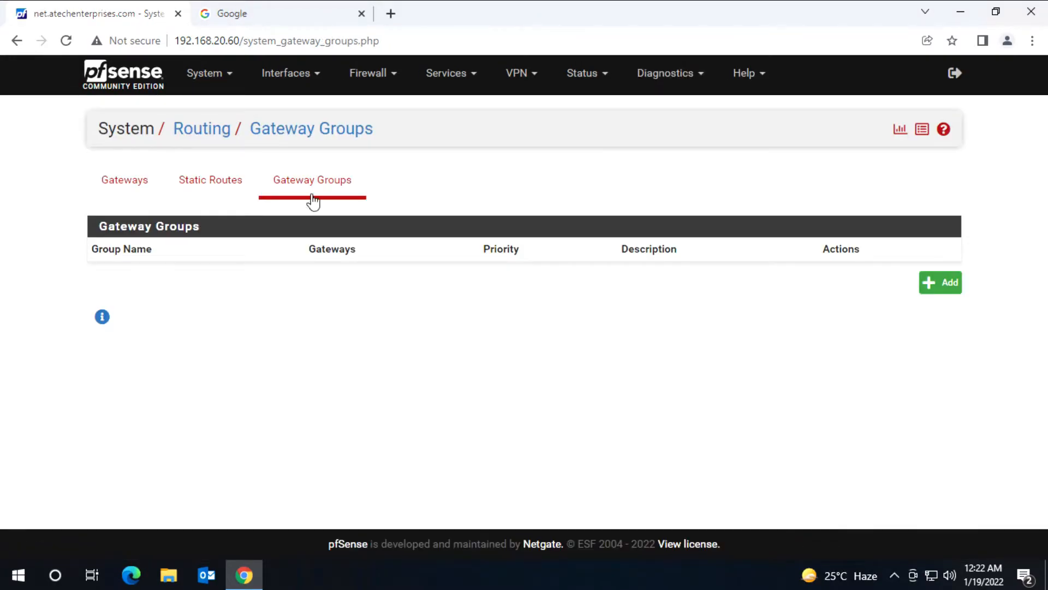
# Step: Create a new gateway group named 'Fail Over and Load balancing'
pyautogui.click(934, 291)
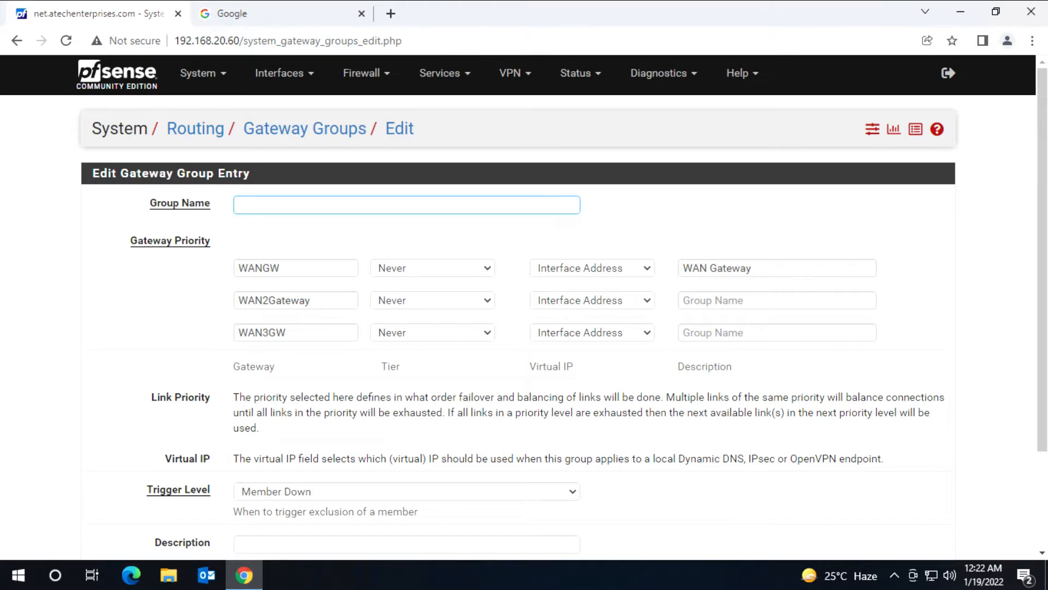
pyautogui.write('Fail Over and Load ba')
pyautogui.write('lancing')
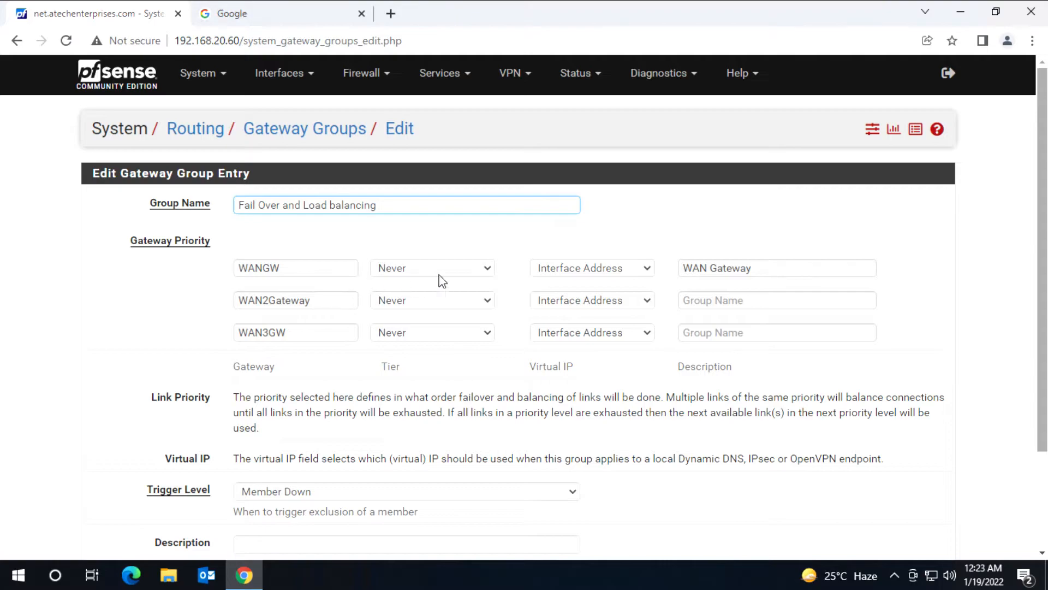
# Step: Set WANGW to Tier 1, WAN2Gateway to Tier 2 and WAN3GW to Tier 3
pyautogui.click(487, 268)
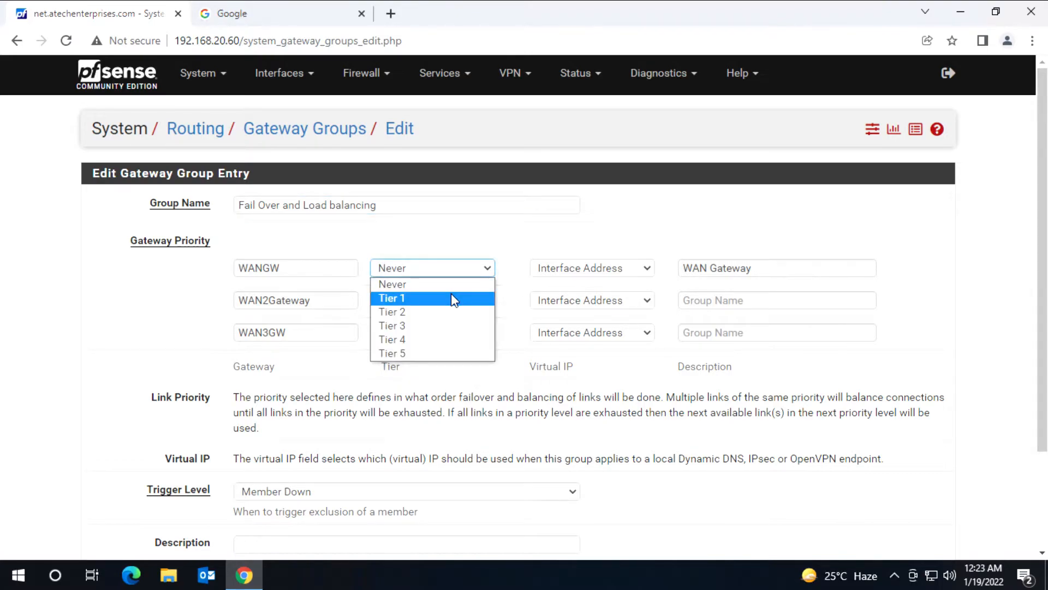
pyautogui.click(452, 298)
pyautogui.click(488, 301)
pyautogui.click(464, 330)
pyautogui.click(487, 333)
pyautogui.click(457, 362)
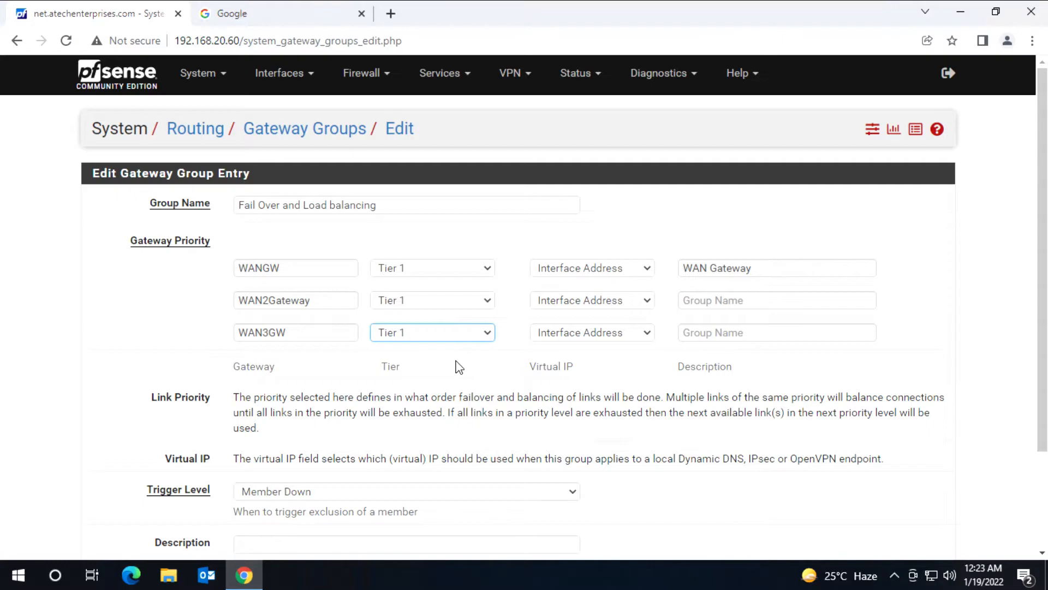
pyautogui.click(816, 240)
pyautogui.click(487, 302)
pyautogui.click(437, 344)
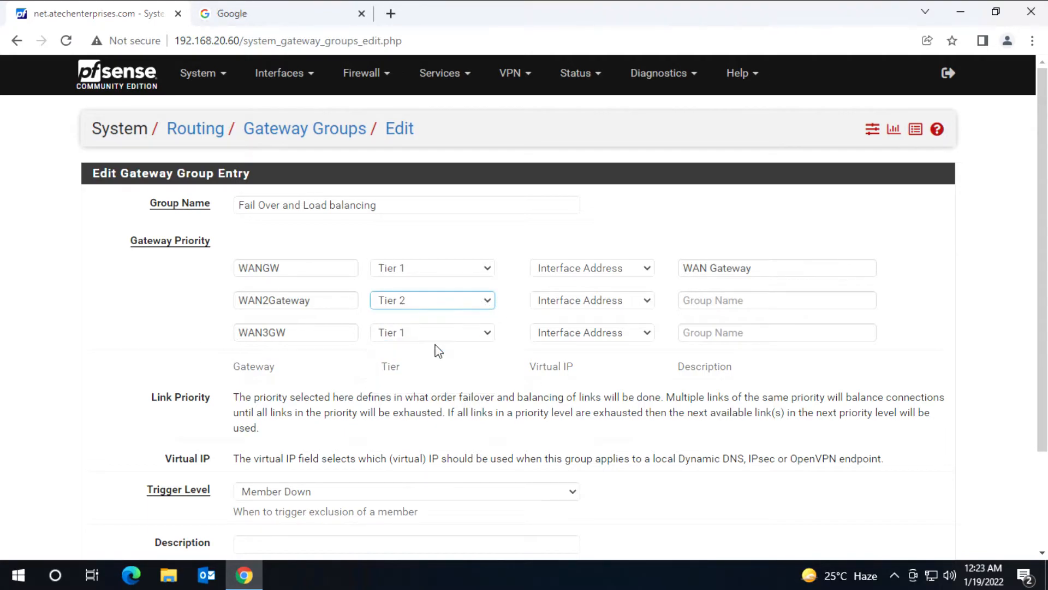
pyautogui.click(484, 334)
pyautogui.click(434, 389)
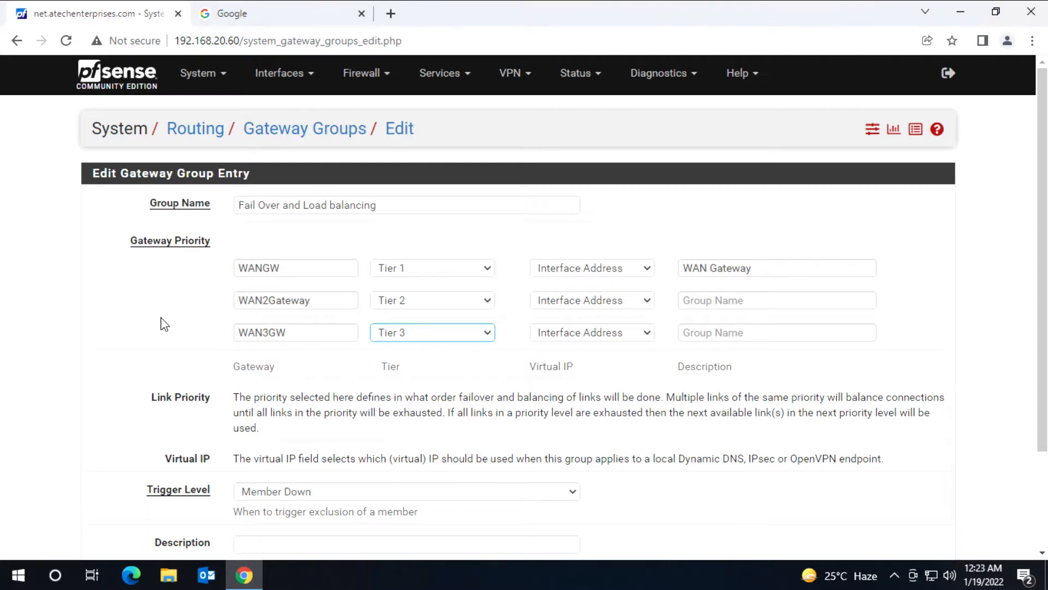
# Step: Enter the description 'FailOver' and try to save the gateway group
pyautogui.scroll(-2, 162, 328)
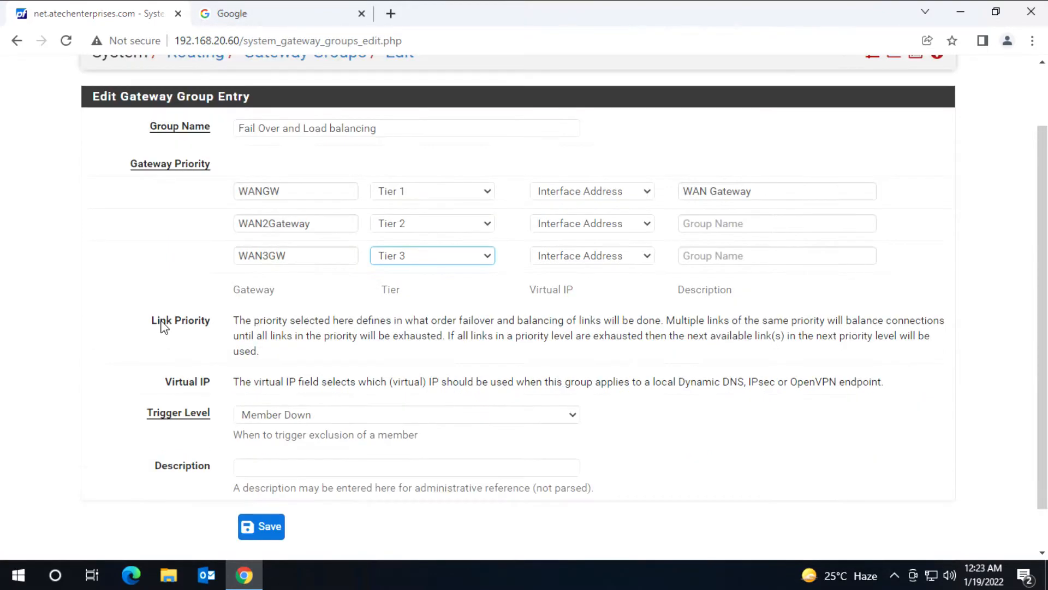
pyautogui.click(407, 467)
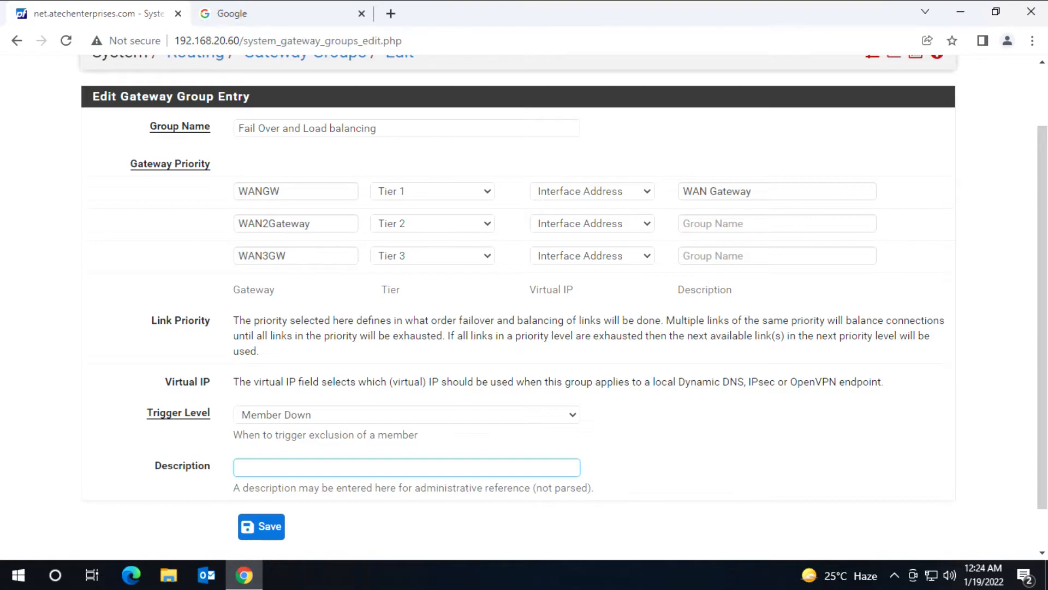
pyautogui.write('FailOver')
pyautogui.click(250, 528)
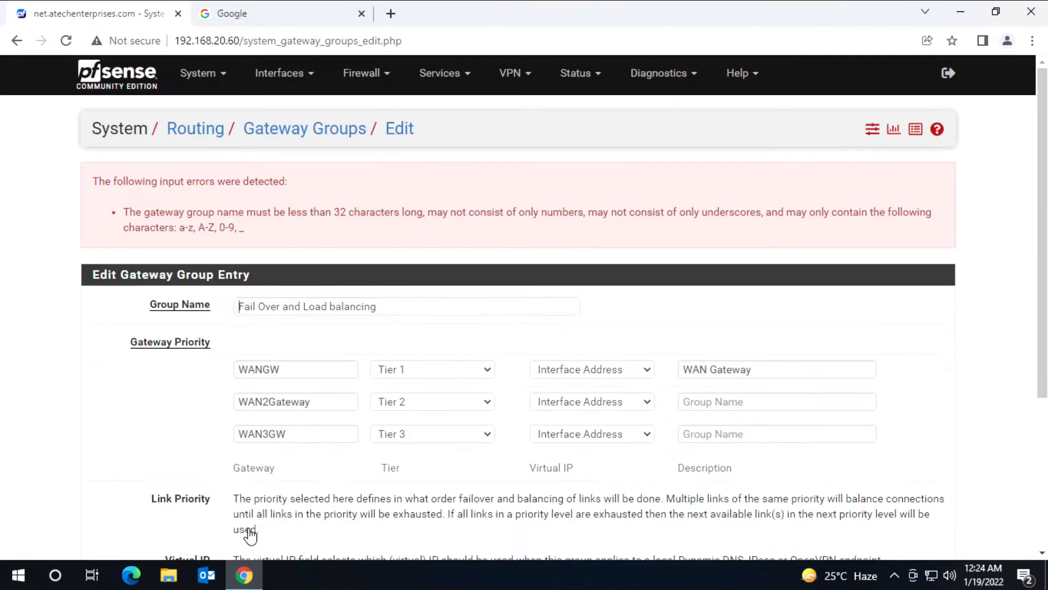
# Step: Rename the group to 'FailOver' after the name error and save it
pyautogui.hotkey('ctrl', 'a')
pyautogui.write('FailOver')
pyautogui.click(108, 417)
pyautogui.scroll(-3, 107, 416)
pyautogui.click(254, 538)
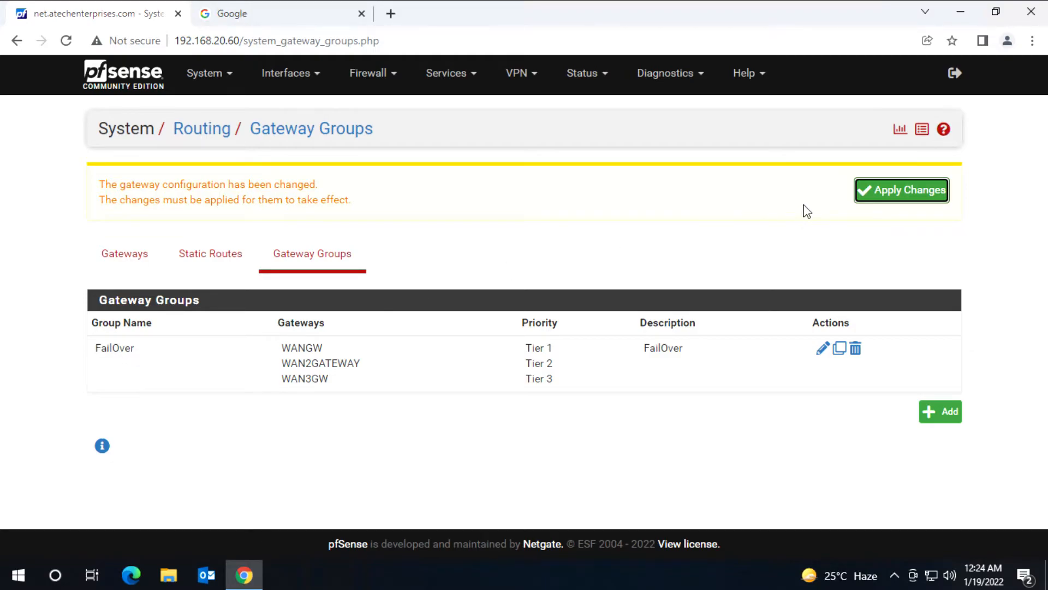
# Step: Apply the FailOver gateway group changes and switch to the Google browser tab
pyautogui.click(910, 192)
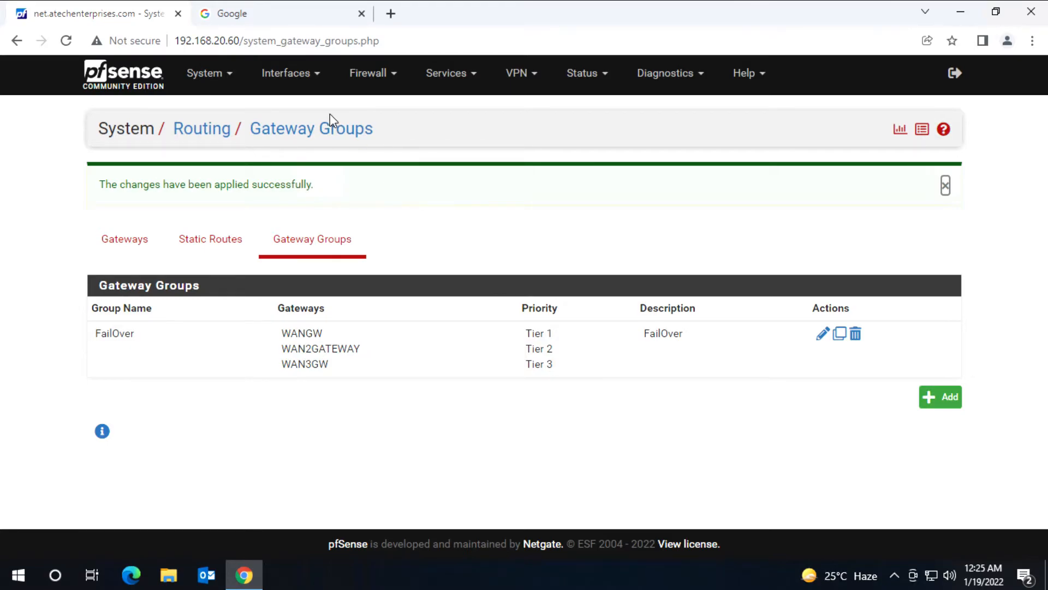
pyautogui.click(273, 16)
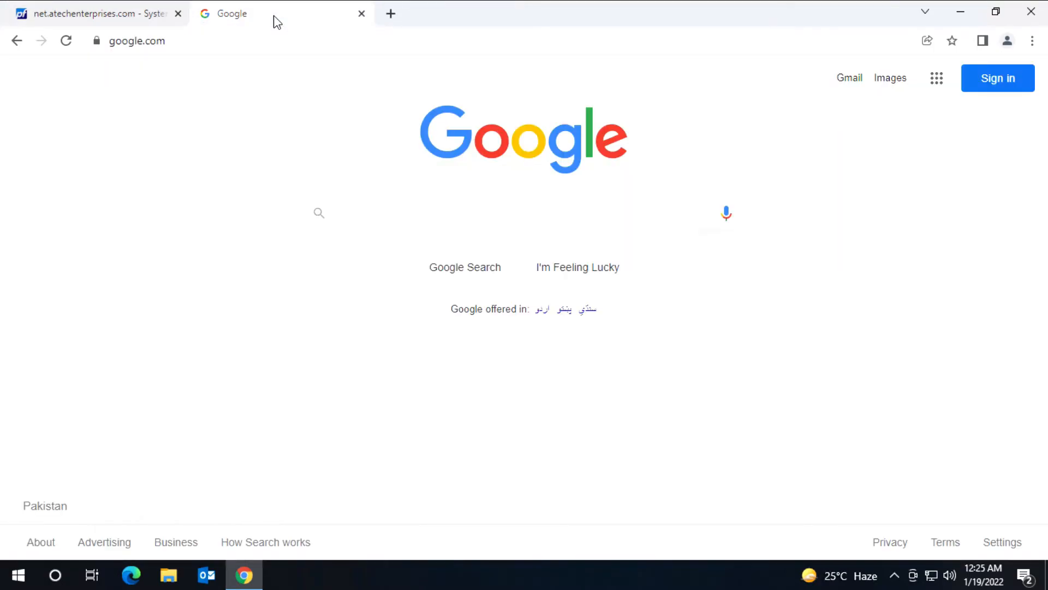
# Step: Run a Google search for 'pfsense', then return to the pfSense Gateway Groups page
pyautogui.click(66, 42)
pyautogui.click(238, 41)
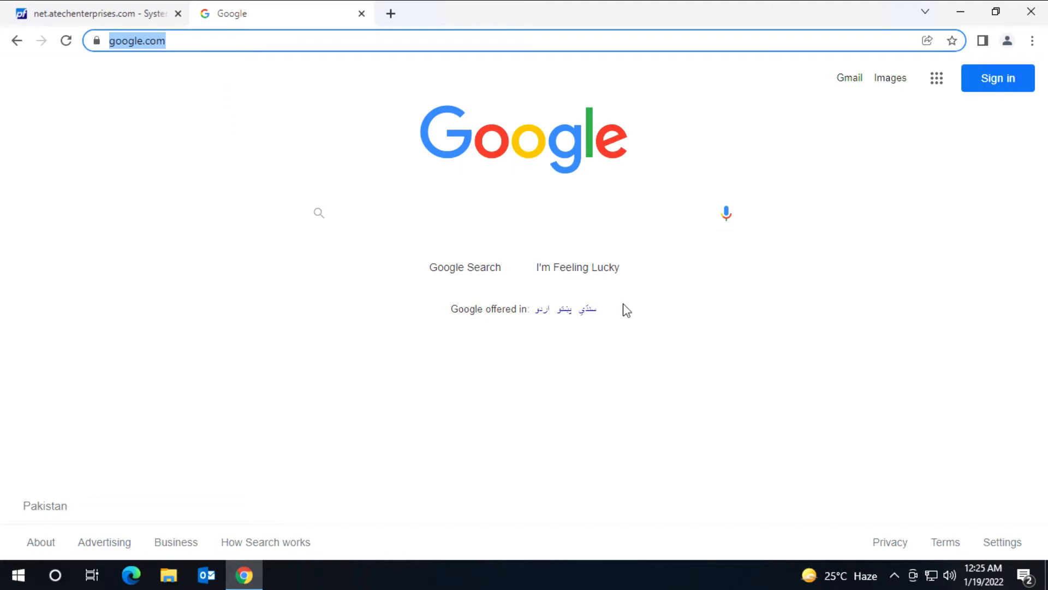
pyautogui.click(496, 214)
pyautogui.write('pfsense')
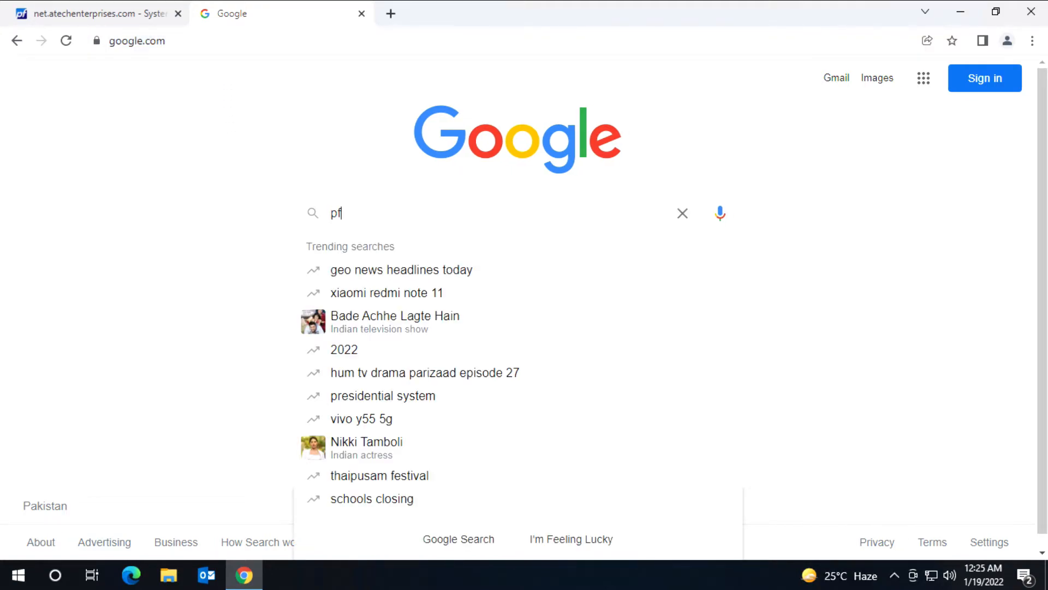
pyautogui.press('Return')
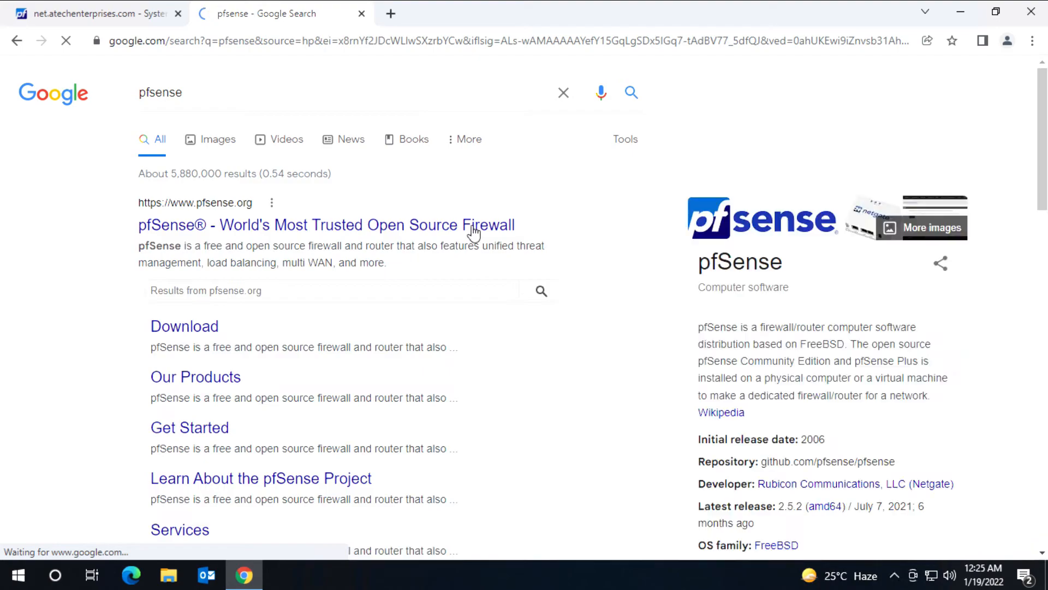
pyautogui.click(127, 16)
pyautogui.click(586, 76)
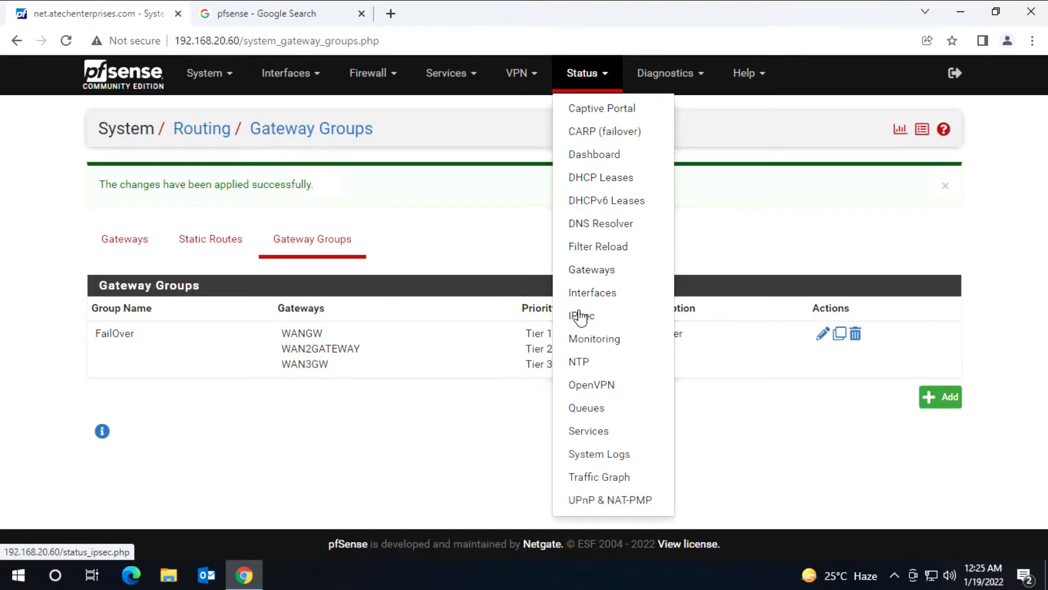
# Step: Check gateway status, then open the LAN firewall rules list
pyautogui.click(598, 270)
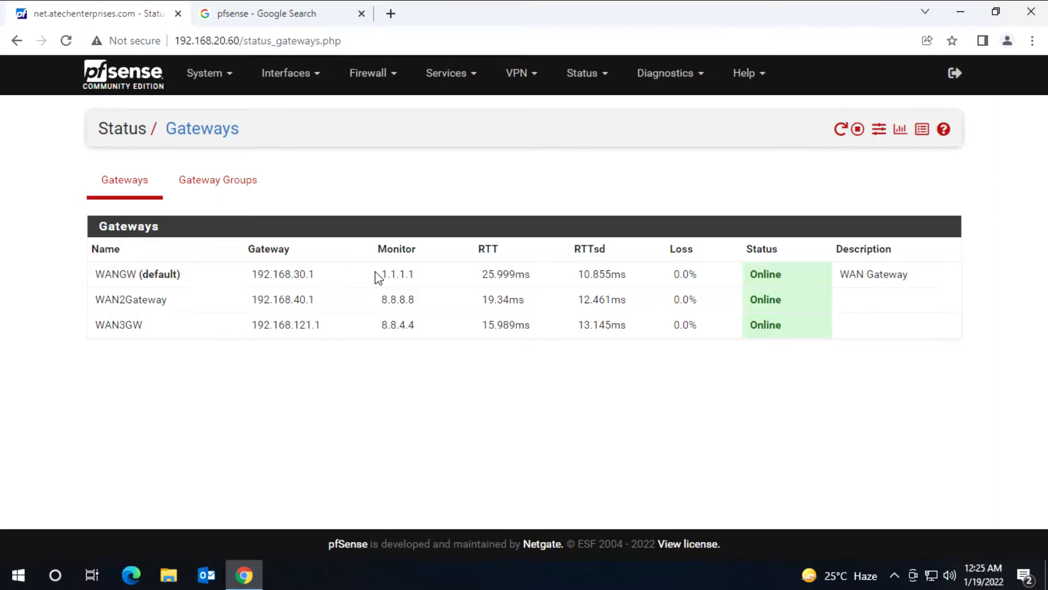
pyautogui.click(369, 83)
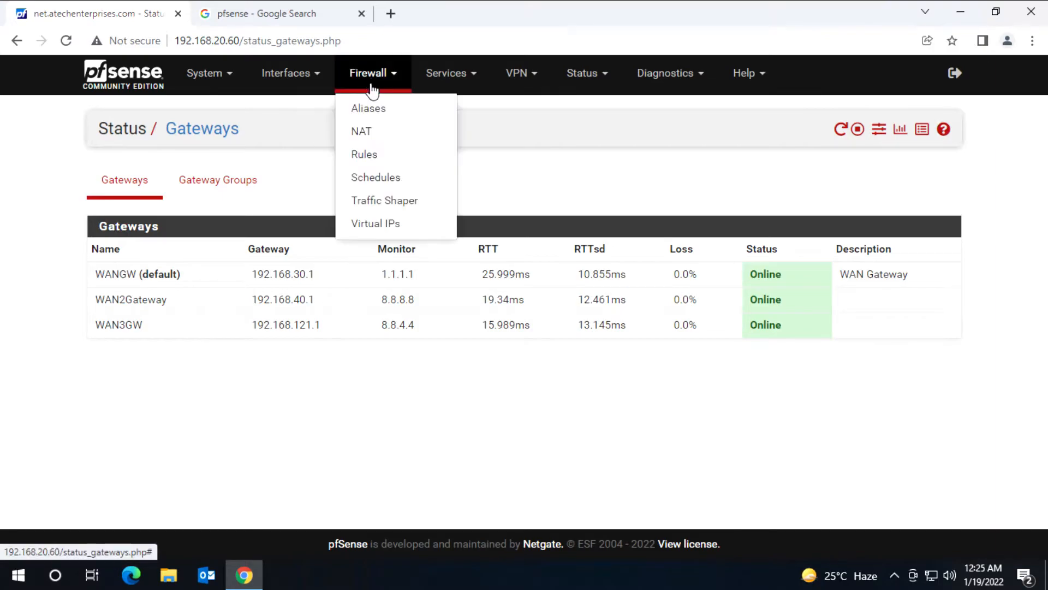
pyautogui.click(374, 164)
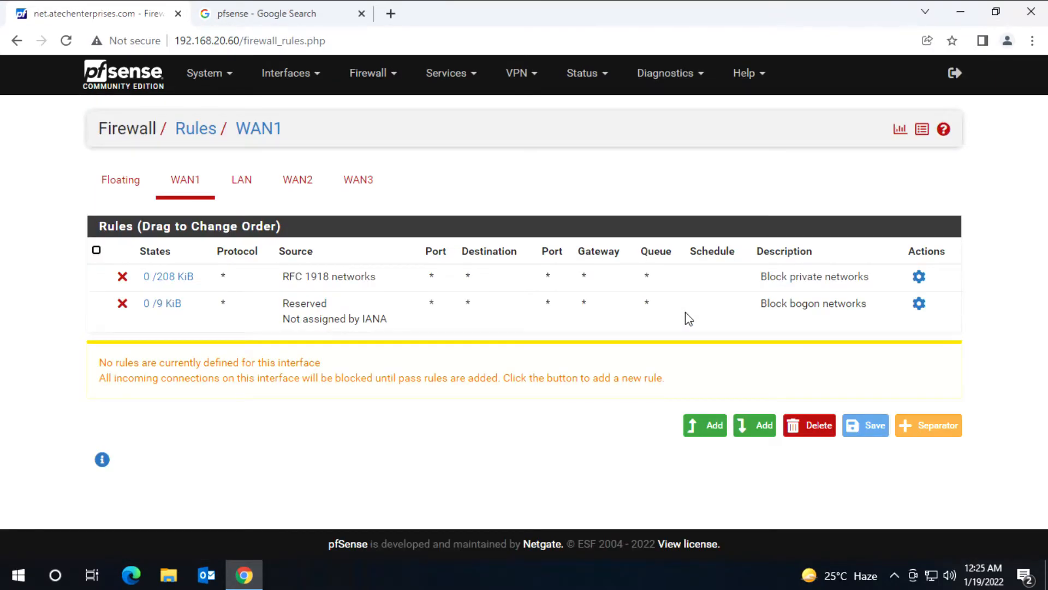
pyautogui.click(245, 194)
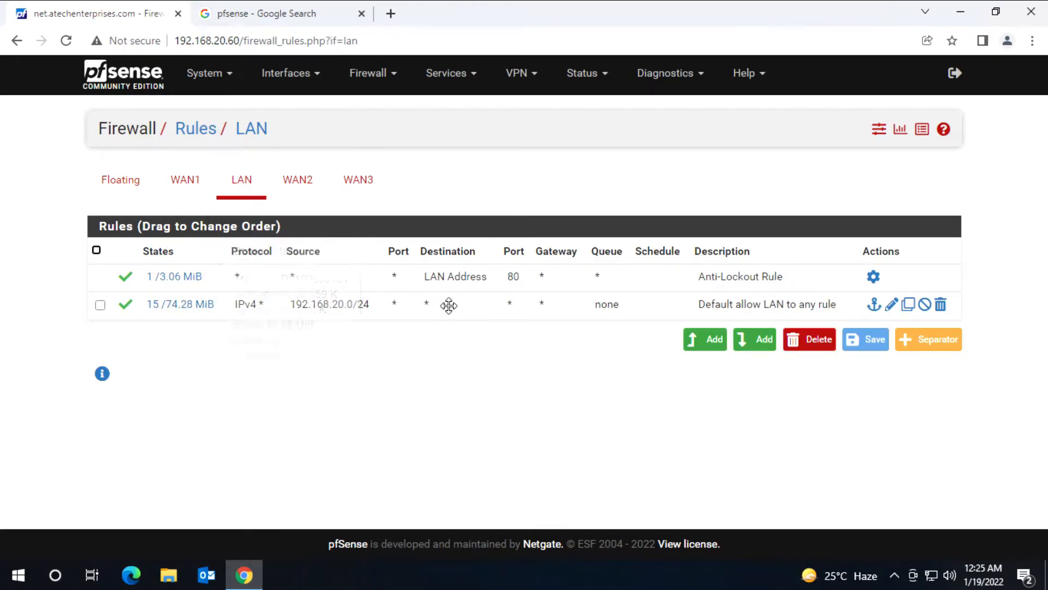
# Step: Set the Default allow LAN to any rule's gateway to FailOver, apply, and open a new tab
pyautogui.click(892, 304)
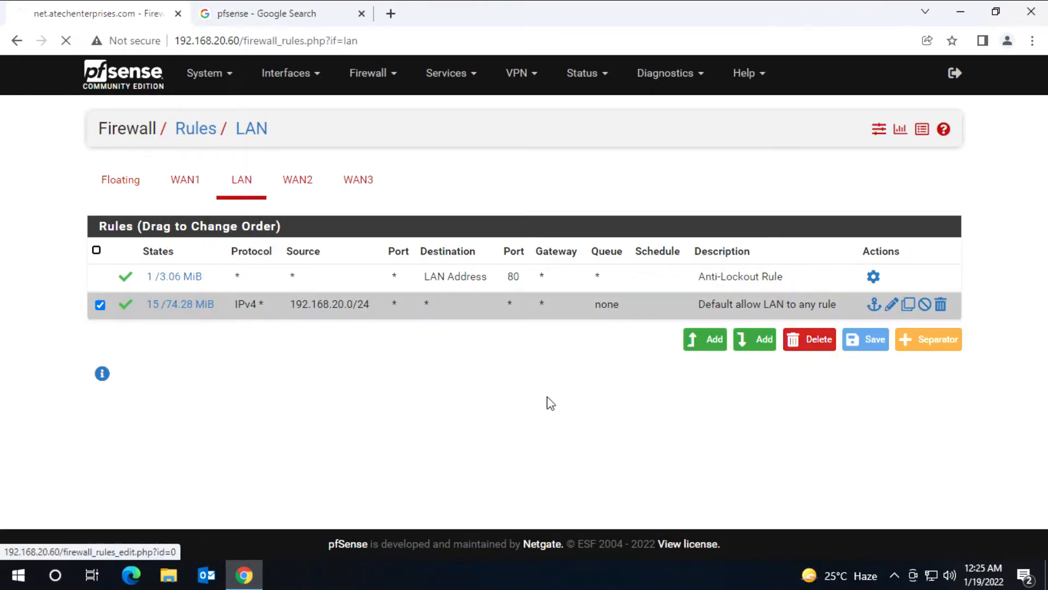
pyautogui.scroll(-8, 532, 384)
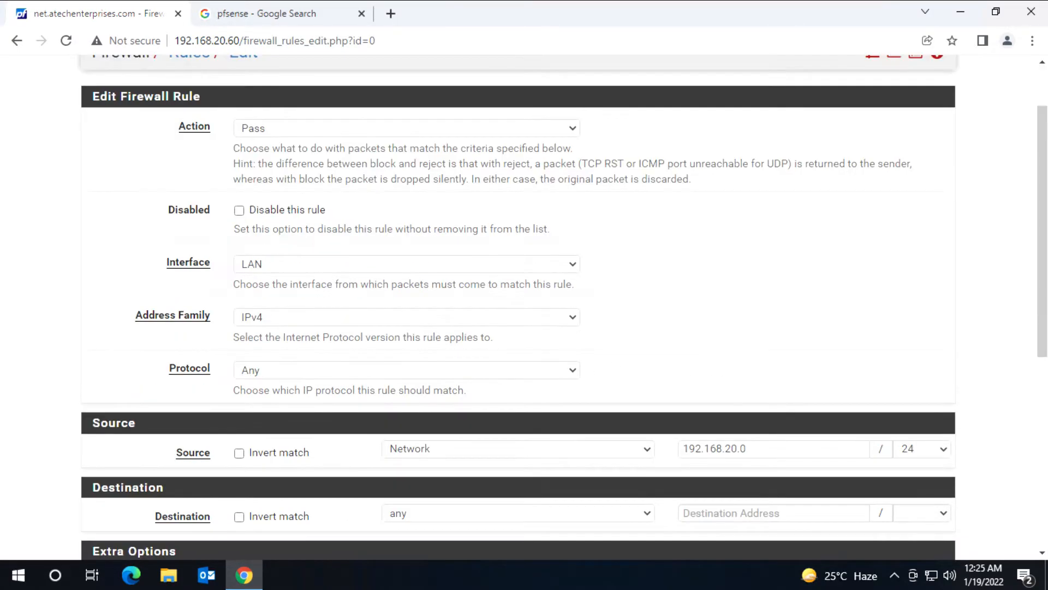
pyautogui.click(262, 354)
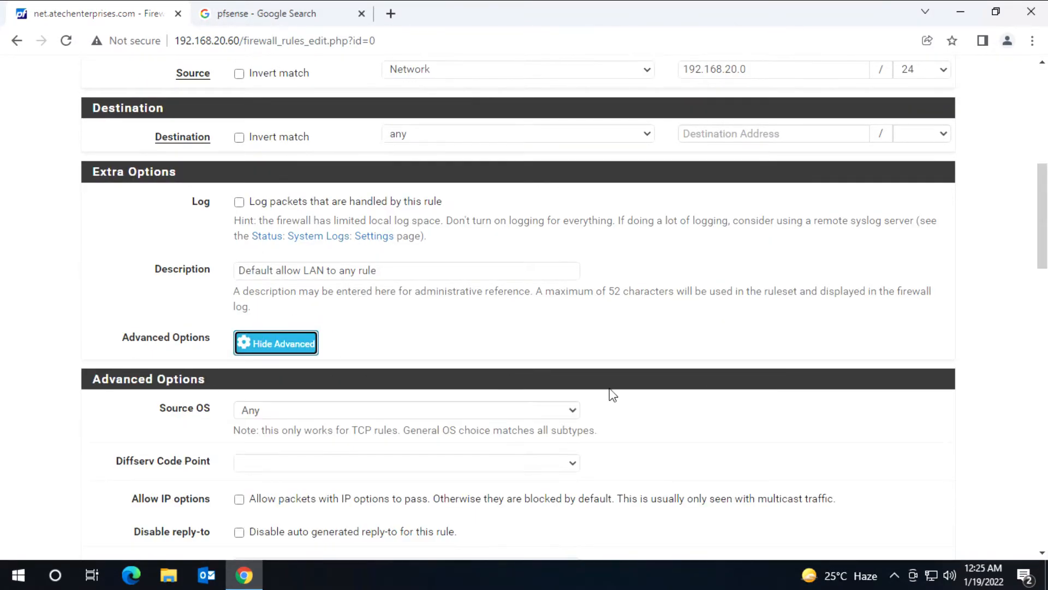
pyautogui.scroll(-15, 609, 389)
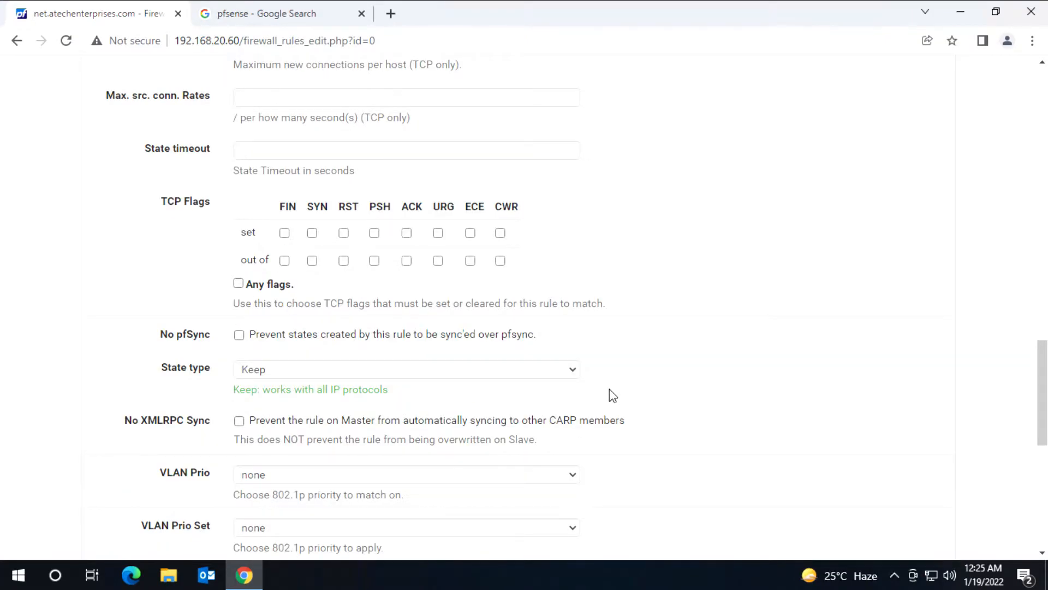
pyautogui.scroll(-3, 609, 389)
pyautogui.scroll(-1, 494, 404)
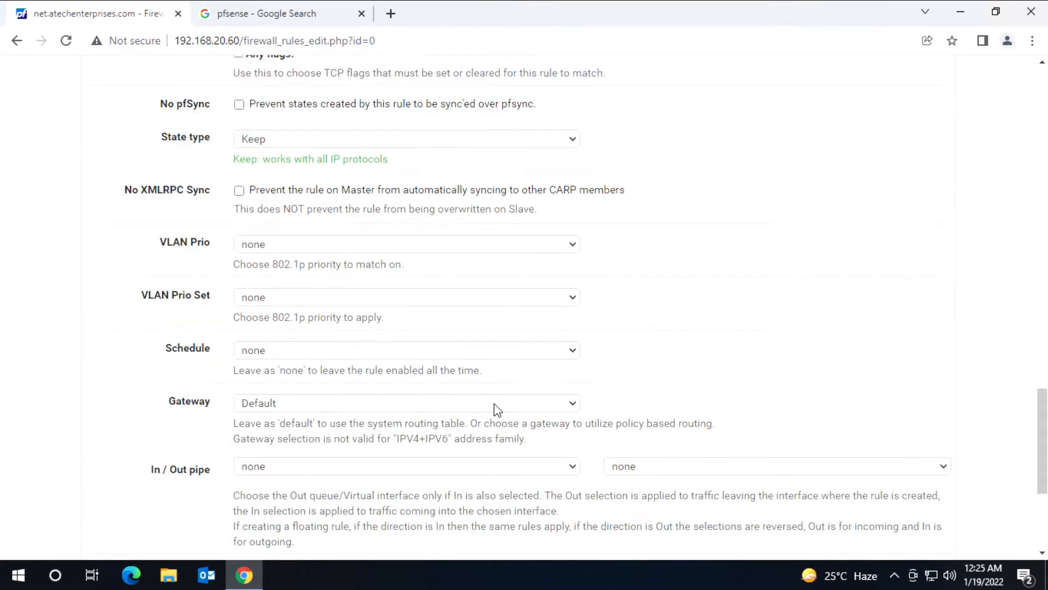
pyautogui.click(572, 403)
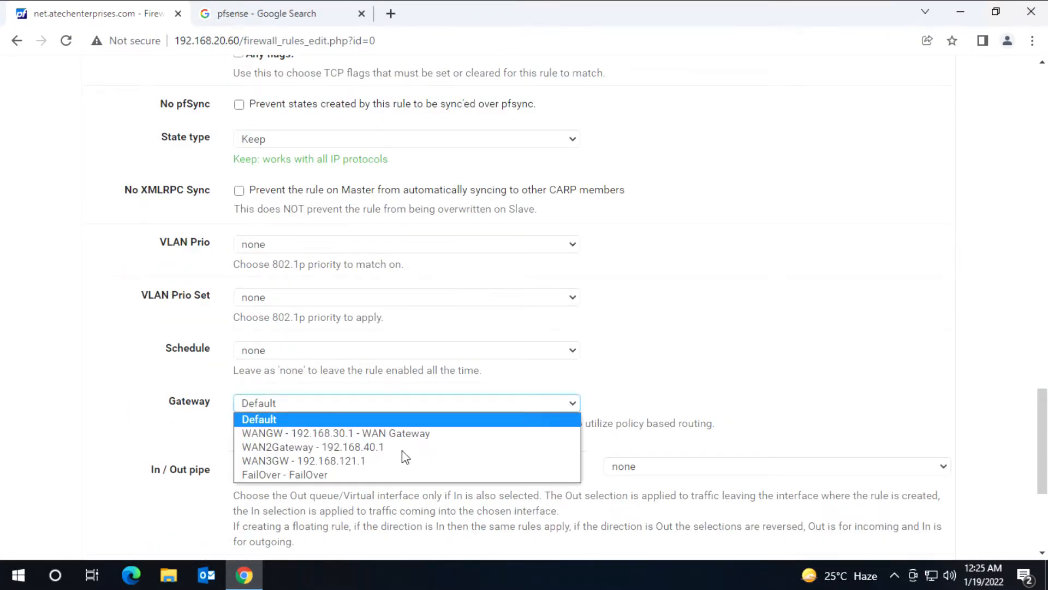
pyautogui.click(309, 475)
pyautogui.scroll(-5, 146, 456)
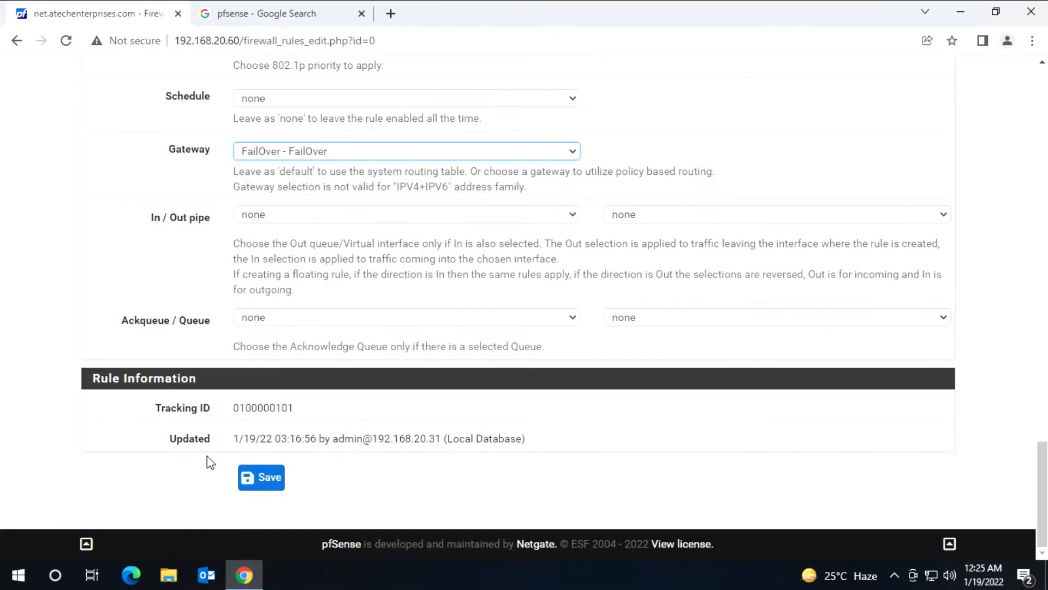
pyautogui.click(258, 484)
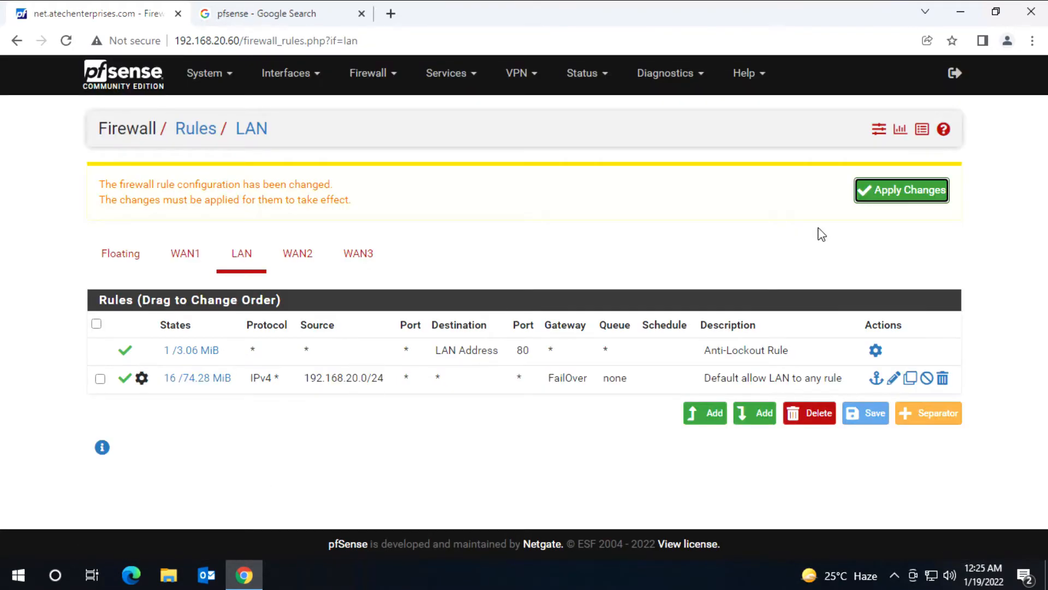
pyautogui.click(889, 197)
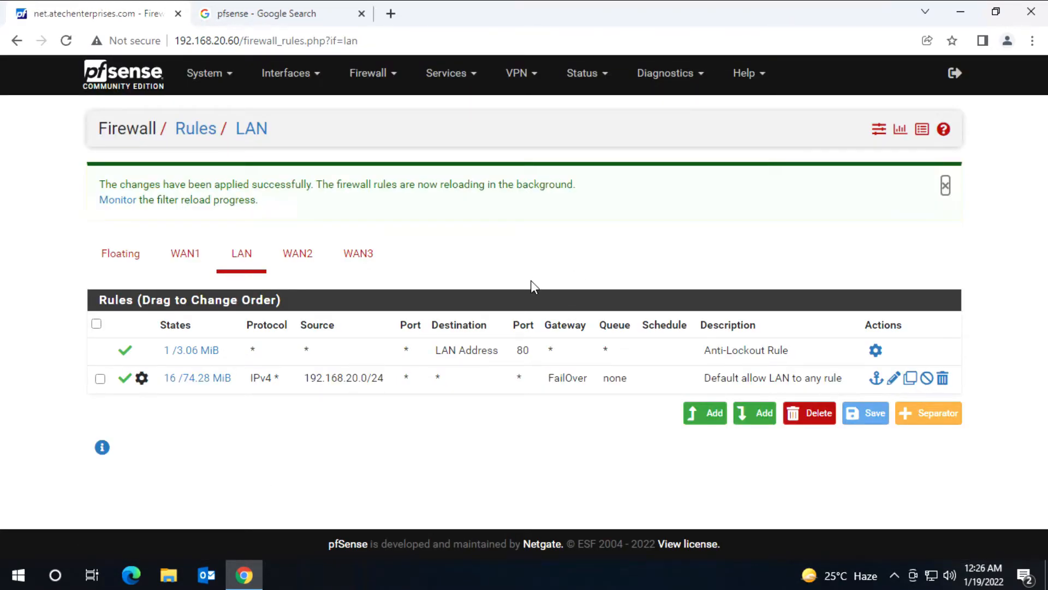
pyautogui.click(390, 13)
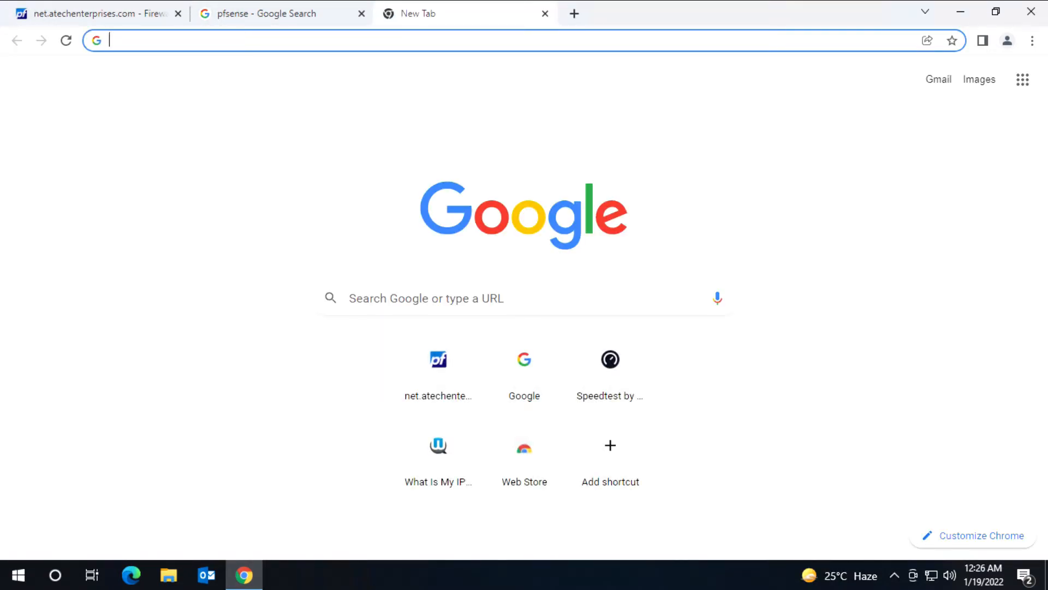
# Step: Open pfsense.org from a Google search for 'pf', then return to the pfSense tab
pyautogui.write('pf')
pyautogui.press('Return')
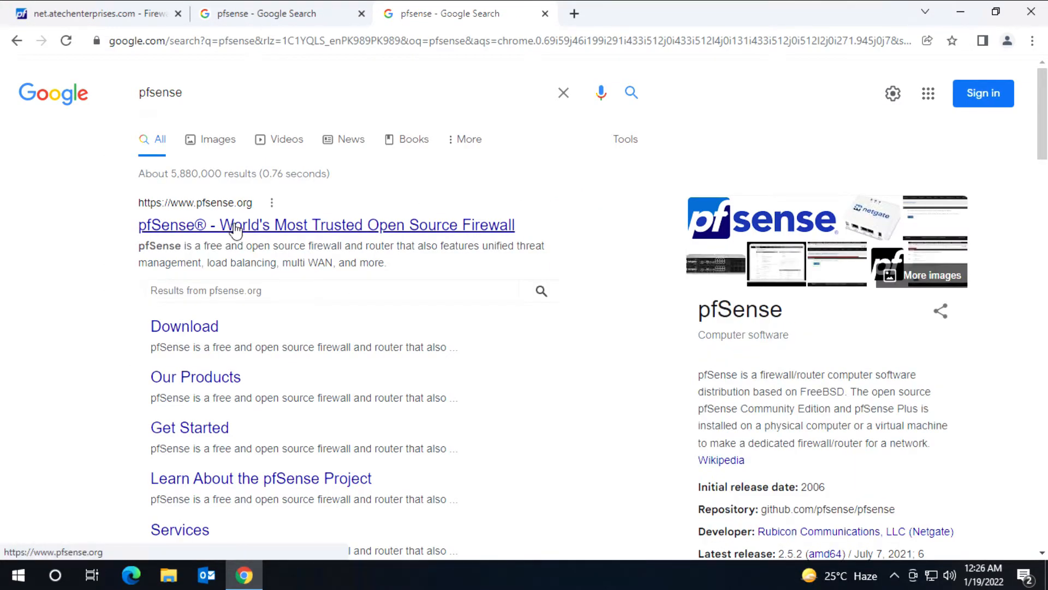
pyautogui.click(236, 229)
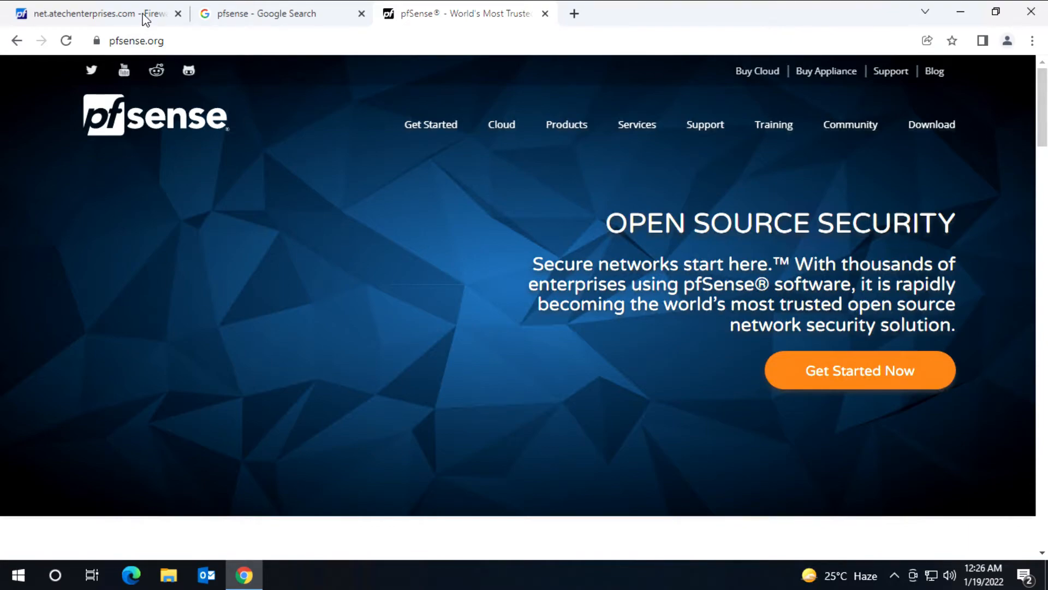
pyautogui.click(144, 16)
pyautogui.click(599, 84)
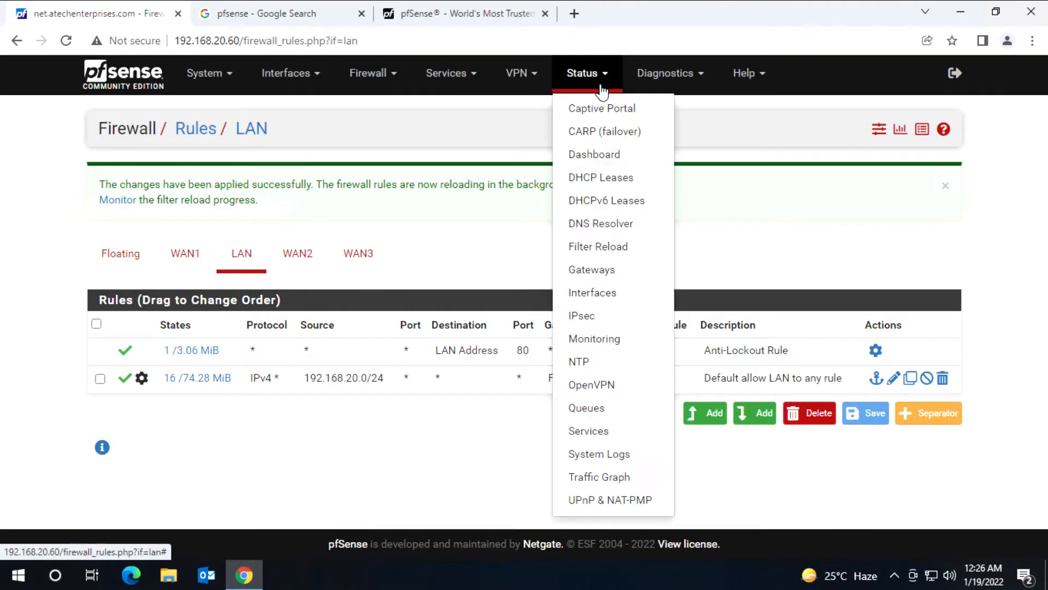
# Step: Refresh Status > Gateways until WANGW shows Offline with 100% packet loss
pyautogui.click(605, 266)
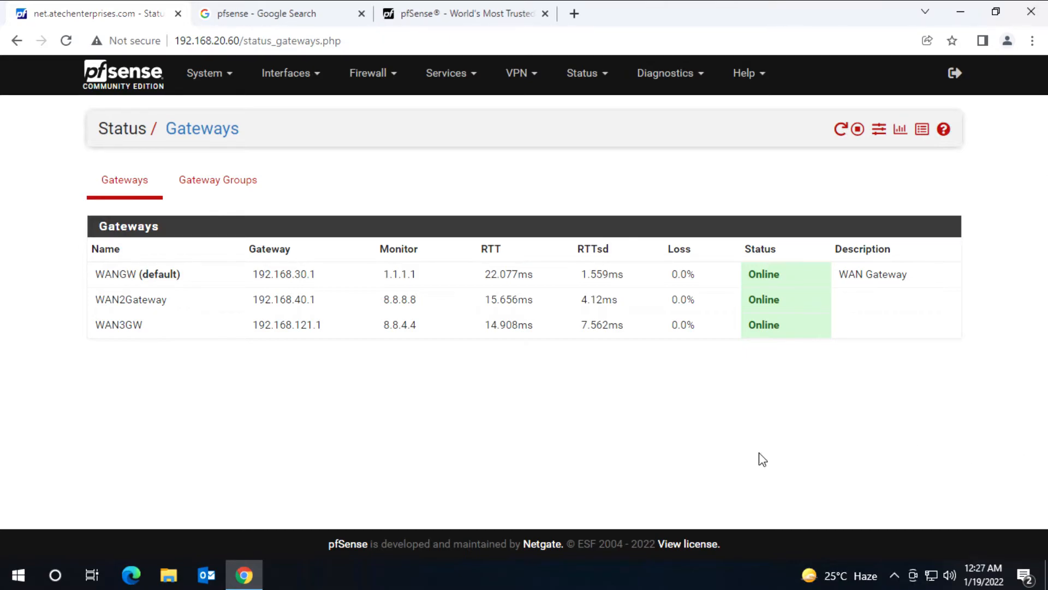
pyautogui.click(841, 129)
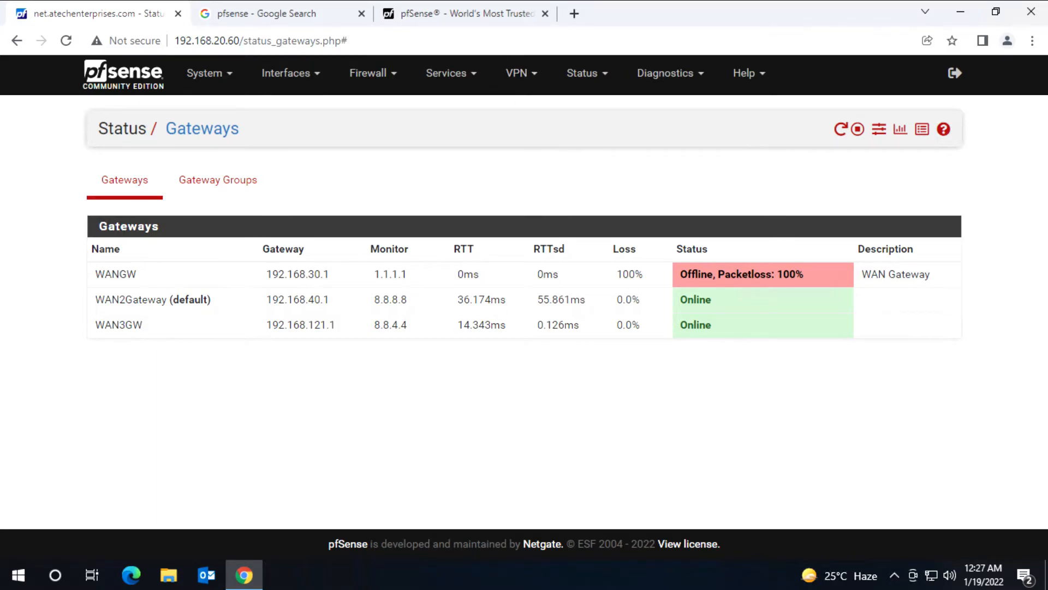
pyautogui.click(570, 16)
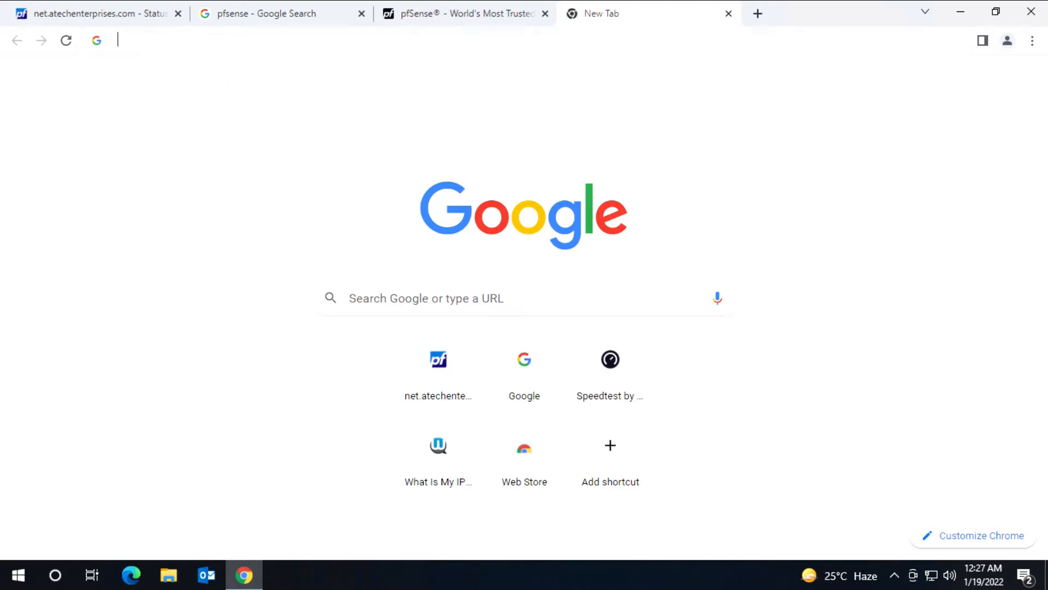
pyautogui.write('youtube.')
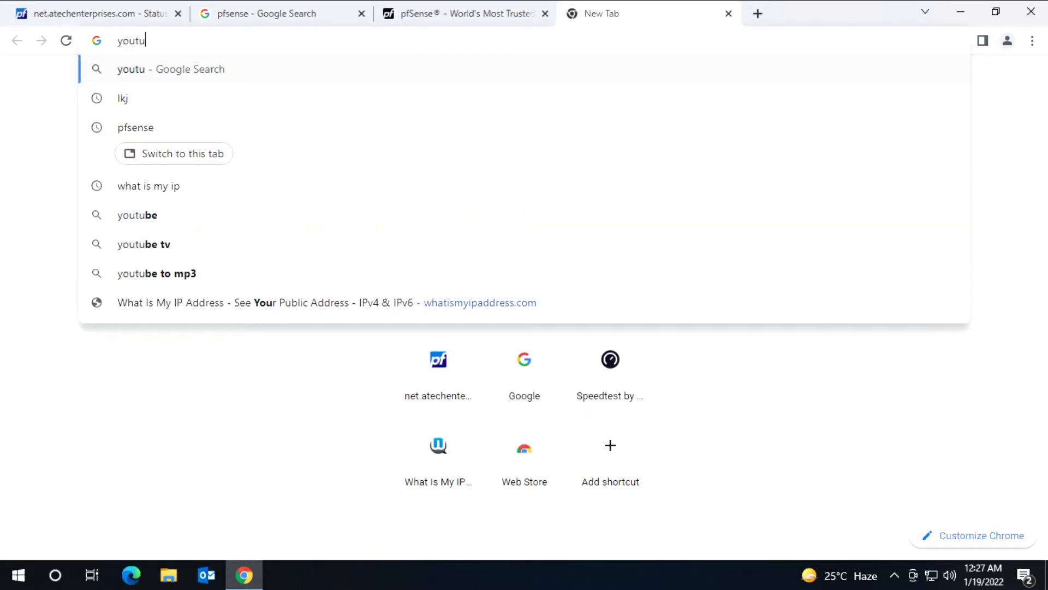
pyautogui.write('com')
pyautogui.press('Return')
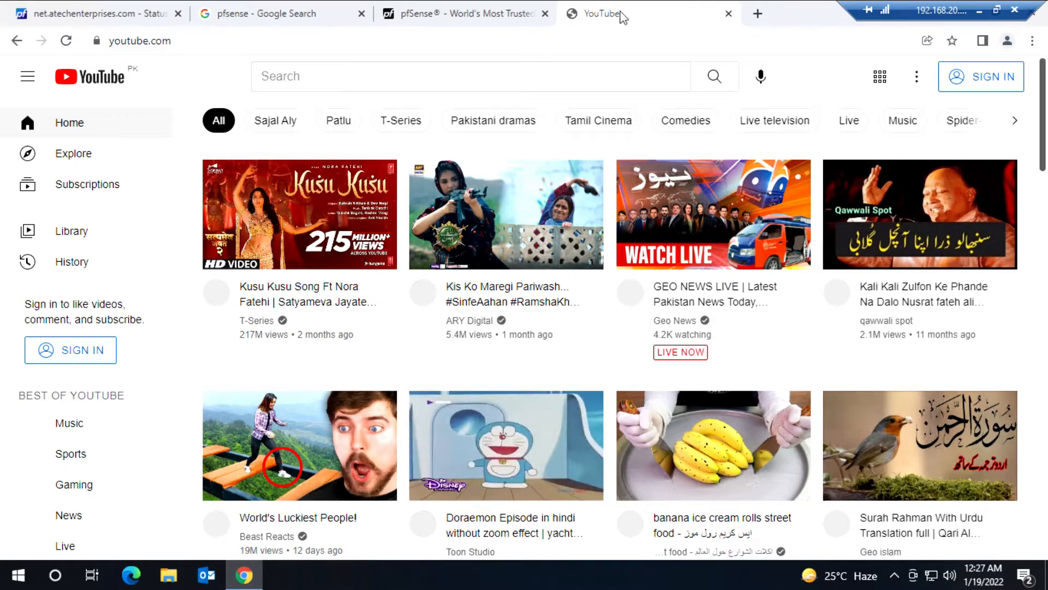
pyautogui.click(728, 14)
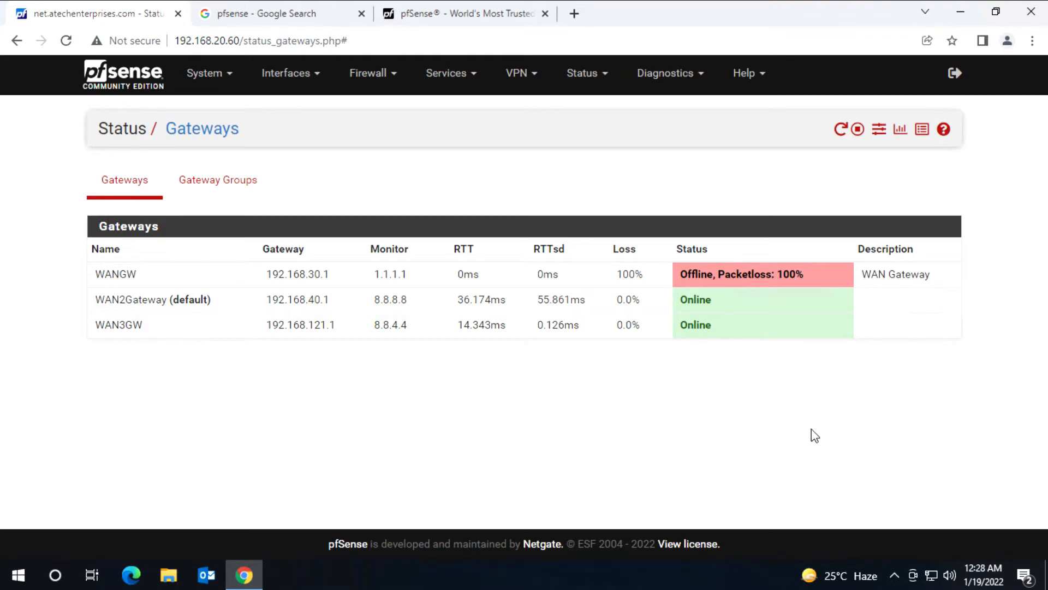
# Step: Restart the gateway monitoring service and load youtube.com in a new tab to test connectivity
pyautogui.click(840, 135)
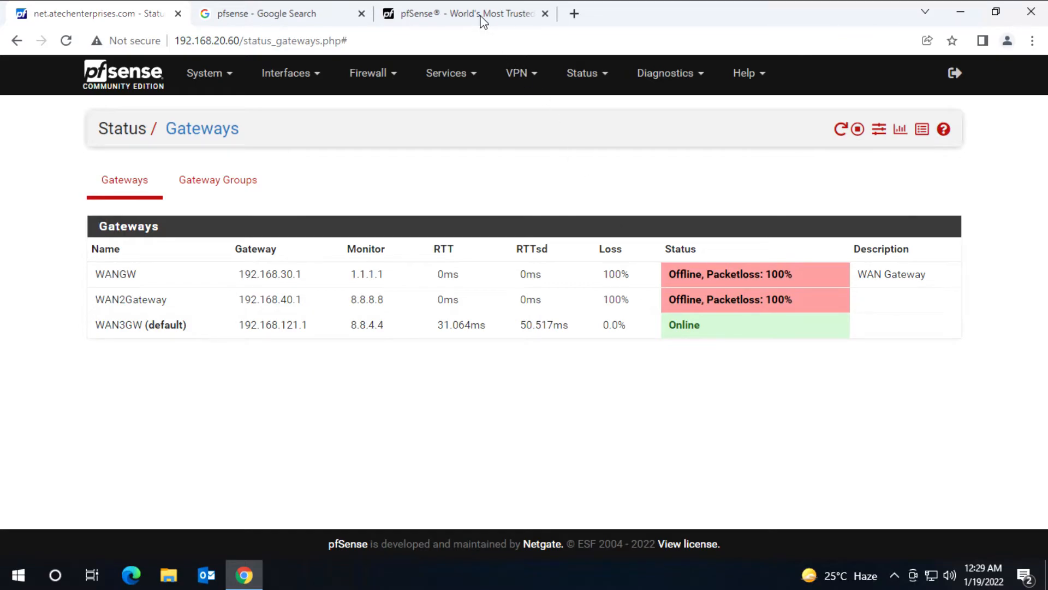
pyautogui.click(560, 17)
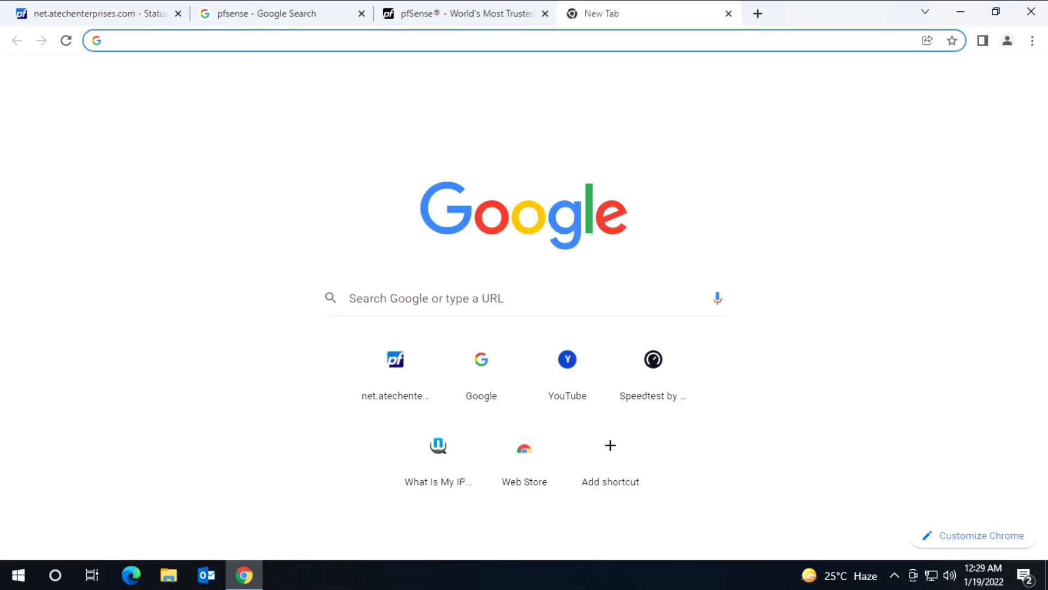
pyautogui.write('you')
pyautogui.press('Return')
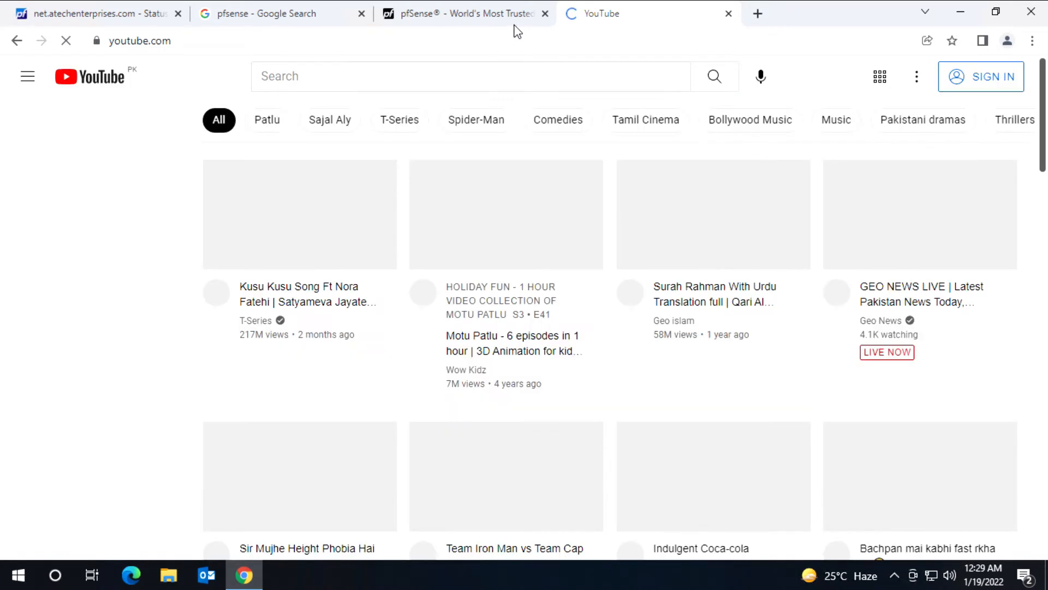
pyautogui.moveTo(518, 31)
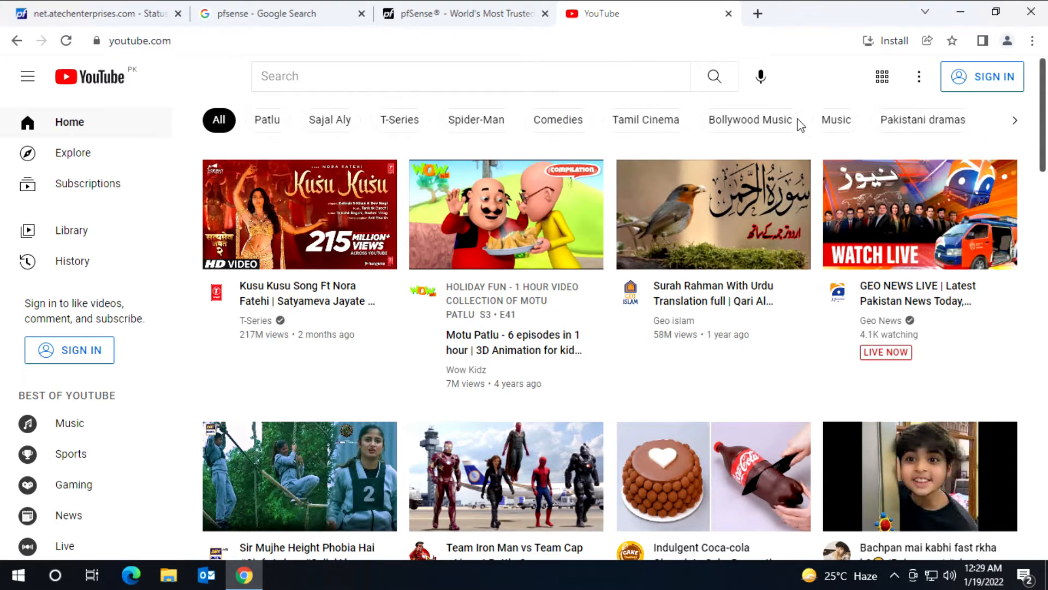
pyautogui.scroll(-10, 709, 335)
pyautogui.scroll(-6, 713, 340)
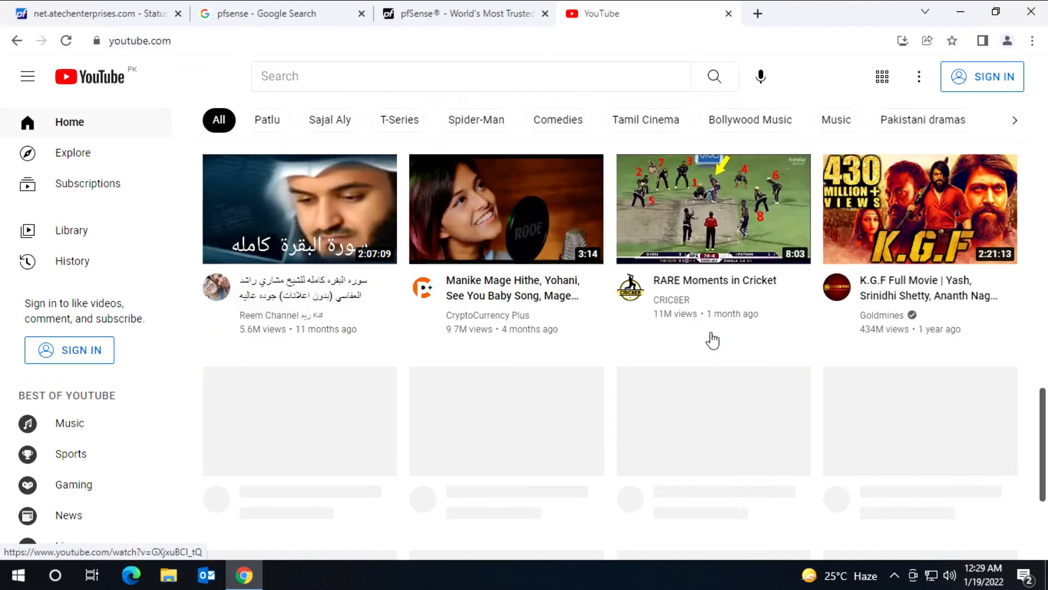
pyautogui.scroll(18, 714, 337)
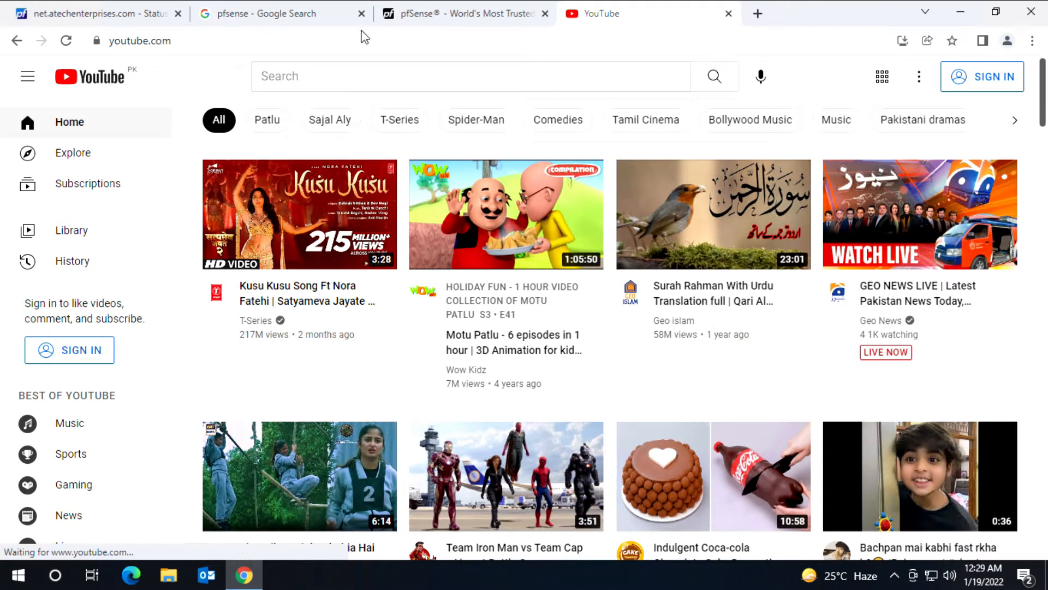
# Step: Back on Status > Gateways, restart the gateway monitoring service again
pyautogui.moveTo(451, 16)
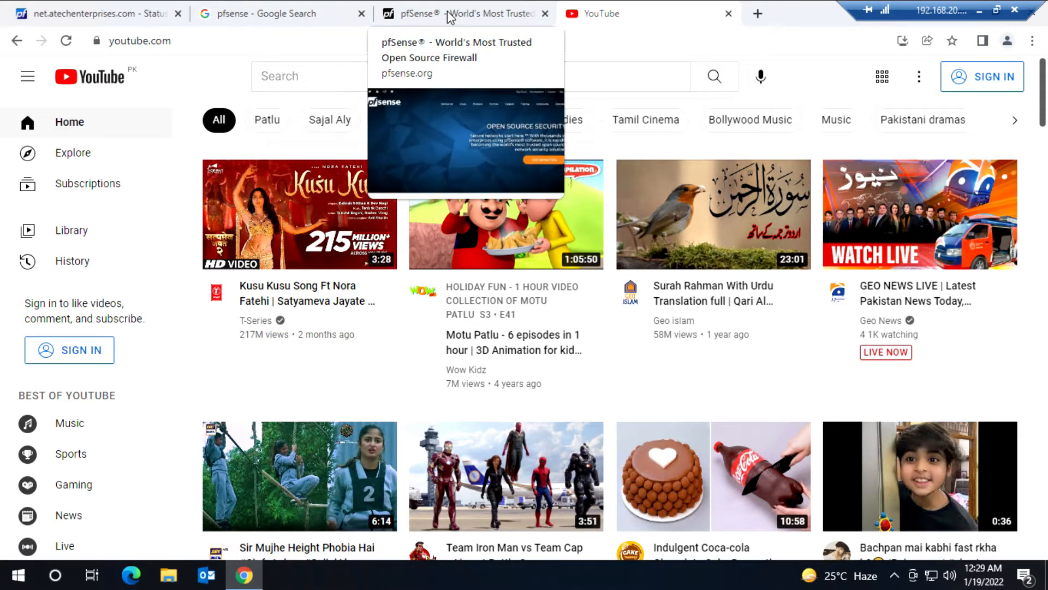
pyautogui.click(121, 17)
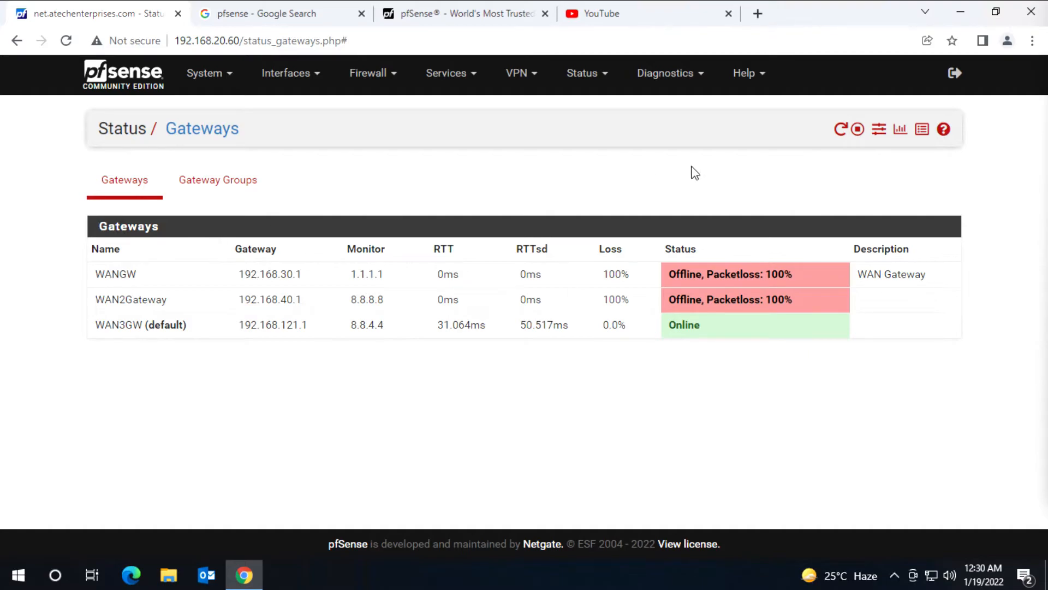
pyautogui.click(840, 131)
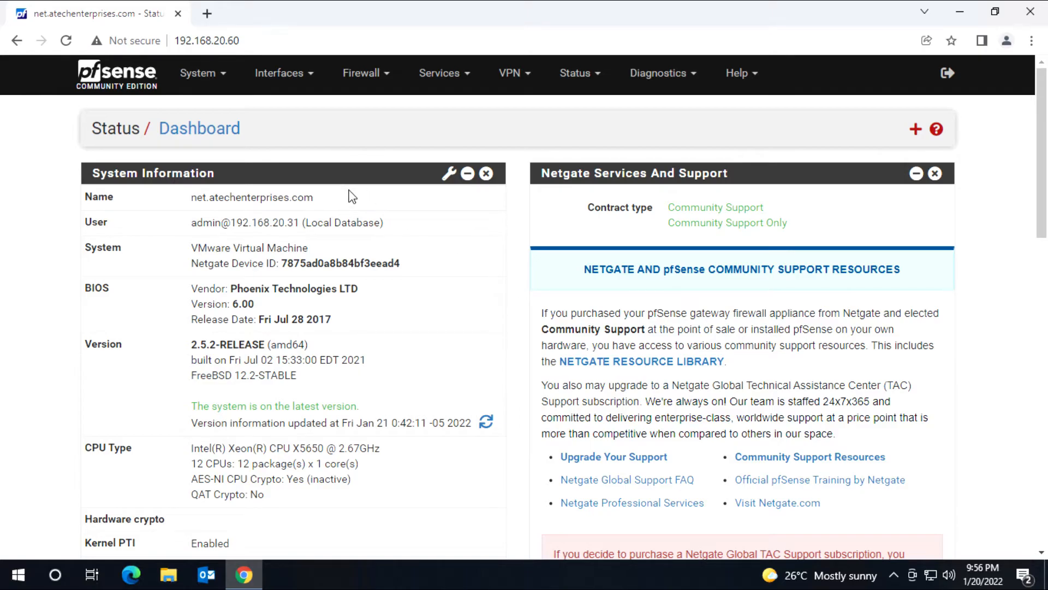
# Step: Start a new limiter under Firewall > Traffic Shaper > Limiters
pyautogui.click(375, 82)
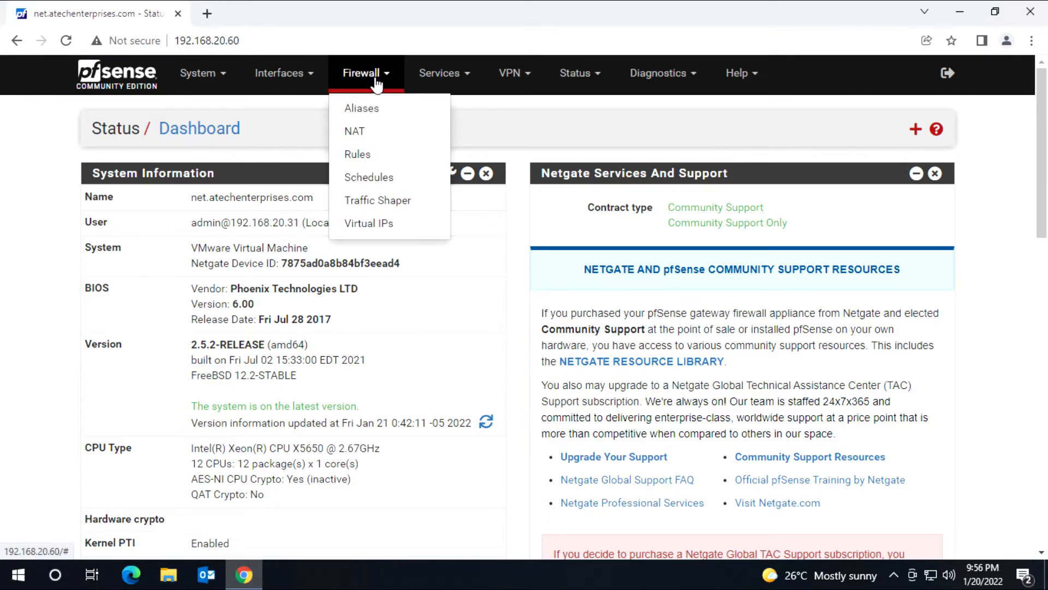
pyautogui.click(407, 202)
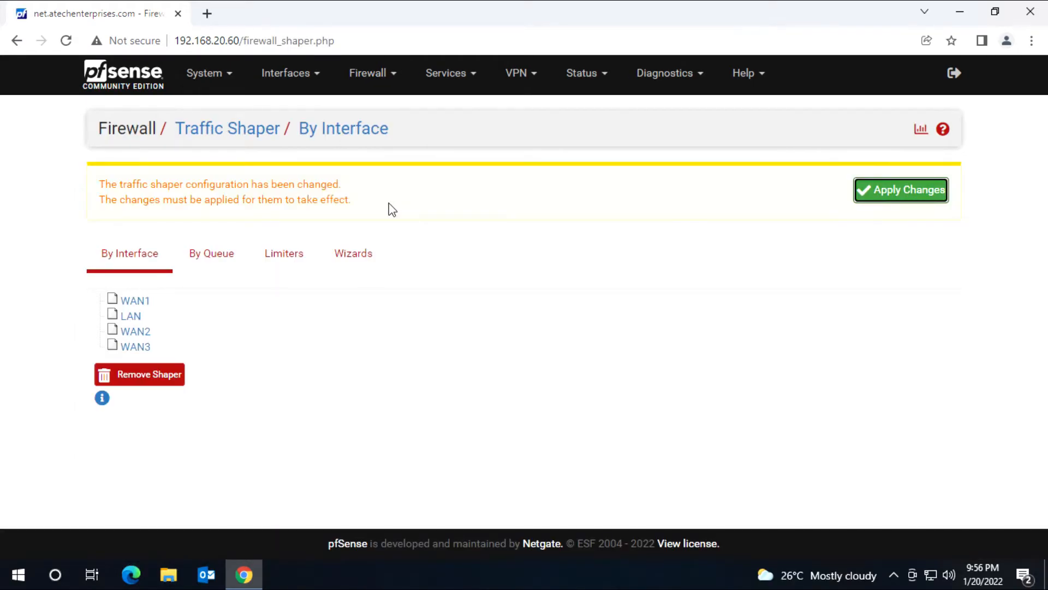
pyautogui.click(288, 266)
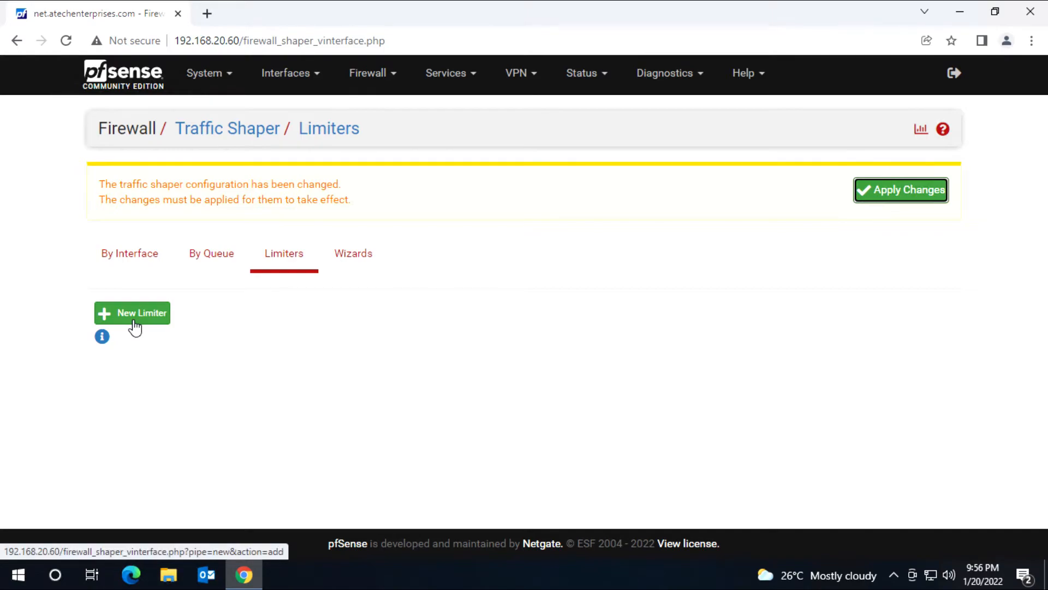
pyautogui.click(135, 326)
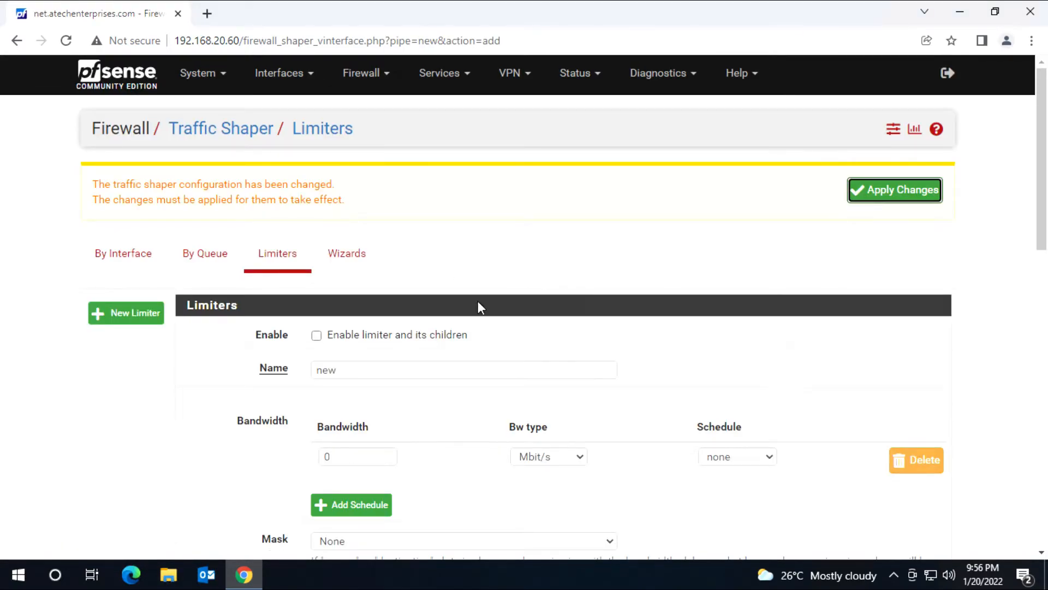
# Step: Enable the limiter, name it ITDepartment3MB with 3 Mbit/s bandwidth, and save it
pyautogui.click(316, 336)
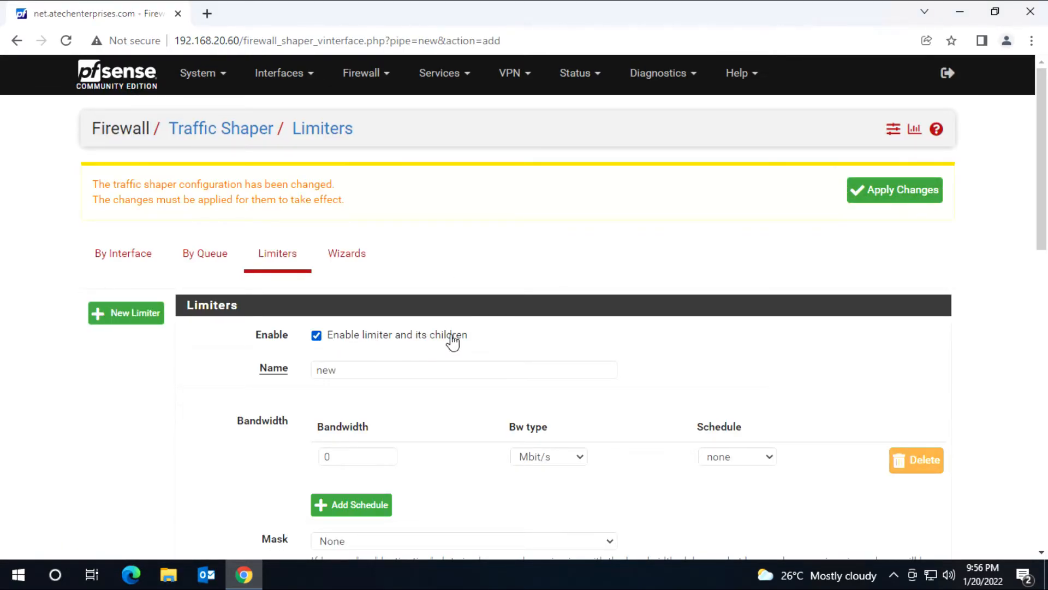
pyautogui.scroll(-1, 480, 339)
pyautogui.doubleClick(329, 293)
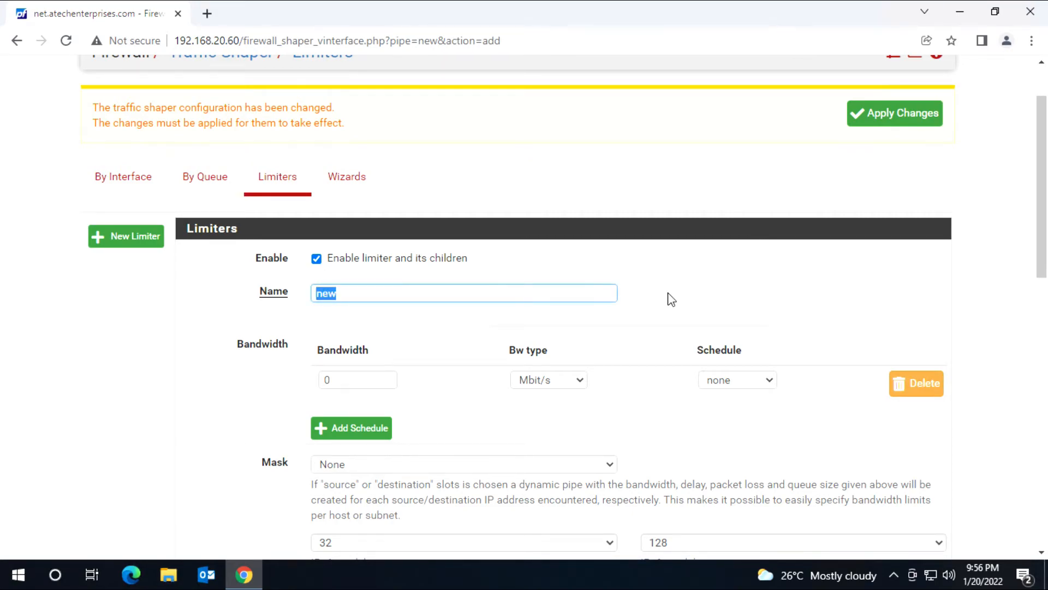
pyautogui.write('ITDepartment')
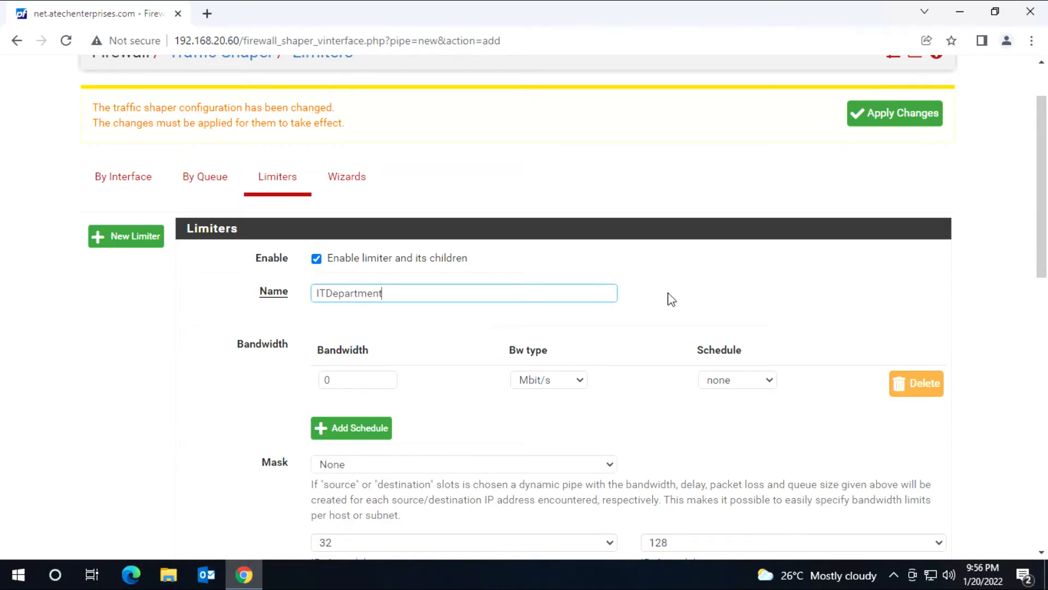
pyautogui.write('3MB')
pyautogui.doubleClick(379, 379)
pyautogui.write('3')
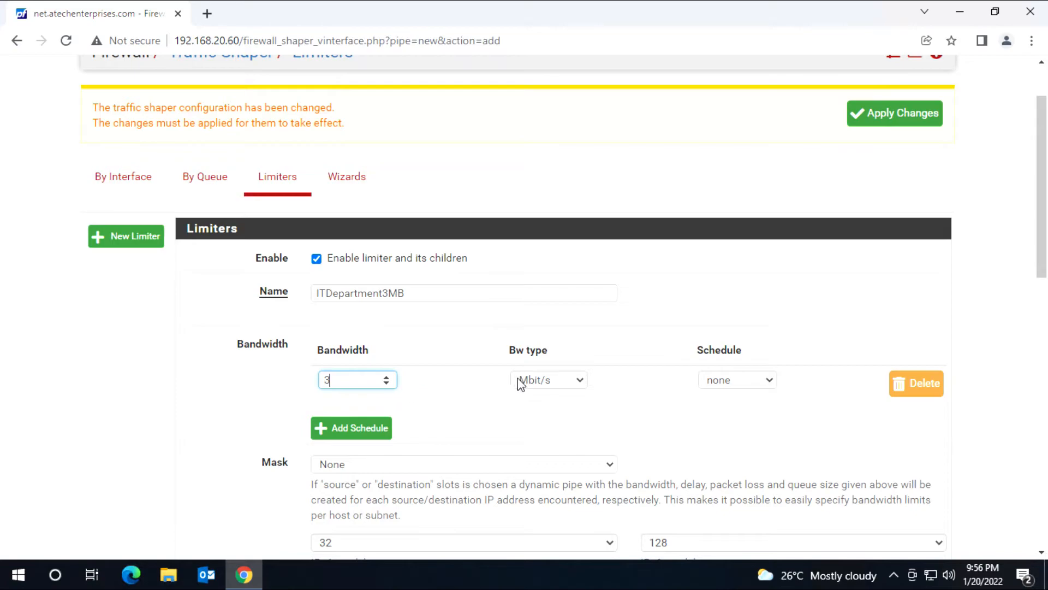
pyautogui.click(578, 382)
pyautogui.click(554, 411)
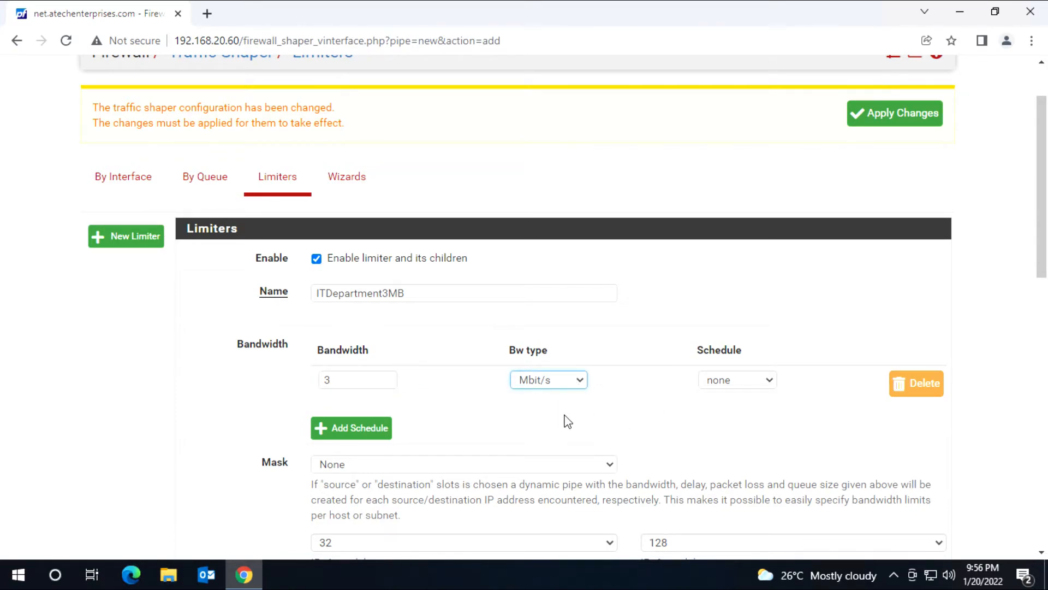
pyautogui.click(585, 430)
pyautogui.scroll(-12, 586, 430)
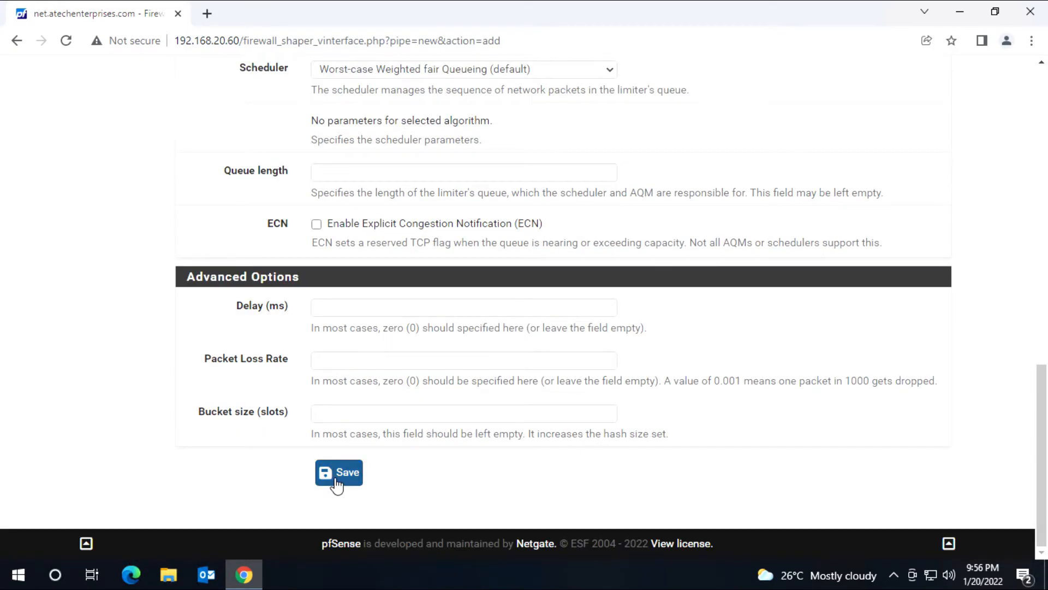
pyautogui.click(336, 480)
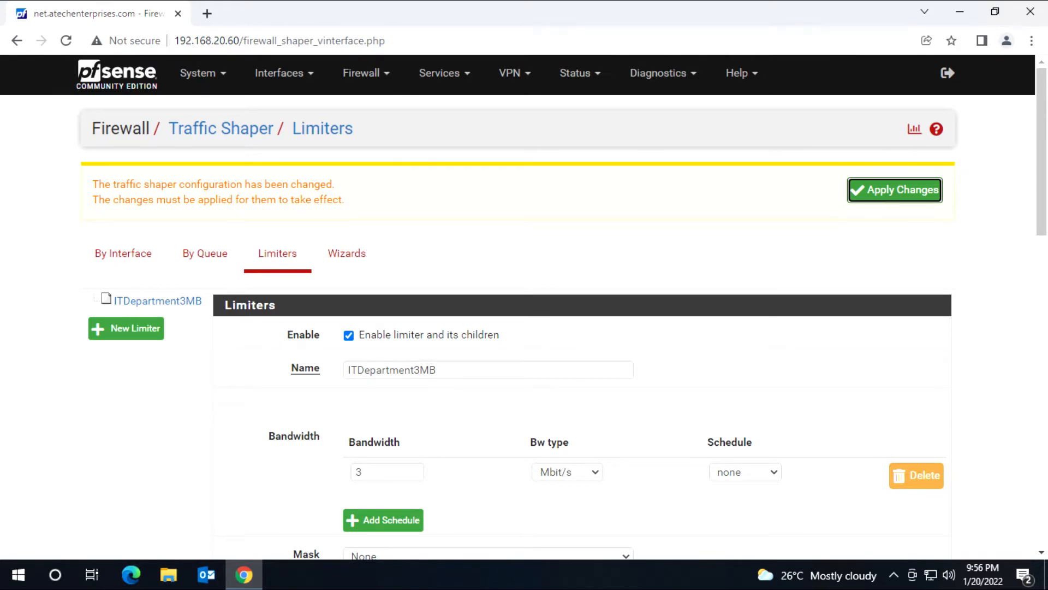
# Step: Copy the ITDepartment3MB name into a new, enabled limiter's name field
pyautogui.moveTo(457, 370); pyautogui.dragTo(325, 375)
pyautogui.hotkey('ctrl', 'c')
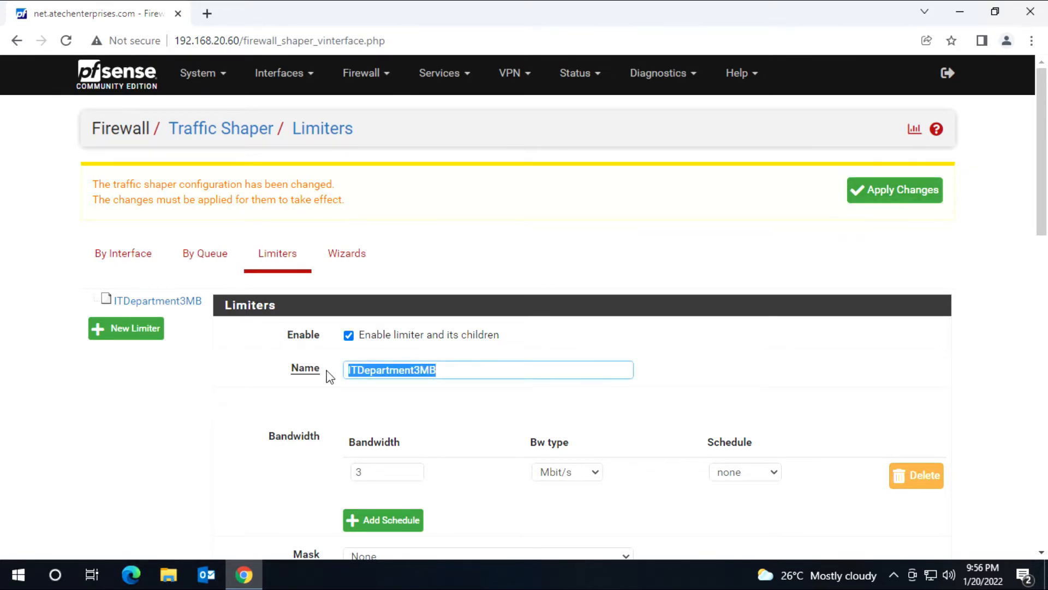
pyautogui.click(143, 332)
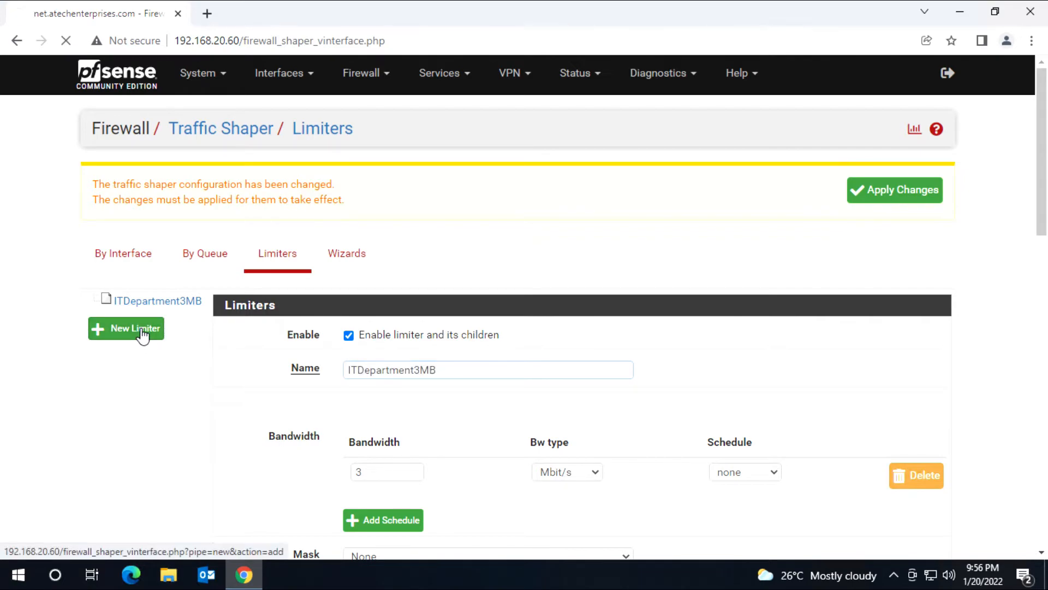
pyautogui.click(348, 335)
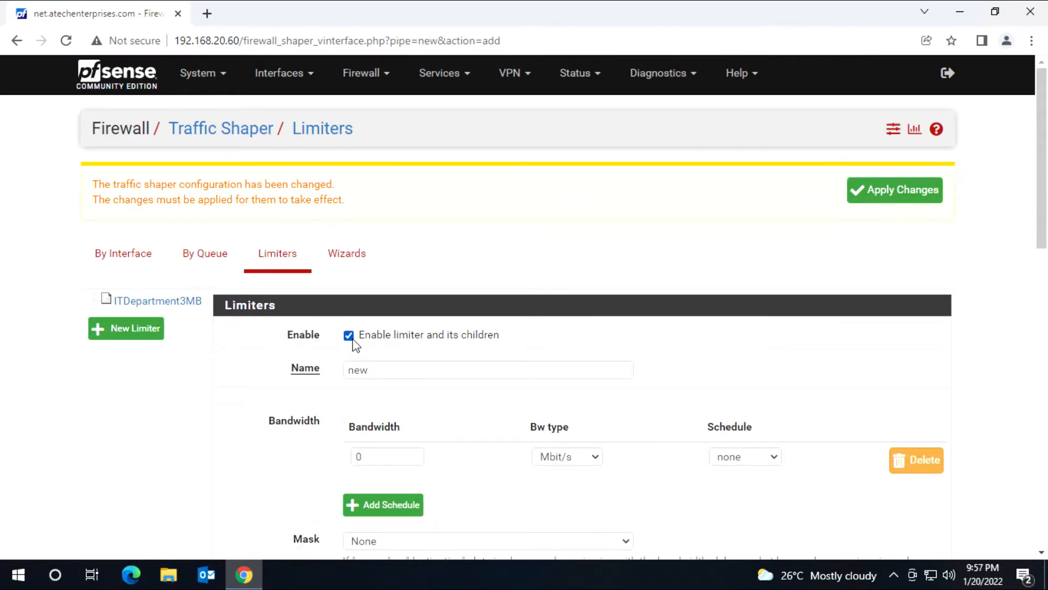
pyautogui.moveTo(371, 370); pyautogui.dragTo(288, 374)
pyautogui.hotkey('ctrl', 'v')
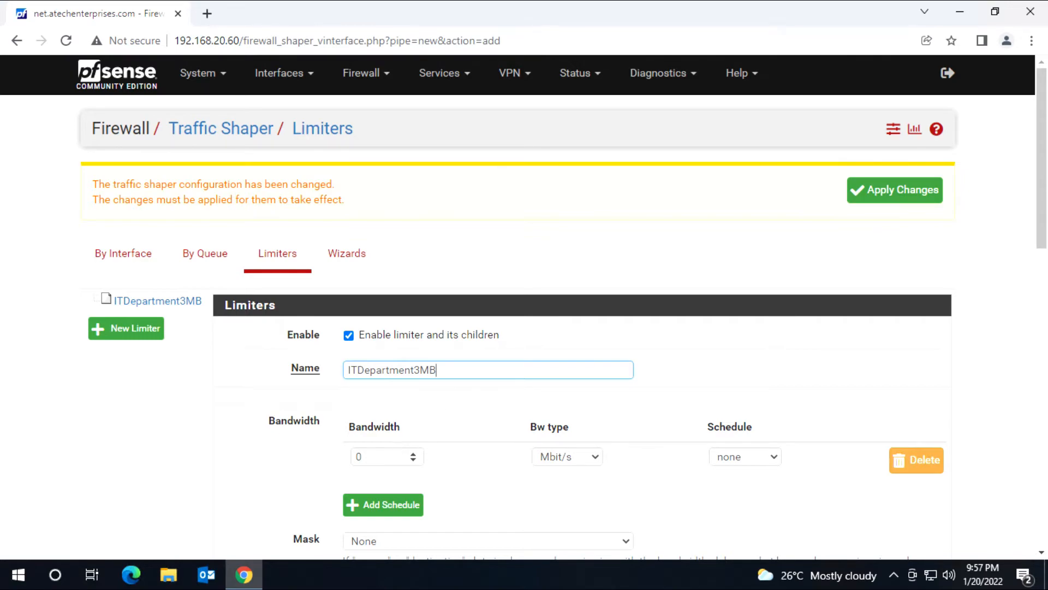
# Step: Name it ITDepartment3MBUpload at 3 Mbit/s, save, and apply the traffic shaper changes
pyautogui.write('Upload')
pyautogui.press('Tab')
pyautogui.write('3')
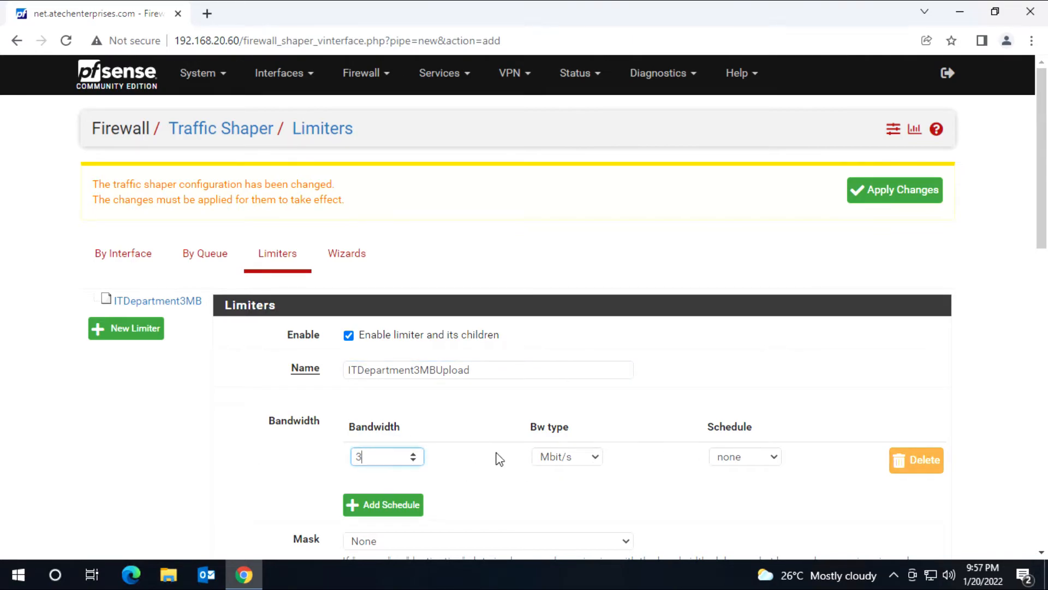
pyautogui.click(250, 473)
pyautogui.scroll(-14, 248, 466)
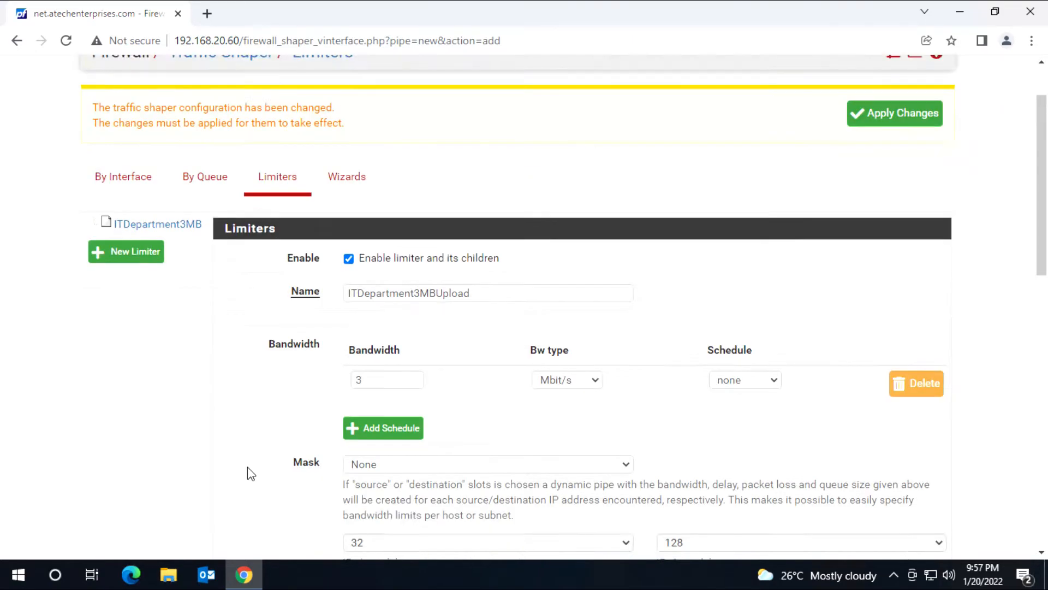
pyautogui.click(348, 483)
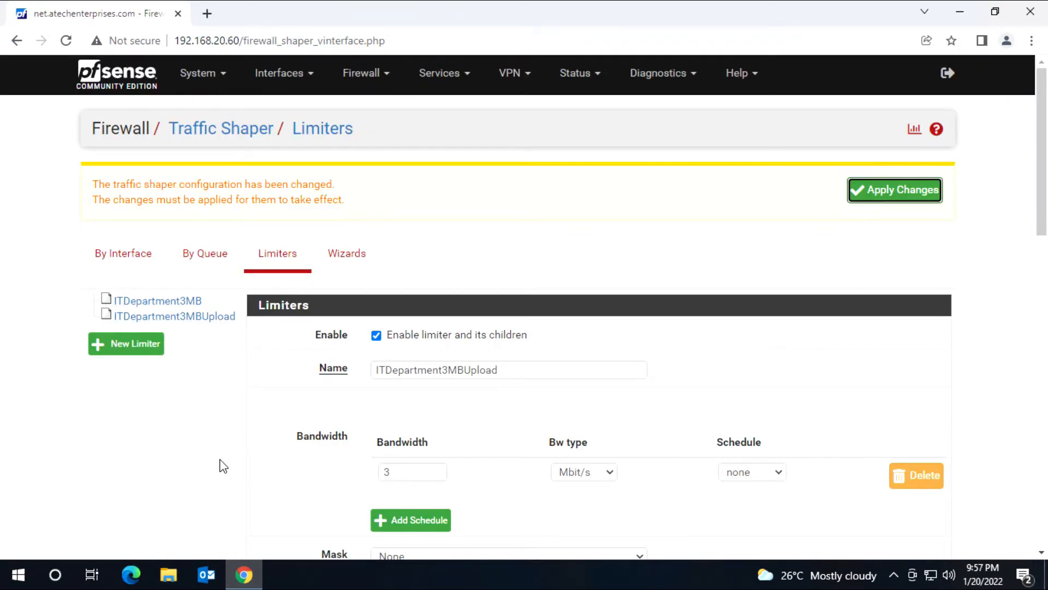
pyautogui.click(896, 195)
pyautogui.click(384, 86)
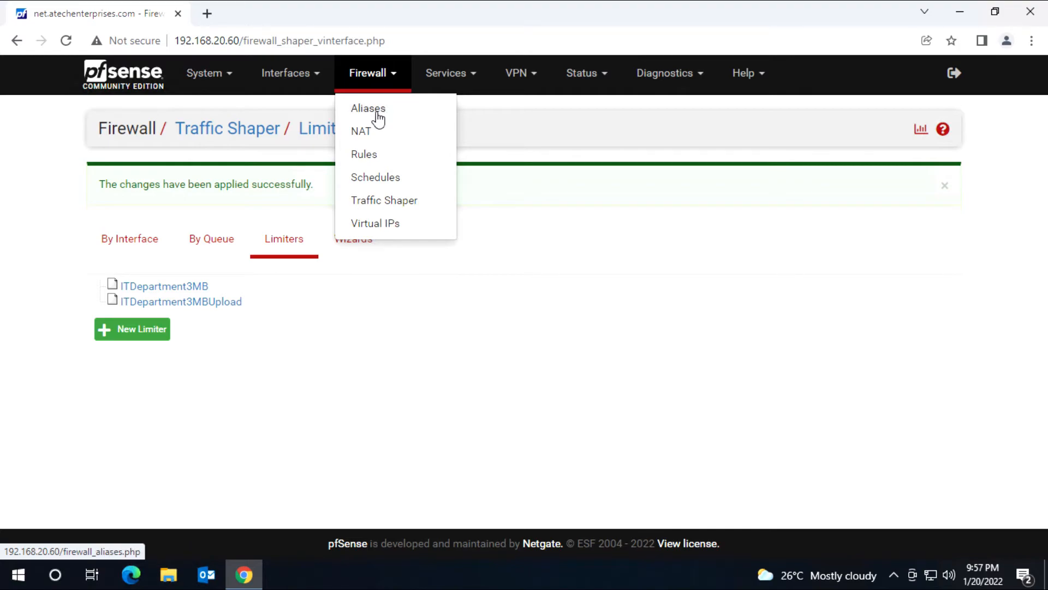
# Step: Delete the existing ITDepartment alias and apply the change
pyautogui.click(382, 115)
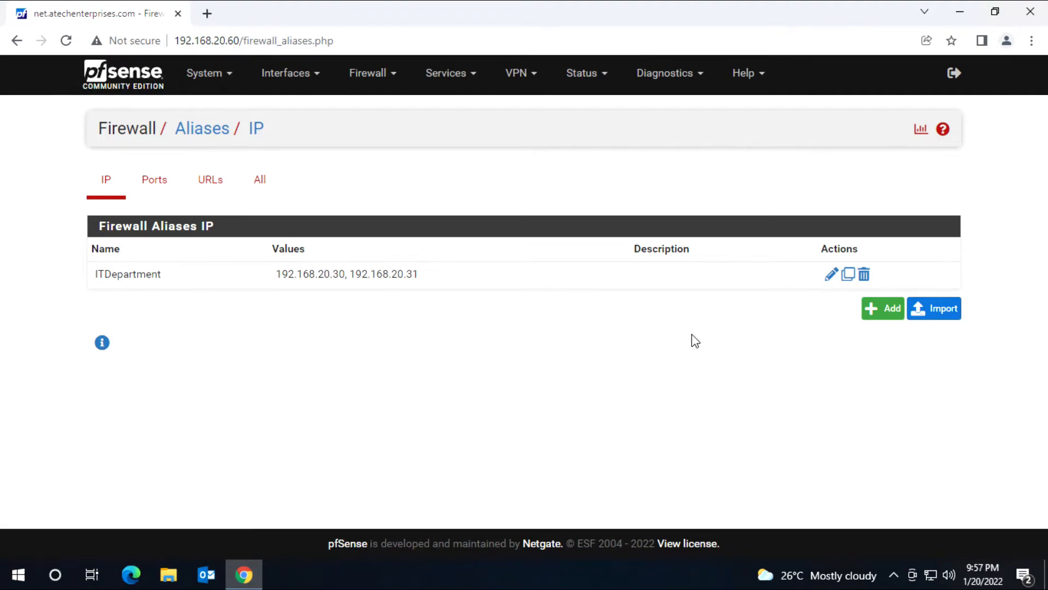
pyautogui.click(864, 274)
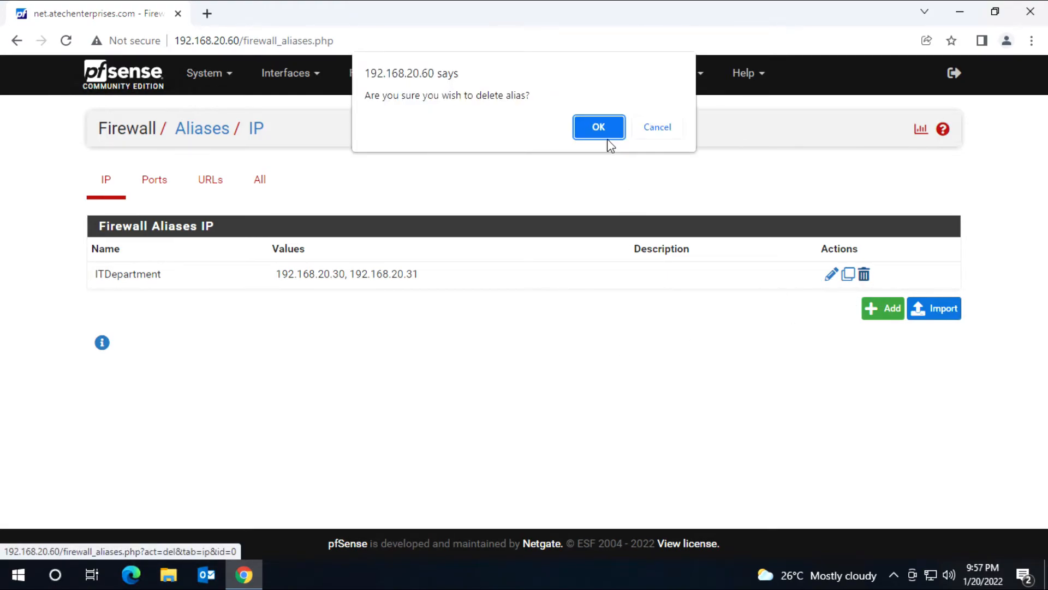
pyautogui.press('Return')
pyautogui.click(891, 196)
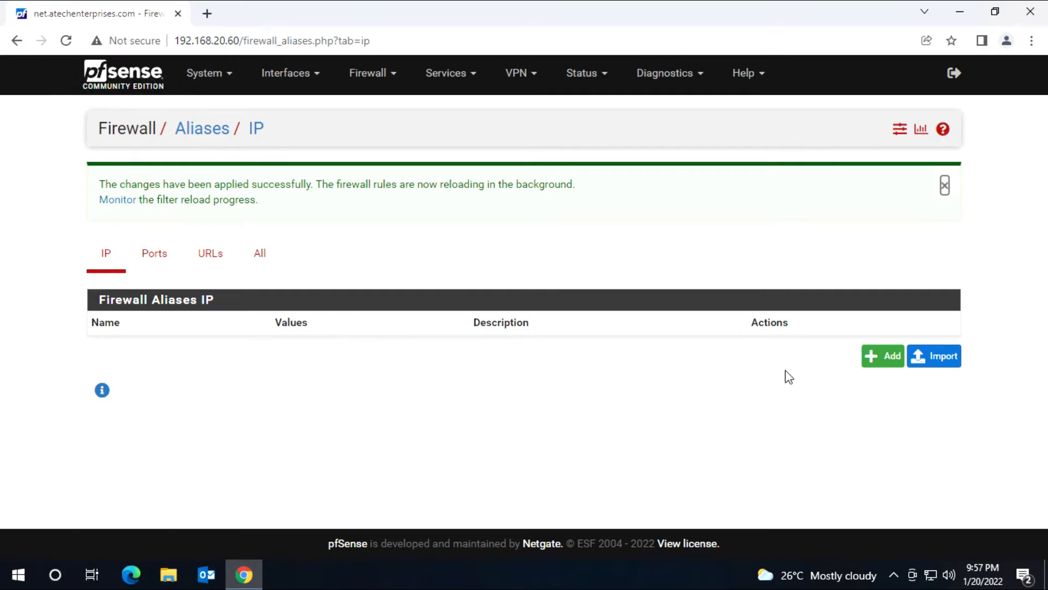
# Step: Add a new hosts alias ITDepartment with 192.168.20.30 described as PC1
pyautogui.click(885, 360)
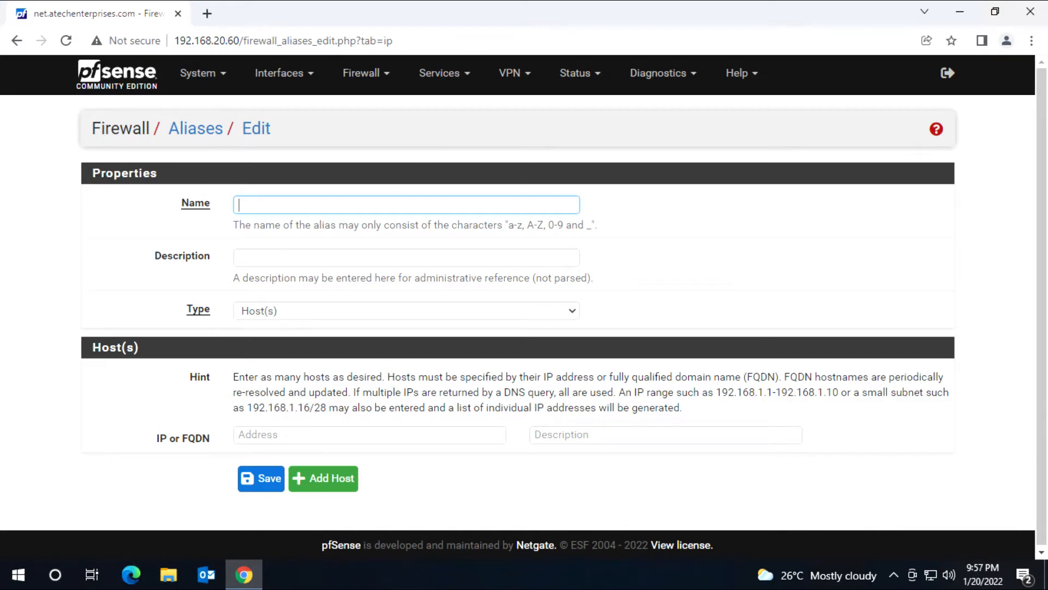
pyautogui.write('IT')
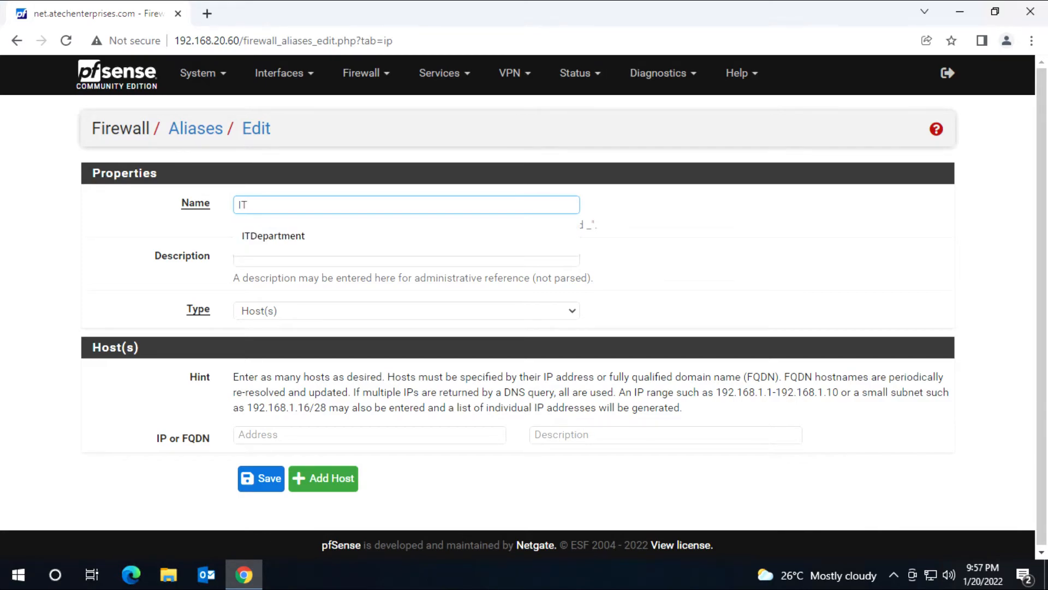
pyautogui.write('Department')
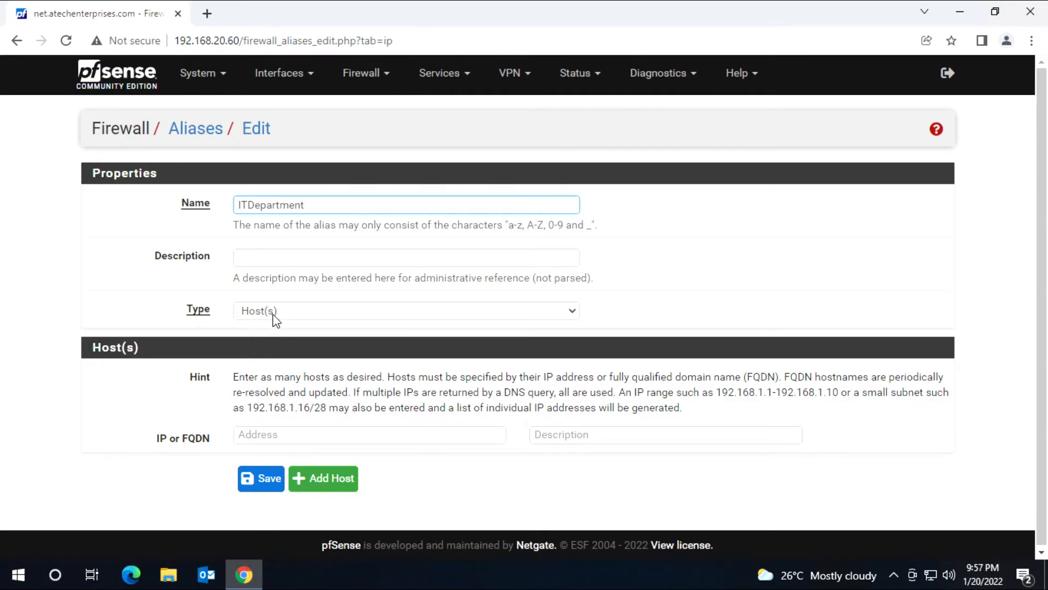
pyautogui.click(290, 313)
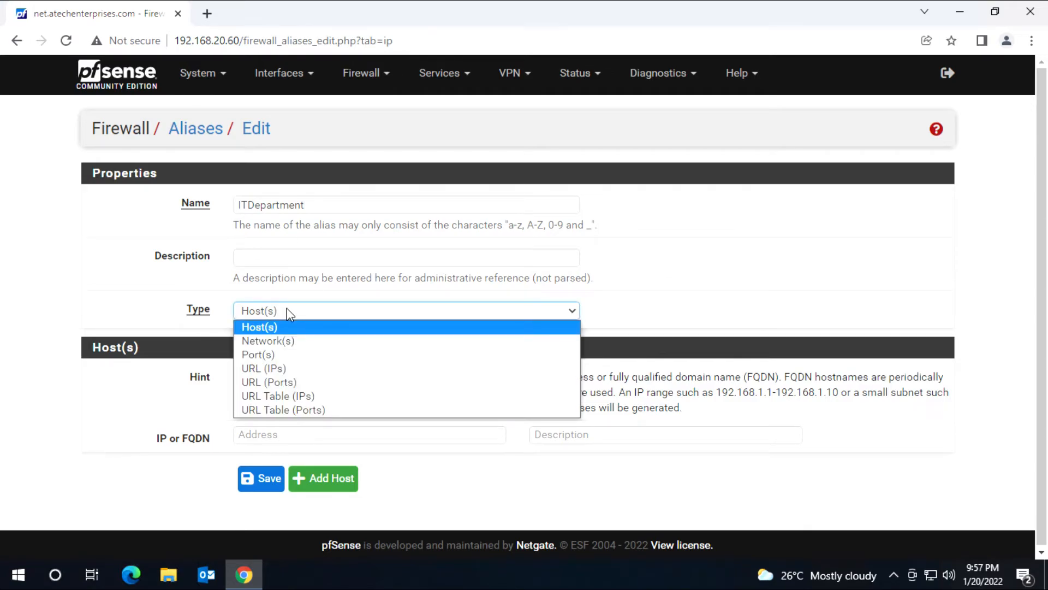
pyautogui.click(289, 314)
pyautogui.press('Tab')
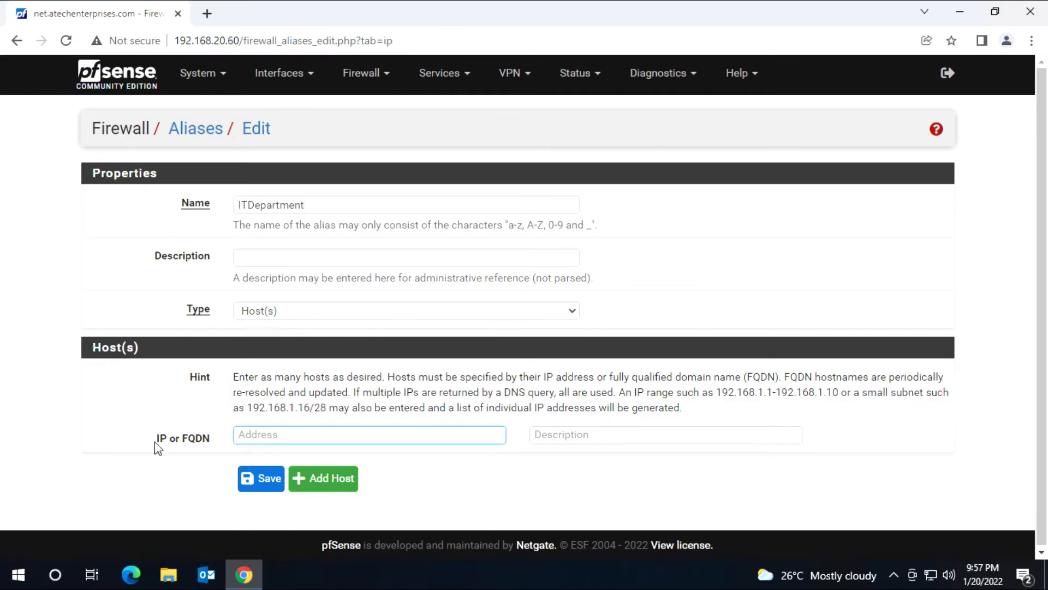
pyautogui.write('192.168.20.30')
pyautogui.click(536, 434)
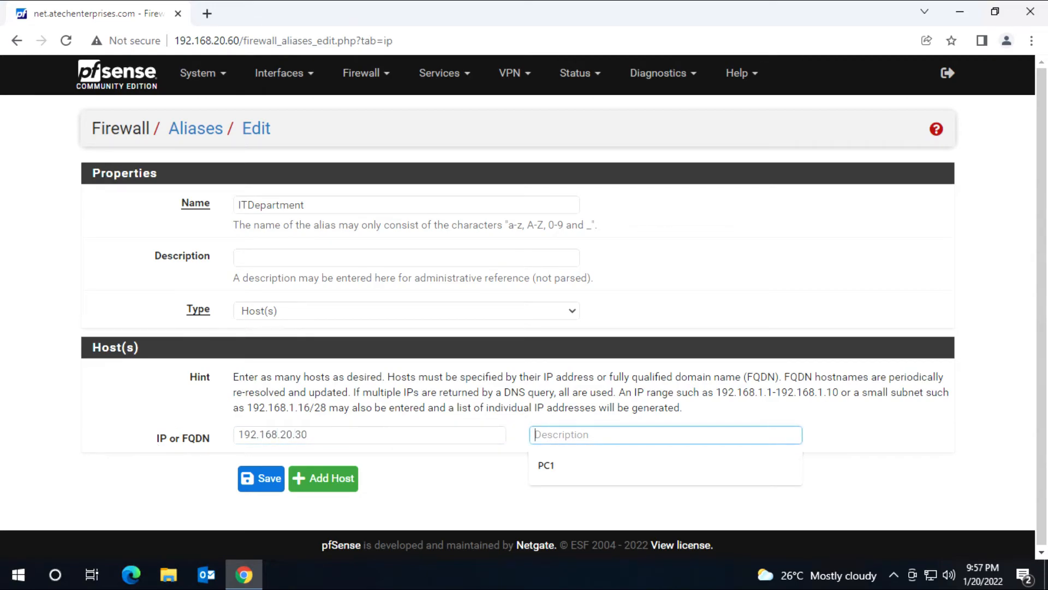
pyautogui.write('PC1')
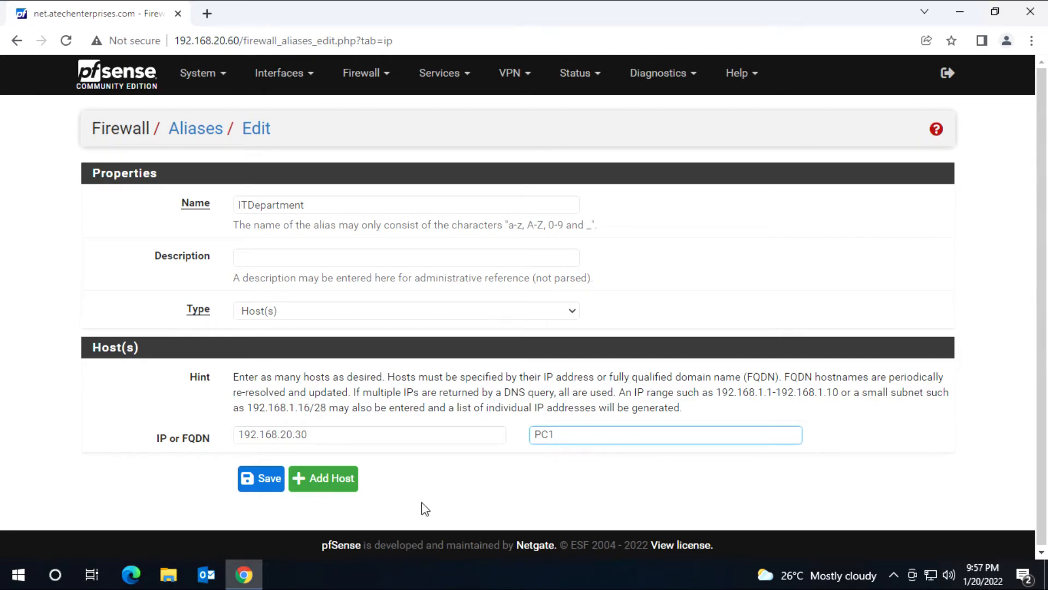
# Step: Add host 192.168.20.31 (PC2), save the alias, and apply the changes
pyautogui.click(340, 483)
pyautogui.click(327, 471)
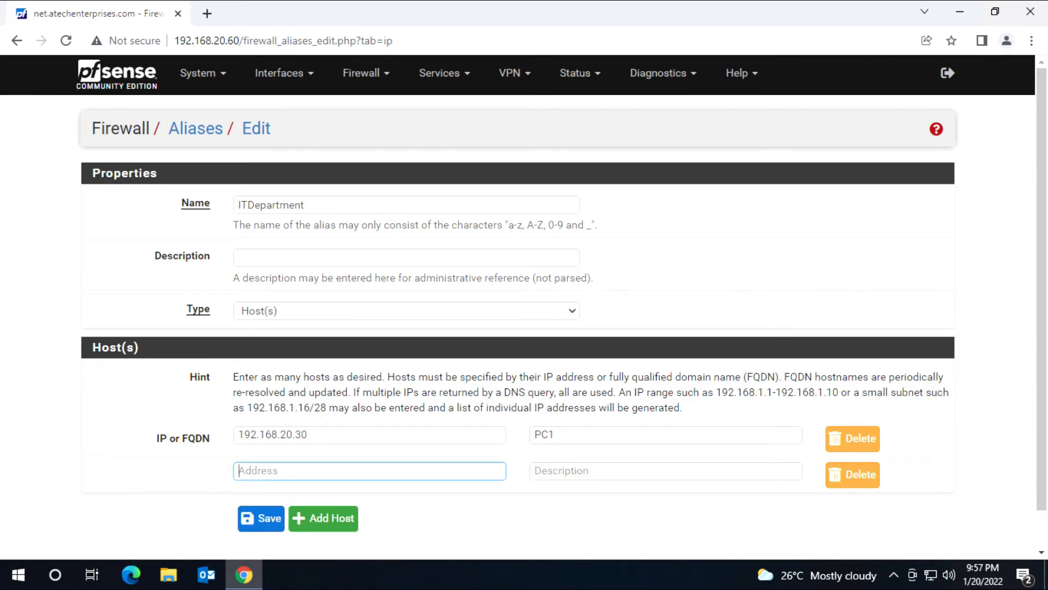
pyautogui.write('192.168.20.31')
pyautogui.press('Tab')
pyautogui.write('P')
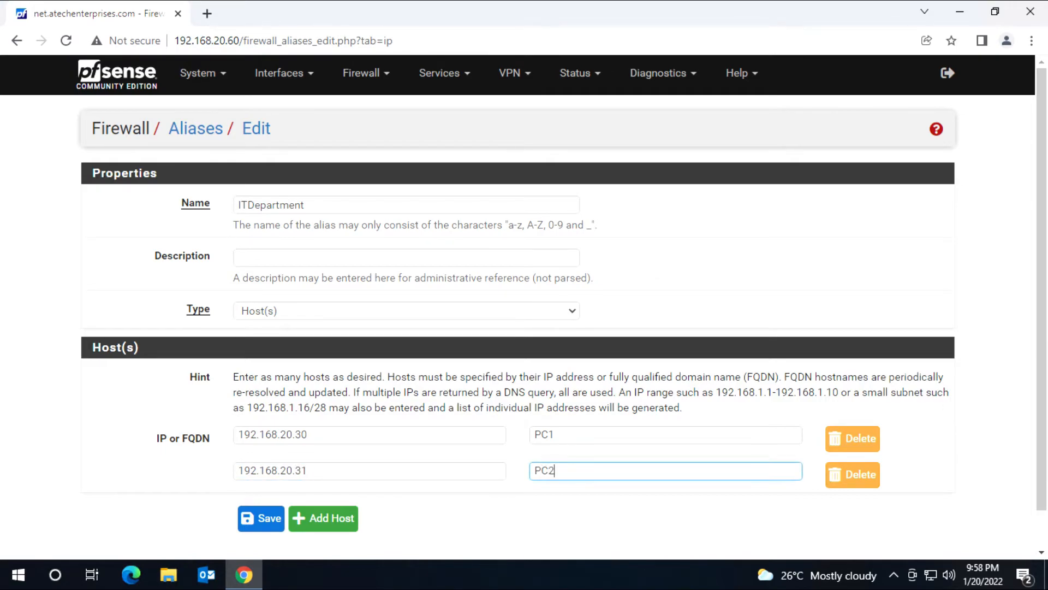
pyautogui.click(260, 525)
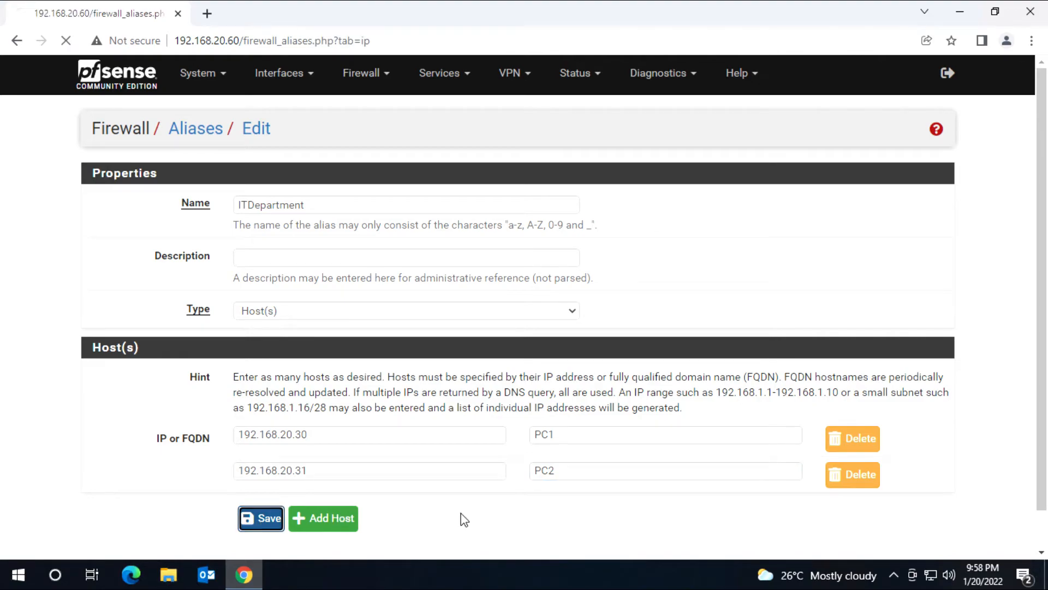
pyautogui.click(903, 192)
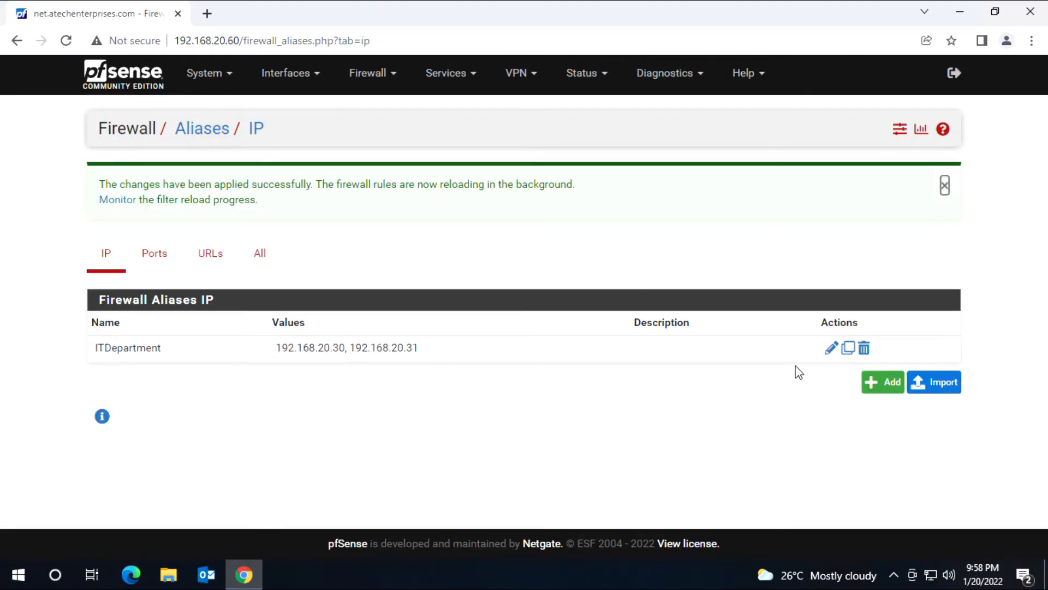
# Step: Add a new alias named HRDepartment with host 192.168.20.40 described as HRPC1
pyautogui.click(884, 383)
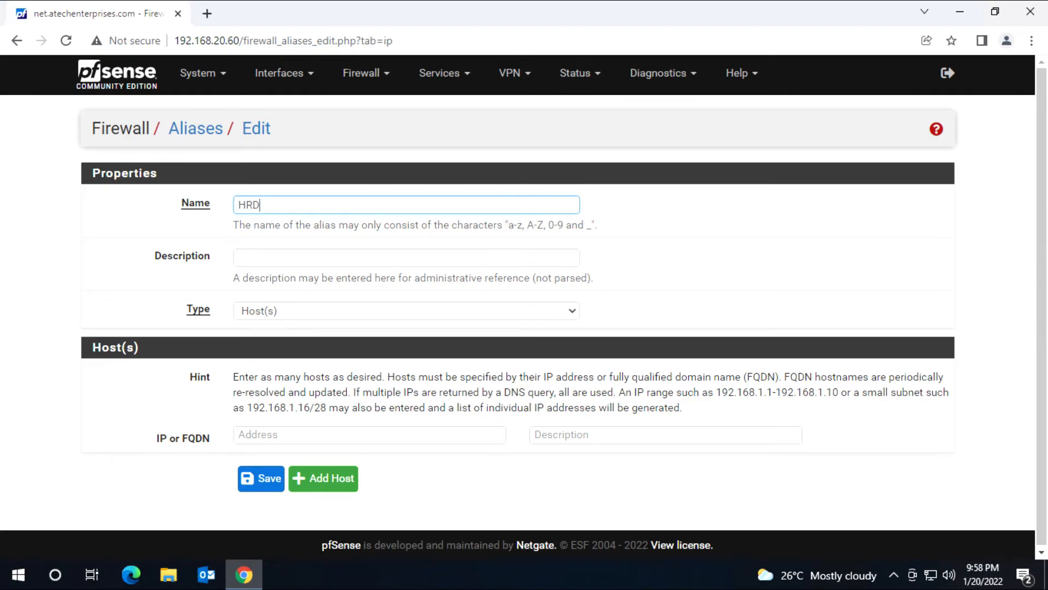
pyautogui.write('HRDepartment')
pyautogui.click(371, 435)
pyautogui.write('192.168.20.40')
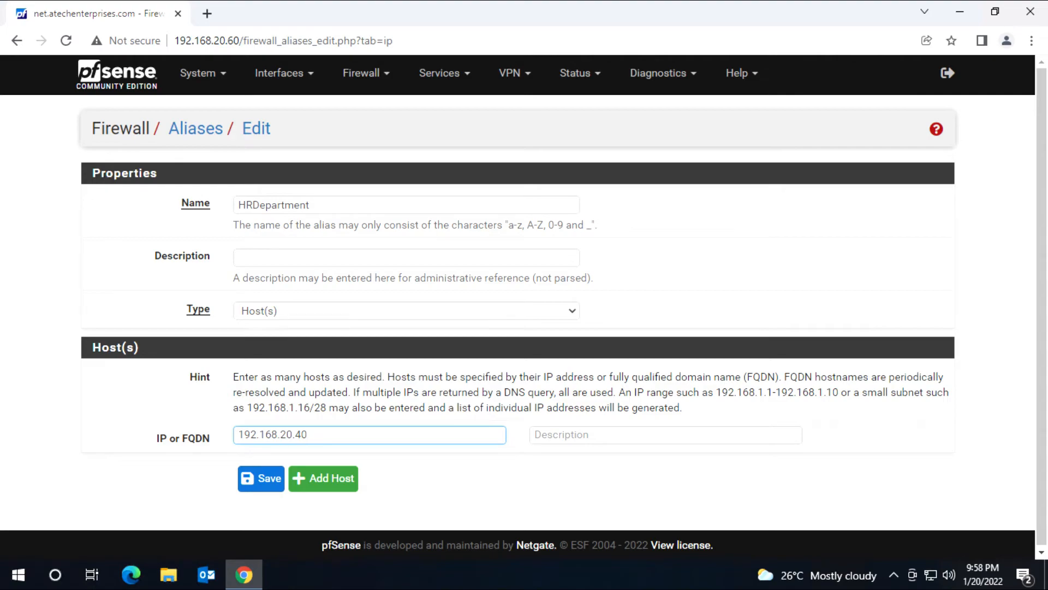
pyautogui.click(611, 435)
pyautogui.write('HRPC1')
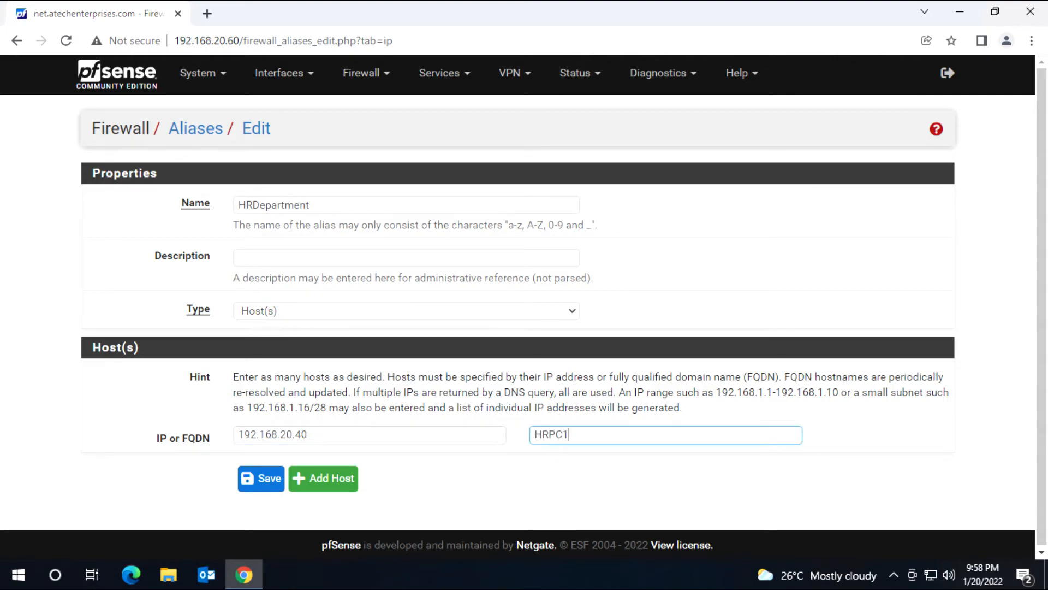
# Step: Add a second host row with 192.168.20.41 and begin its description
pyautogui.click(322, 478)
pyautogui.click(284, 470)
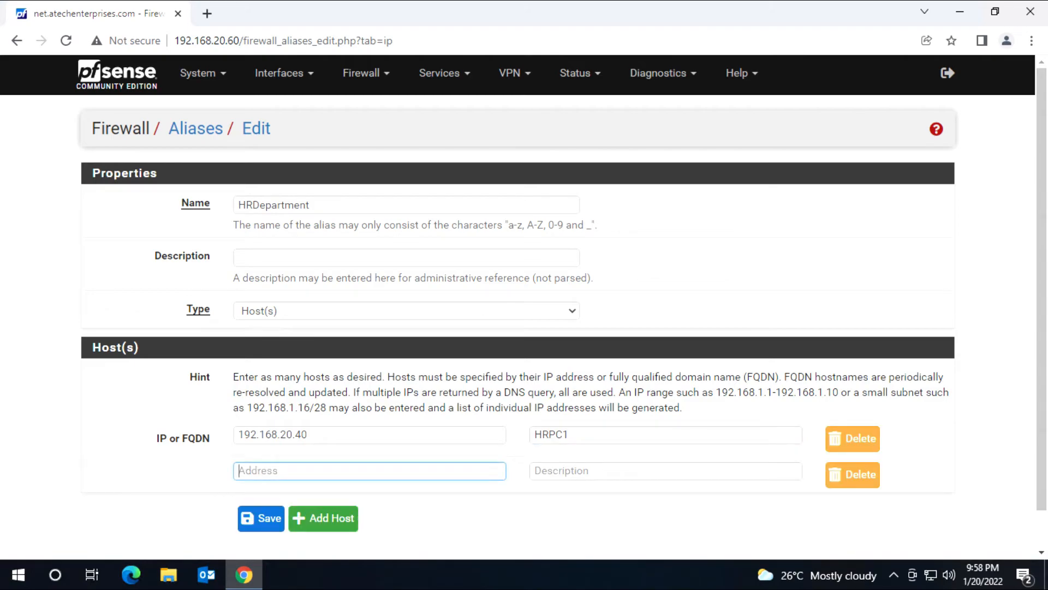
pyautogui.write('192.168.20.41')
pyautogui.press('Tab')
pyautogui.write('H')
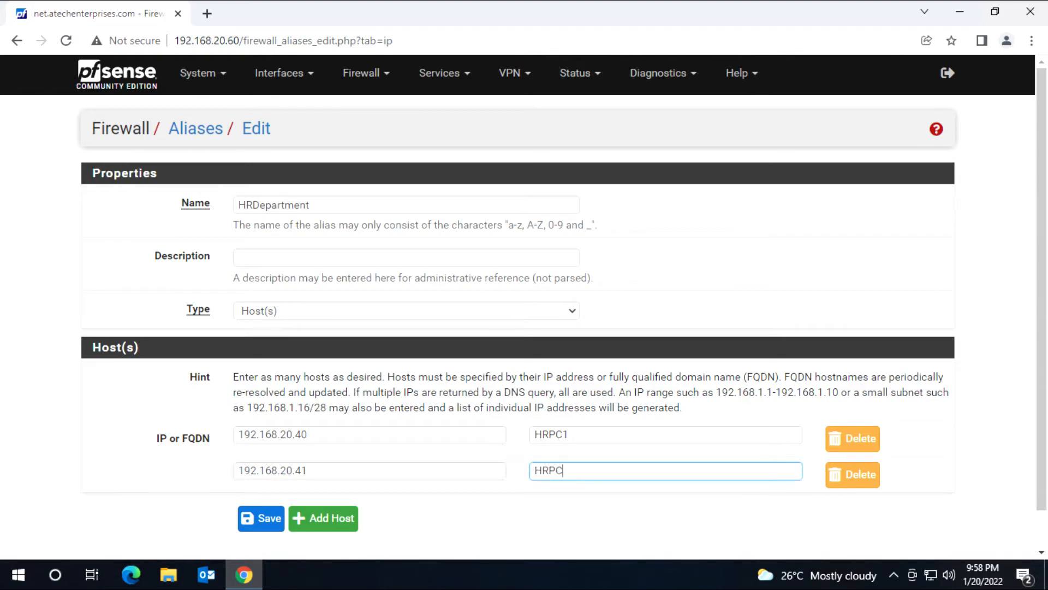
# Step: Save and apply the HRDepartment alias, then view the LAN tab of Firewall > Rules
pyautogui.click(264, 518)
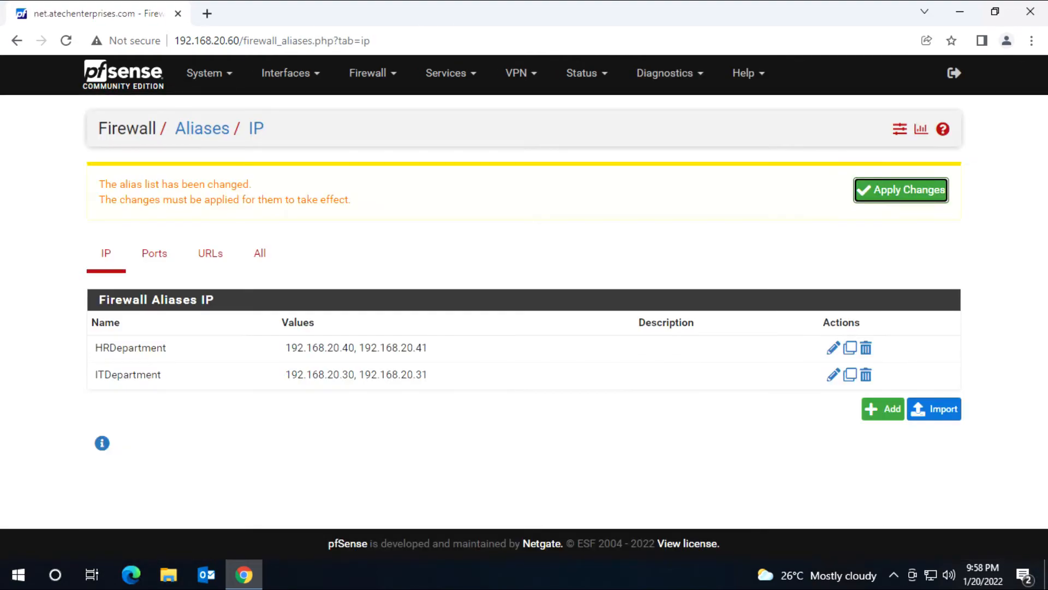
pyautogui.click(920, 194)
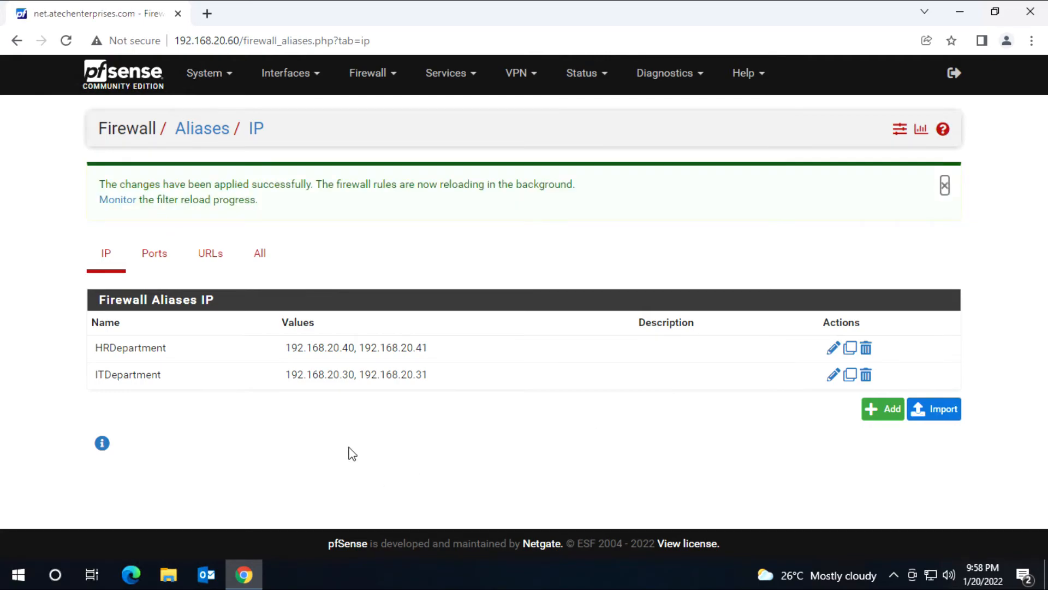
pyautogui.click(391, 81)
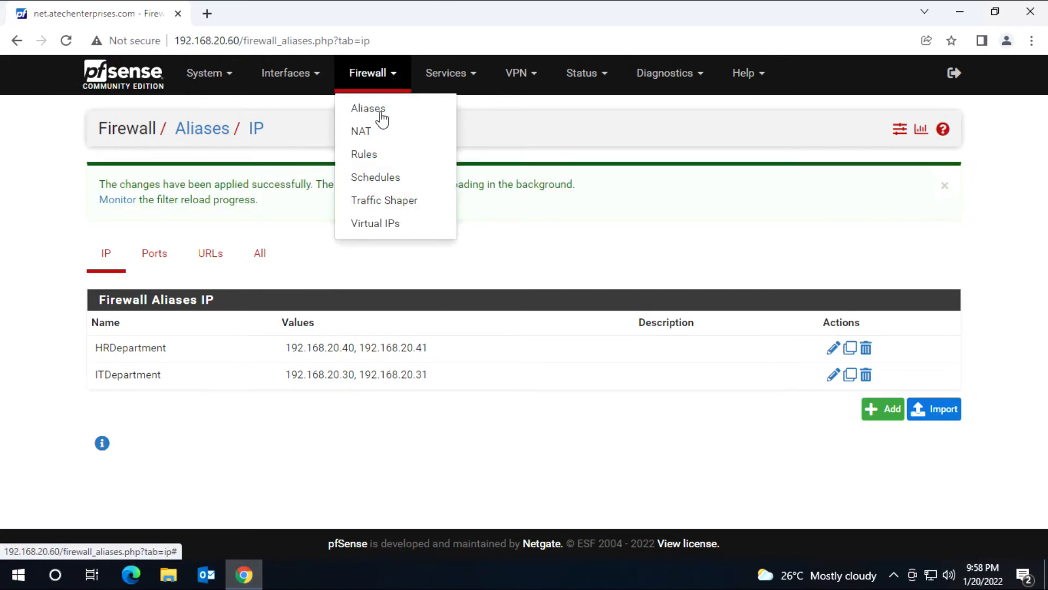
pyautogui.click(369, 157)
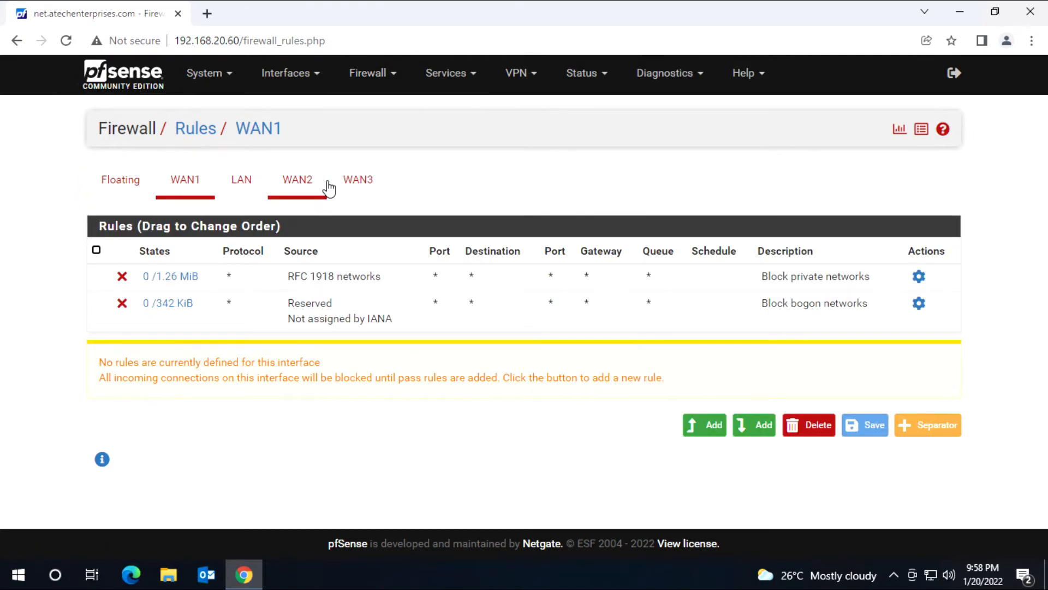
pyautogui.click(244, 192)
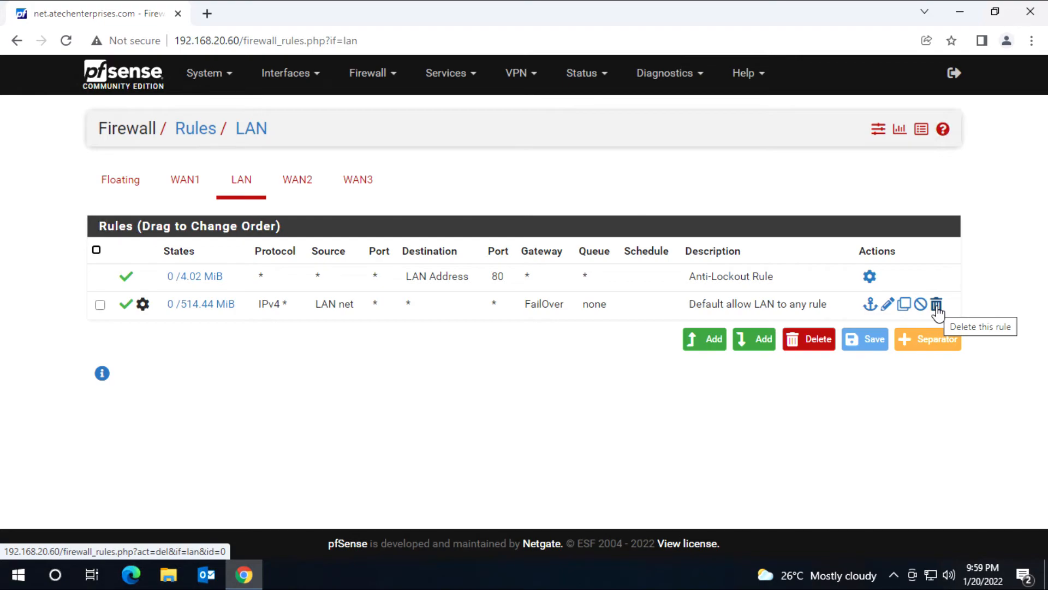
# Step: Edit the Default allow LAN to any rule and set its source to the ITDepartment alias
pyautogui.click(887, 304)
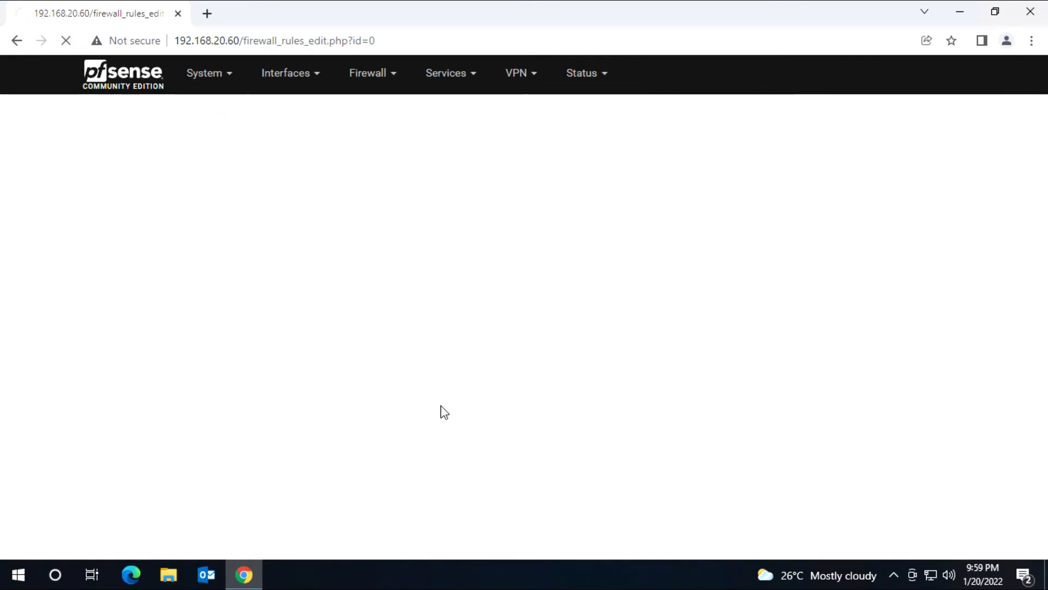
pyautogui.scroll(-1, 689, 369)
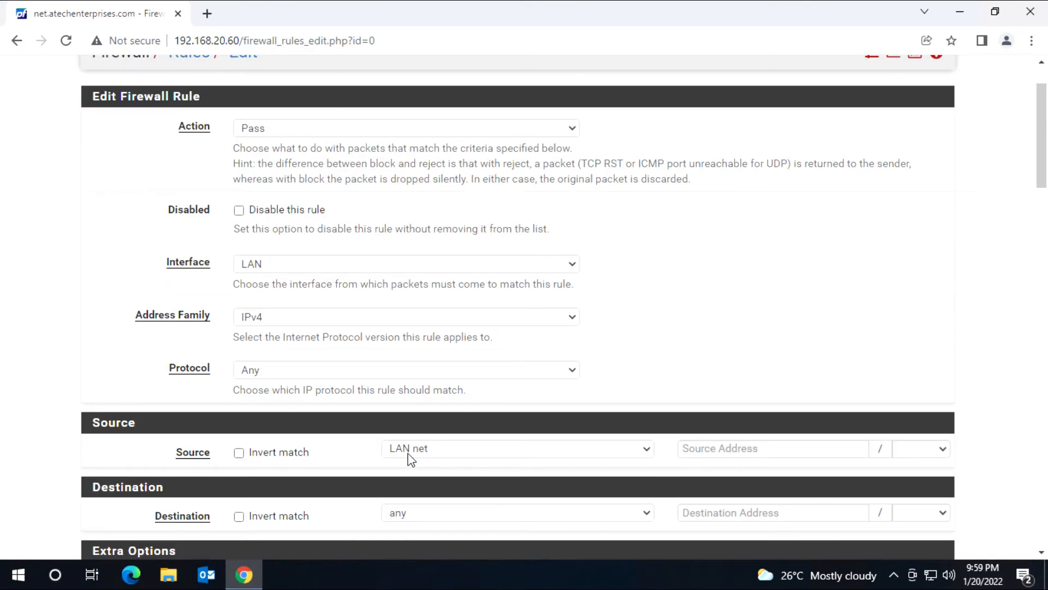
pyautogui.click(639, 452)
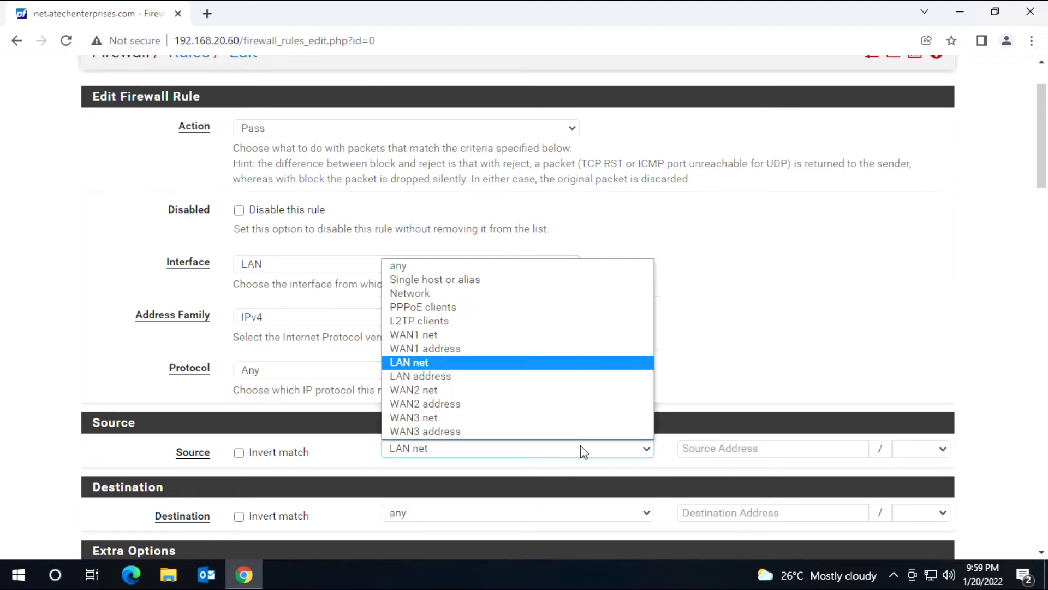
pyautogui.click(444, 281)
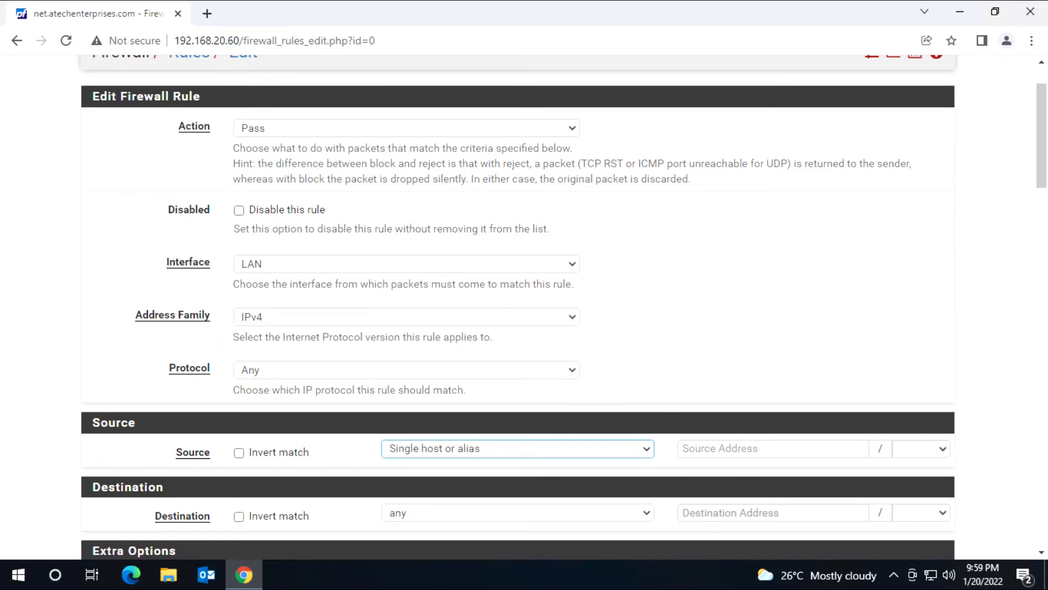
pyautogui.click(773, 449)
pyautogui.write('IT')
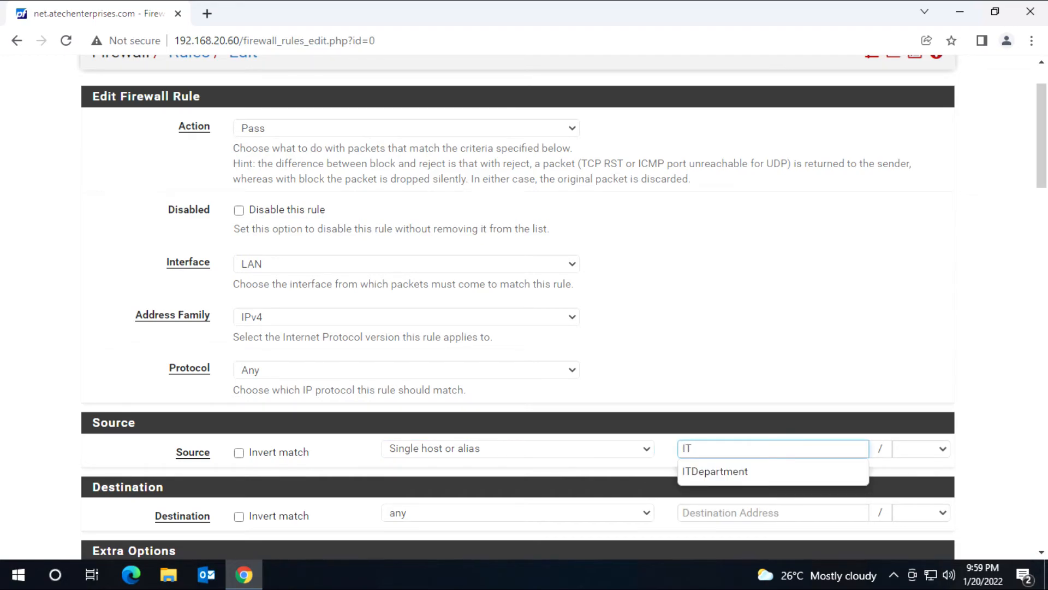
pyautogui.click(715, 473)
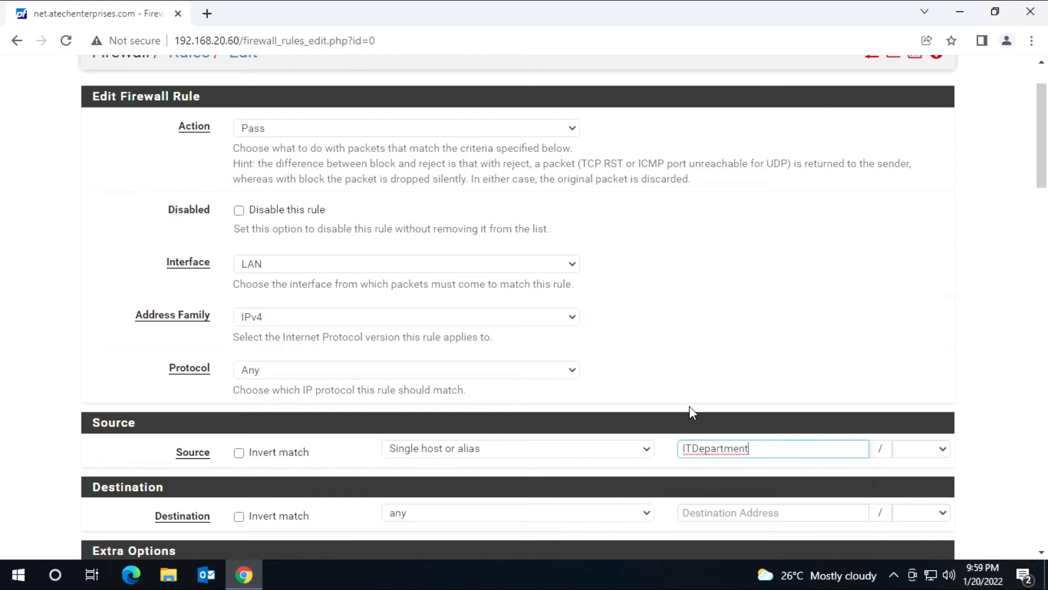
pyautogui.click(792, 358)
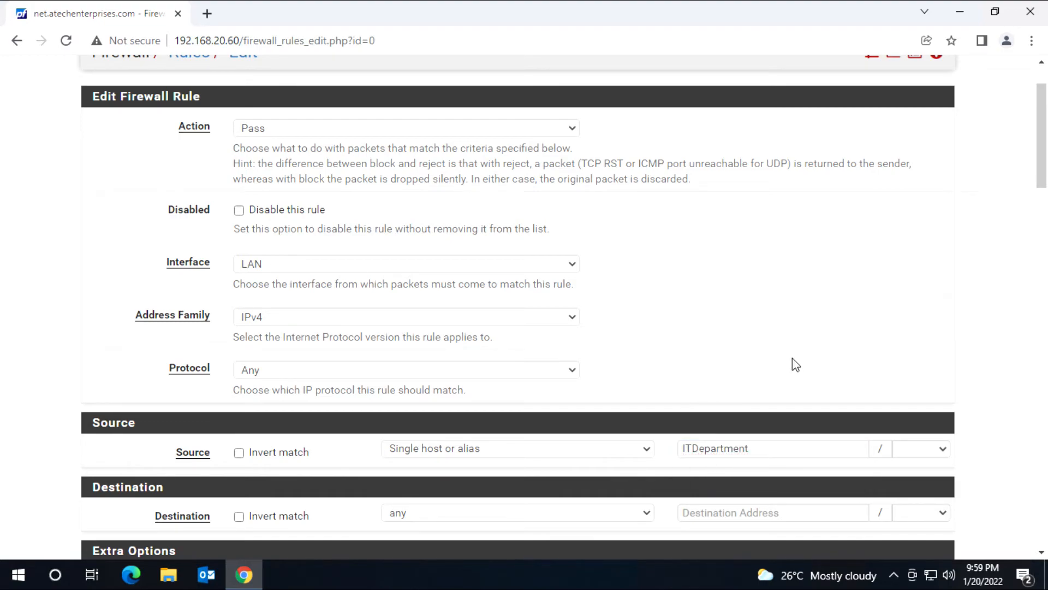
# Step: Set the rule's in pipe to ITDepartment3MB and out pipe to ITDepartment3MBUpload
pyautogui.scroll(-14, 792, 365)
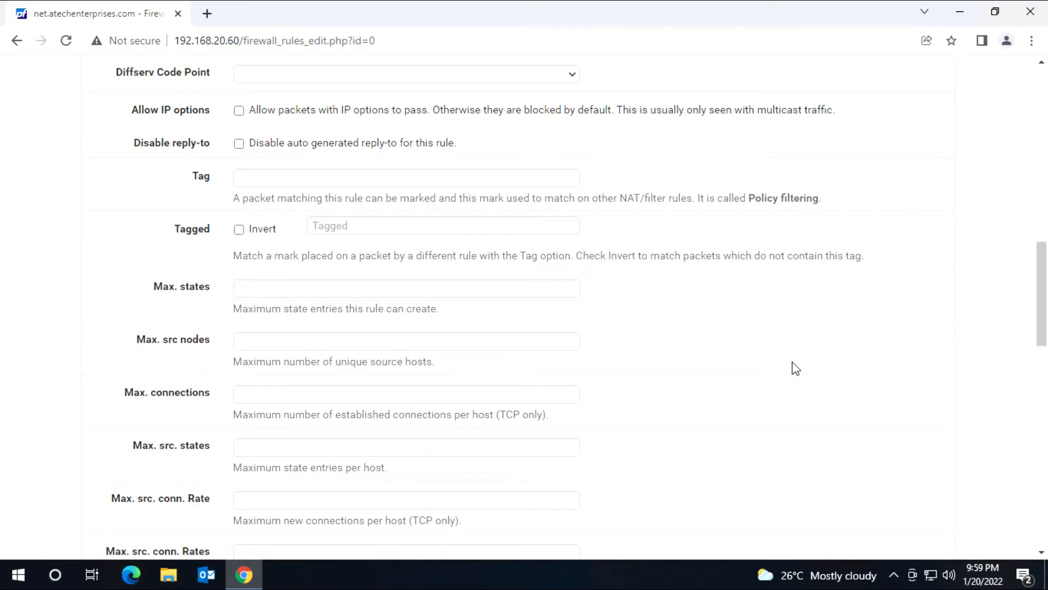
pyautogui.scroll(-15, 793, 362)
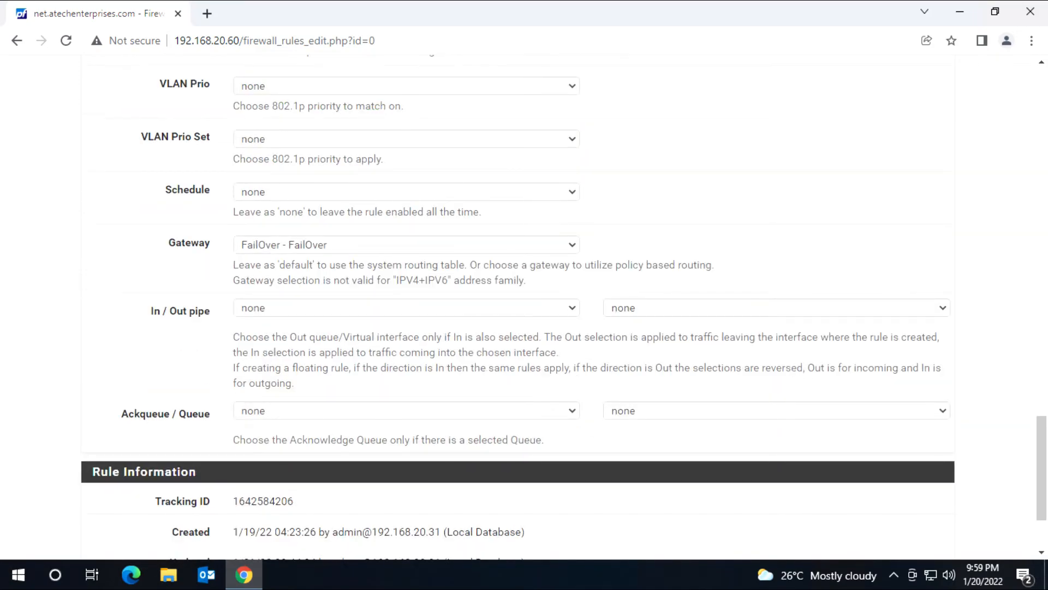
pyautogui.click(326, 309)
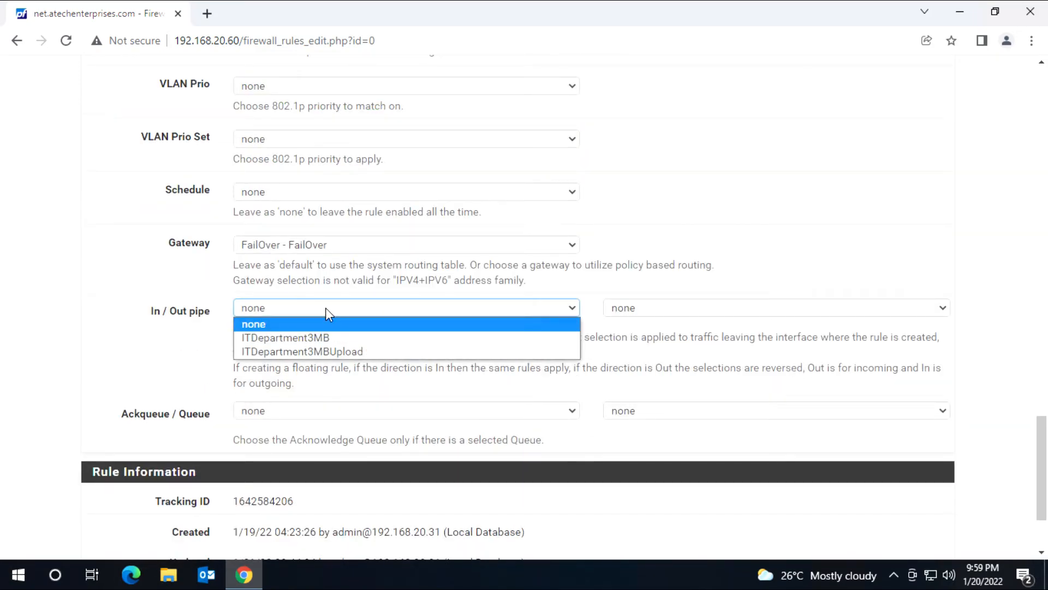
pyautogui.click(318, 336)
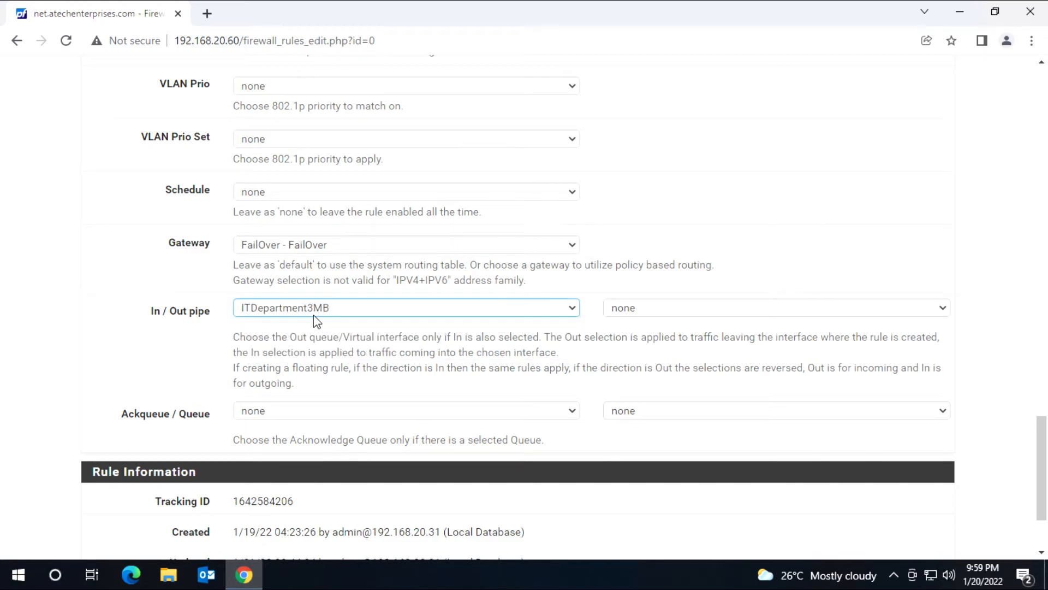
pyautogui.click(796, 310)
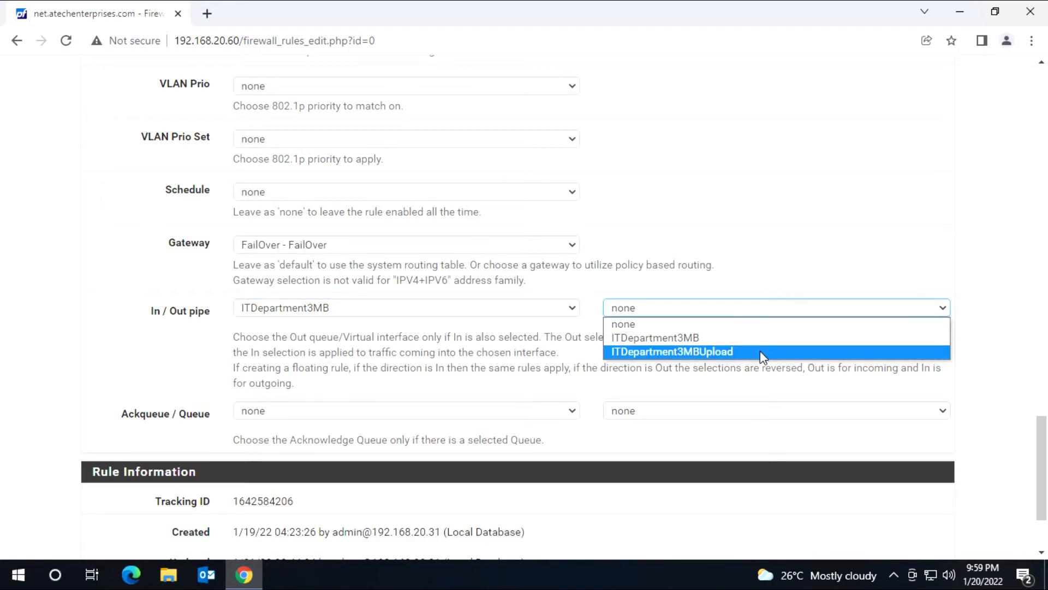
pyautogui.click(728, 353)
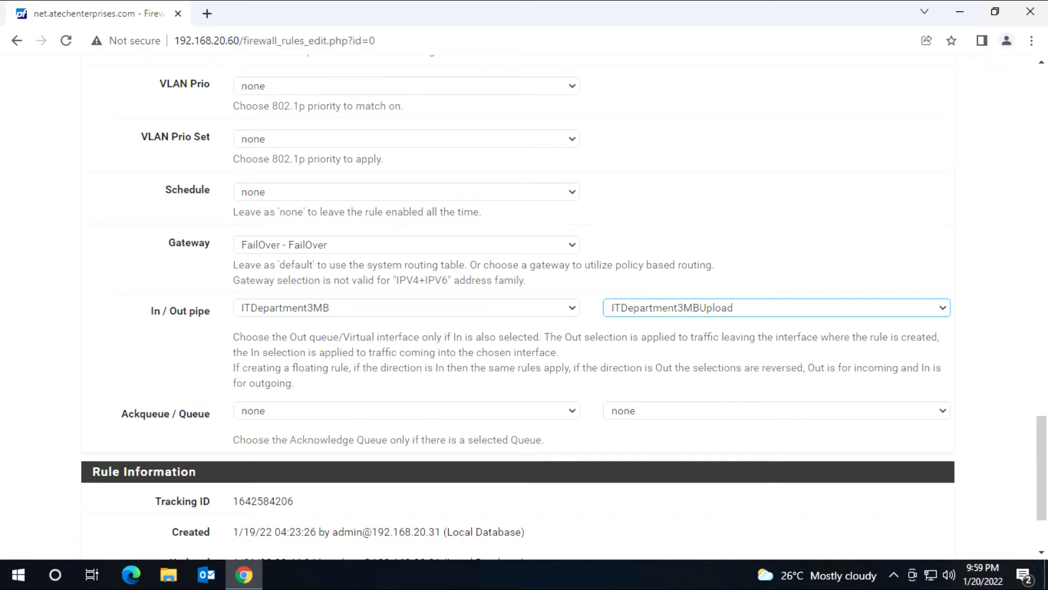
pyautogui.click(207, 13)
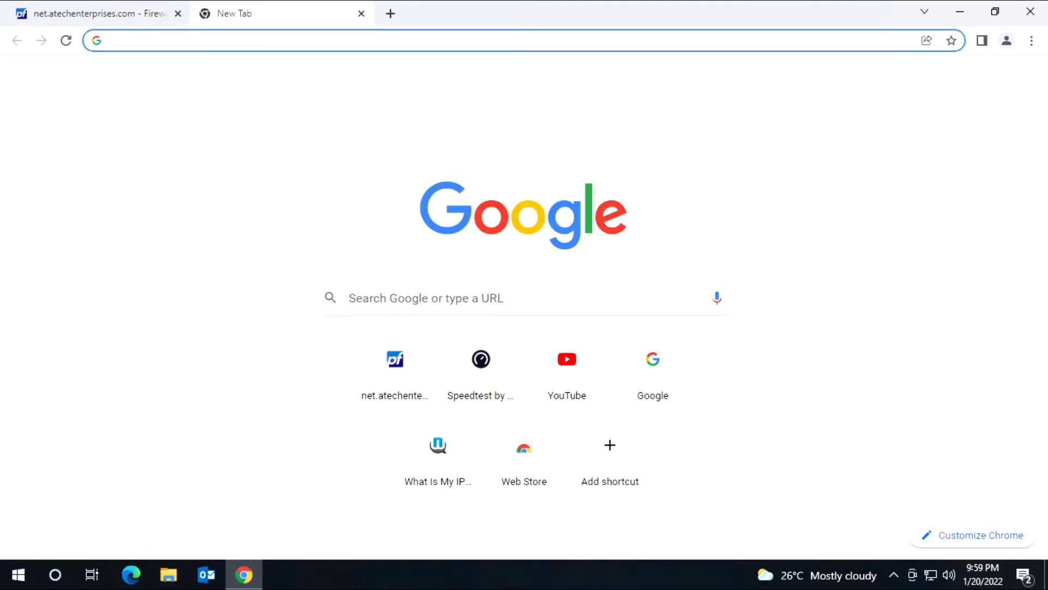
# Step: Run a speedtest.net test, getting 86.74 Mbps download and 90.52 Mbps upload
pyautogui.write('spe')
pyautogui.press('Return')
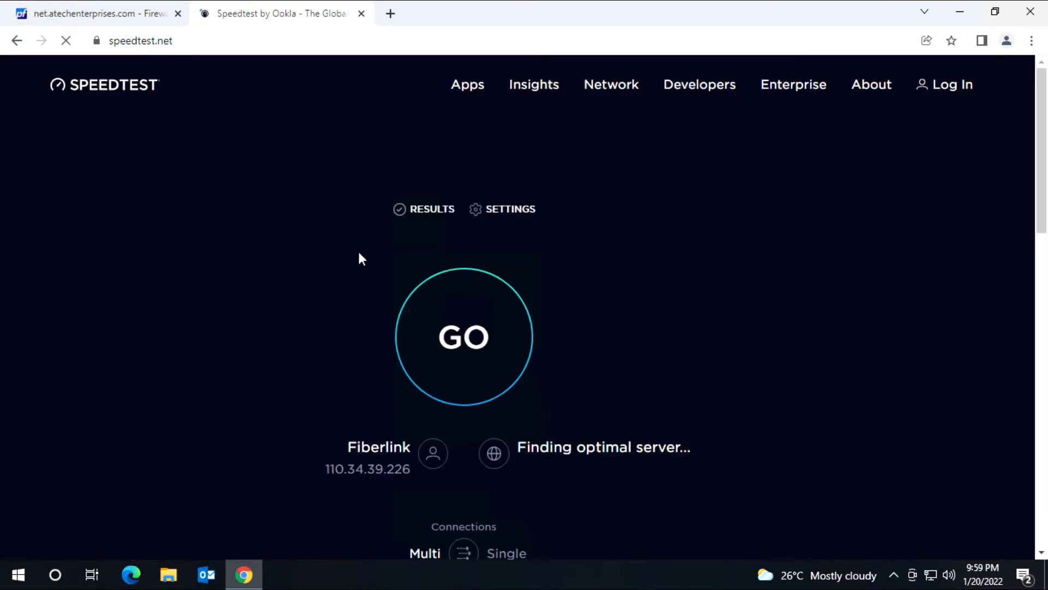
pyautogui.click(503, 353)
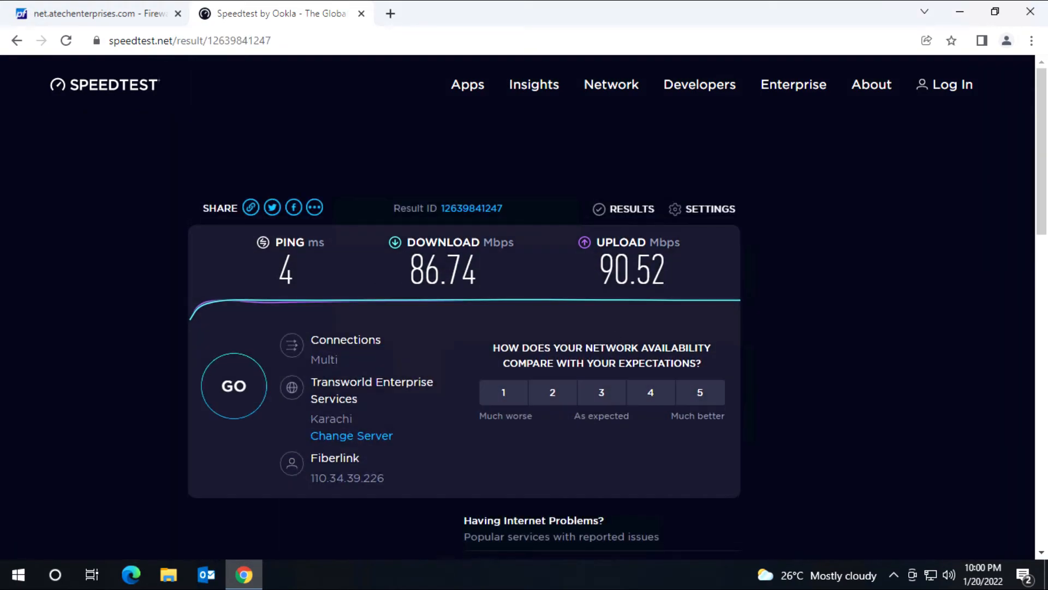
pyautogui.click(109, 18)
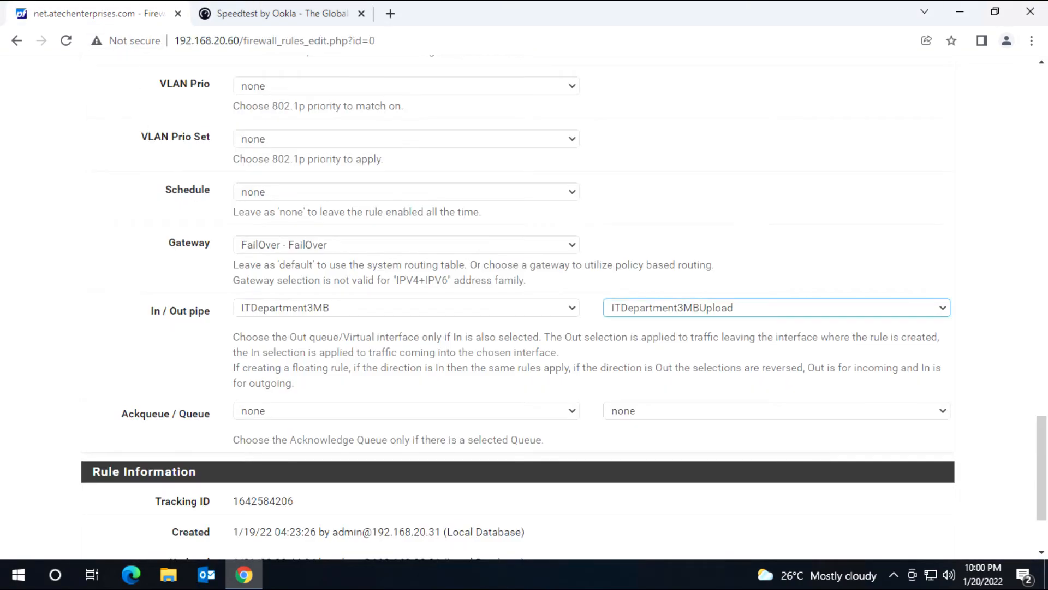
# Step: Save and apply the edited ITDepartment LAN rule, then view the speed test results
pyautogui.scroll(-2, 159, 379)
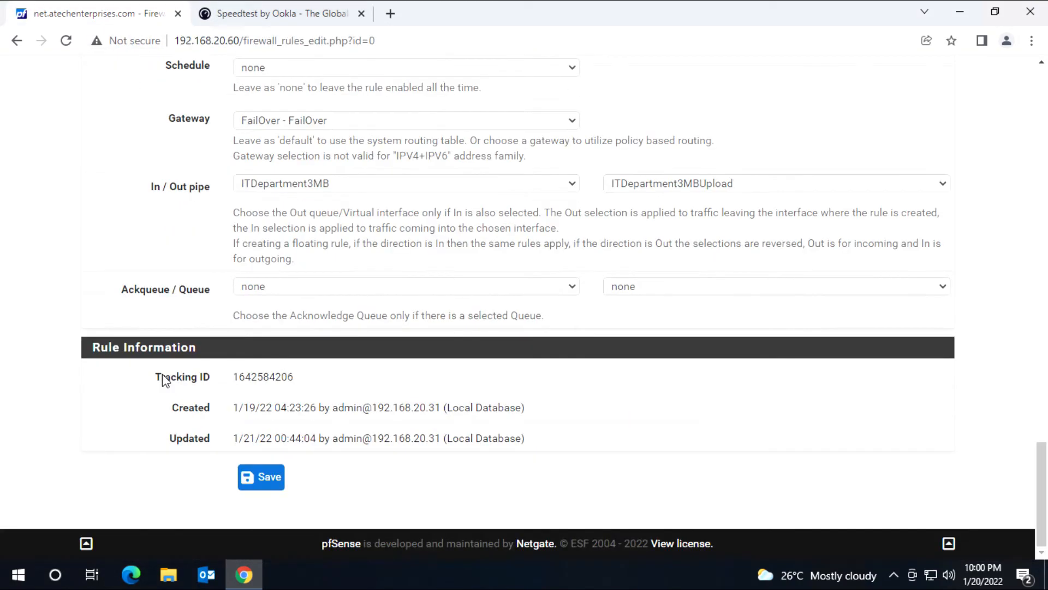
pyautogui.click(260, 478)
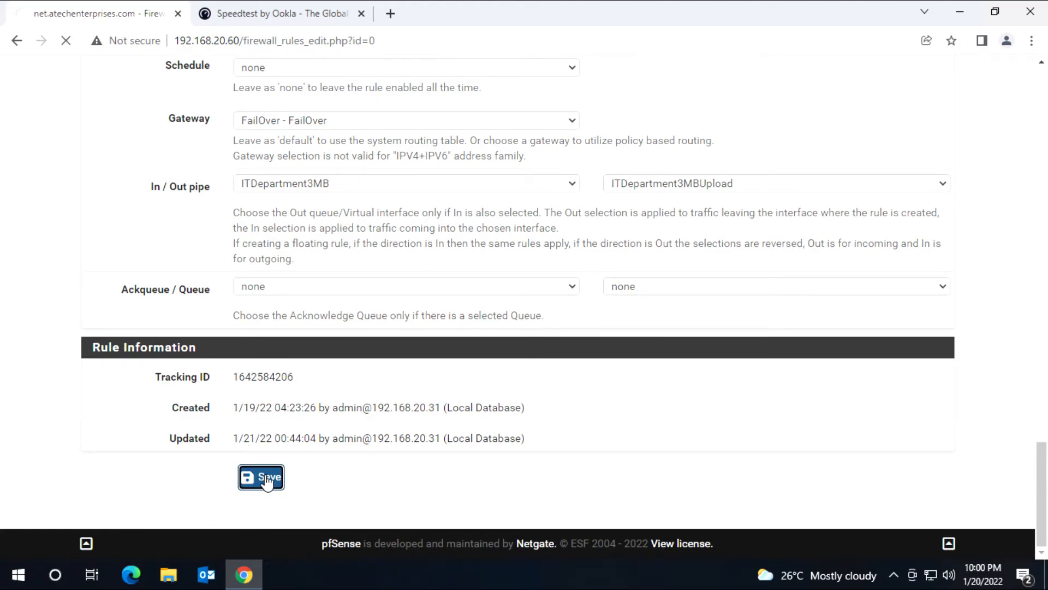
pyautogui.click(908, 189)
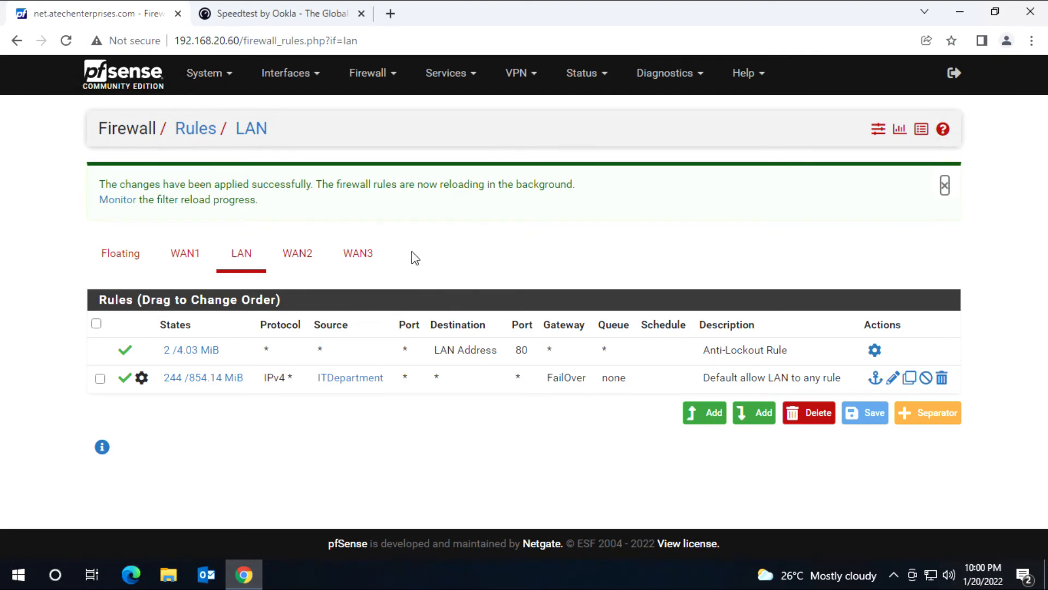
pyautogui.click(275, 14)
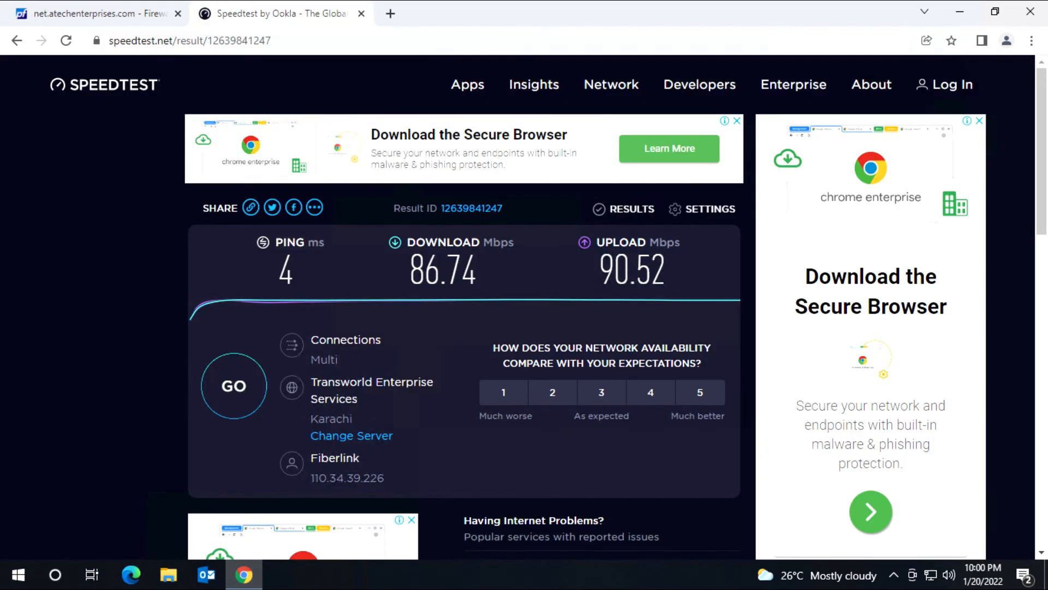
# Step: Reload the speedtest.net start page by clearing the result path from the address
pyautogui.moveTo(274, 40); pyautogui.dragTo(173, 41)
pyautogui.press('BackSpace')
pyautogui.press('Return')
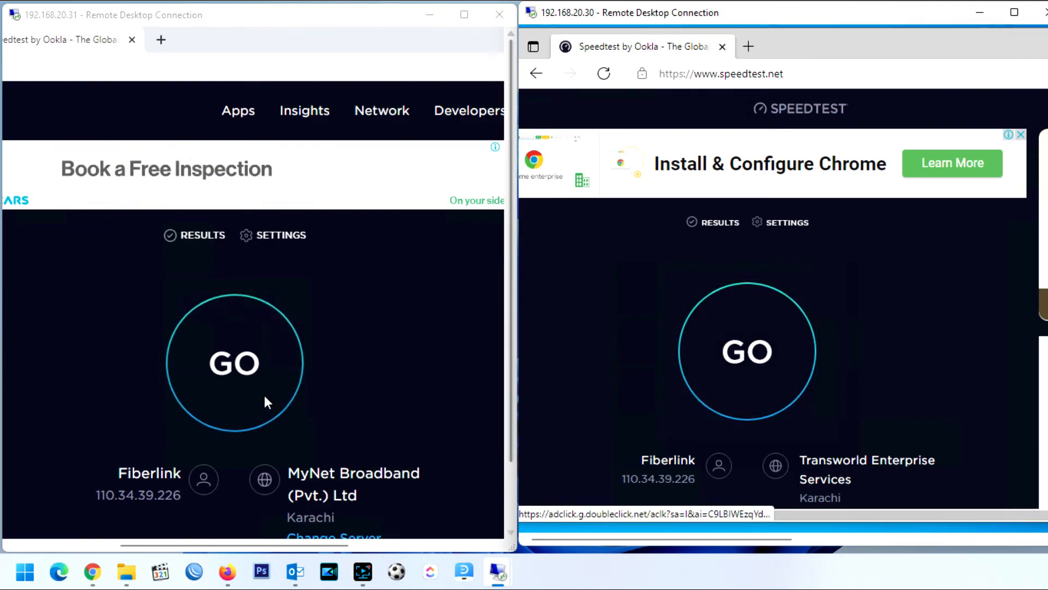
# Step: Start the Speedtest on both remote desktop sessions
pyautogui.click(225, 368)
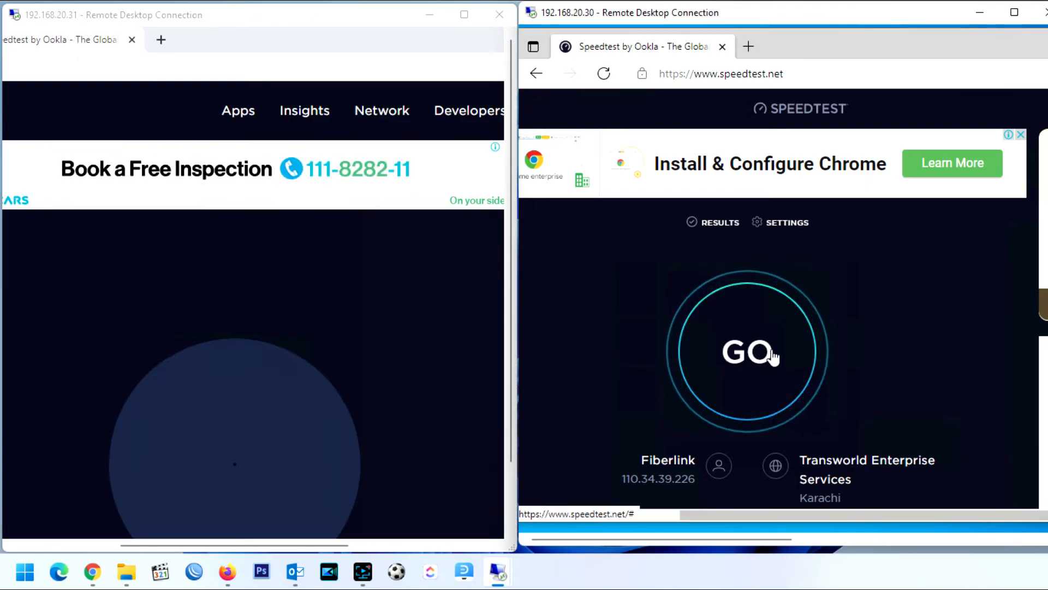
pyautogui.click(770, 356)
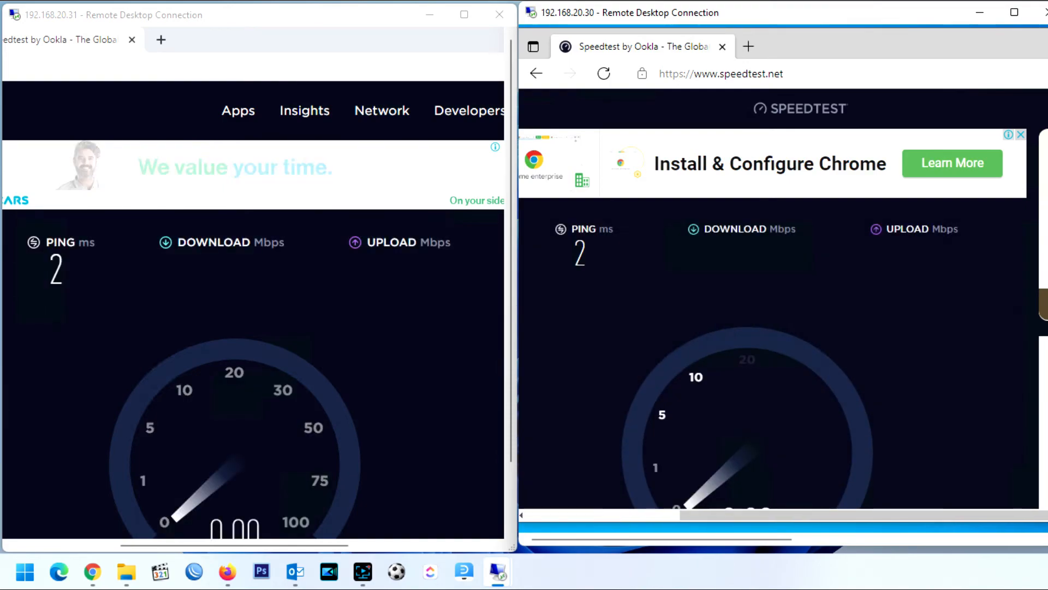
pyautogui.moveTo(511, 369); pyautogui.dragTo(511, 402)
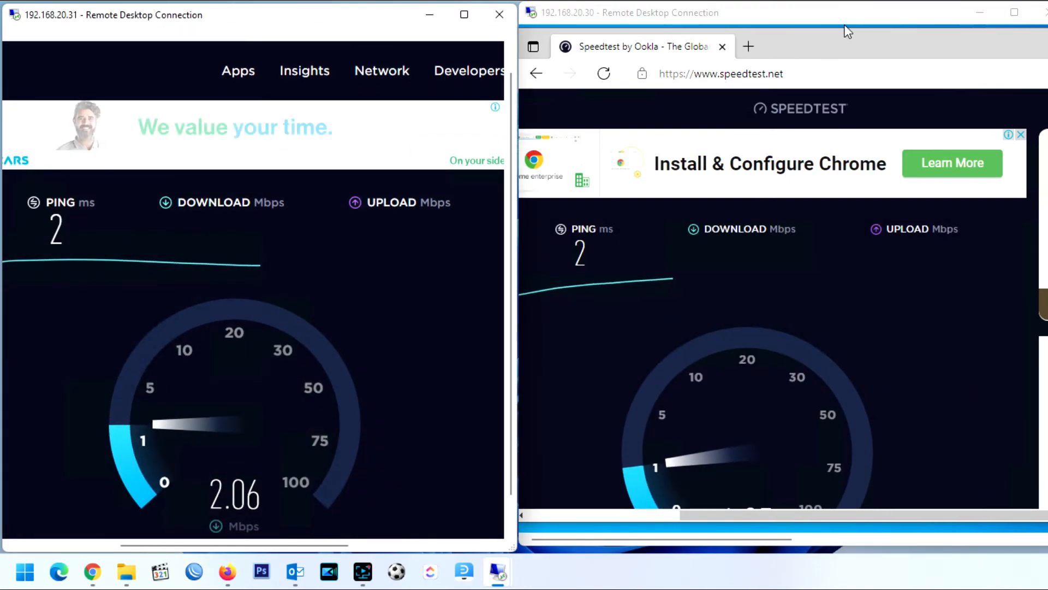
# Step: Move the second remote window aside and maximize the first remote session
pyautogui.moveTo(847, 13); pyautogui.dragTo(773, 26)
pyautogui.moveTo(988, 216); pyautogui.dragTo(988, 274)
pyautogui.moveTo(594, 25); pyautogui.dragTo(663, 17)
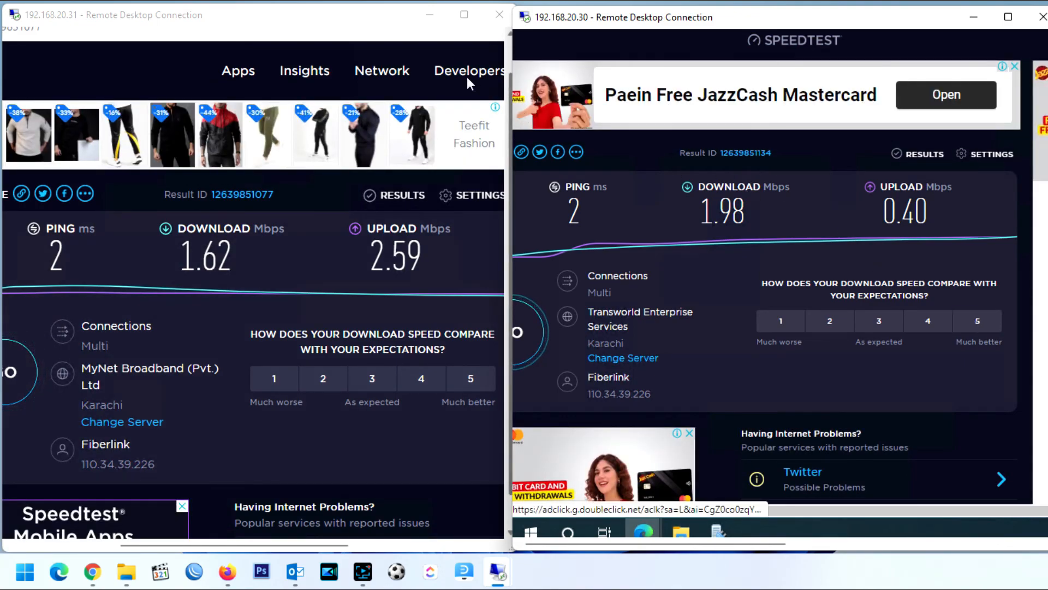
pyautogui.doubleClick(381, 19)
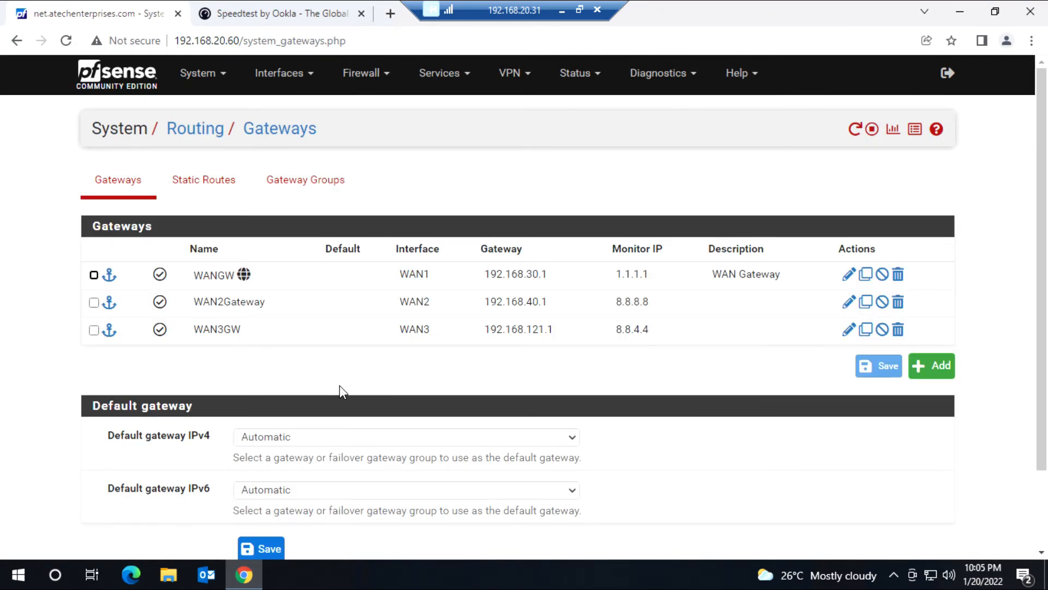
# Step: Duplicate the FailOver gateway group and rename the copy FailOverforHR
pyautogui.click(295, 187)
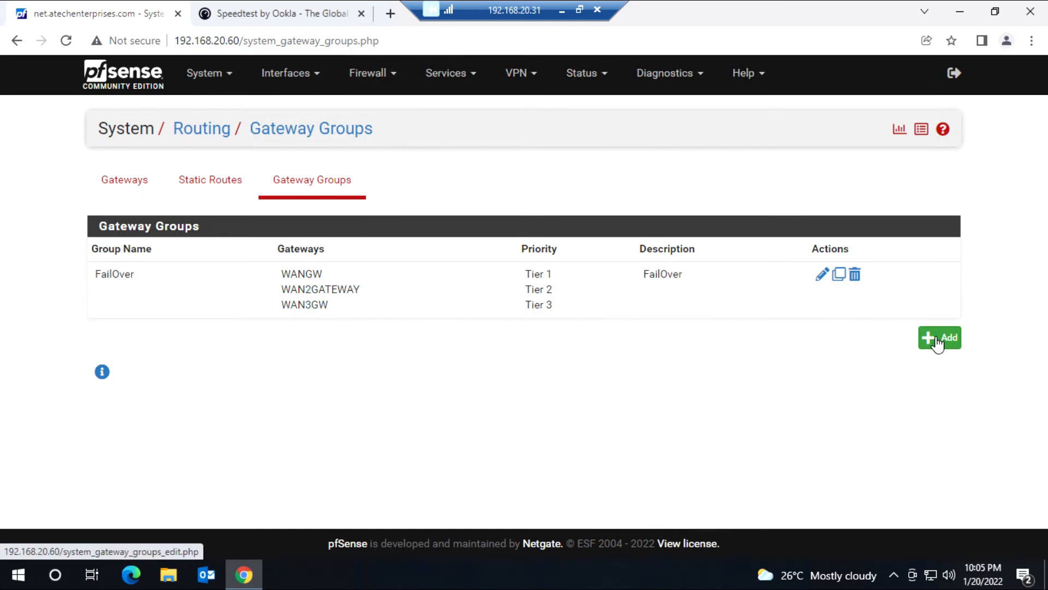
pyautogui.click(840, 275)
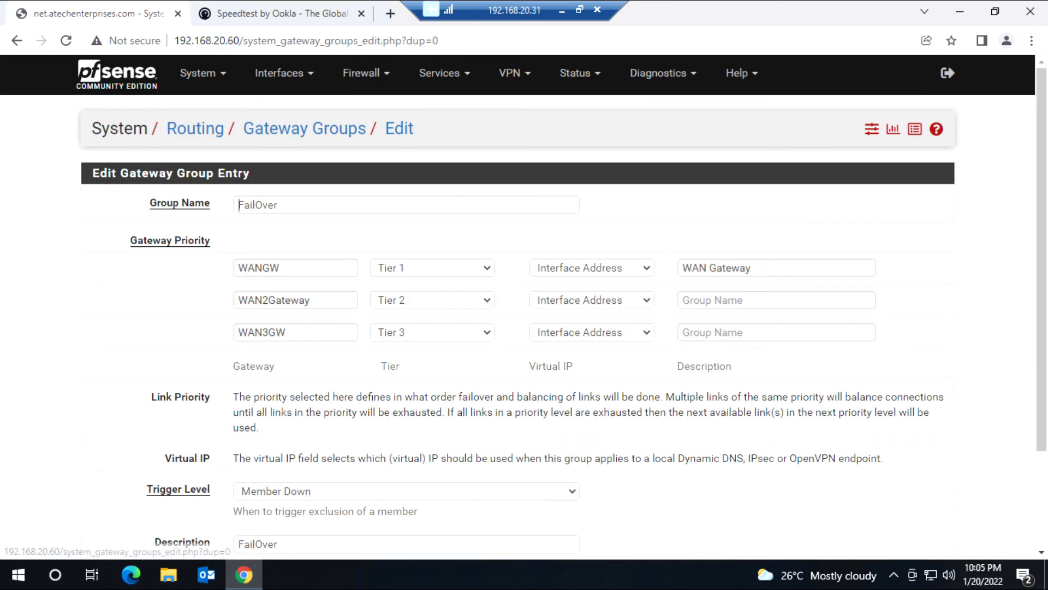
pyautogui.click(423, 206)
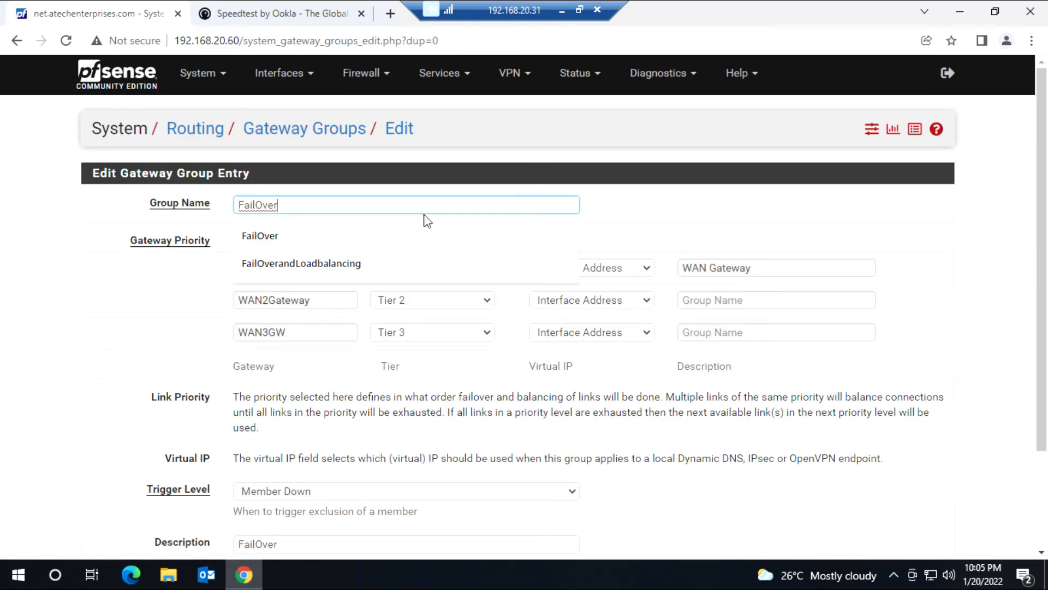
pyautogui.write('forHR')
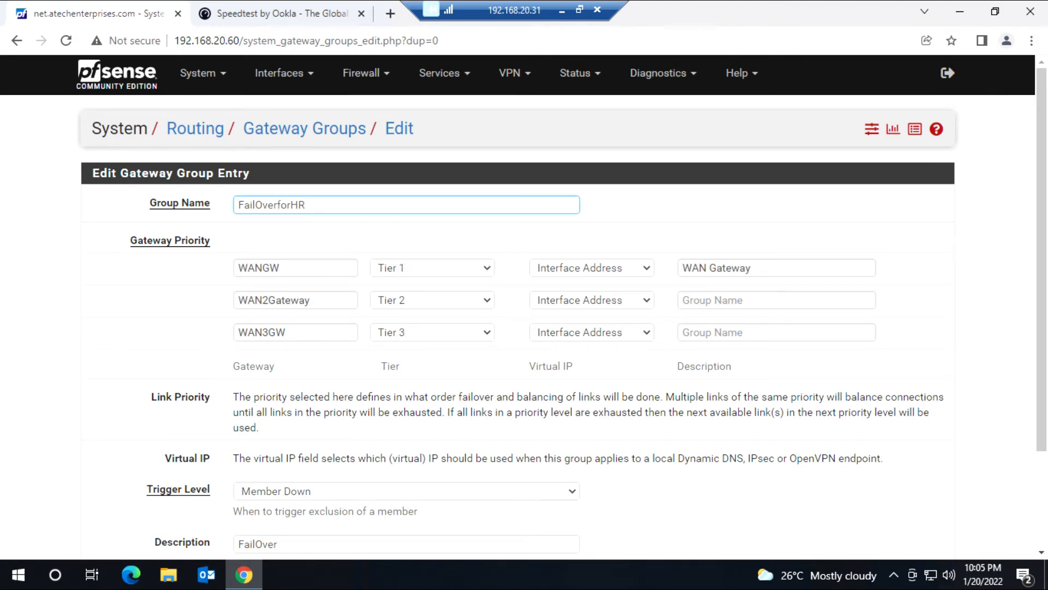
# Step: Make WAN2Gateway Tier 1 and WANGW Tier 2, then save the group
pyautogui.click(449, 270)
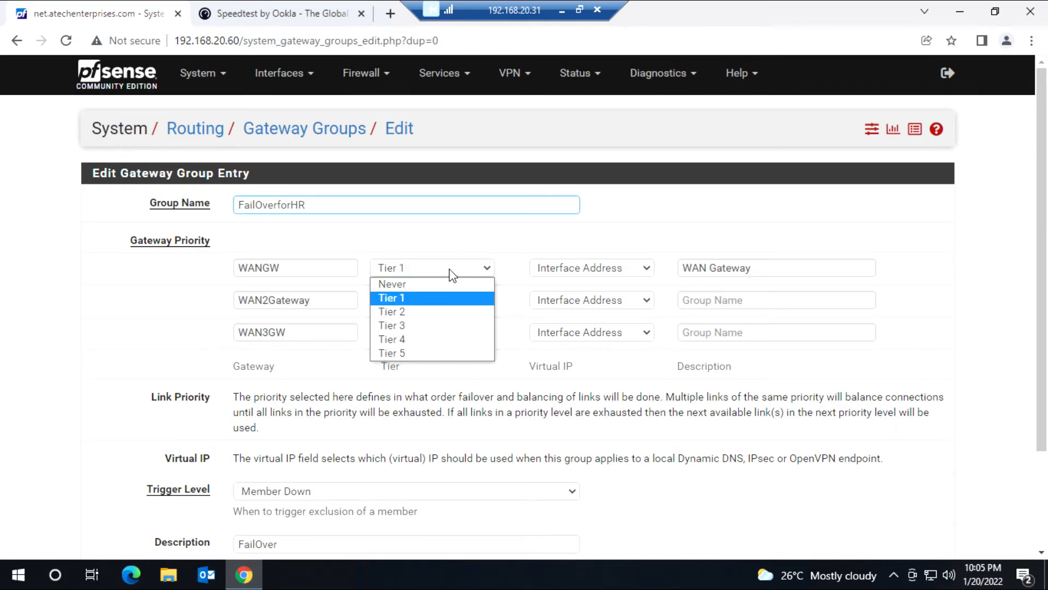
pyautogui.click(445, 311)
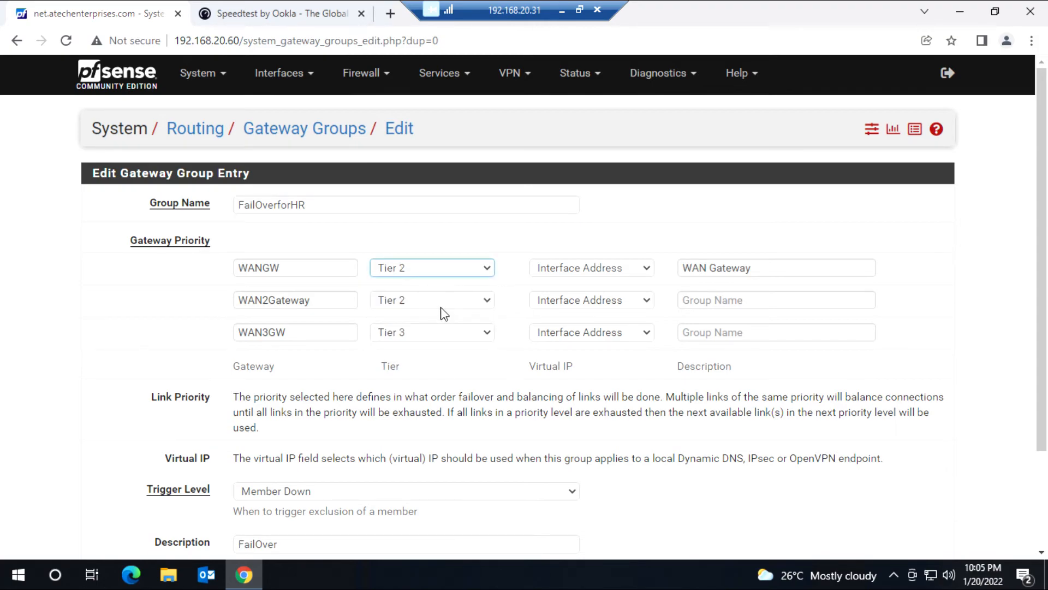
pyautogui.click(440, 303)
pyautogui.click(440, 332)
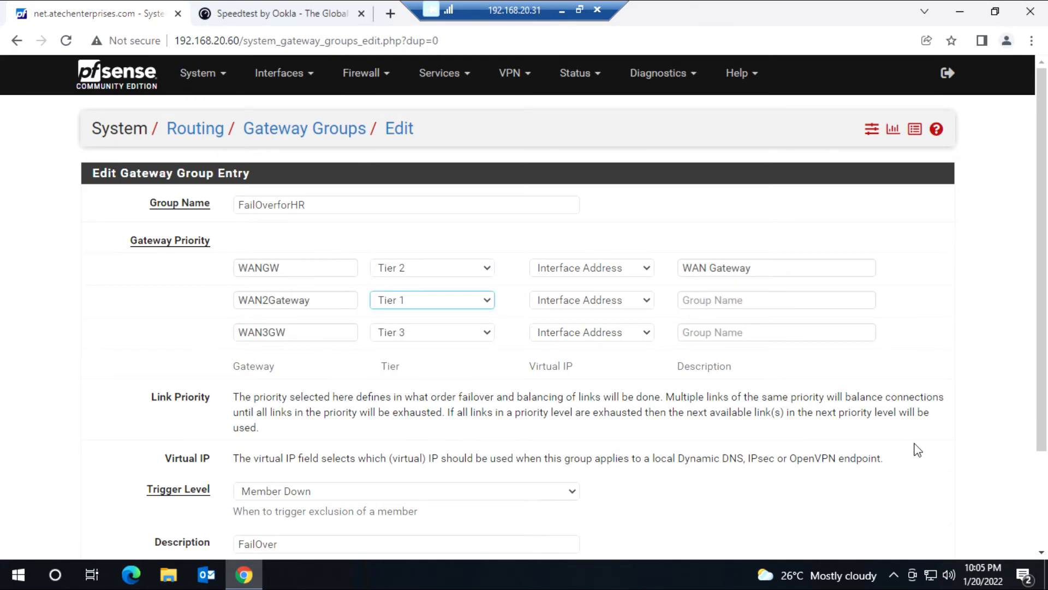
pyautogui.scroll(-3, 971, 451)
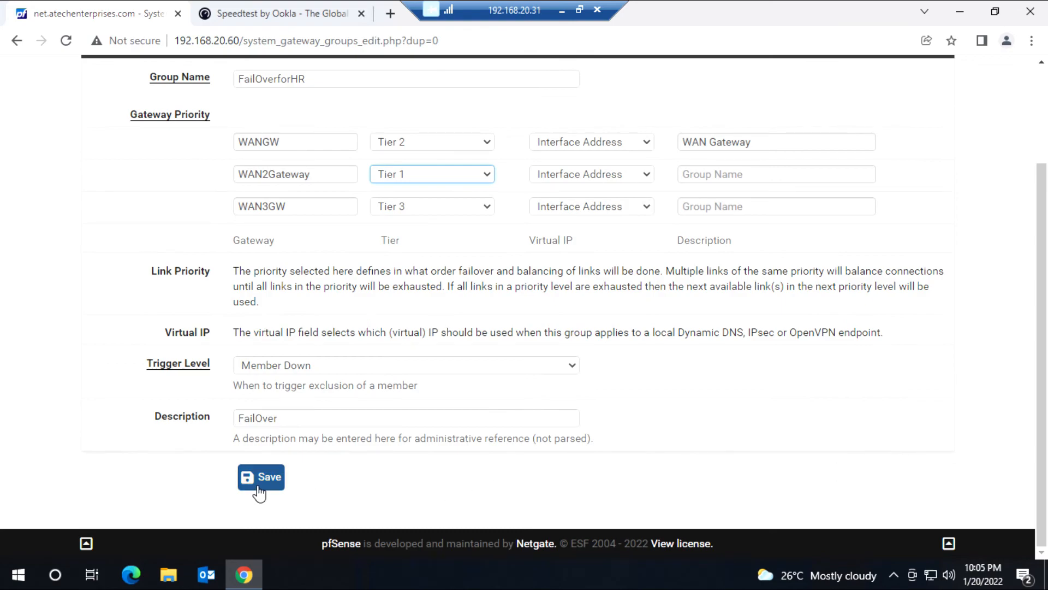
pyautogui.scroll(2, 297, 485)
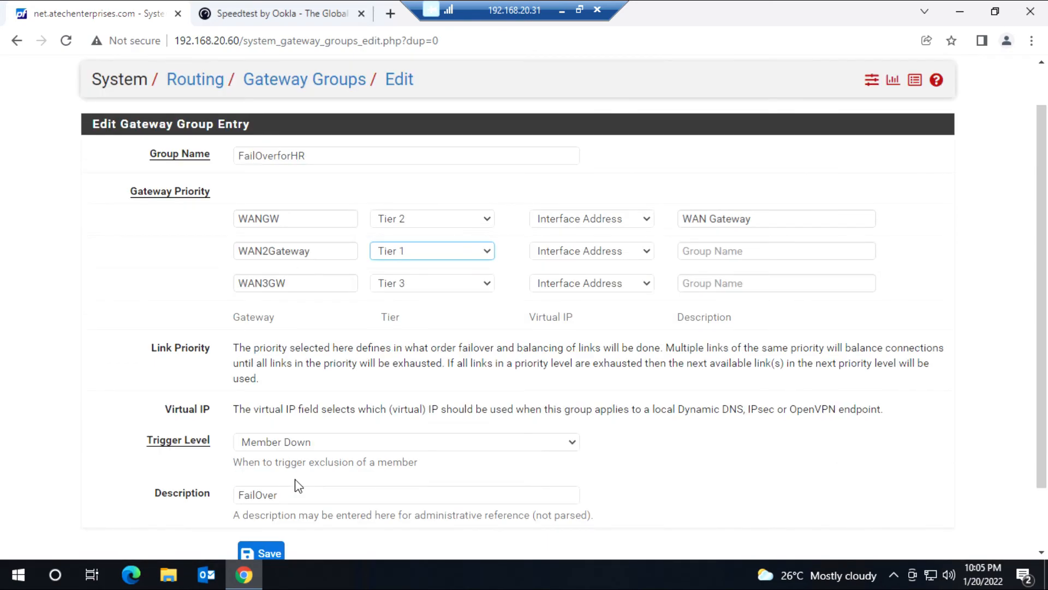
pyautogui.scroll(-2, 298, 484)
pyautogui.click(268, 487)
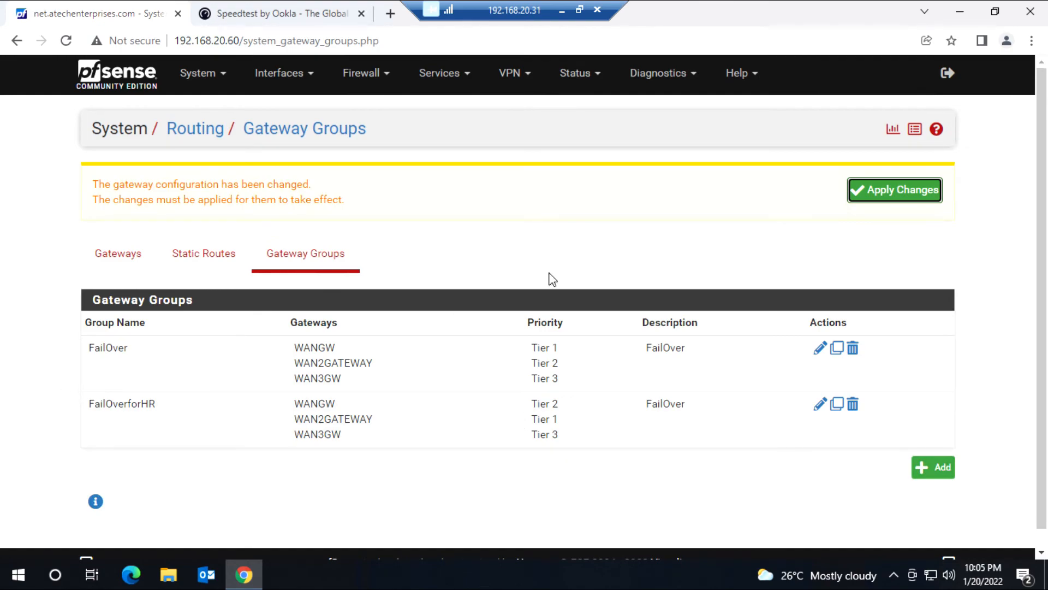
# Step: Apply the pending gateway changes and add a new rule at the top of LAN
pyautogui.click(890, 189)
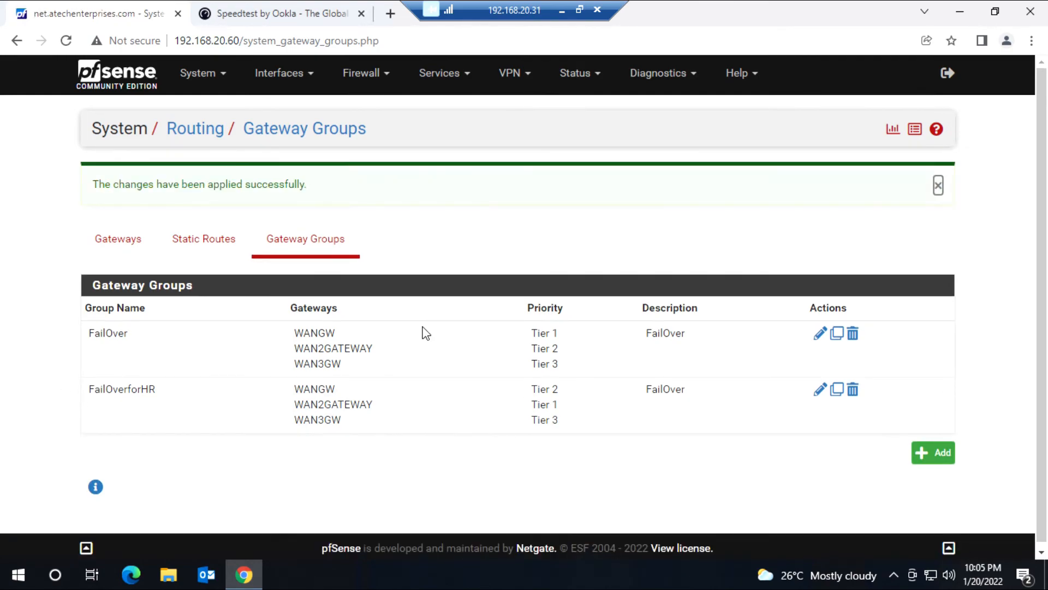
pyautogui.click(369, 84)
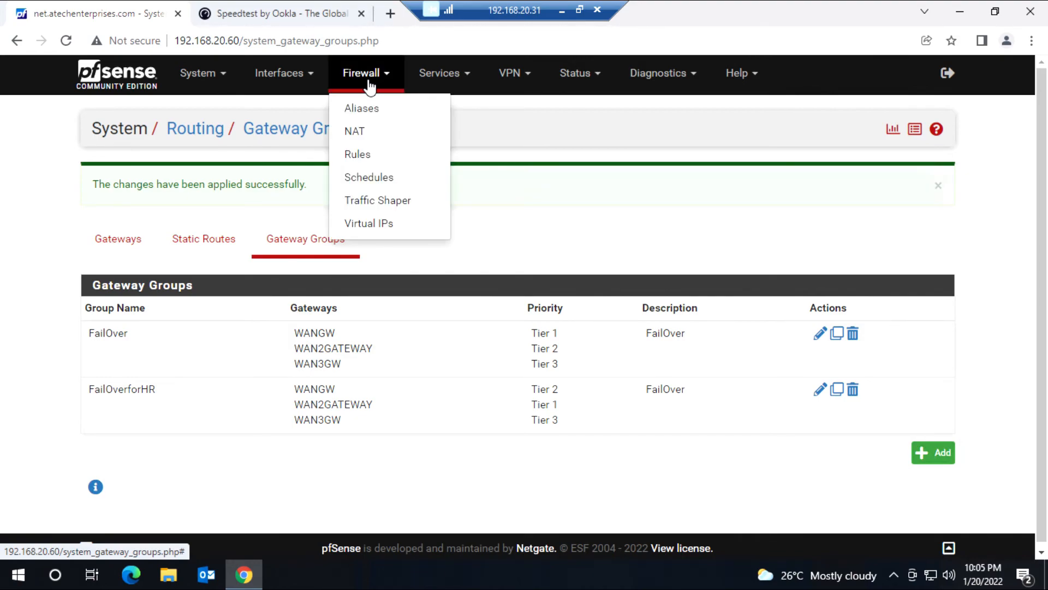
pyautogui.click(376, 161)
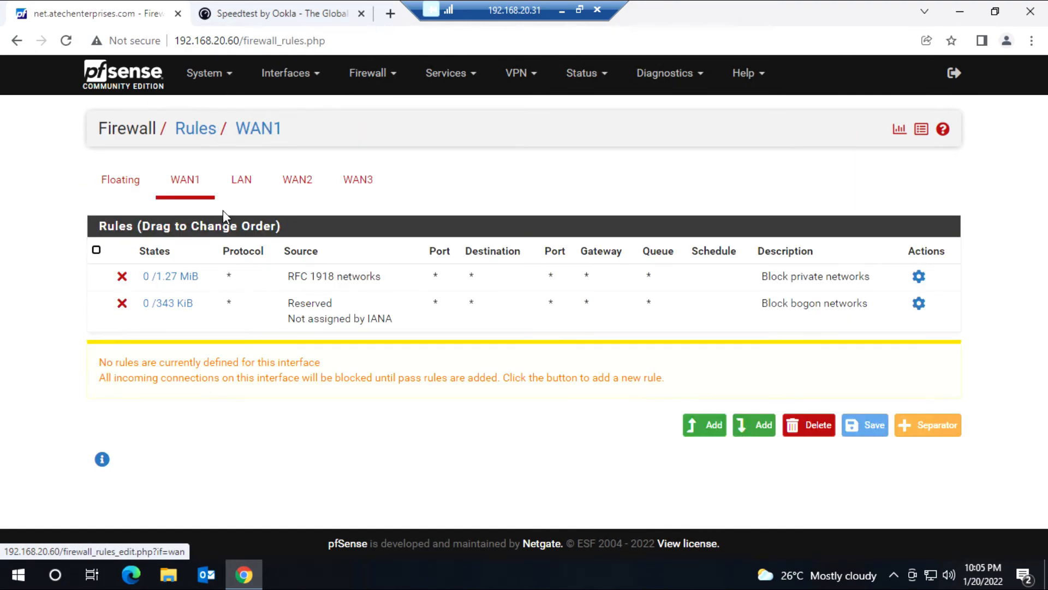
pyautogui.click(241, 180)
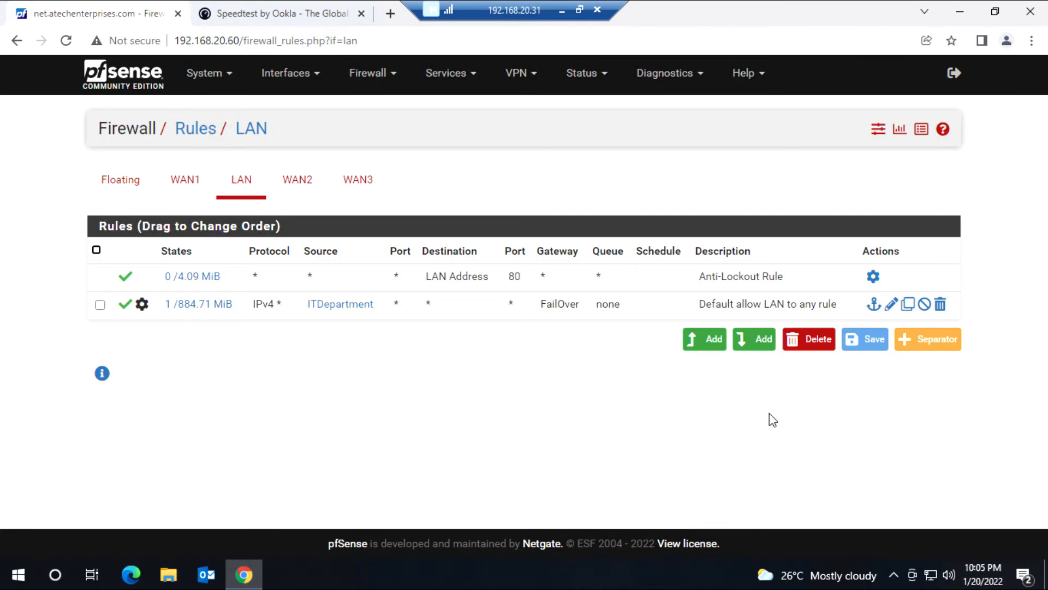
pyautogui.click(703, 348)
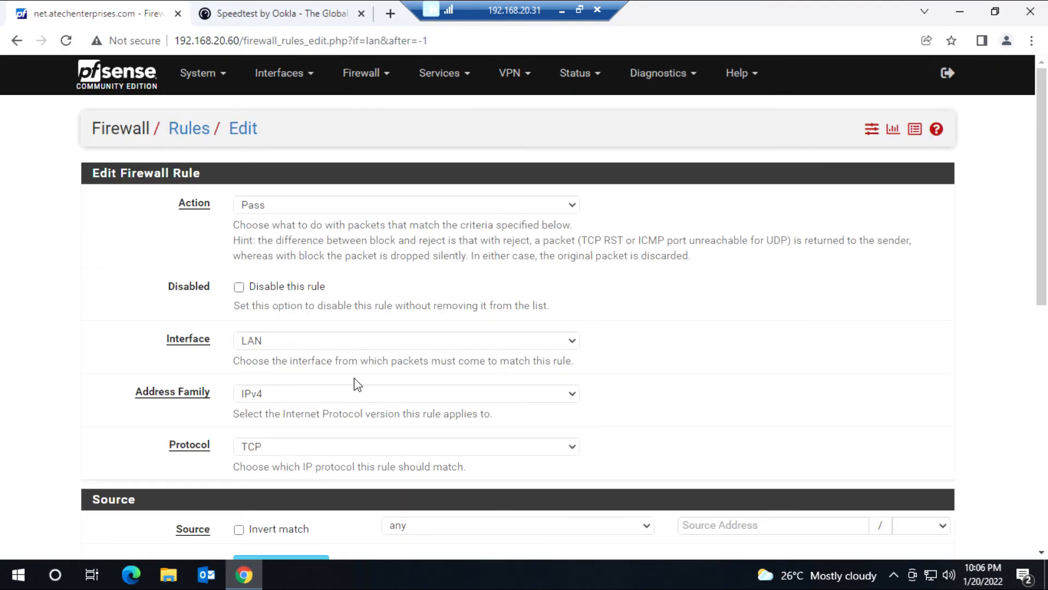
# Step: Set the rule to match any protocol with source alias HRDepartment
pyautogui.click(313, 446)
pyautogui.click(285, 223)
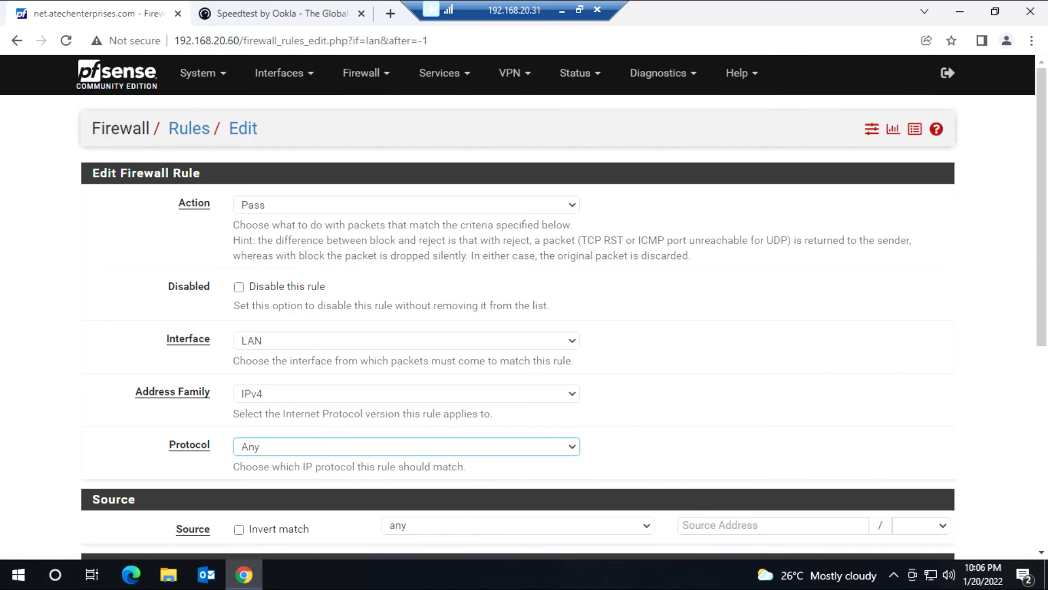
pyautogui.scroll(-4, 1023, 358)
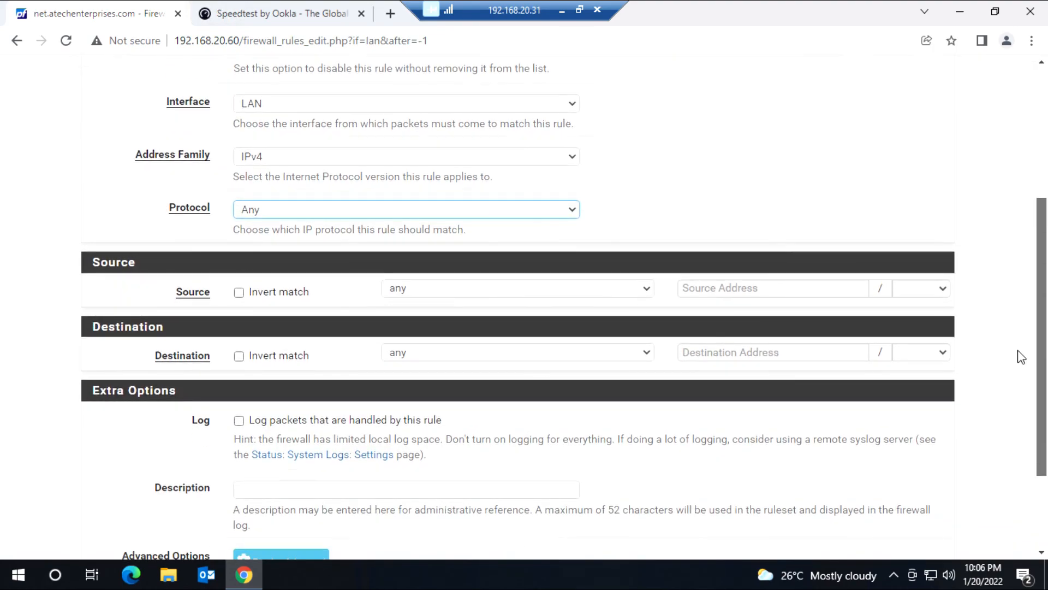
pyautogui.click(563, 288)
pyautogui.click(540, 320)
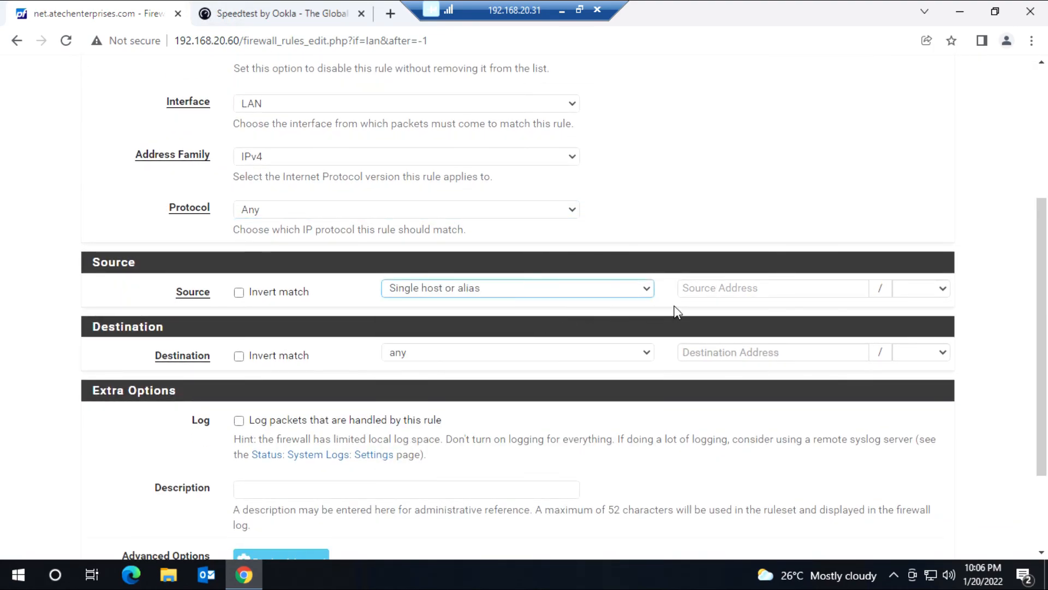
pyautogui.write('HR')
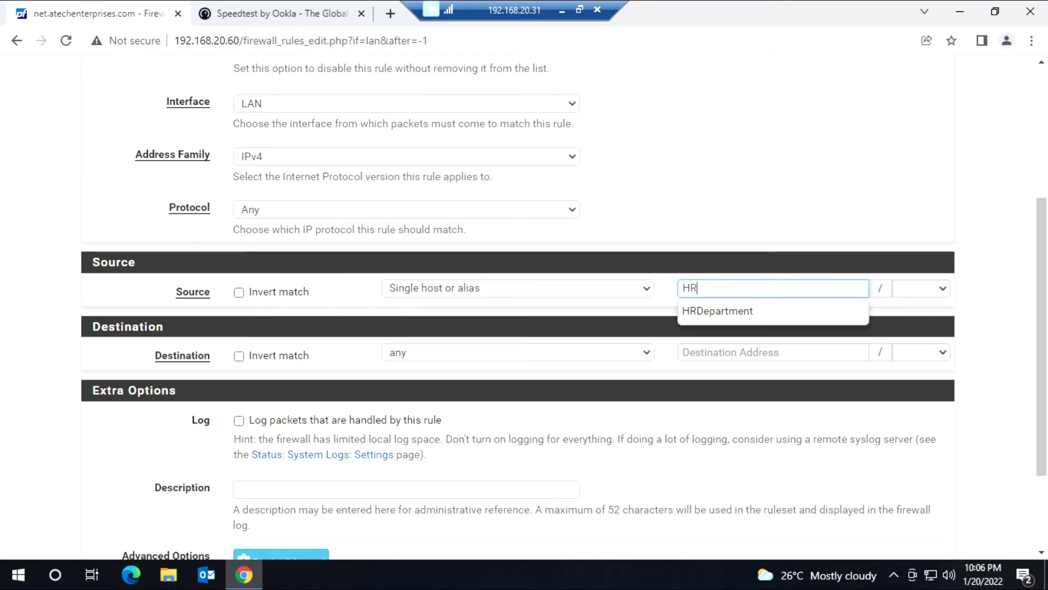
pyautogui.click(788, 313)
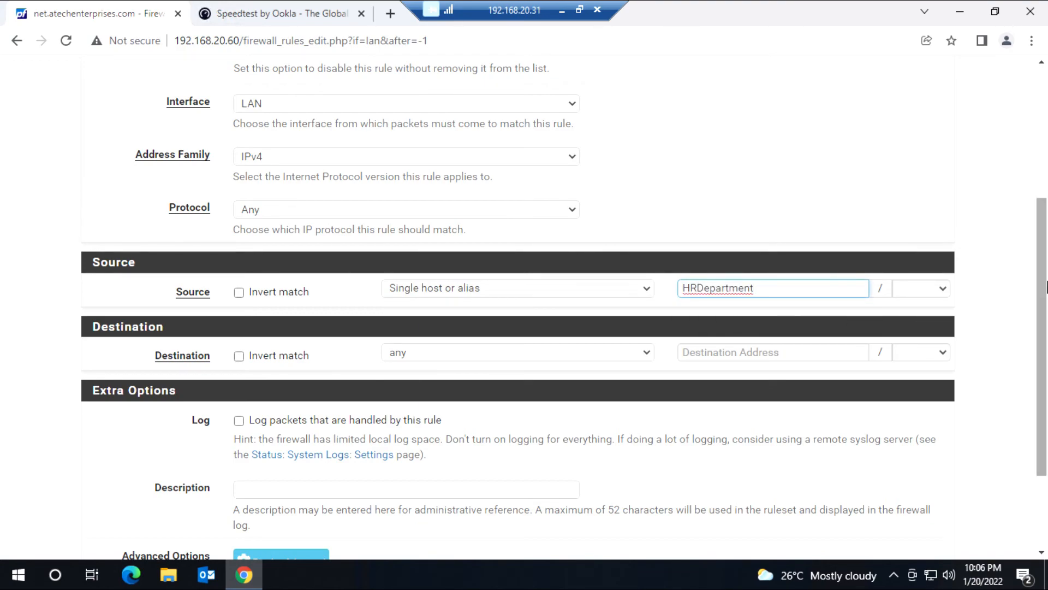
# Step: In advanced options, use gateway FailOverforHR with pipes ITDepartment3MB in and ITDepartment3MBUpload out
pyautogui.scroll(-3, 1043, 290)
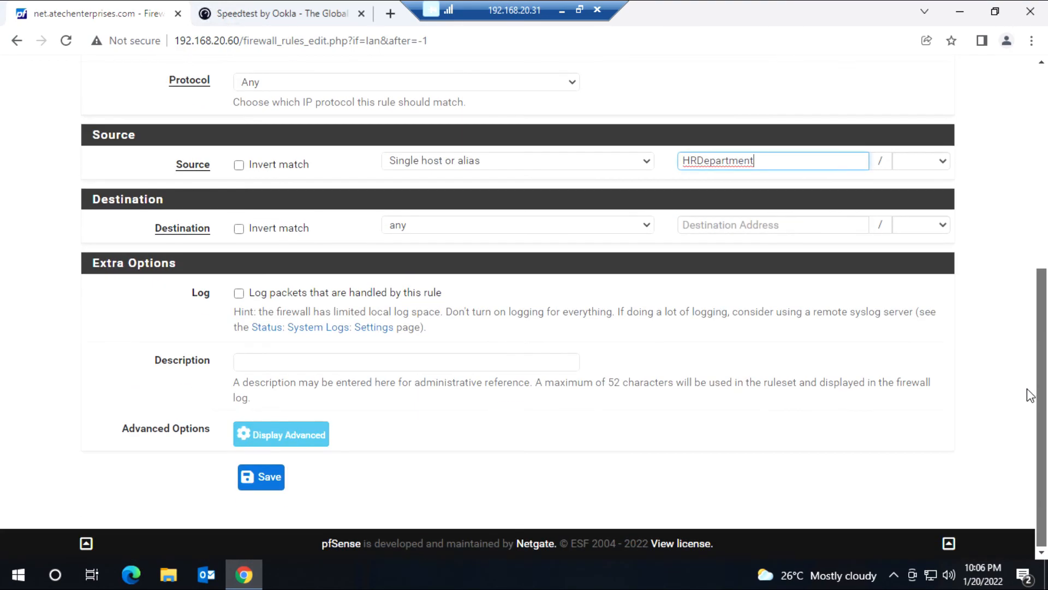
pyautogui.click(300, 439)
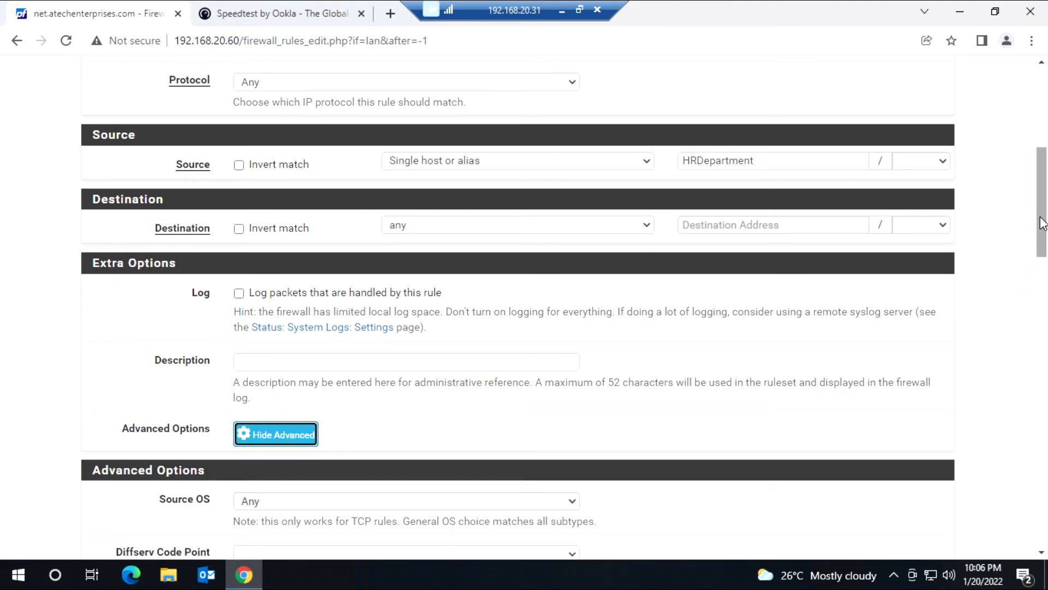
pyautogui.moveTo(1041, 224); pyautogui.dragTo(1038, 505)
pyautogui.click(419, 350)
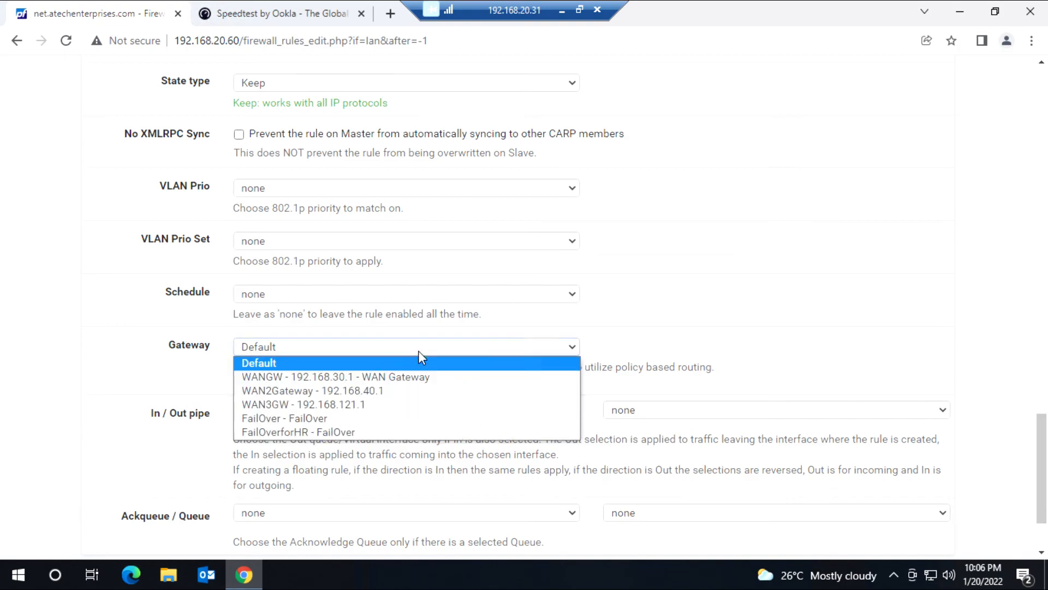
pyautogui.click(301, 433)
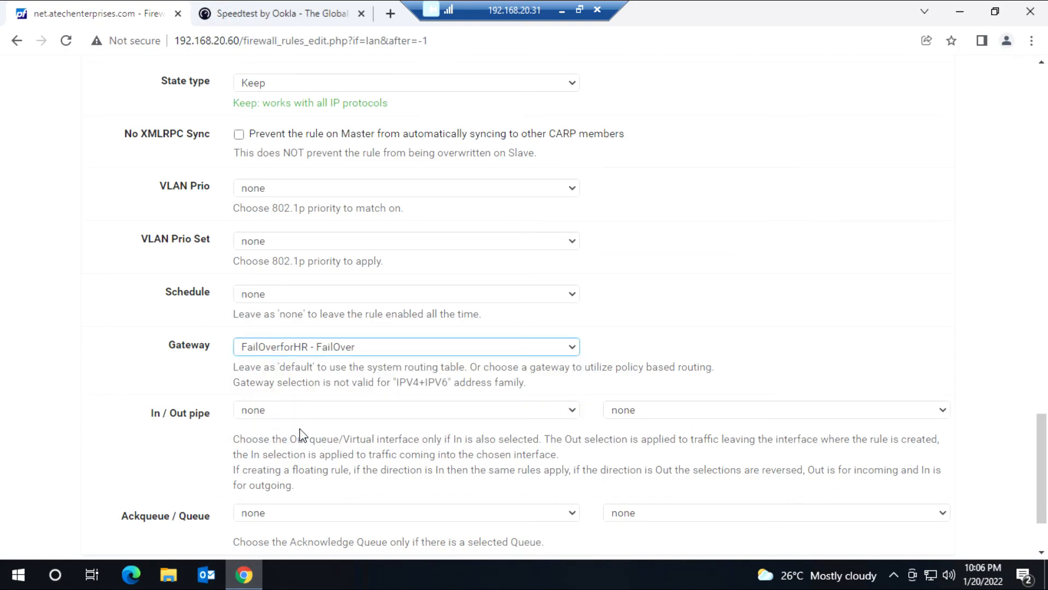
pyautogui.click(322, 411)
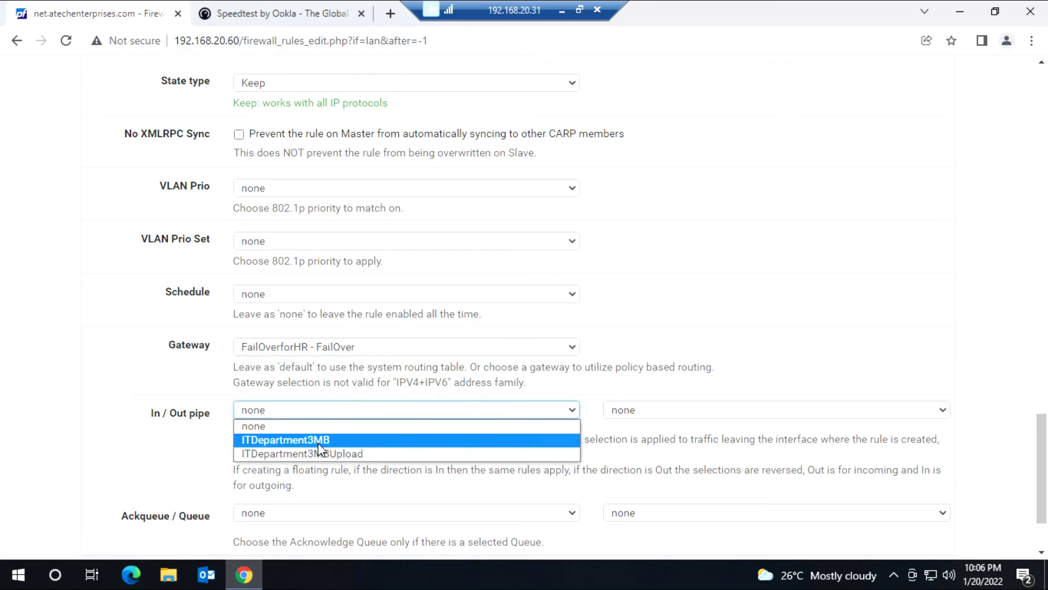
pyautogui.click(318, 440)
pyautogui.click(661, 414)
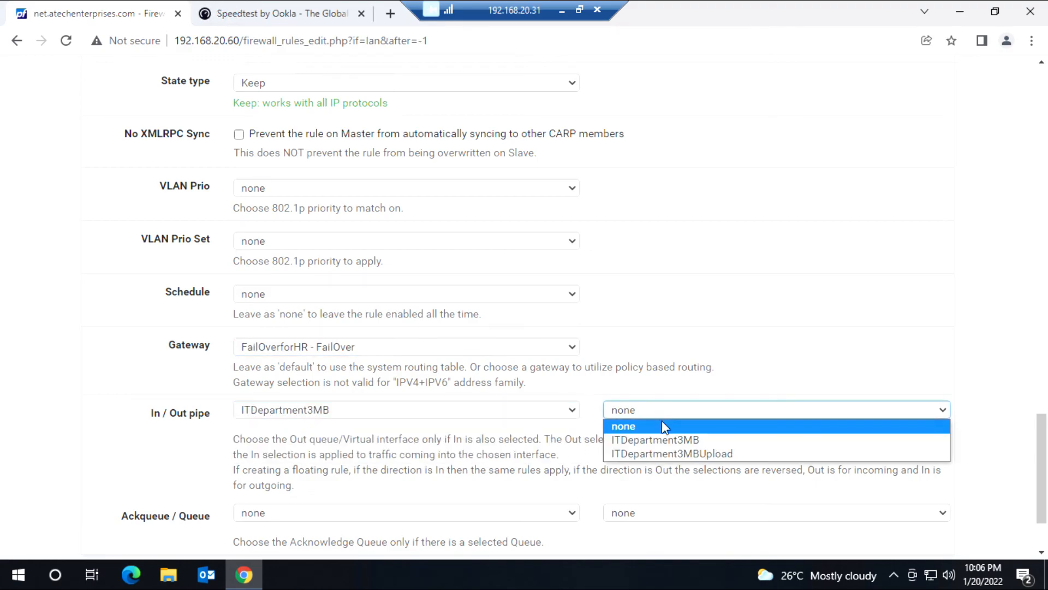
pyautogui.click(661, 454)
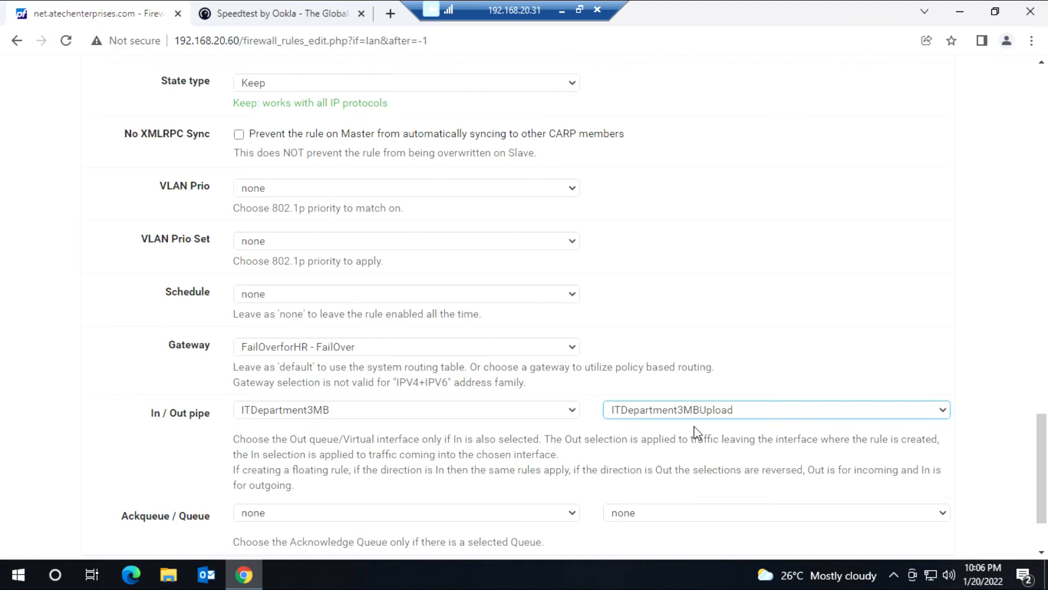
# Step: Save the new HRDepartment rule
pyautogui.scroll(-2, 1035, 437)
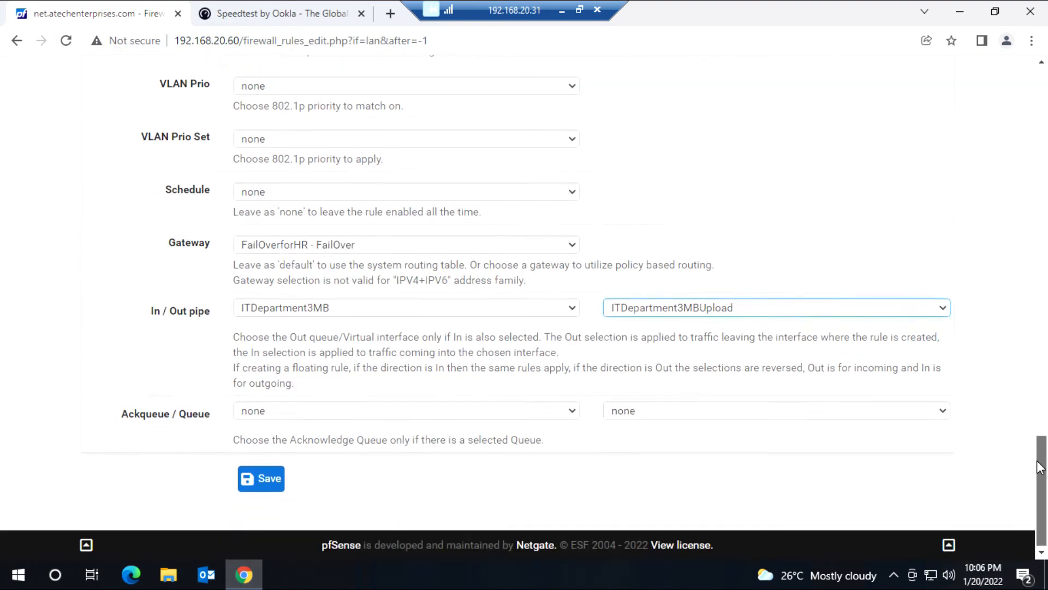
pyautogui.click(250, 484)
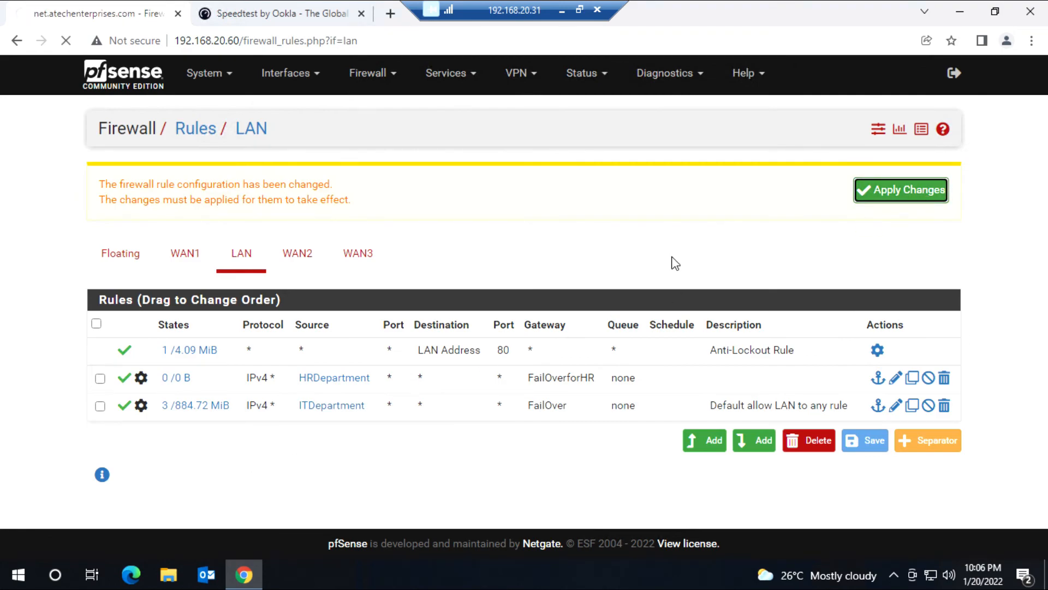
pyautogui.moveTo(356, 408)
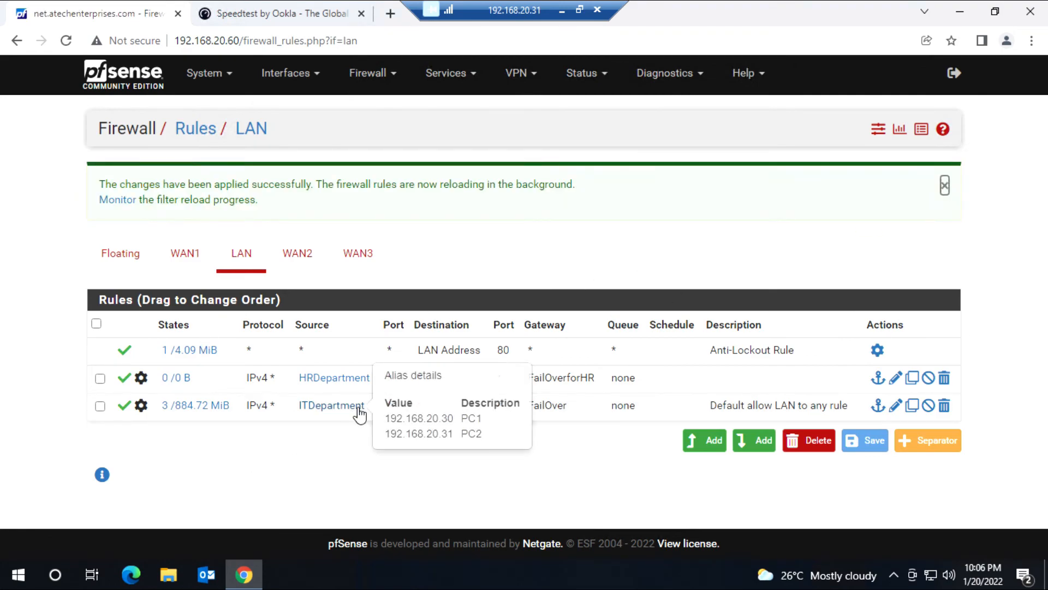
pyautogui.click(365, 72)
# Step: Create an enabled limiter named HR5MBDownload with 3 Mbit/s bandwidth
pyautogui.click(381, 199)
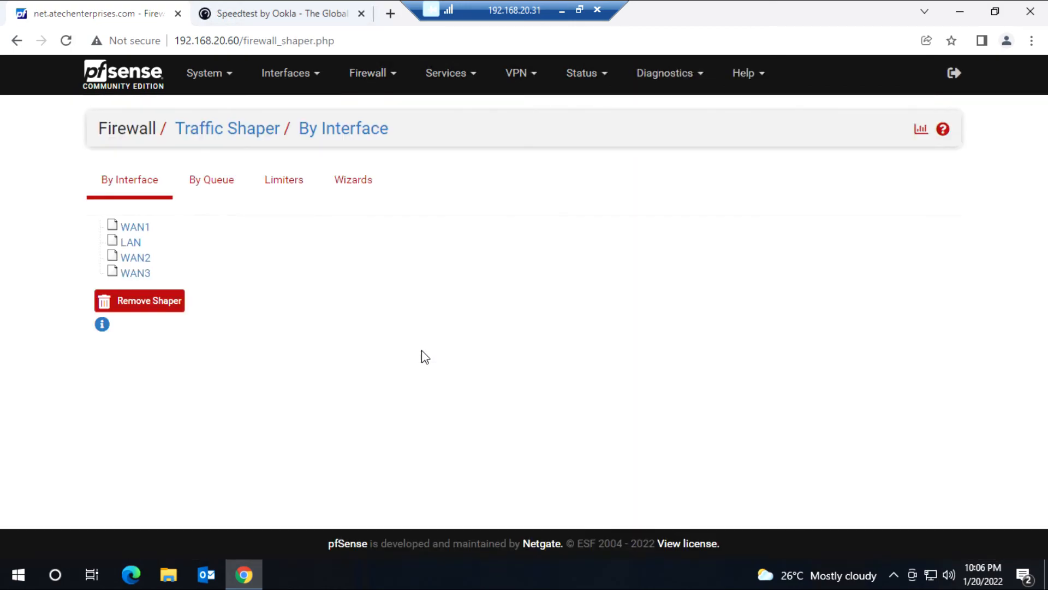
pyautogui.click(281, 181)
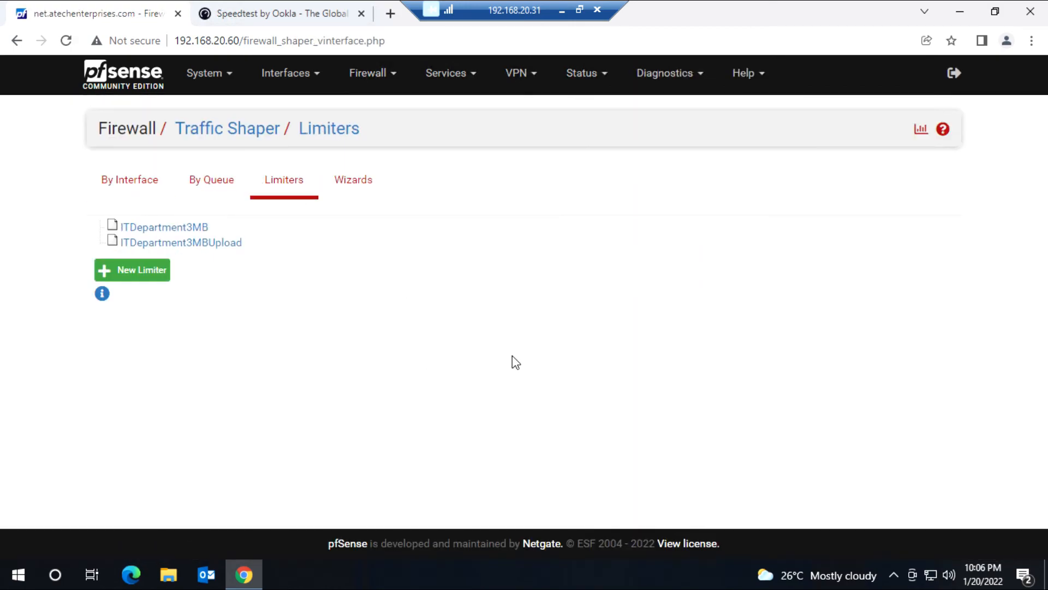
pyautogui.click(116, 277)
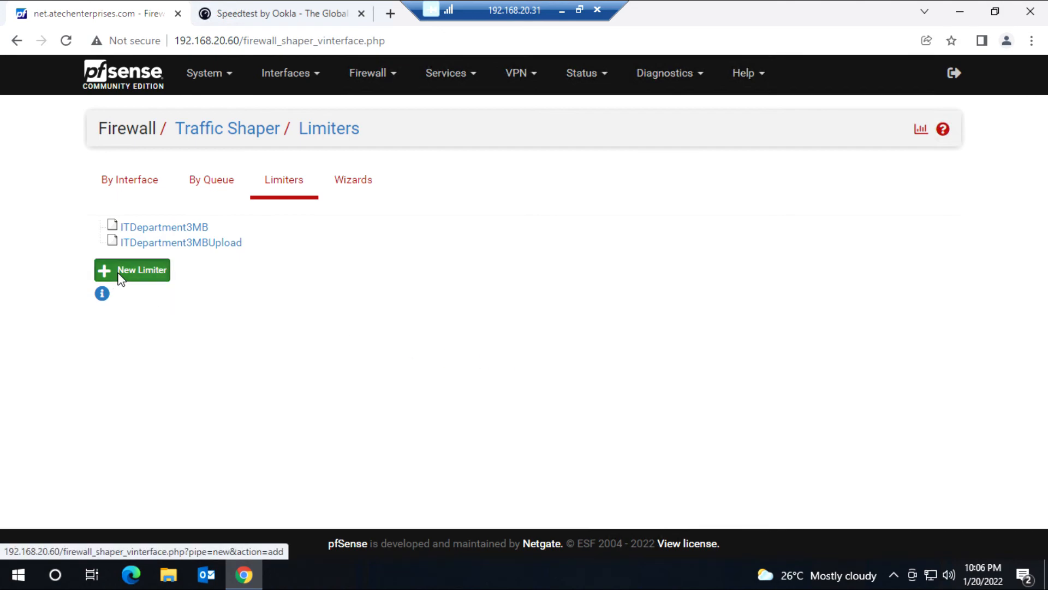
pyautogui.click(309, 304)
pyautogui.click(376, 261)
pyautogui.click(357, 313)
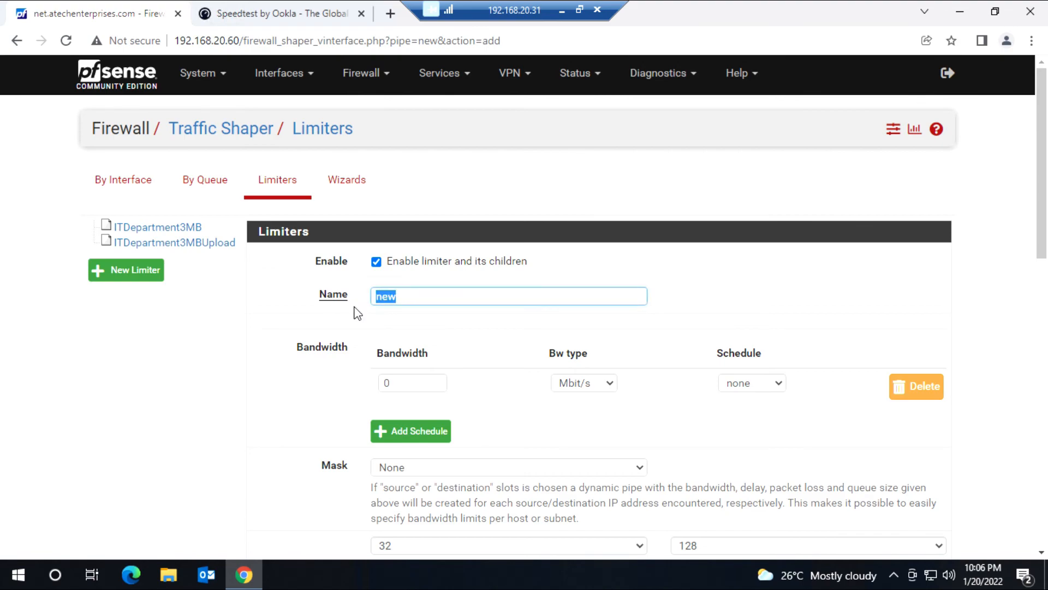
pyautogui.write('HR5MBDownload')
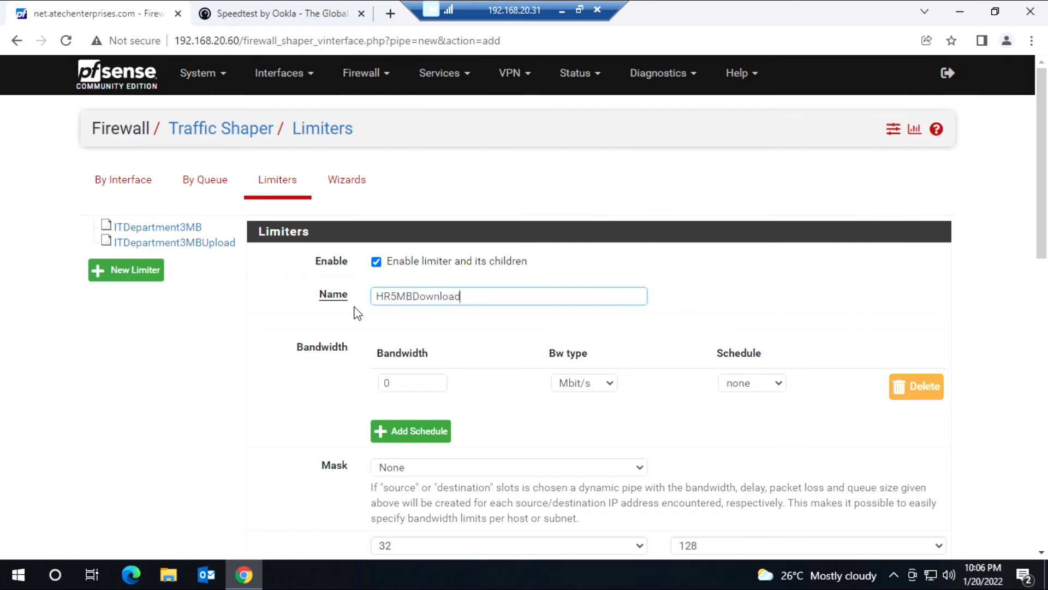
pyautogui.press('Tab')
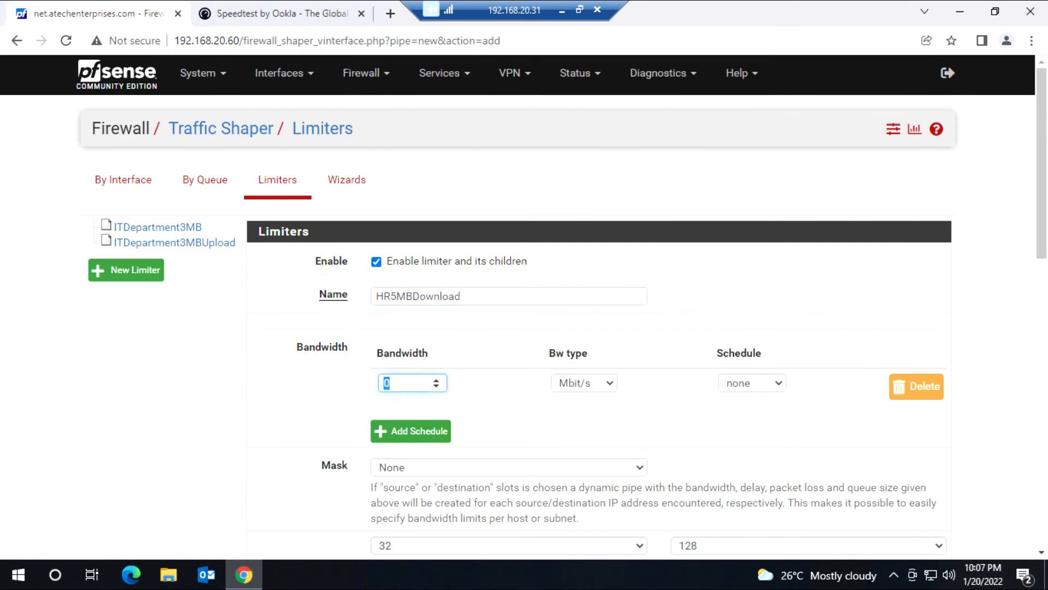
pyautogui.write('3')
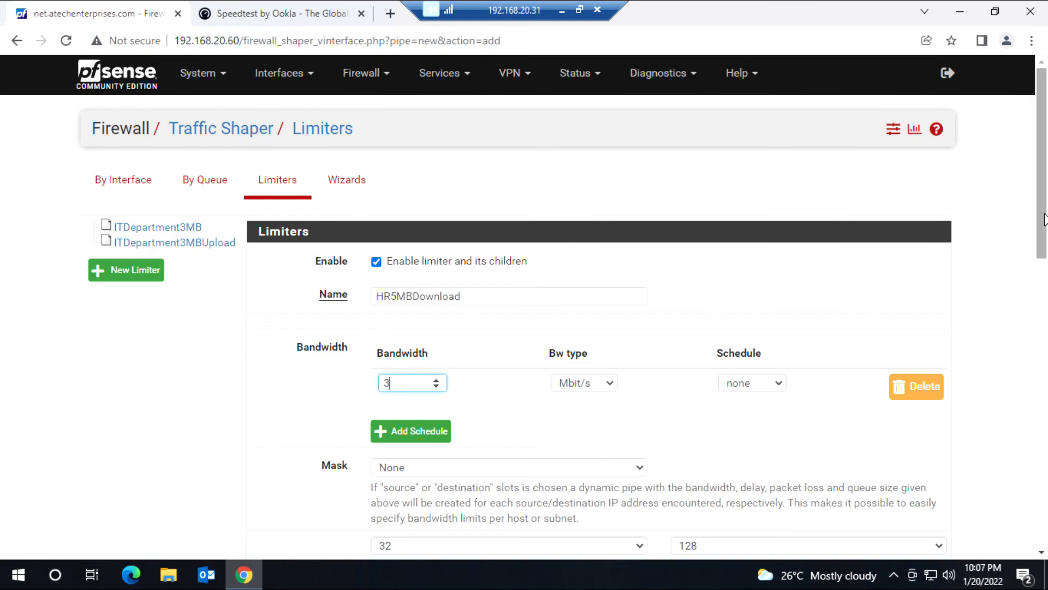
# Step: Save the HR5MBDownload limiter and apply the traffic-shaper changes
pyautogui.scroll(-1, 1033, 412)
pyautogui.scroll(-10, 1033, 412)
pyautogui.scroll(12, 988, 234)
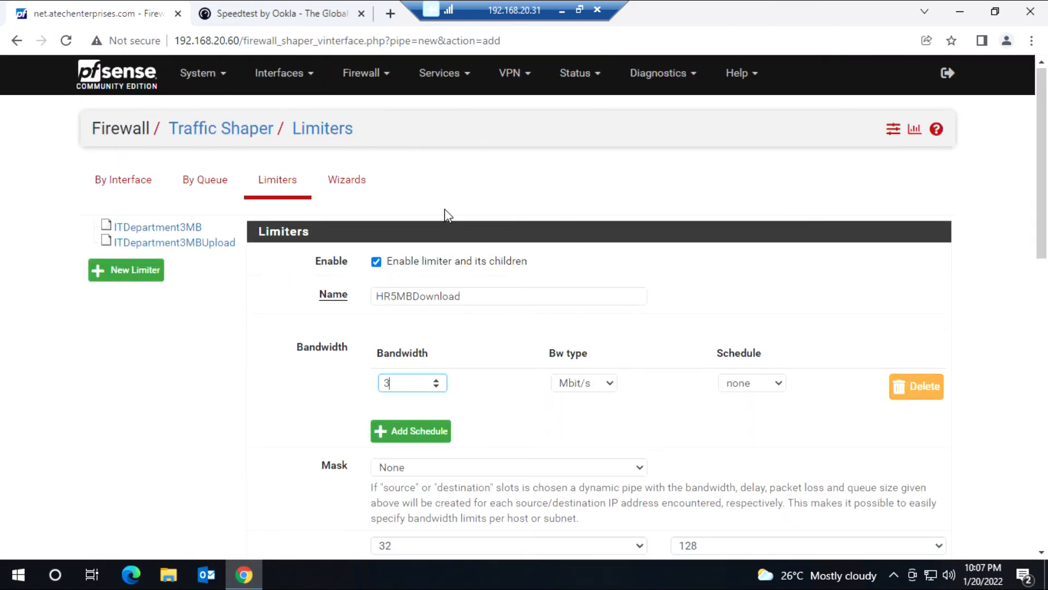
pyautogui.click(349, 298)
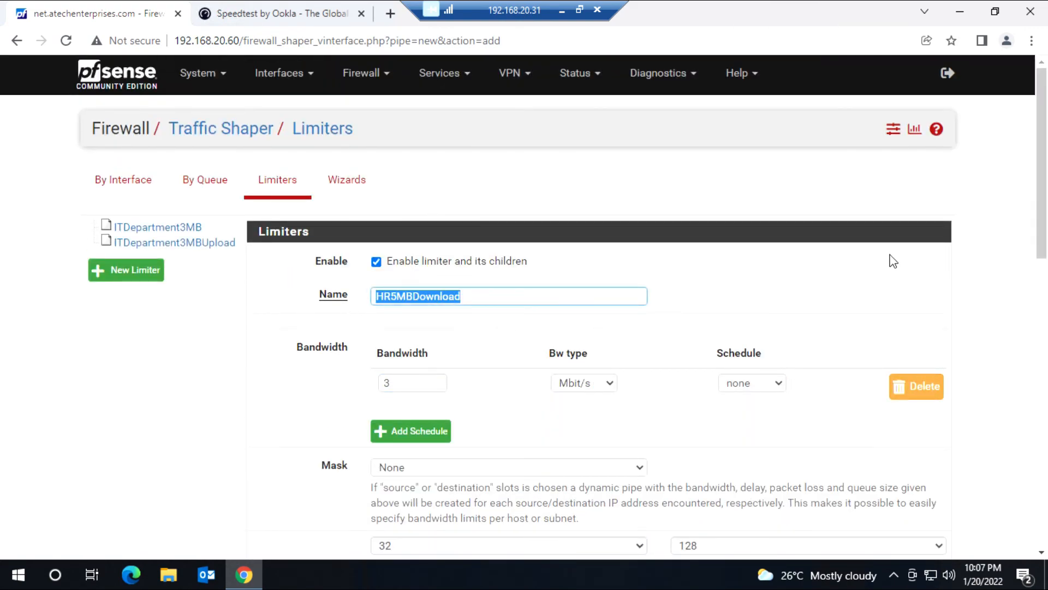
pyautogui.scroll(-15, 1033, 294)
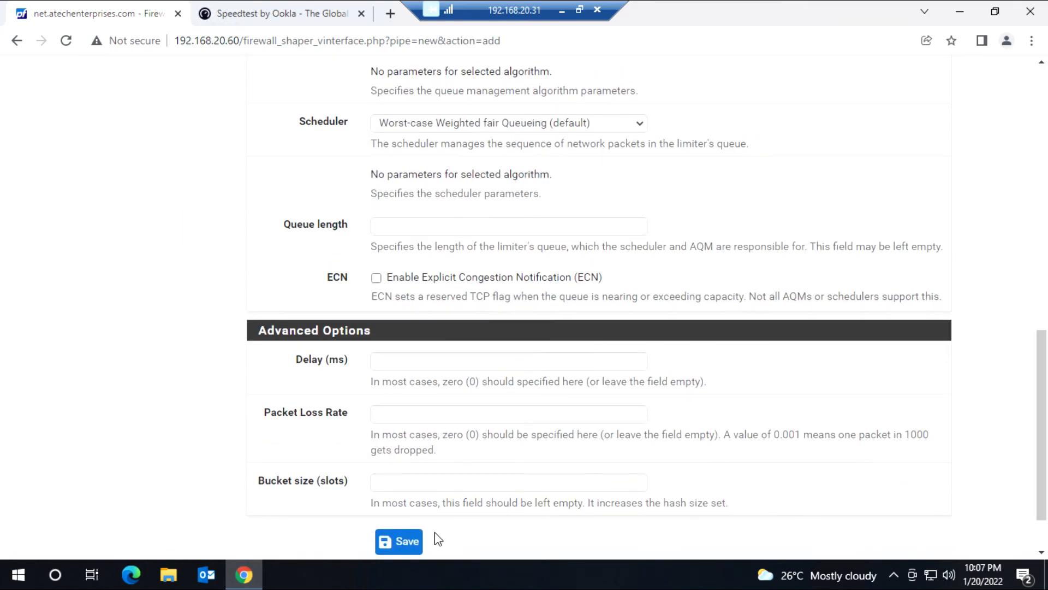
pyautogui.click(401, 541)
pyautogui.click(923, 192)
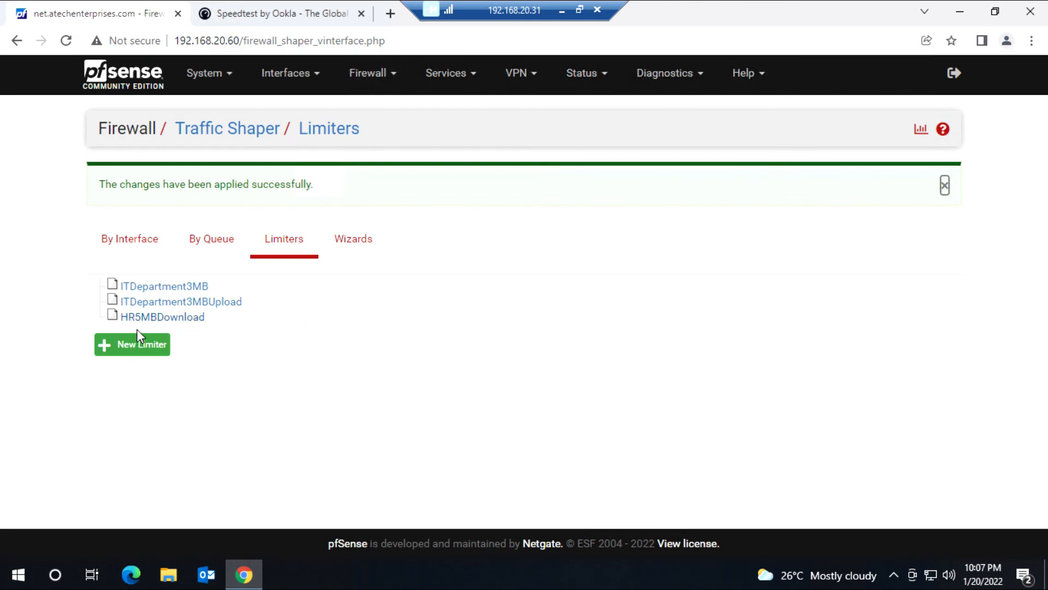
# Step: Create, save and apply an enabled HR5MBUpload limiter at 5 Mbit/s
pyautogui.click(127, 353)
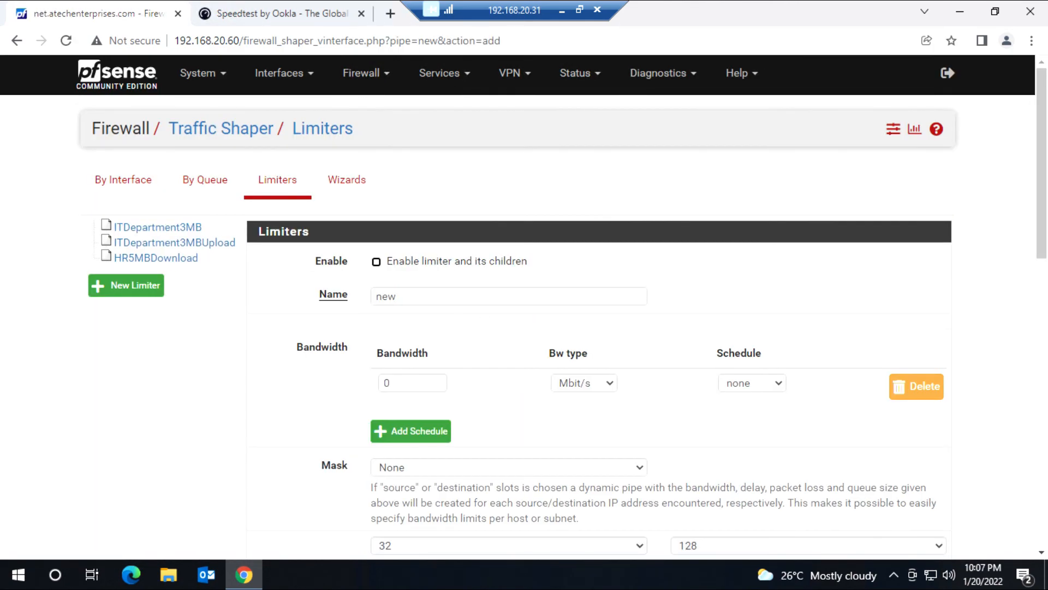
pyautogui.click(376, 262)
pyautogui.press('Tab')
pyautogui.write('HR5MBDownload')
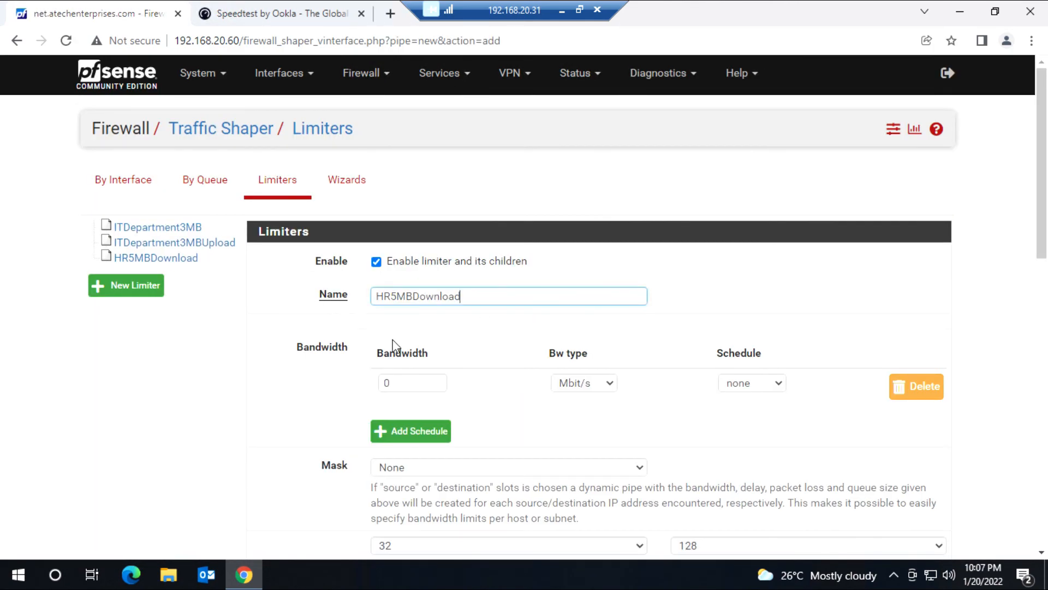
pyautogui.hotkey('shift', 'Left')
pyautogui.hotkey('shift', 'Left')
pyautogui.hotkey('shift', 'Left')
pyautogui.hotkey('shift', 'Left')
pyautogui.hotkey('shift', 'Left')
pyautogui.hotkey('shift', 'Left')
pyautogui.hotkey('shift', 'Left')
pyautogui.hotkey('shift', 'Left')
pyautogui.write('Upl')
pyautogui.press('Tab')
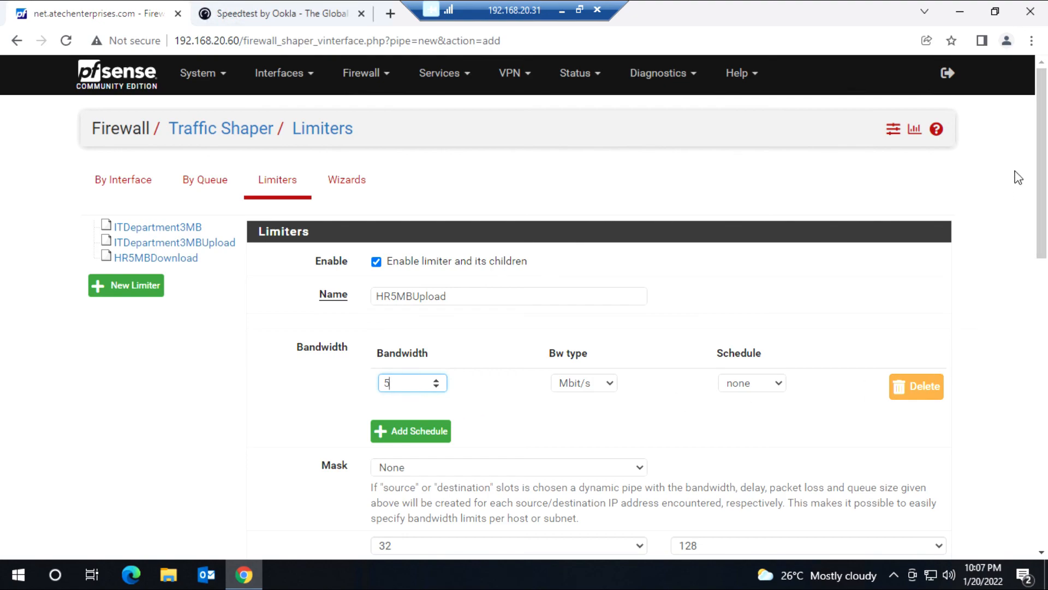
pyautogui.scroll(-5, 1041, 400)
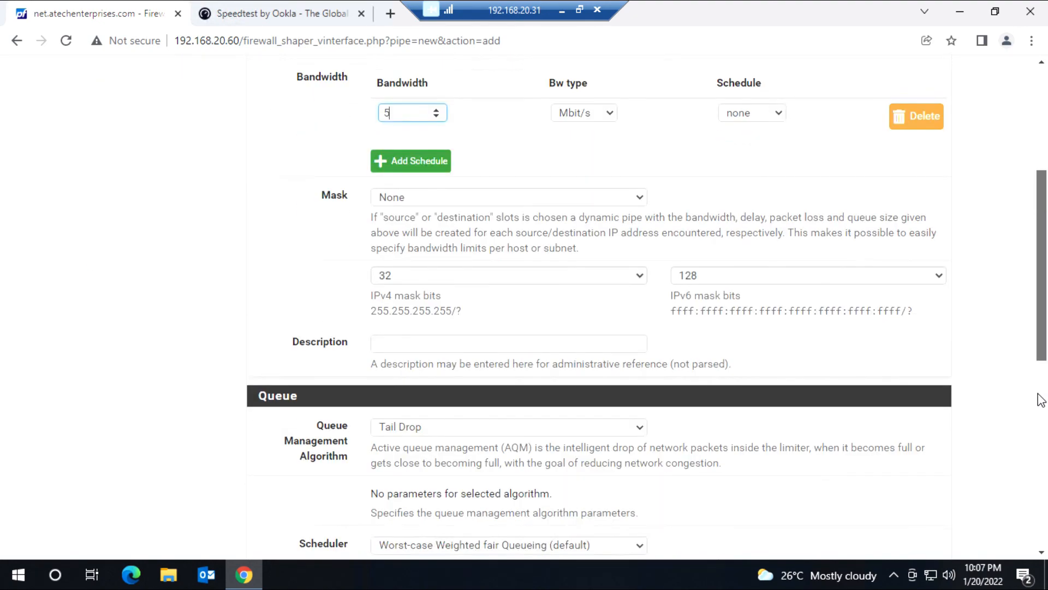
pyautogui.scroll(-9, 1041, 400)
pyautogui.click(407, 474)
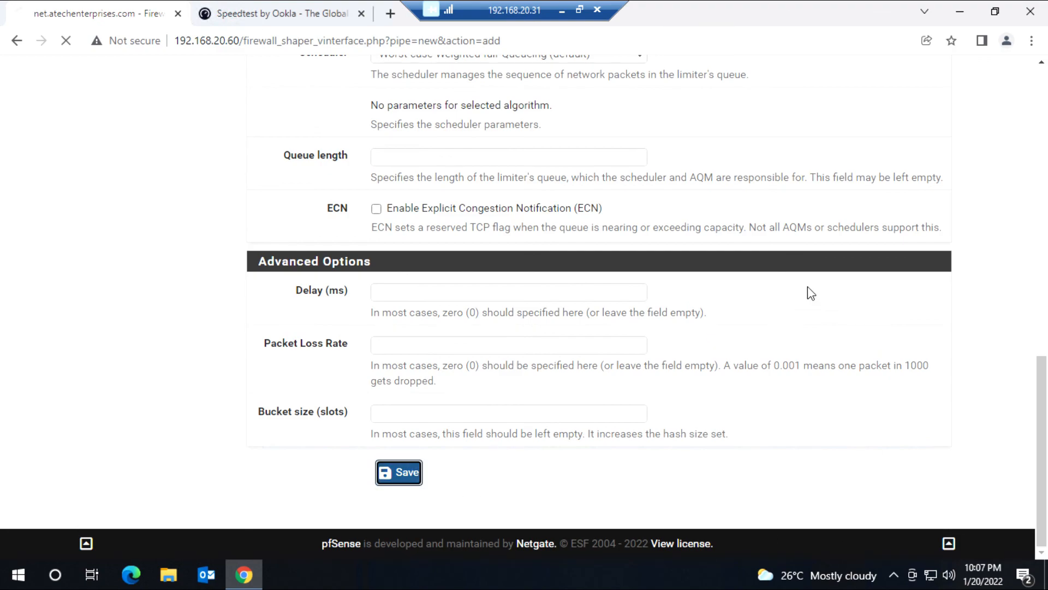
pyautogui.click(880, 191)
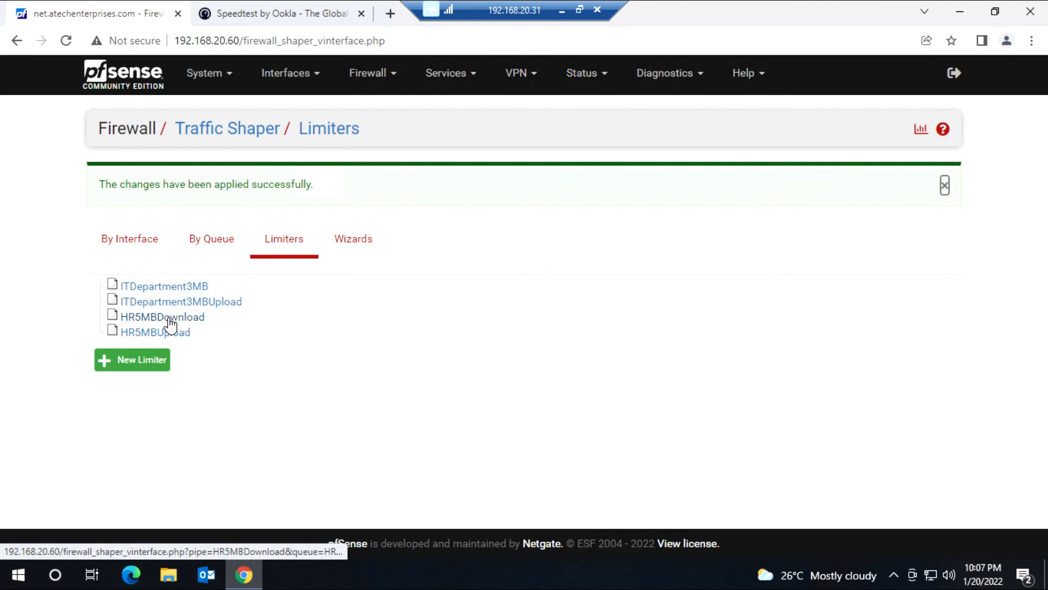
# Step: Change the HR5MBDownload limiter's bandwidth from 3 to 5 Mbit/s and save it
pyautogui.click(170, 321)
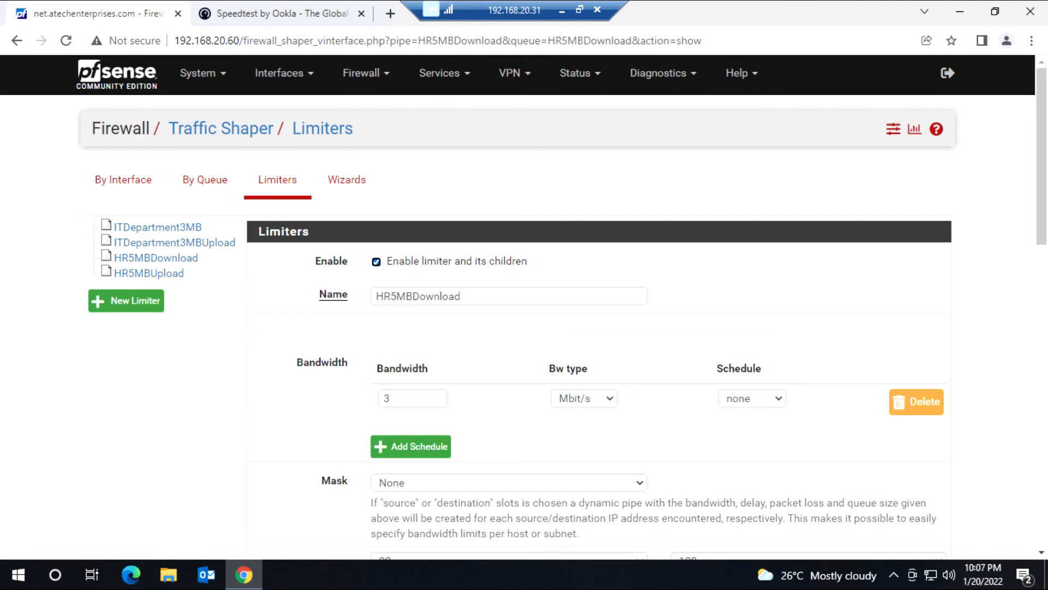
pyautogui.doubleClick(380, 403)
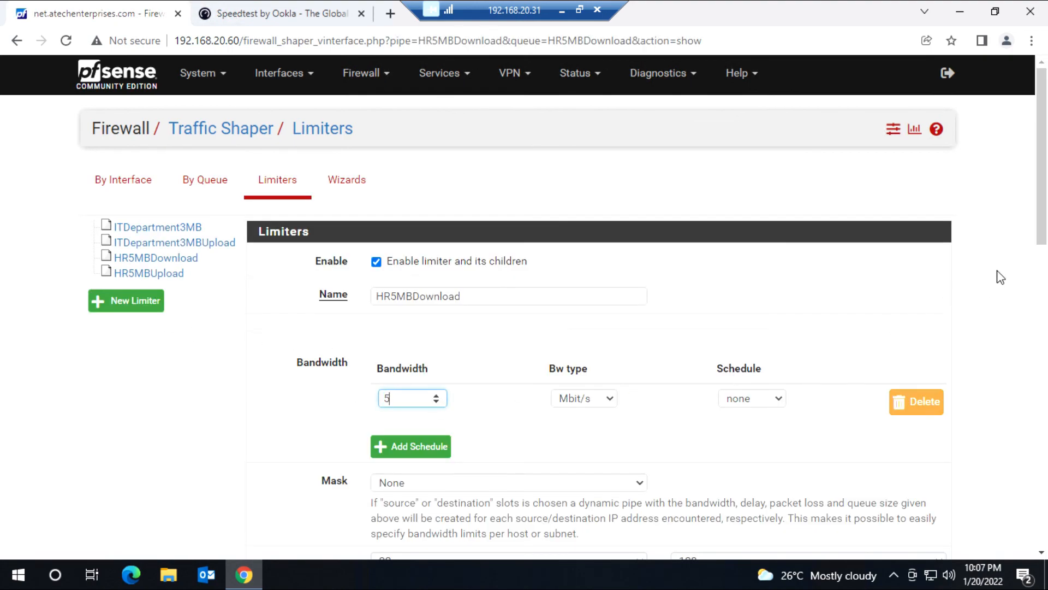
pyautogui.moveTo(1041, 232); pyautogui.dragTo(1039, 531)
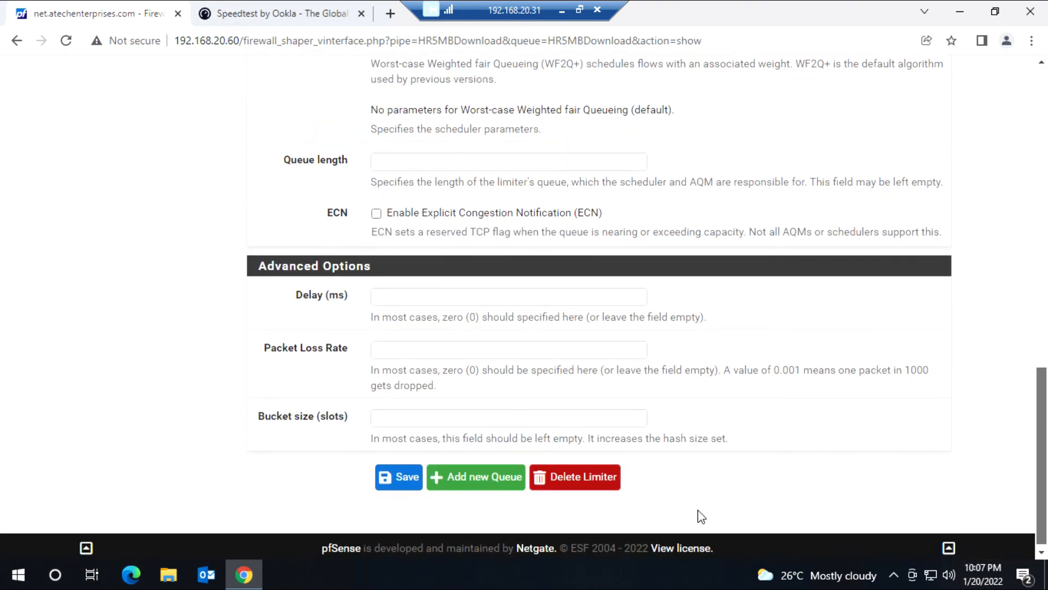
pyautogui.click(401, 478)
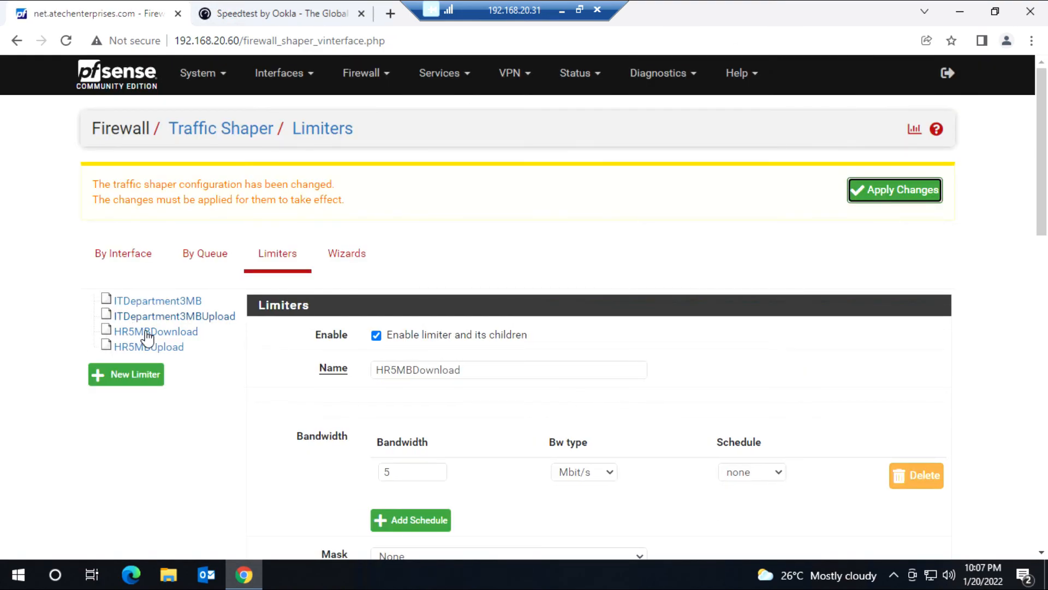
pyautogui.click(378, 82)
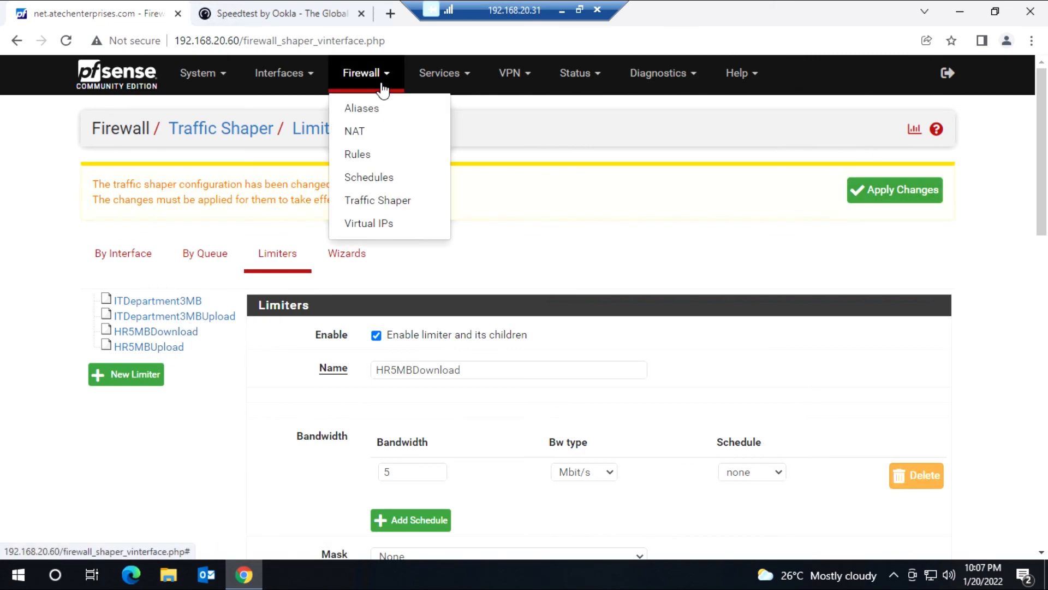
# Step: Open the HRDepartment rule in the LAN firewall rules for editing
pyautogui.click(357, 154)
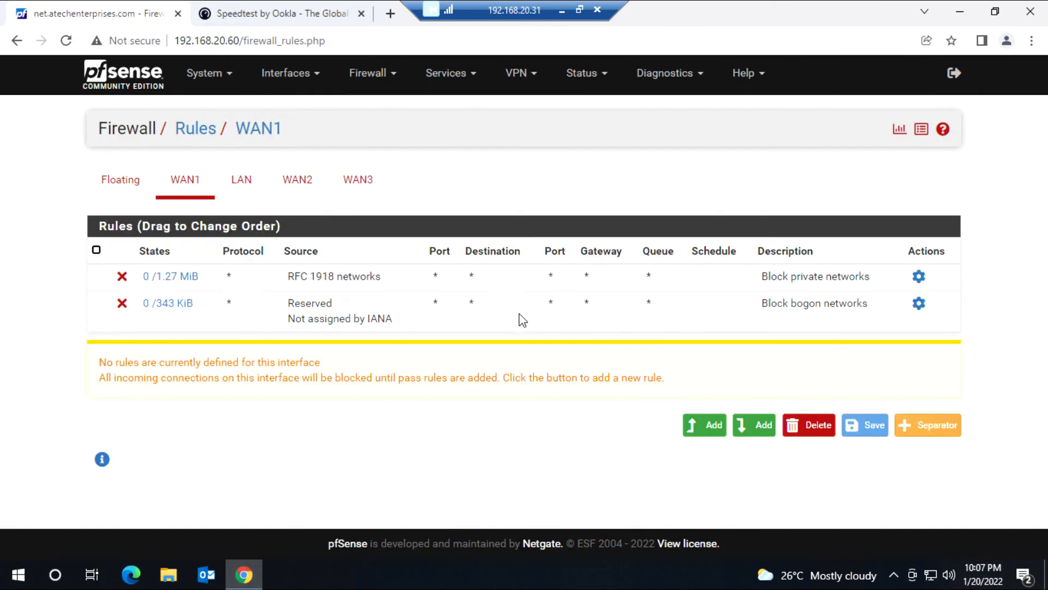
pyautogui.click(240, 185)
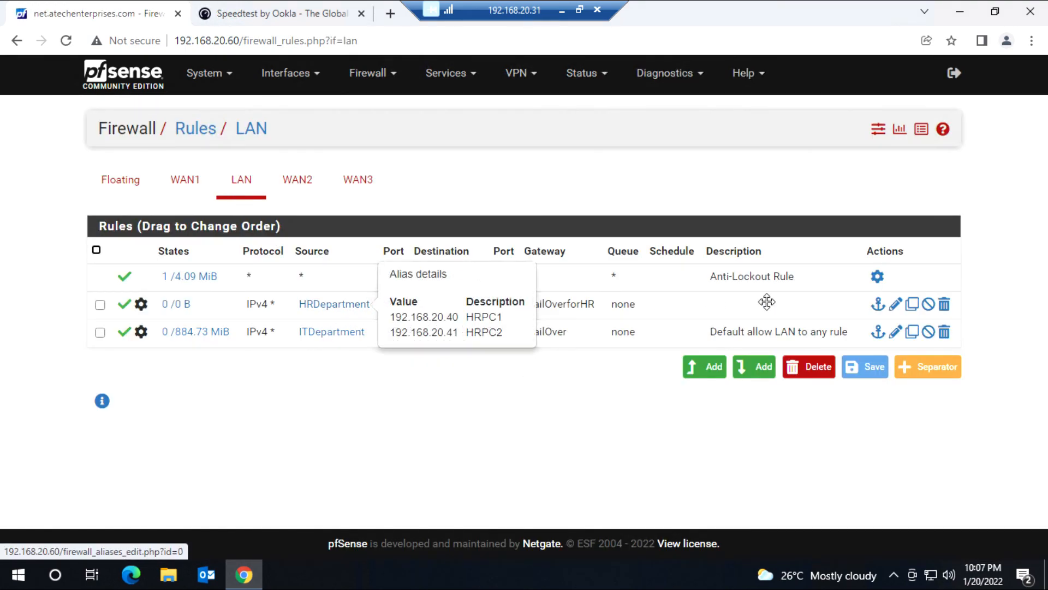
pyautogui.click(895, 304)
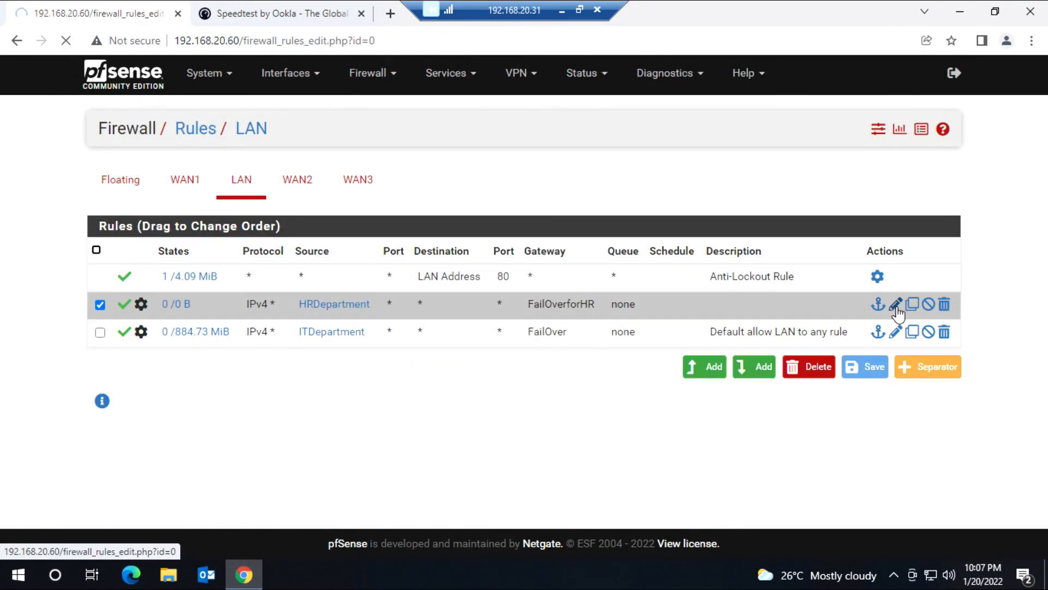
pyautogui.moveTo(1041, 142); pyautogui.dragTo(1029, 487)
# Step: Set the in pipe to HR5MBDownload and out pipe to HR5MBUpload, then save and apply
pyautogui.click(350, 330)
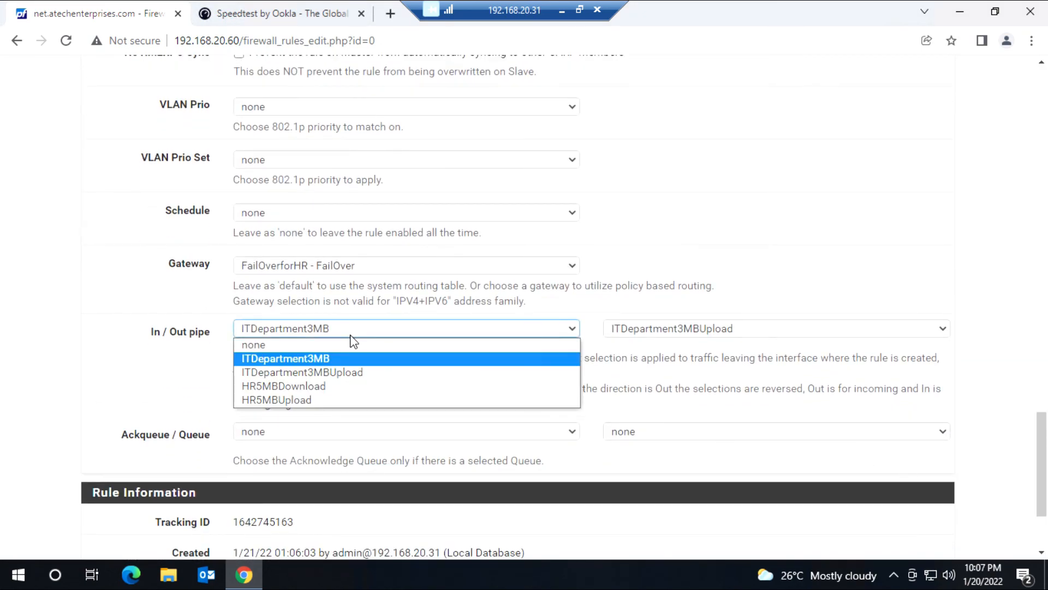
pyautogui.click(327, 386)
pyautogui.click(677, 333)
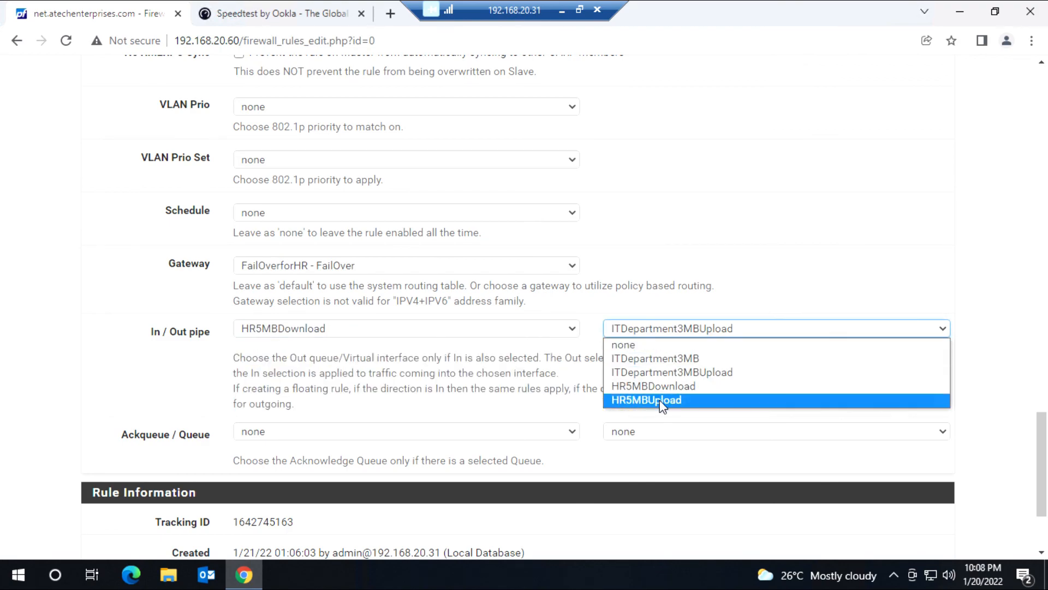
pyautogui.click(672, 398)
pyautogui.moveTo(1041, 428); pyautogui.dragTo(1029, 486)
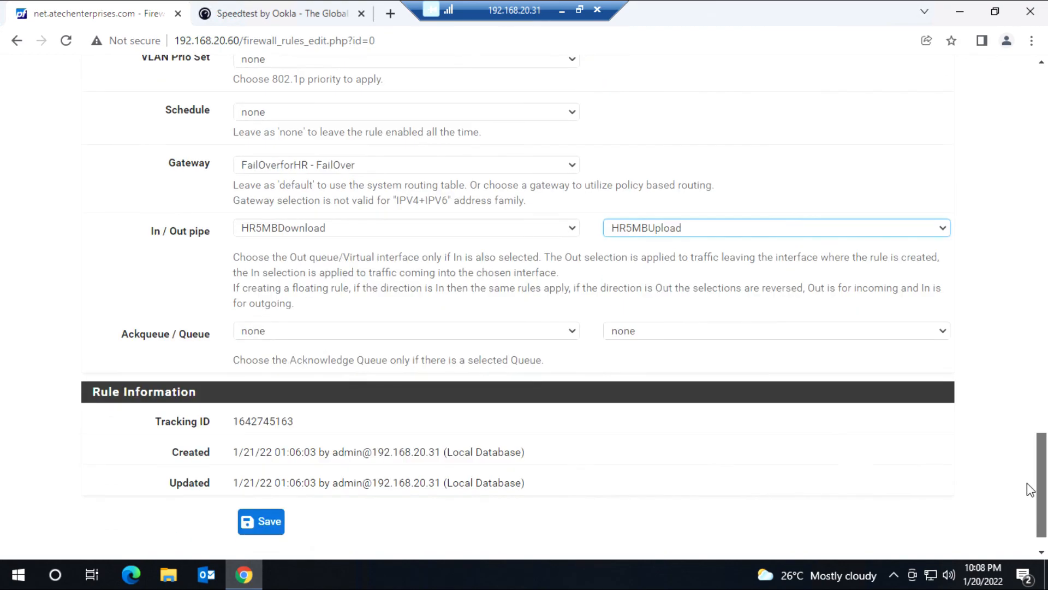
pyautogui.click(281, 486)
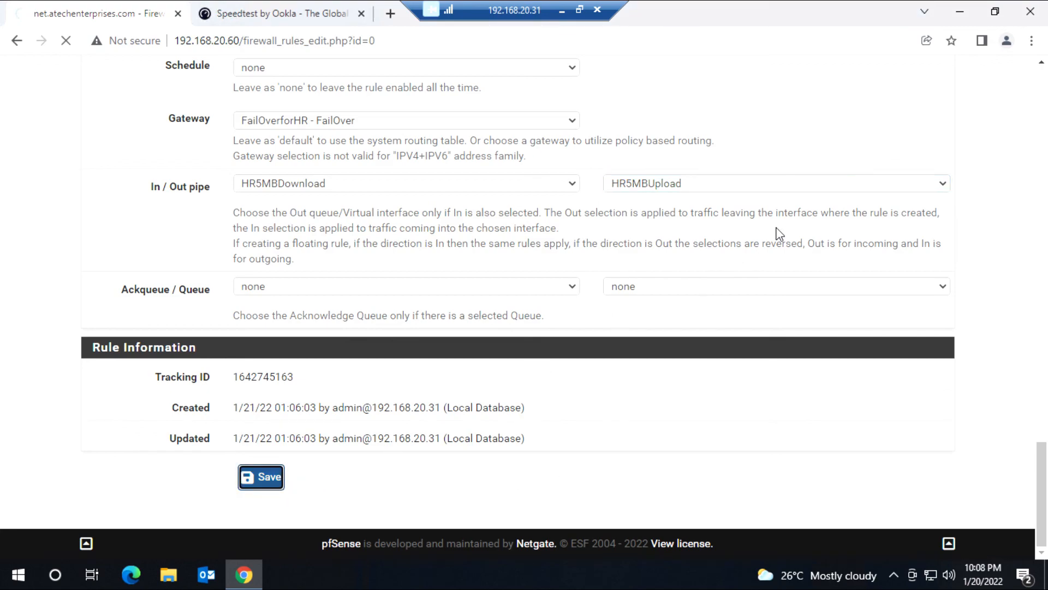
pyautogui.click(878, 190)
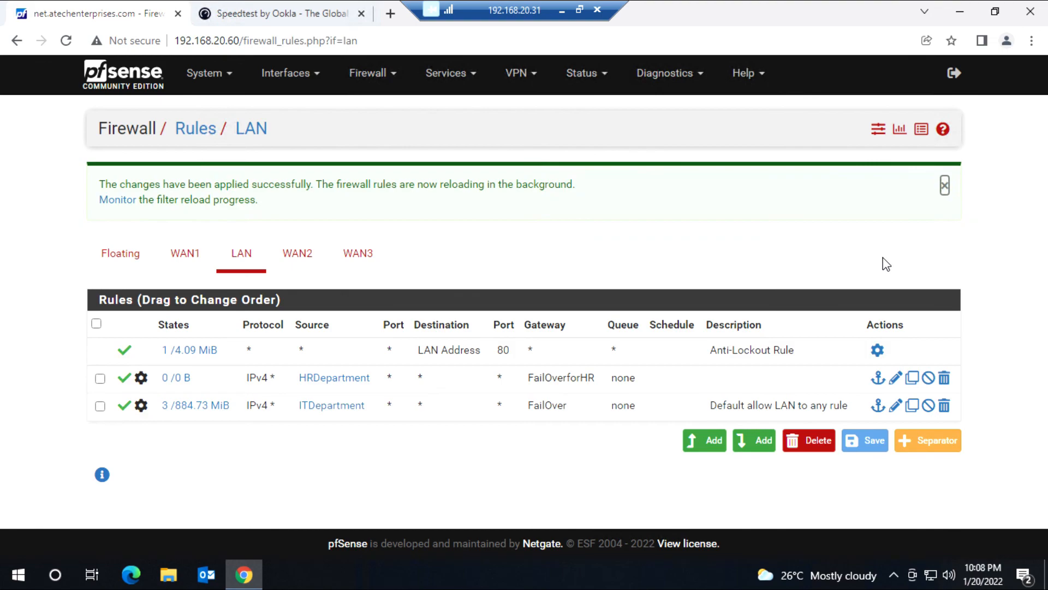
pyautogui.moveTo(341, 415)
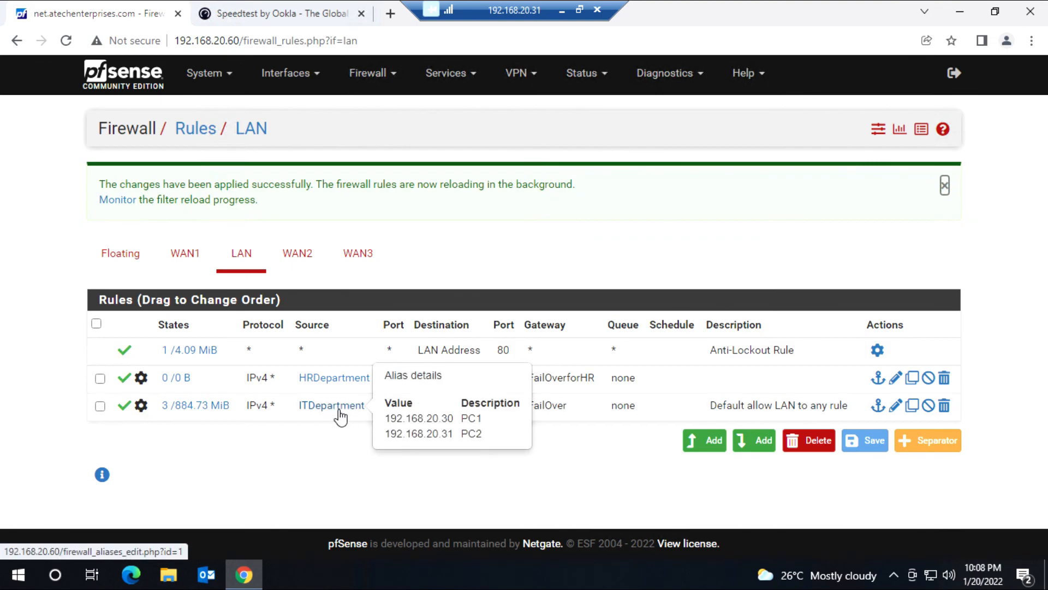
pyautogui.moveTo(337, 388)
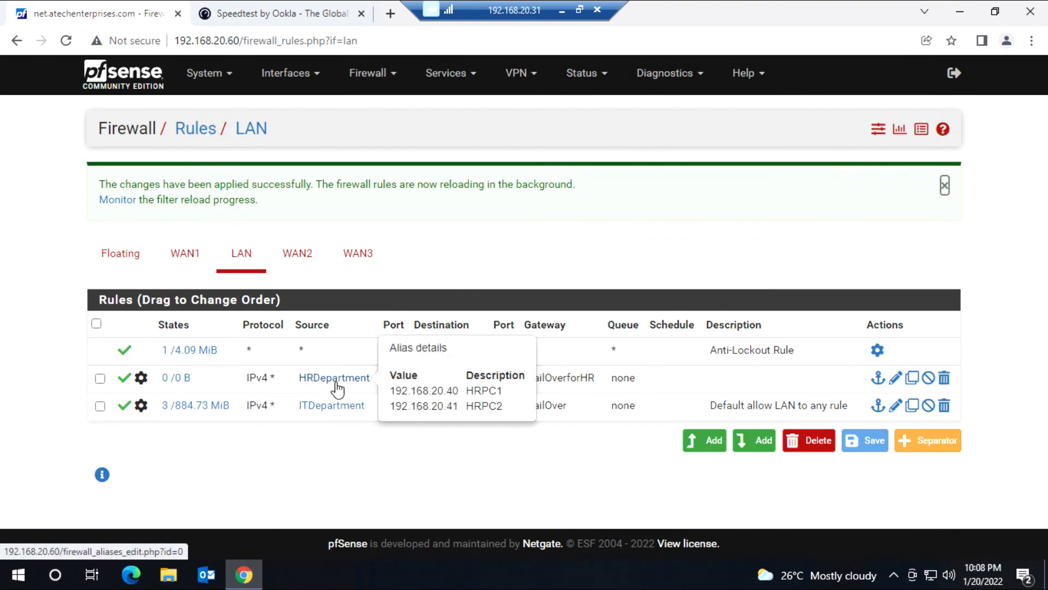